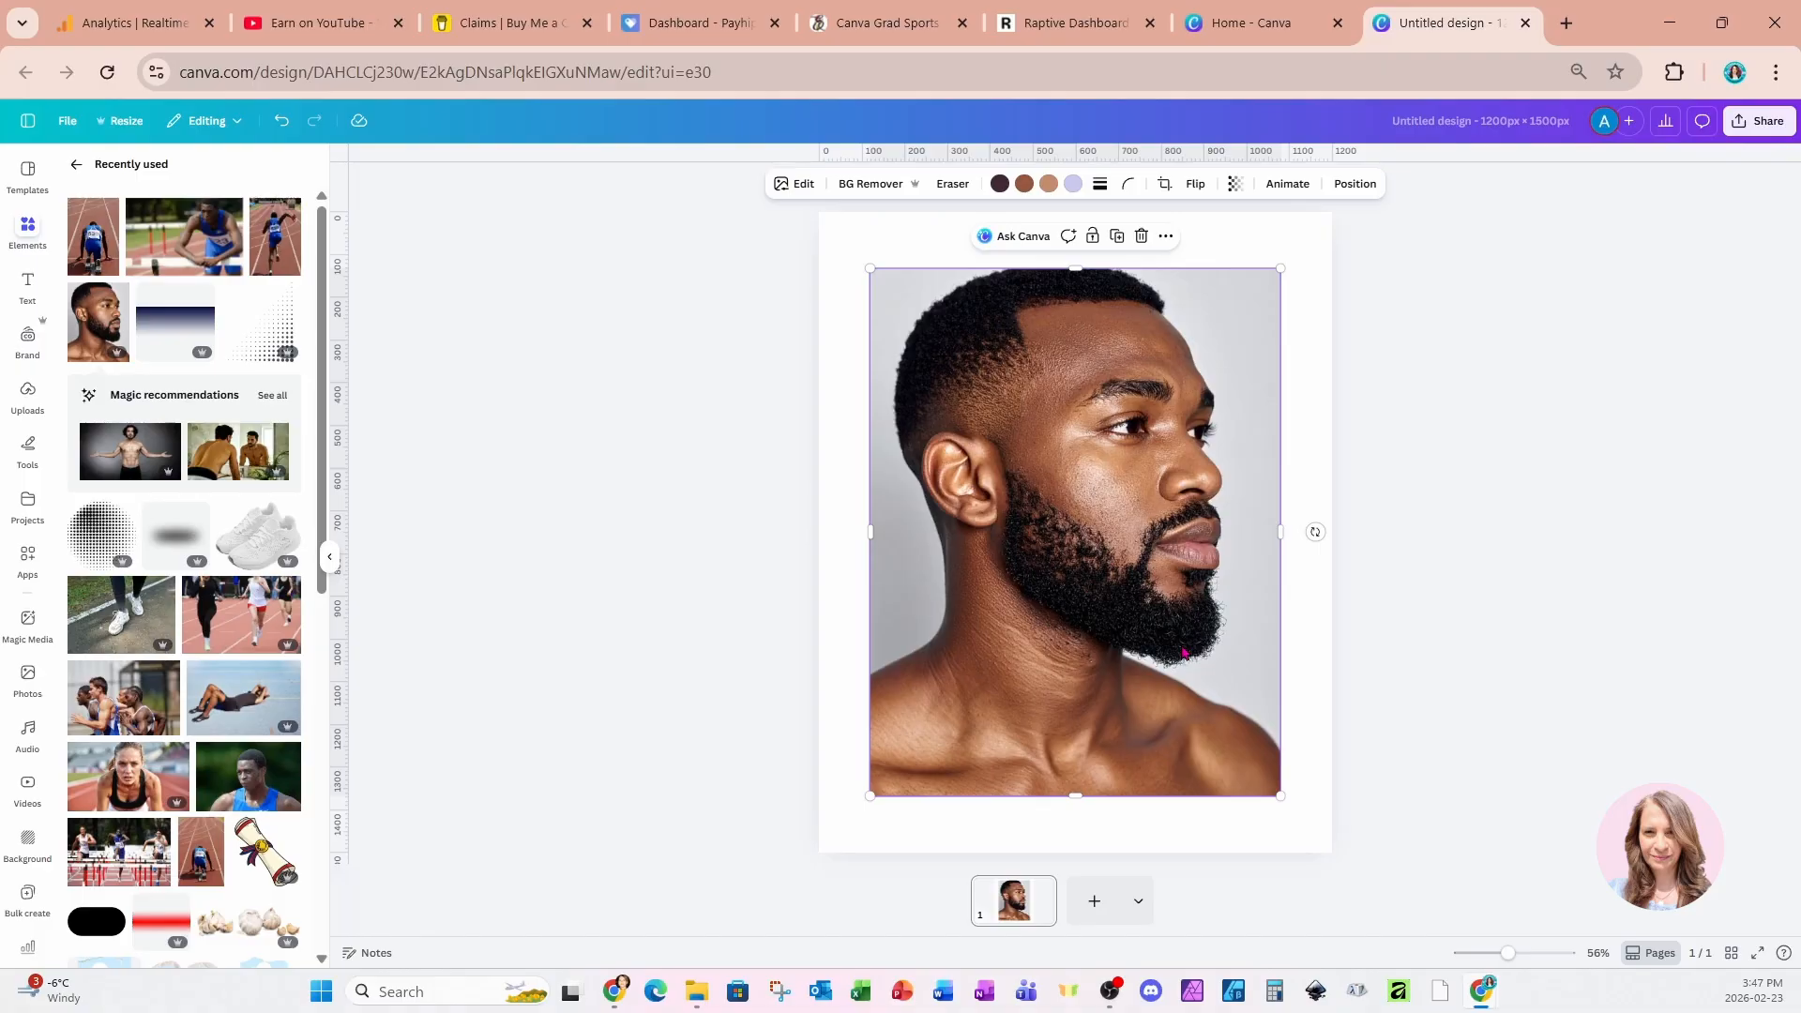
- Add the photo of the running sprinter over the portrait and start a Radial blend on it in the Image Blender app
click(275, 237)
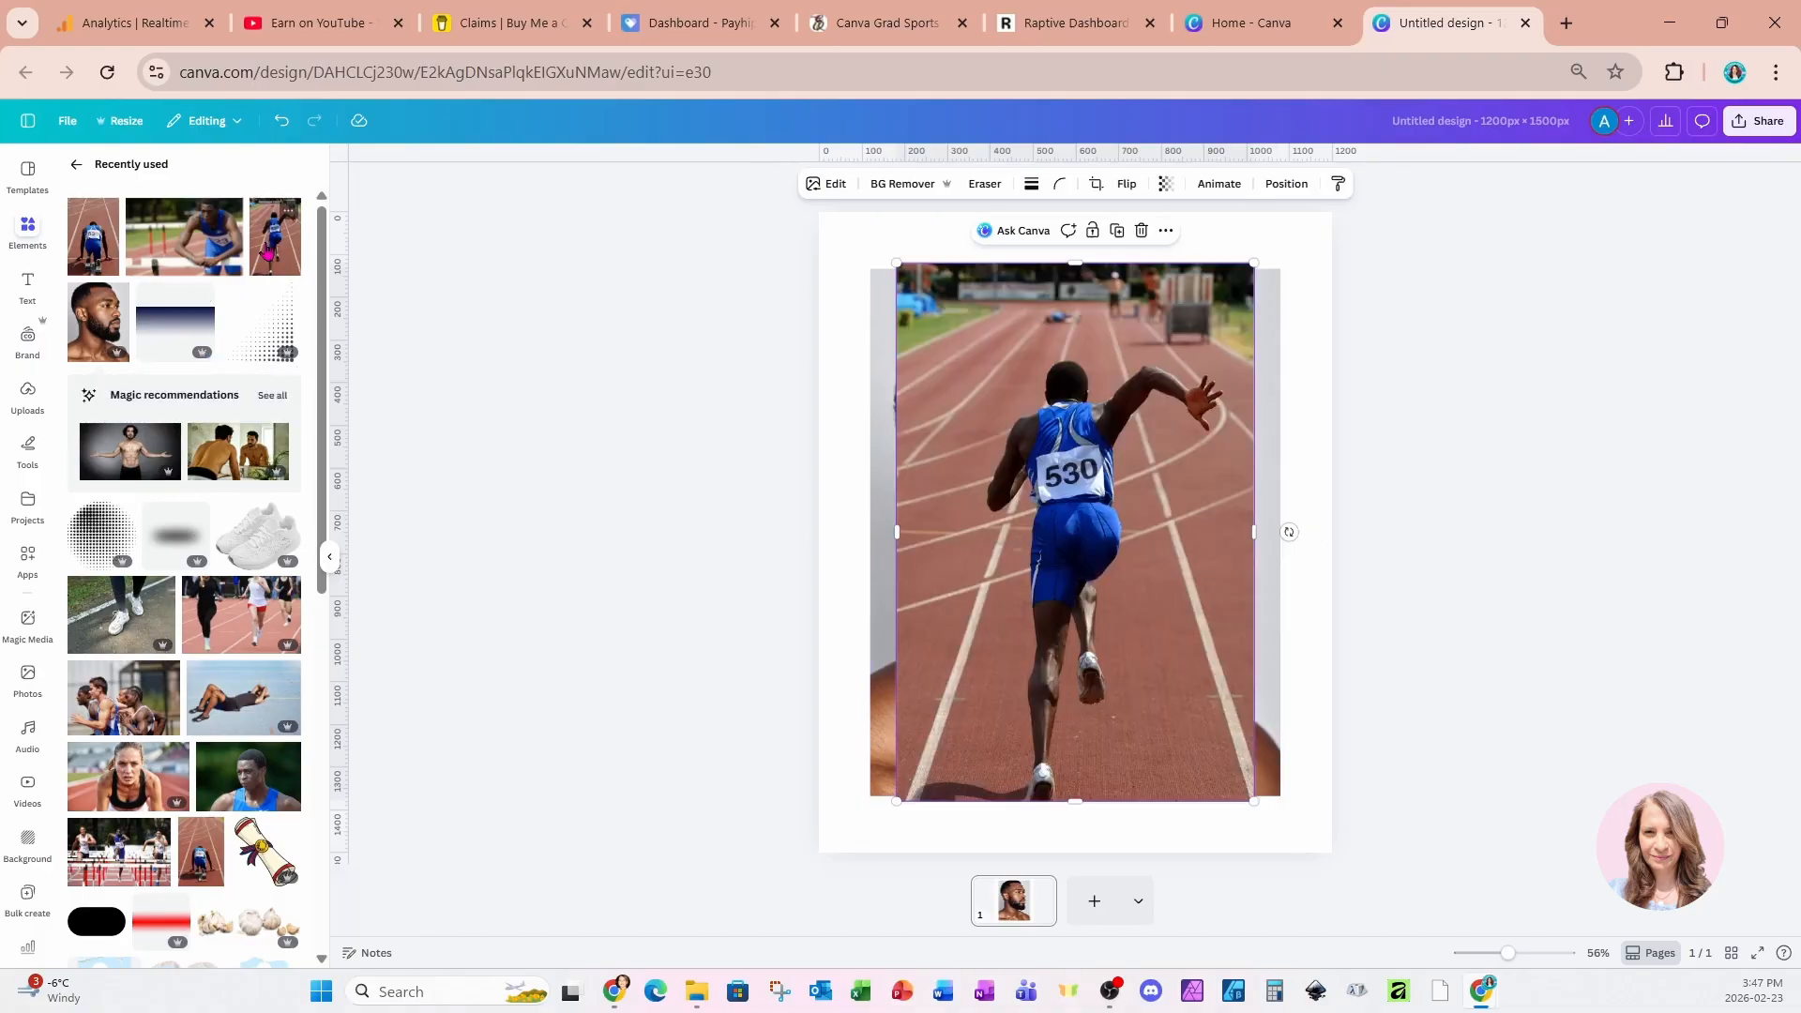
drag(1062, 559, 1046, 559)
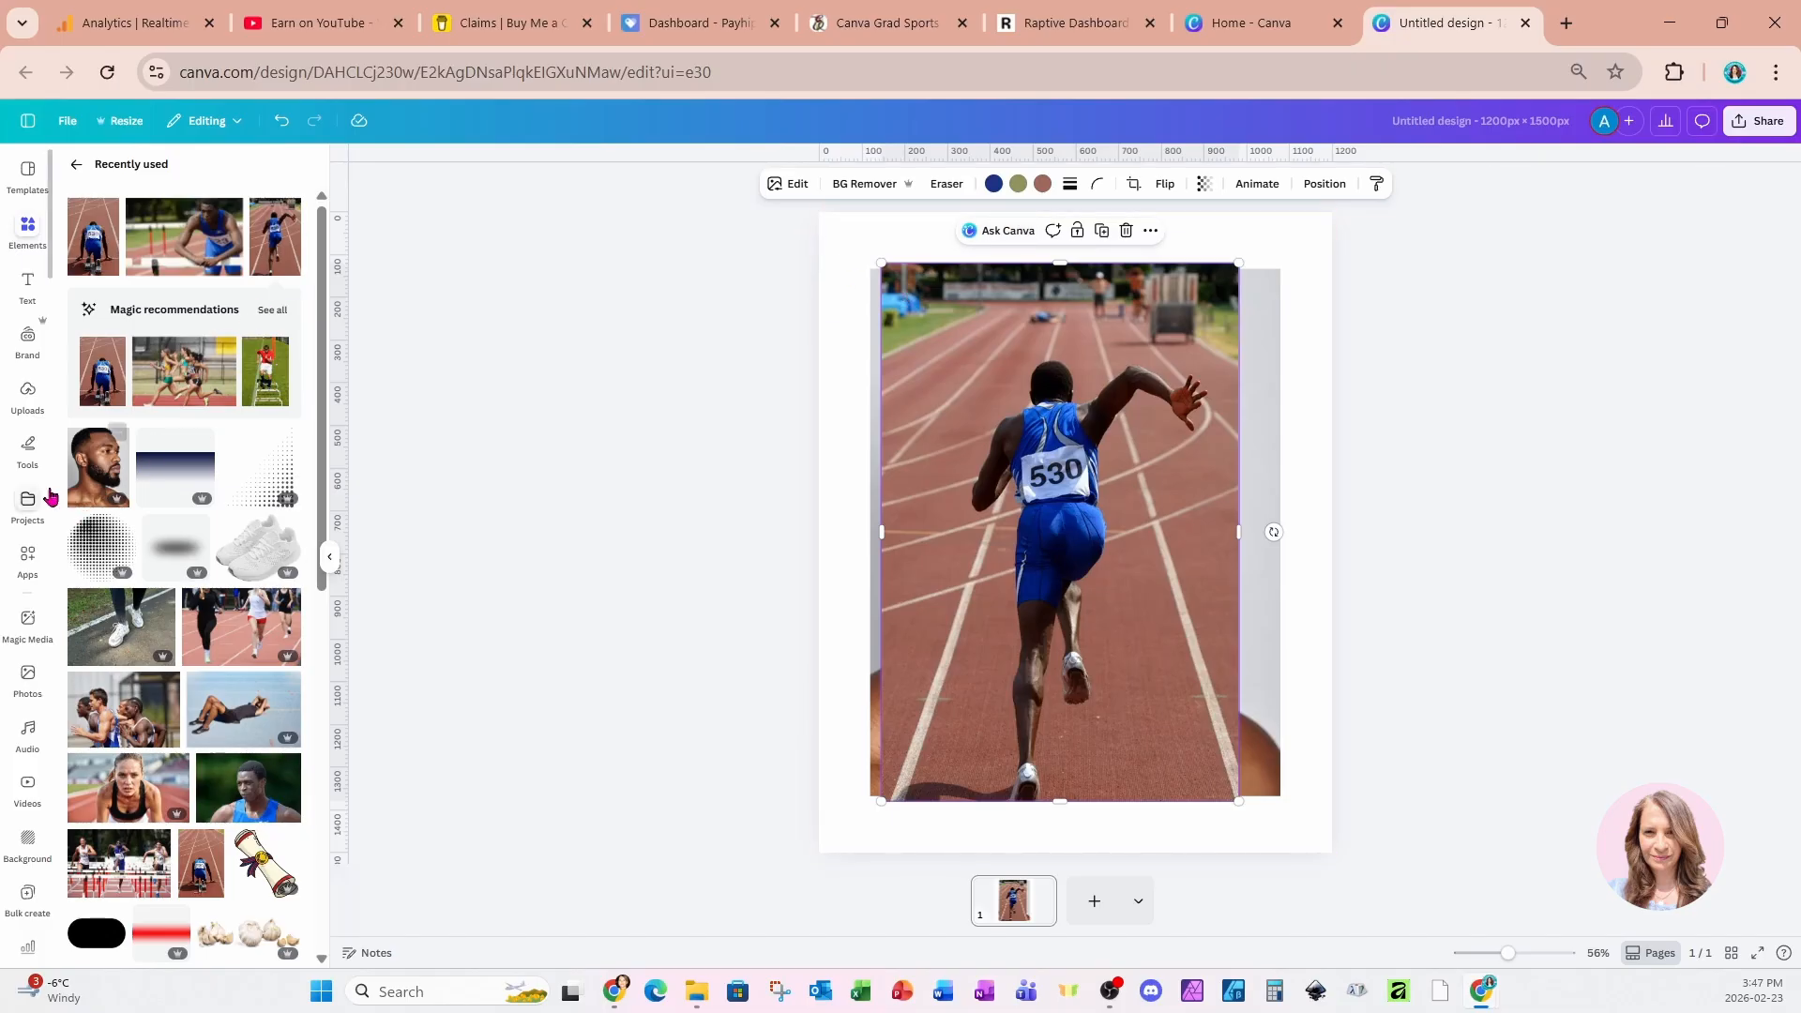
click(26, 560)
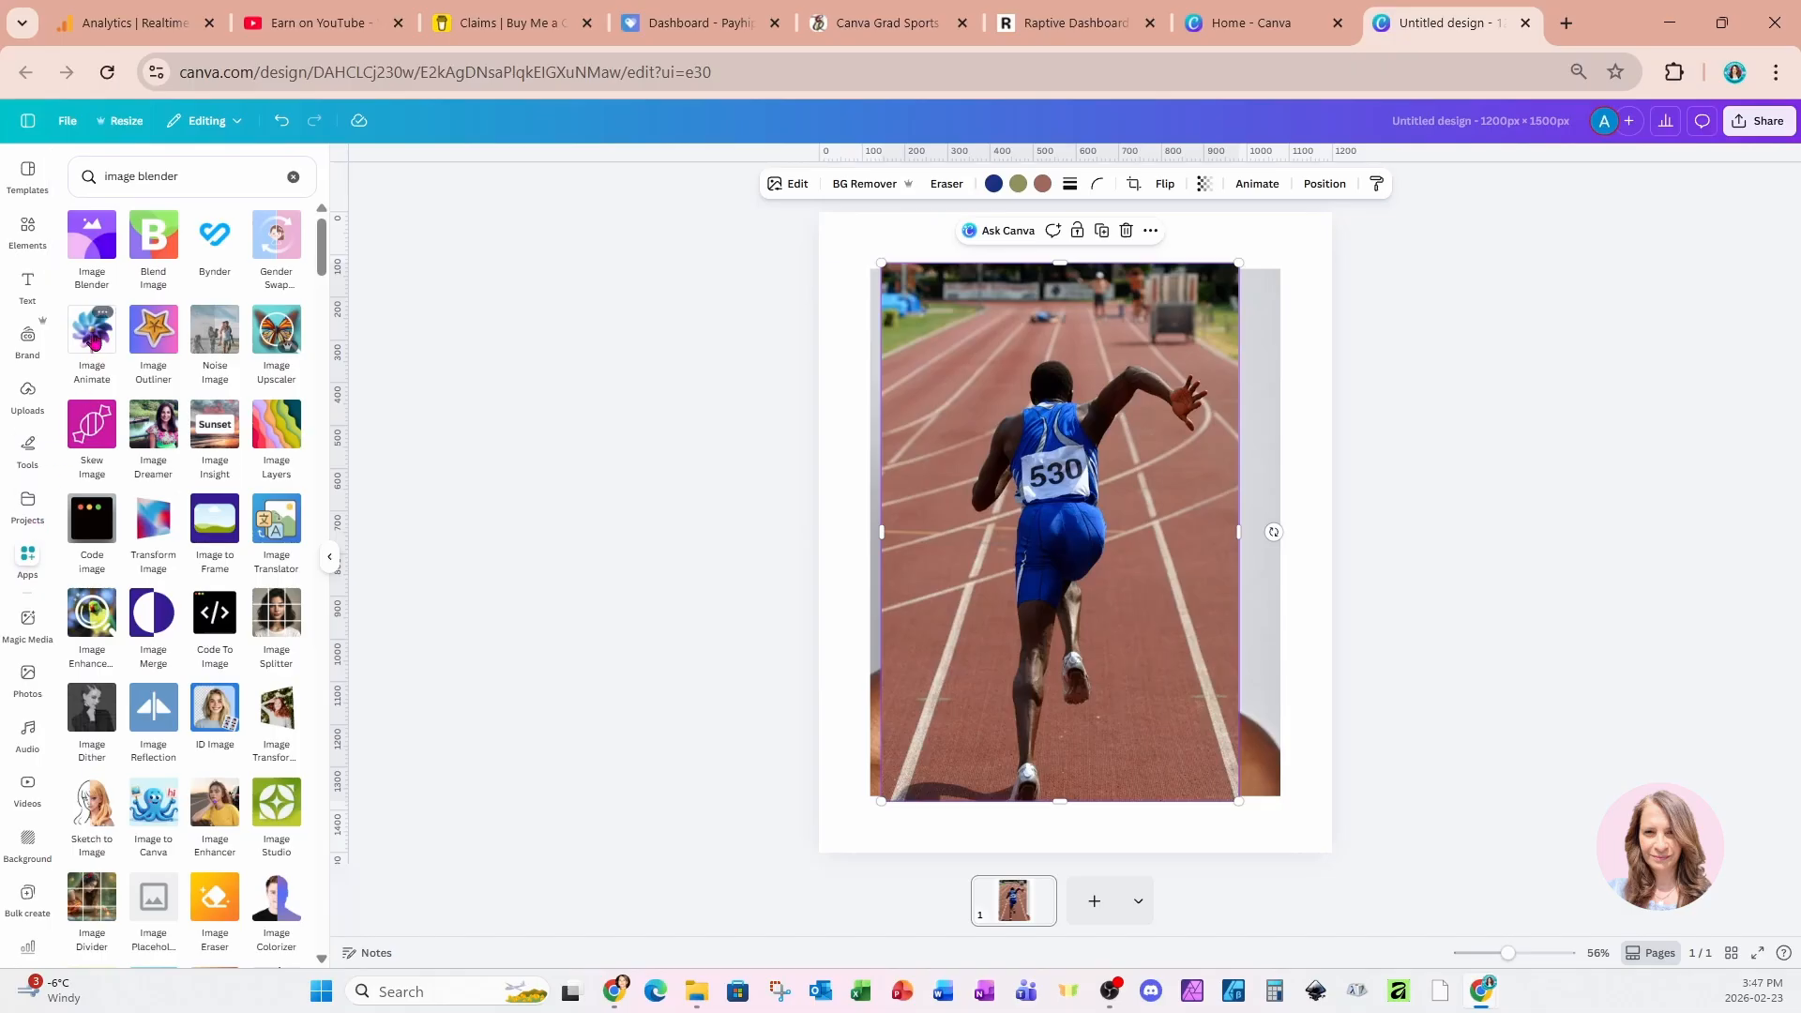
click(96, 261)
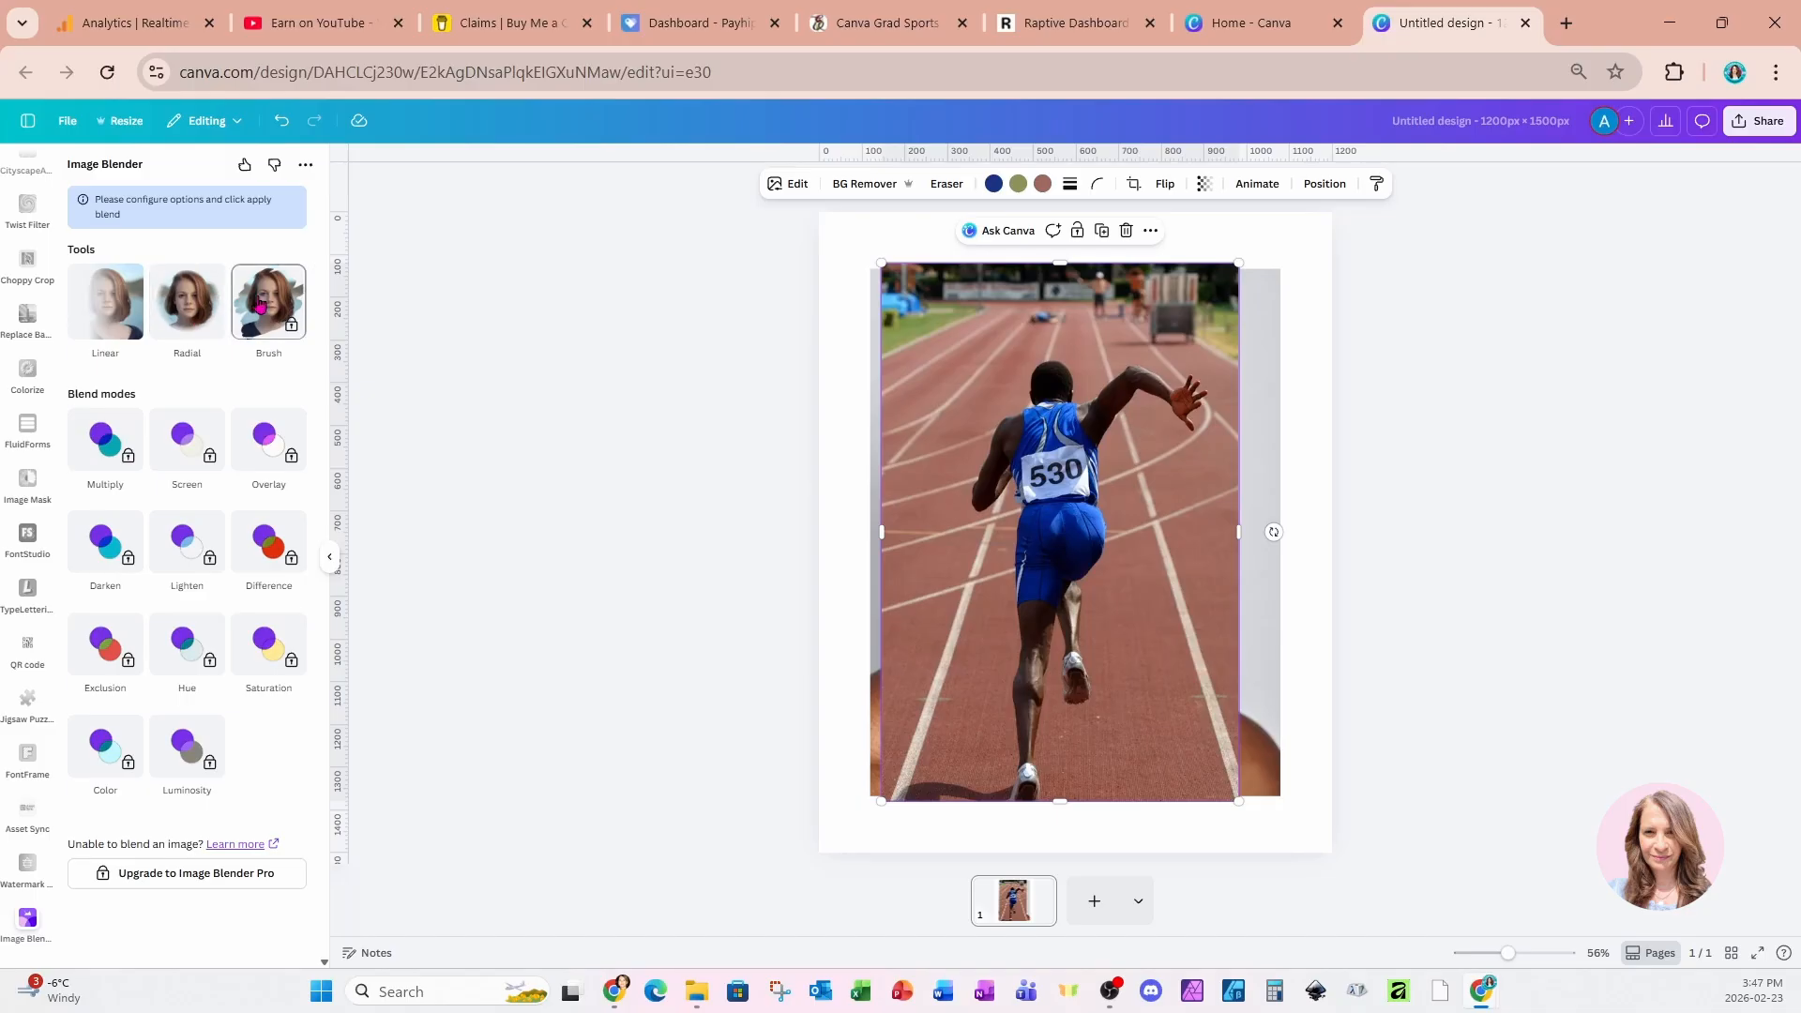
click(254, 635)
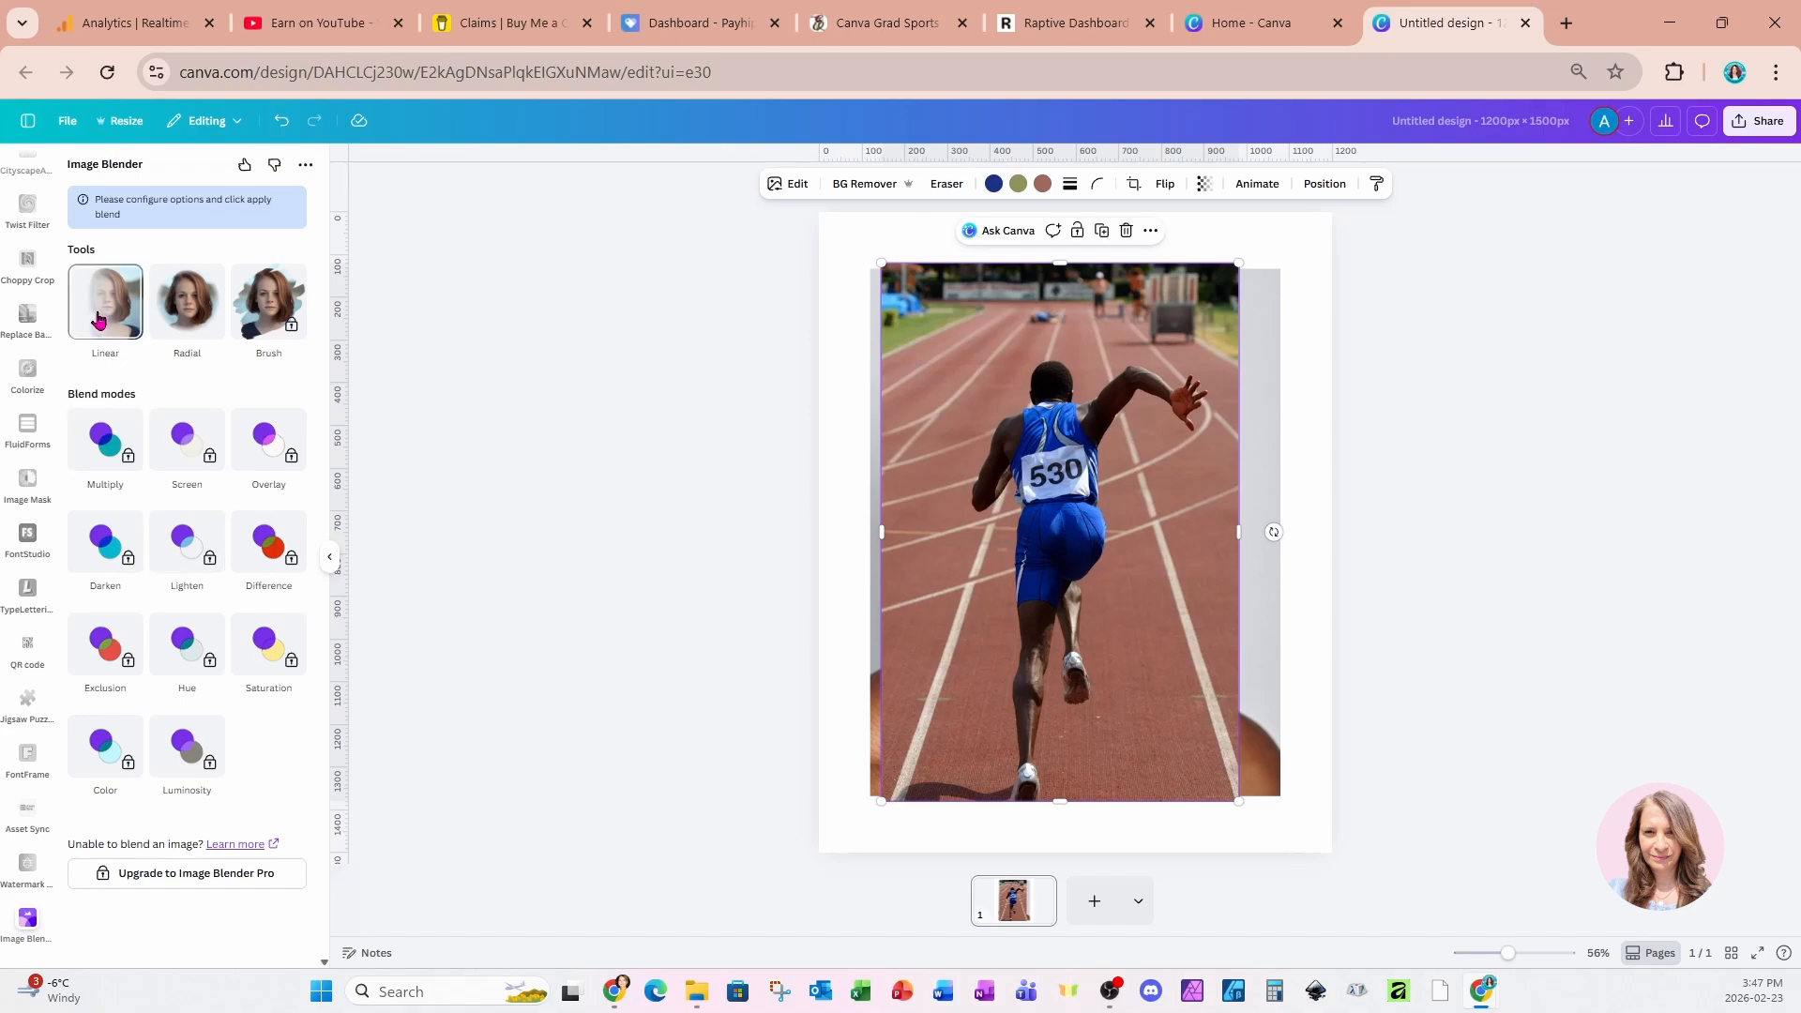
click(183, 311)
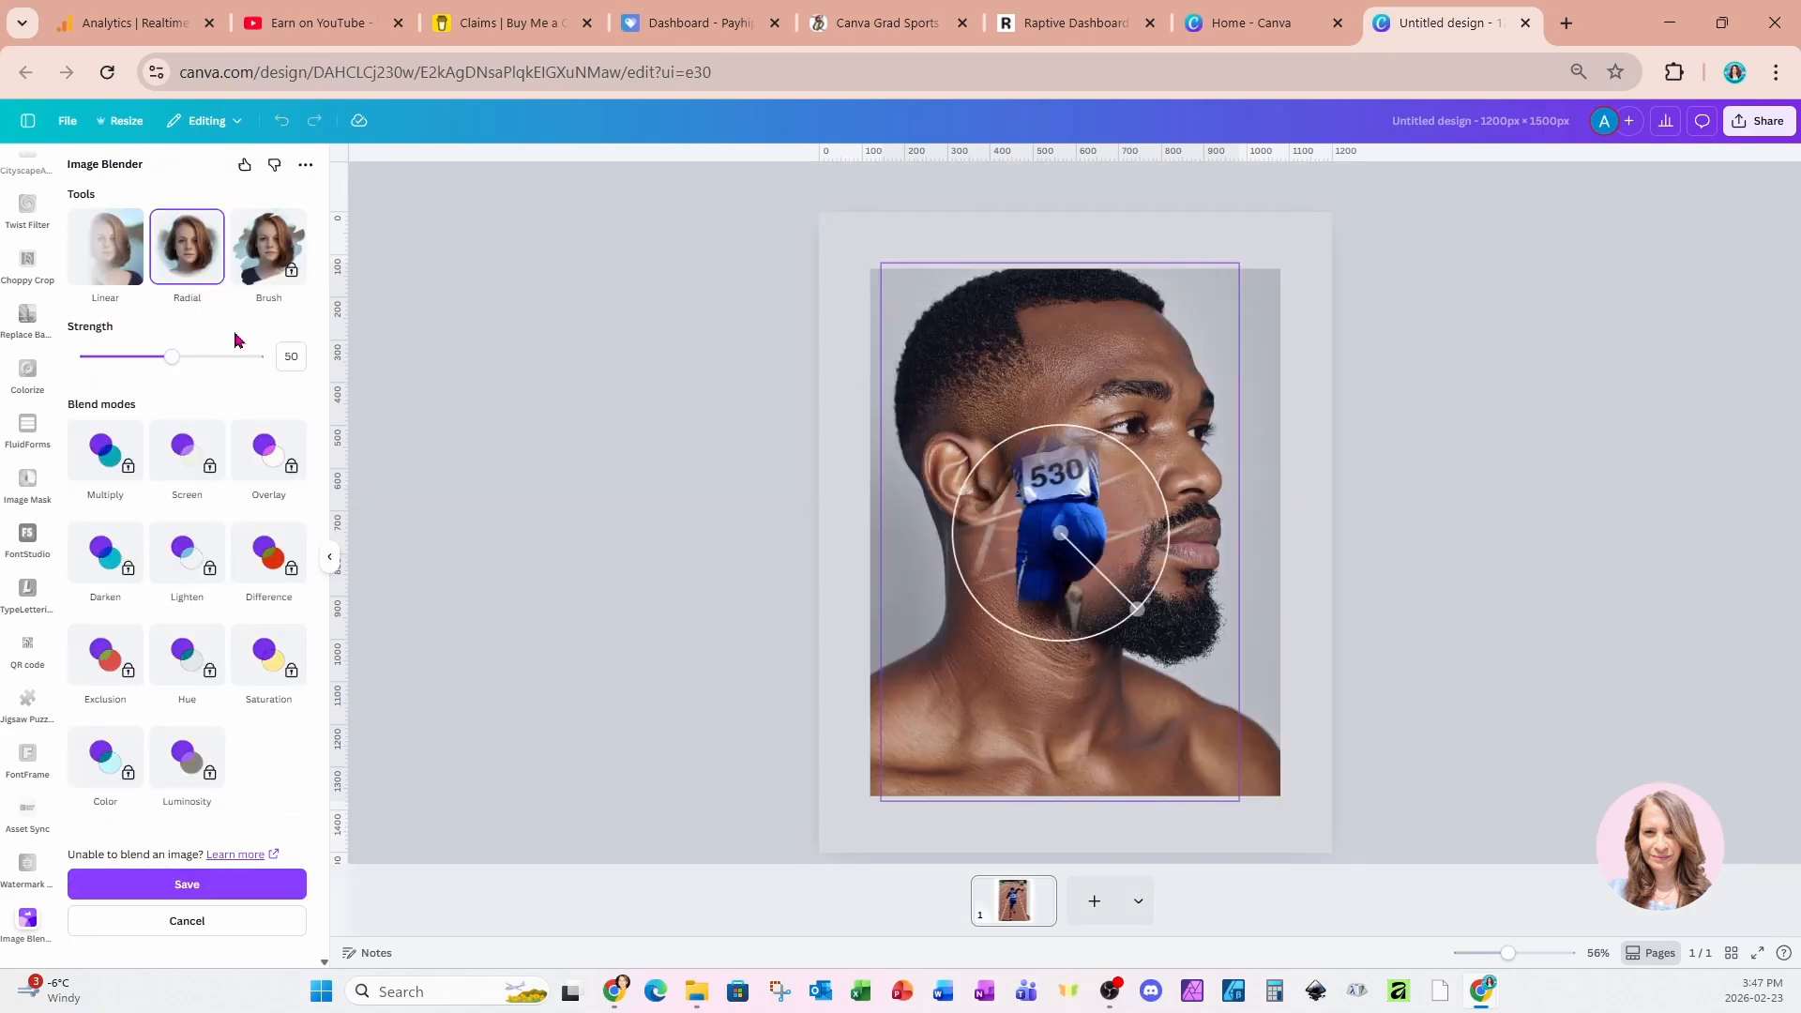
- Save a Radial blend at strength 14 with a large circle around the runner, and shift the blended image toward the page's left edge
drag(1137, 609, 1021, 712)
drag(1089, 657, 1088, 638)
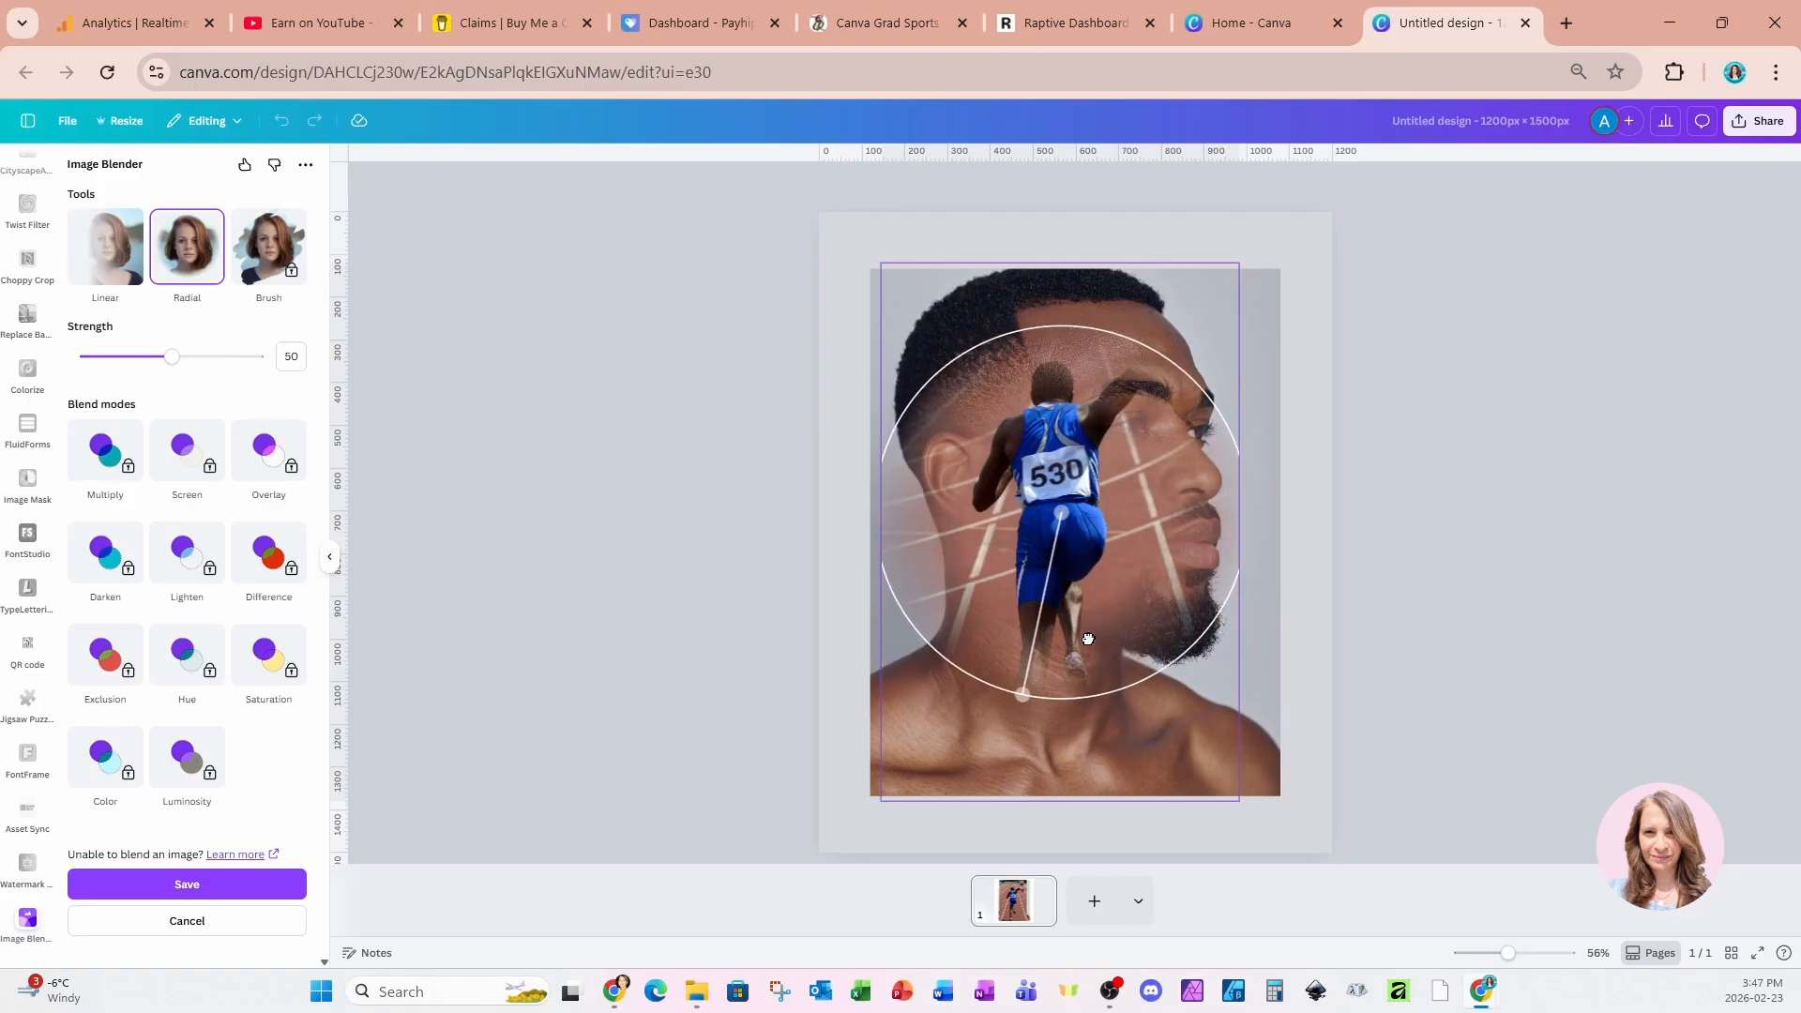
drag(1021, 695, 1016, 734)
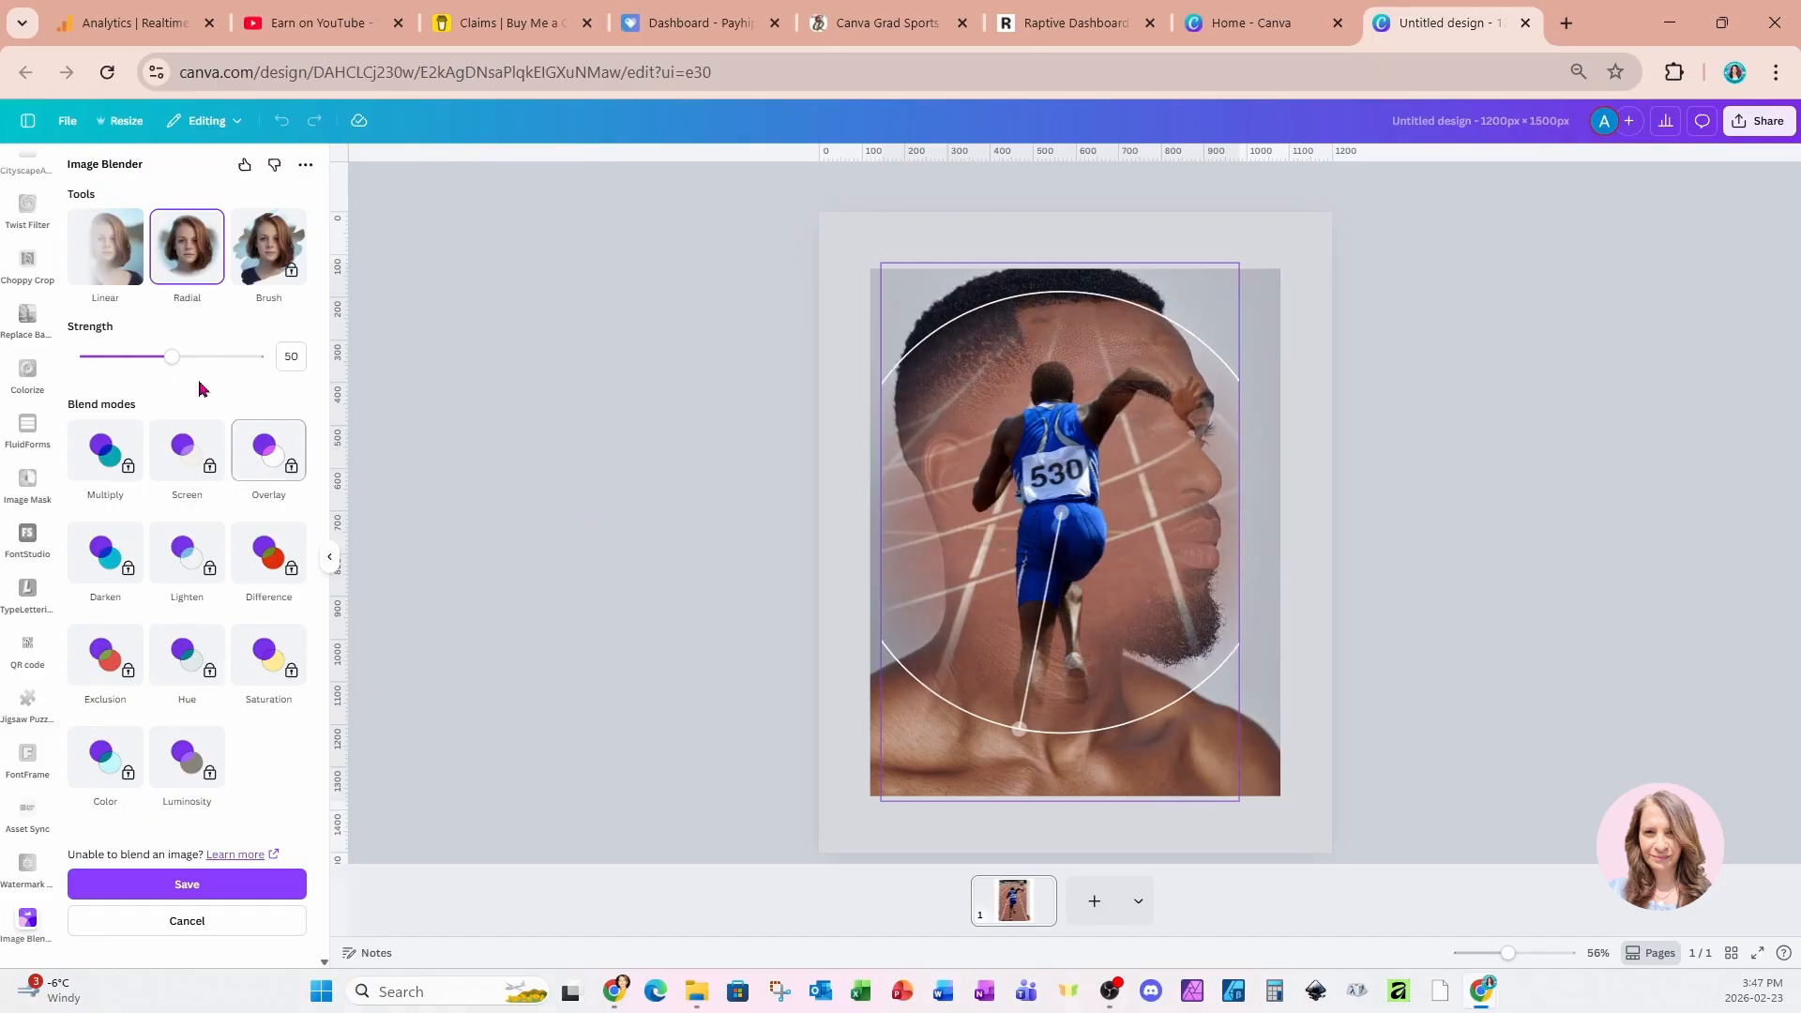
drag(172, 357, 111, 362)
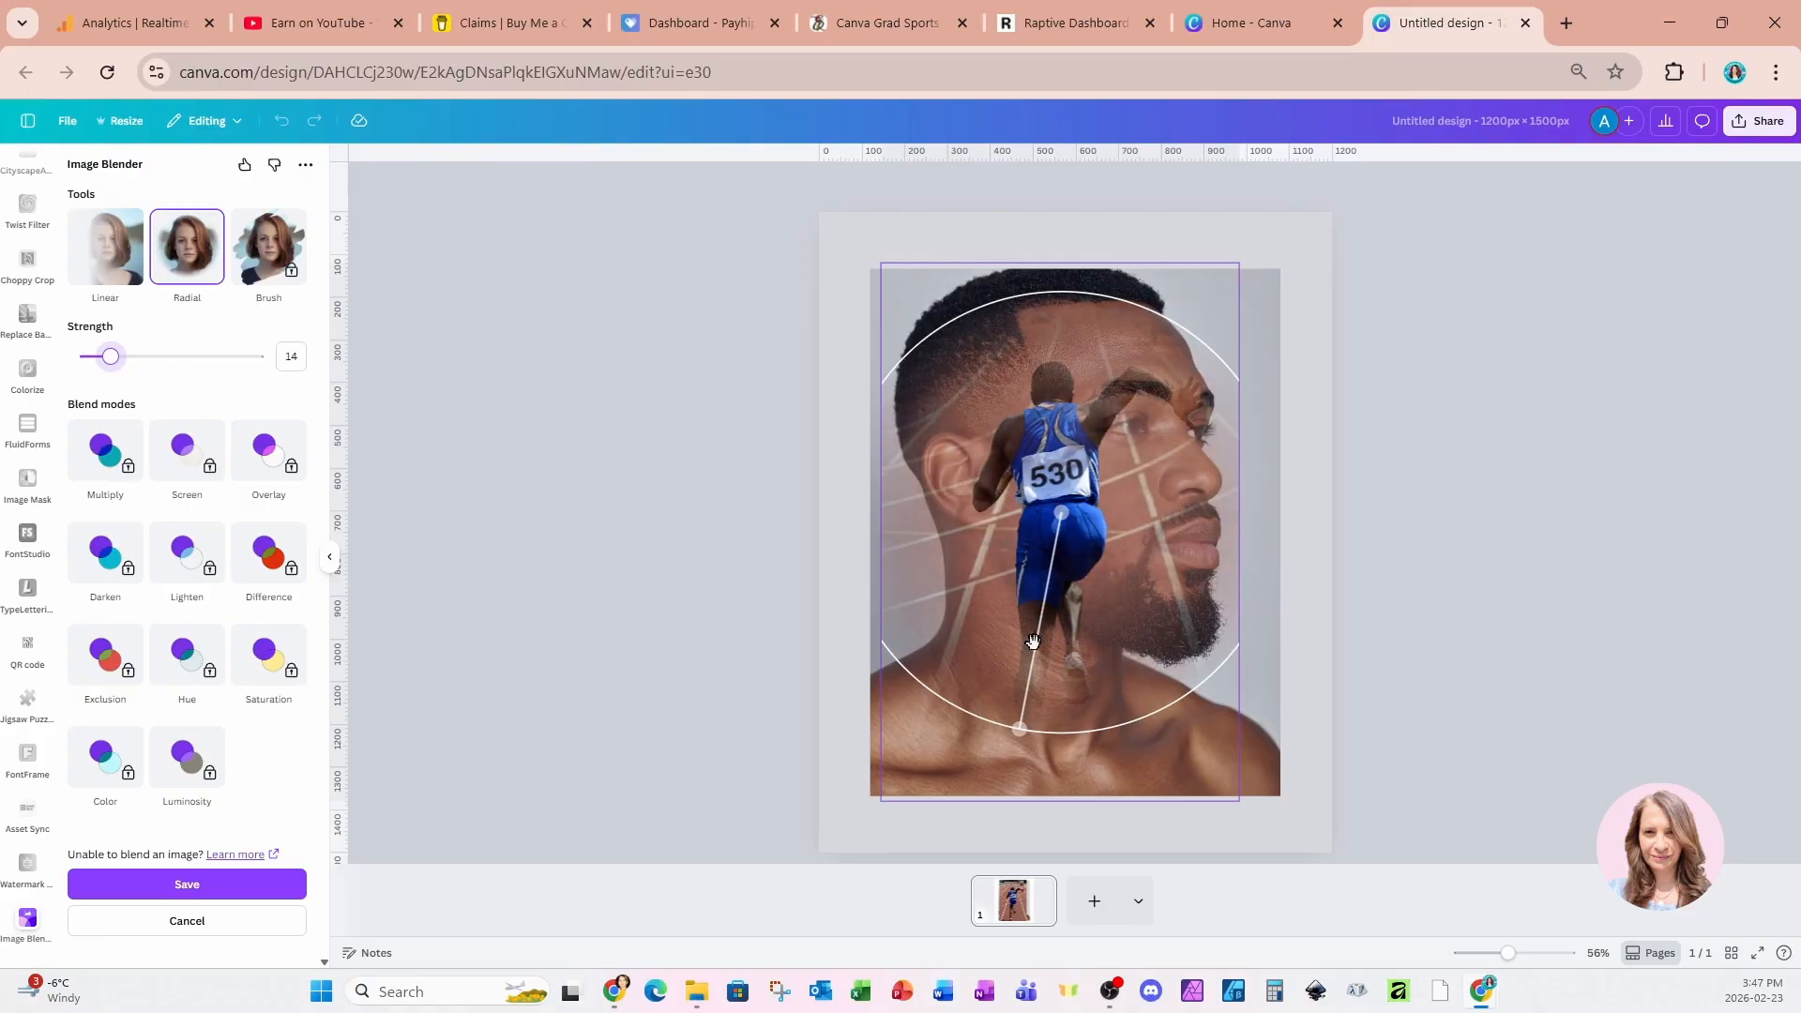
mouse_move(1061, 526)
mouse_down()
mouse_move(1056, 561)
mouse_move(1059, 541)
mouse_up()
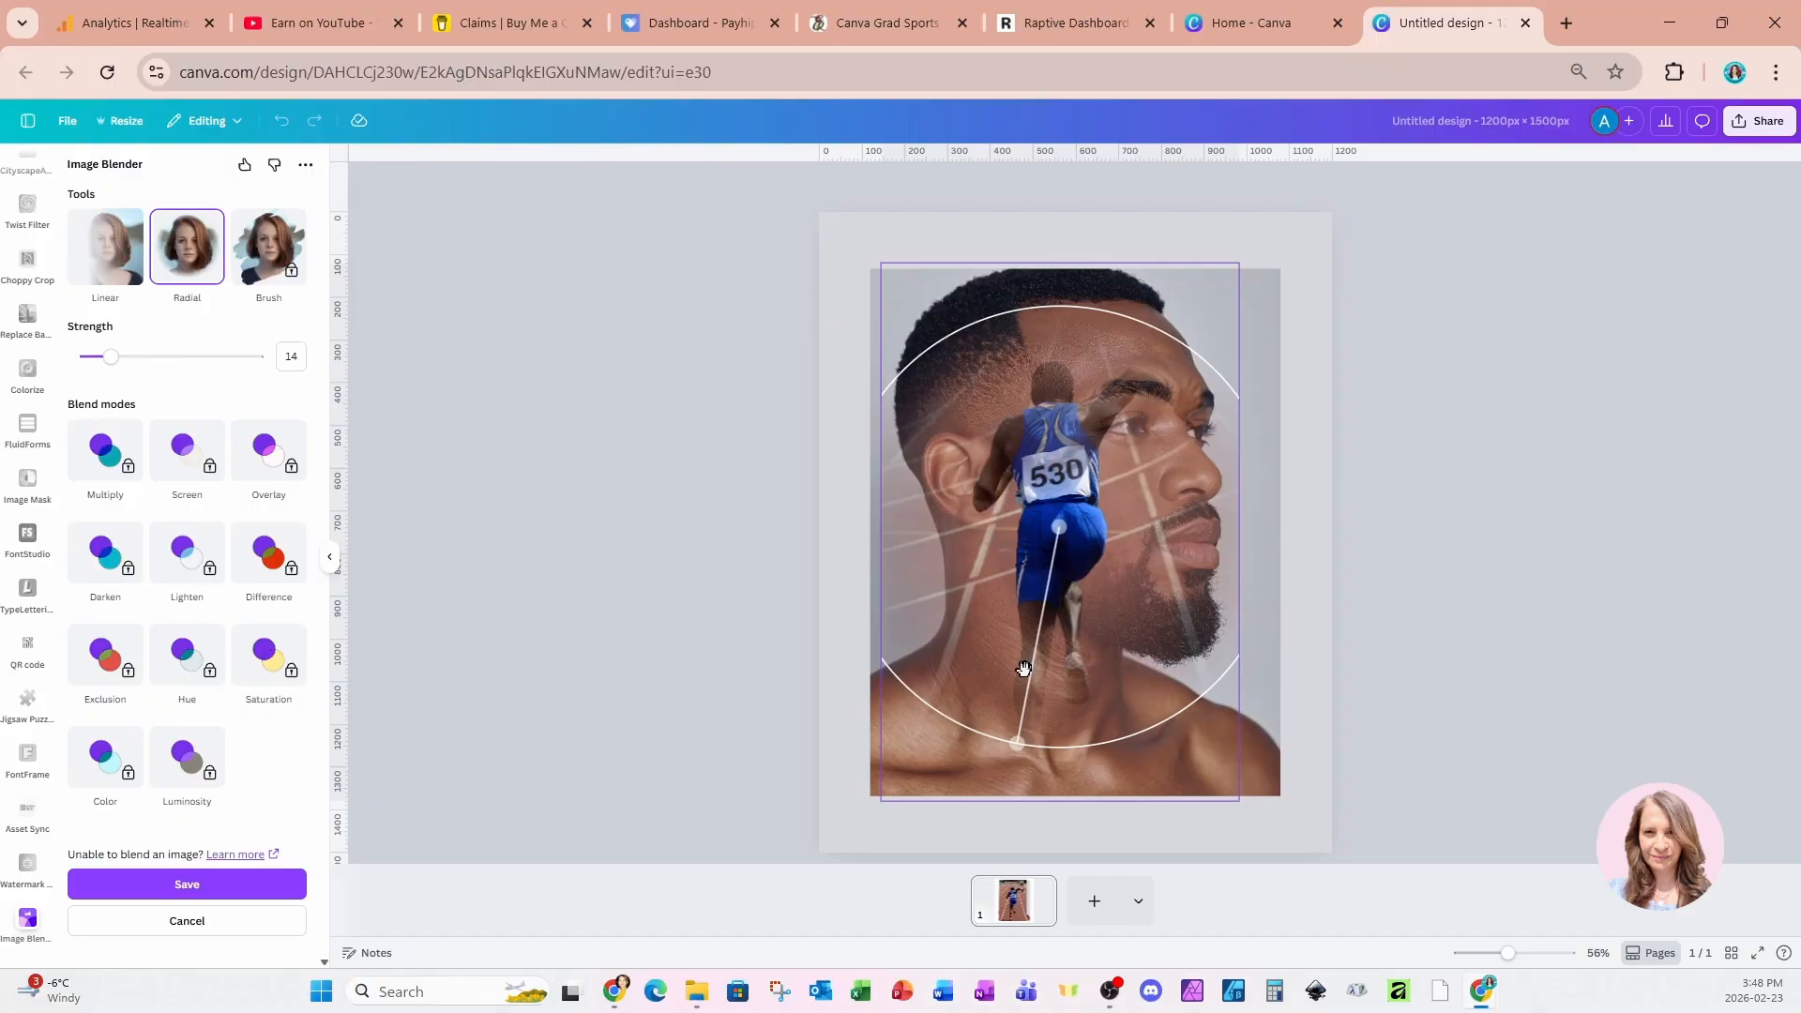
click(120, 886)
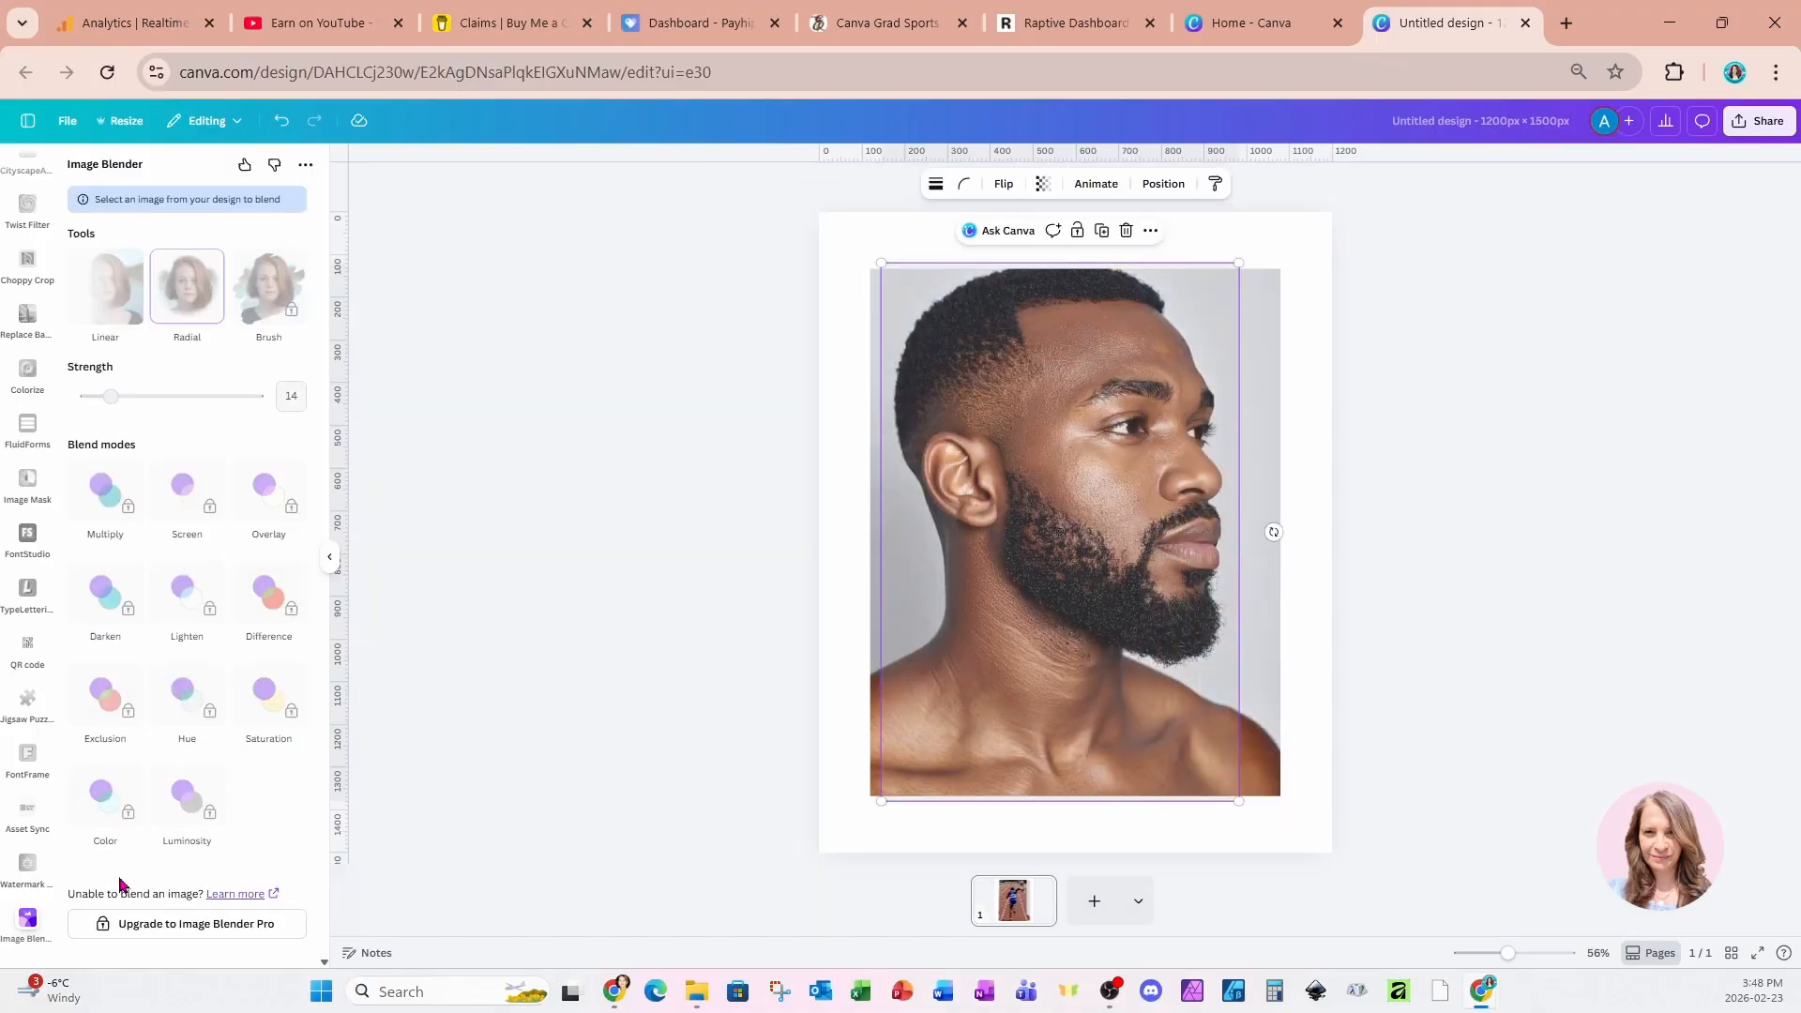
click(1067, 482)
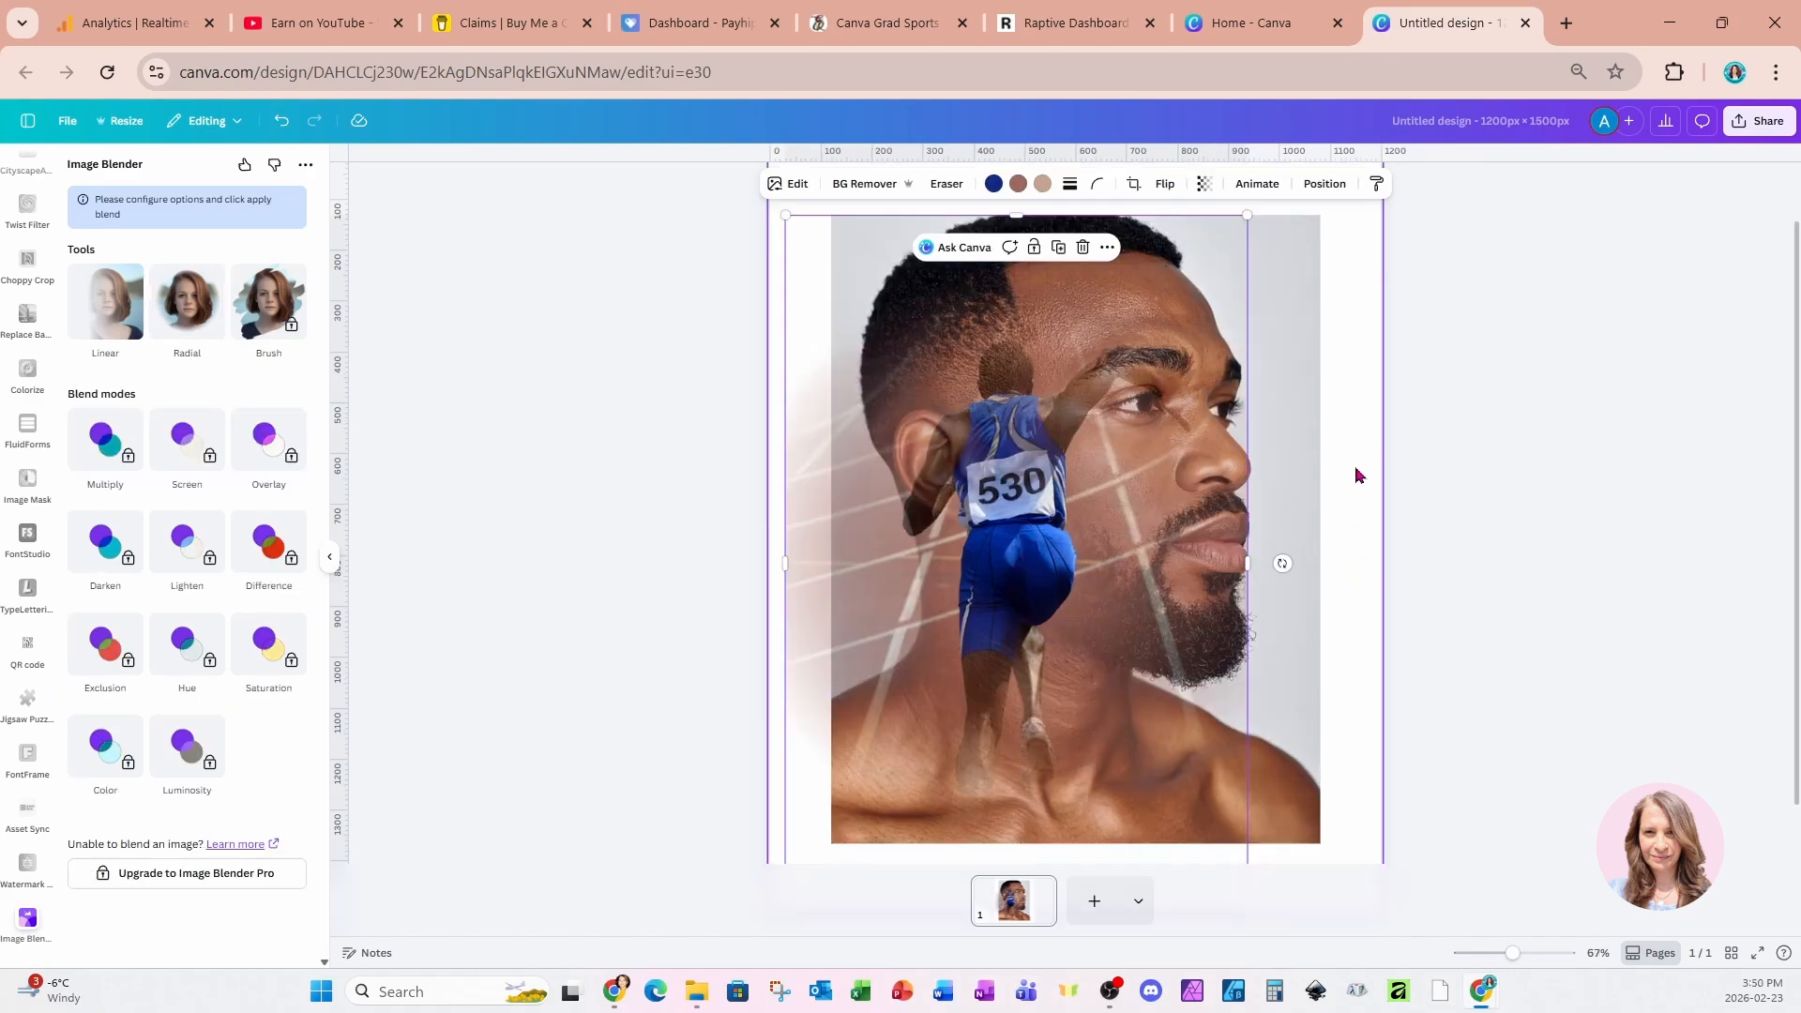
- Save a Linear blend on the runner image, with a horizontal gradient line running from the portrait's left edge to the man's lips
click(1356, 476)
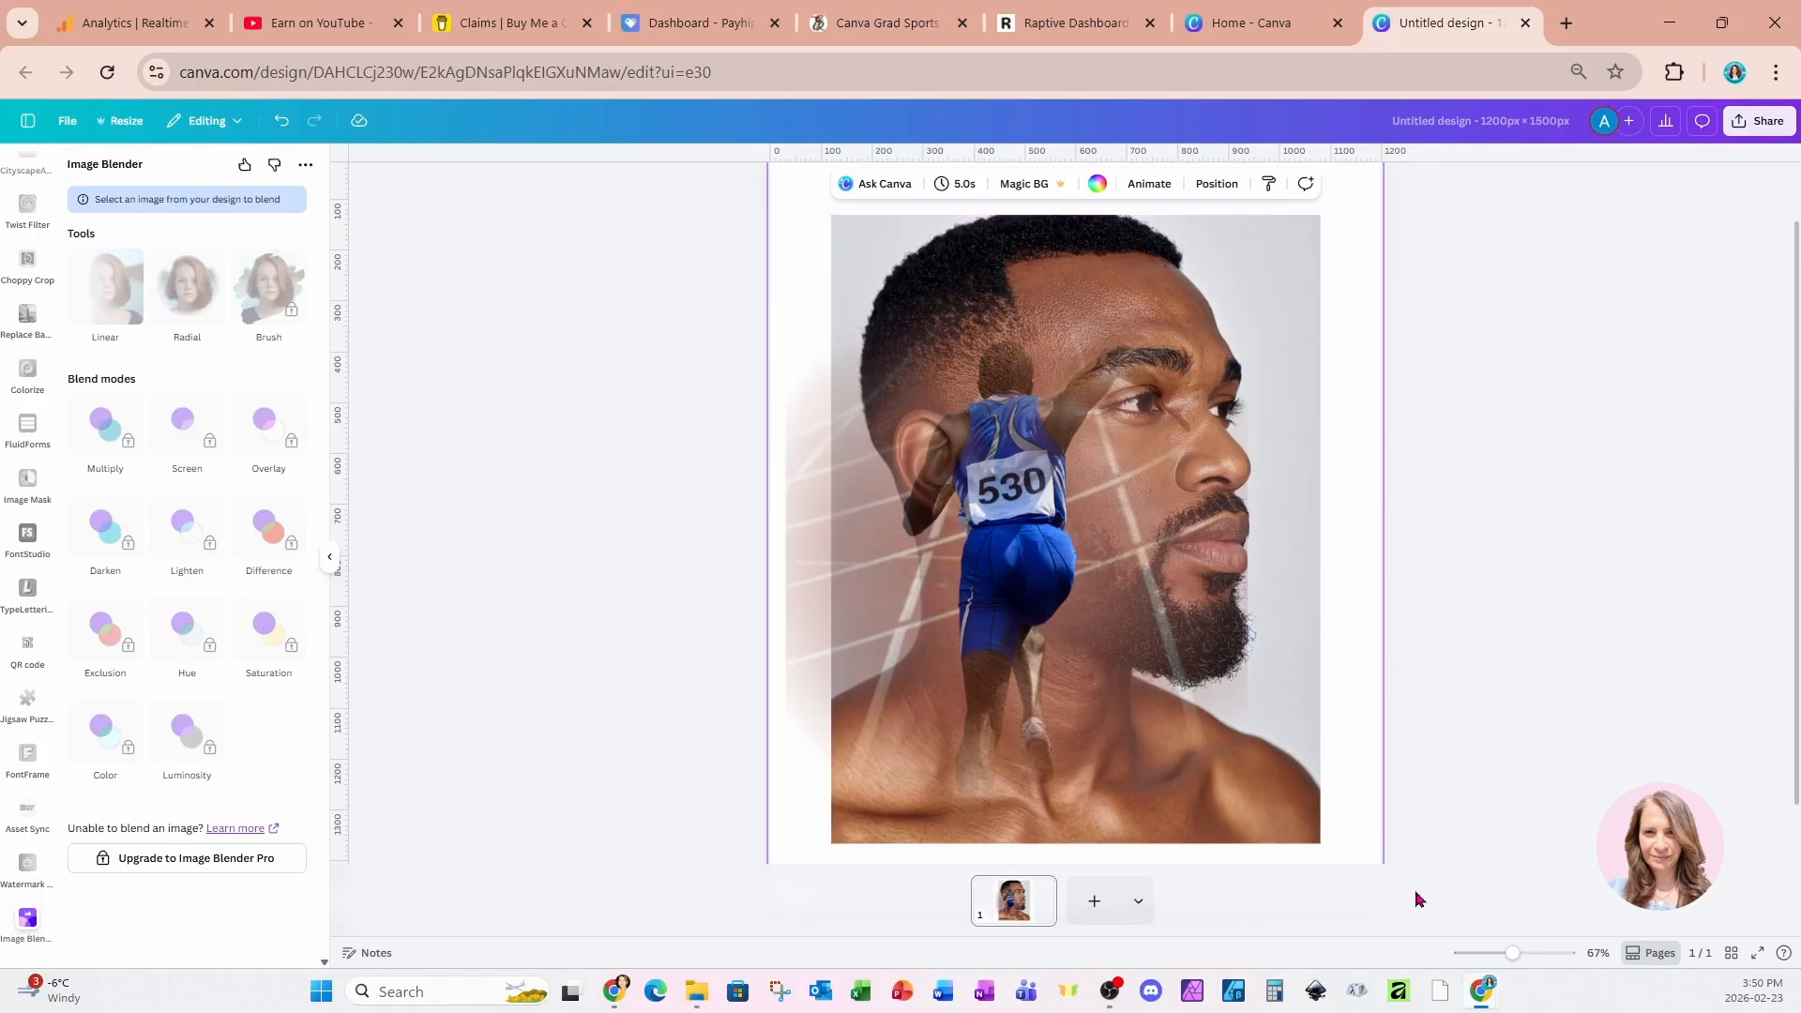
drag(1513, 953, 1530, 953)
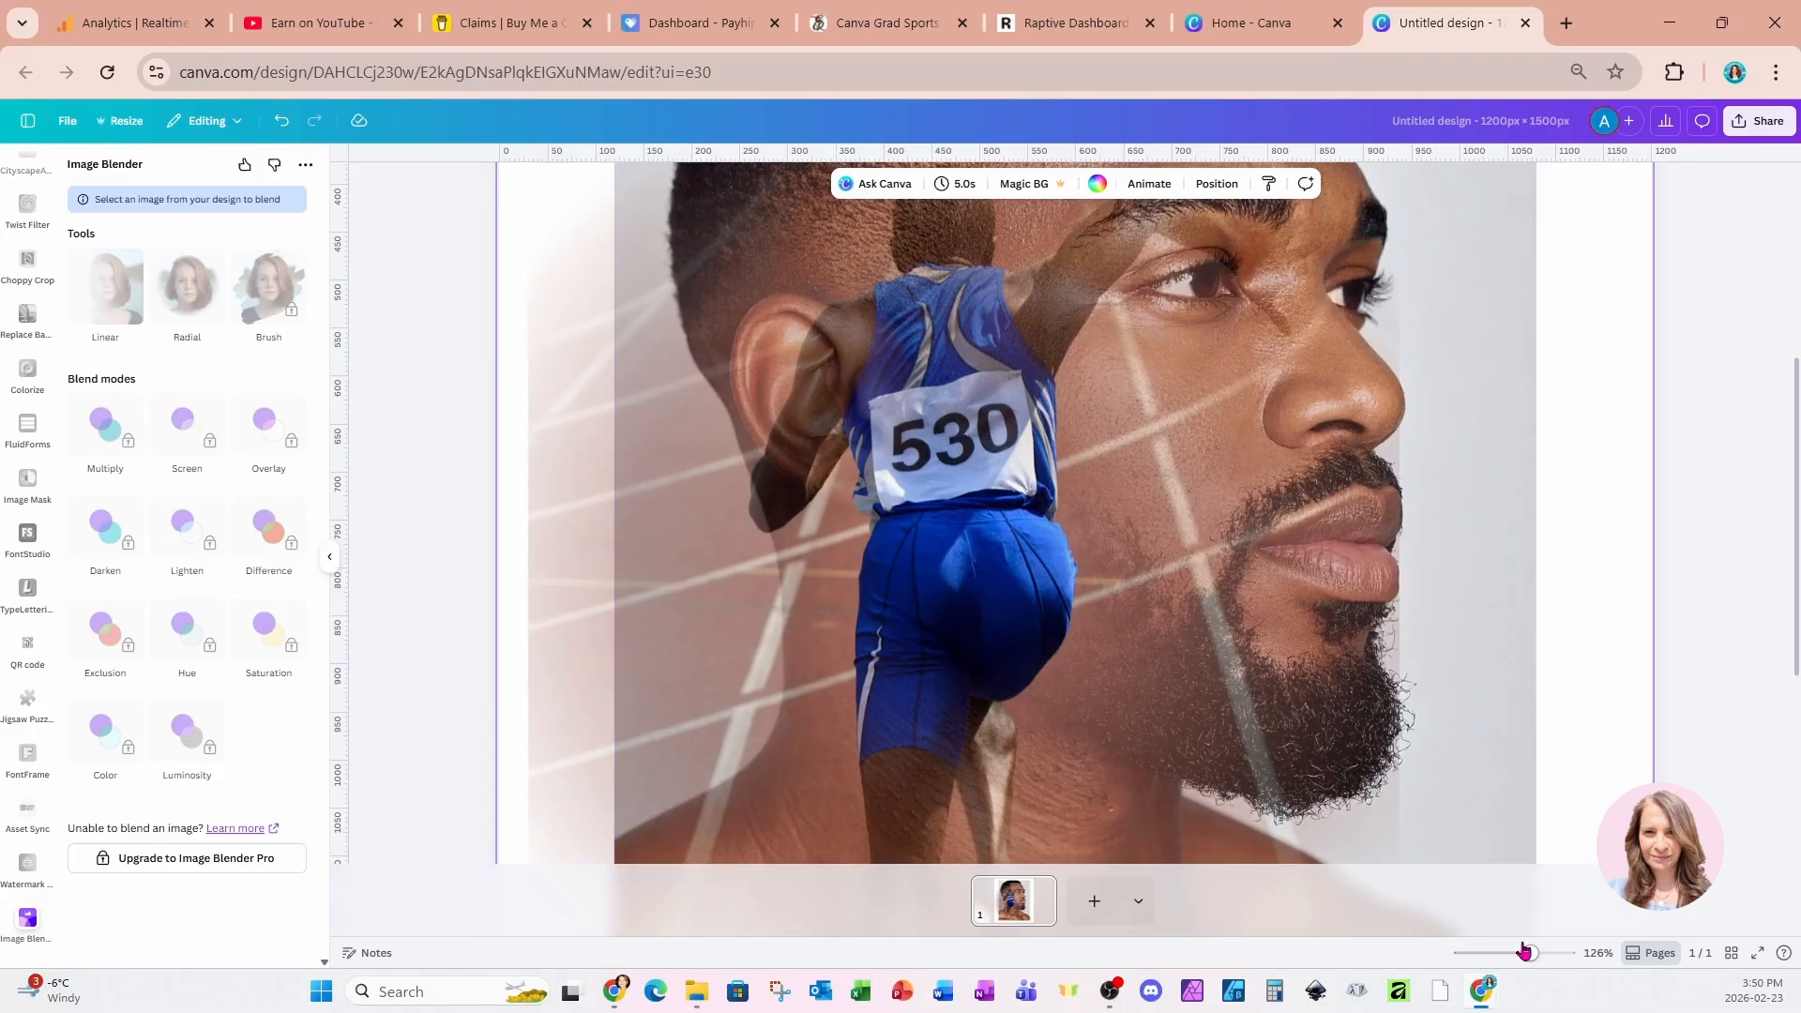
drag(1531, 953, 1513, 953)
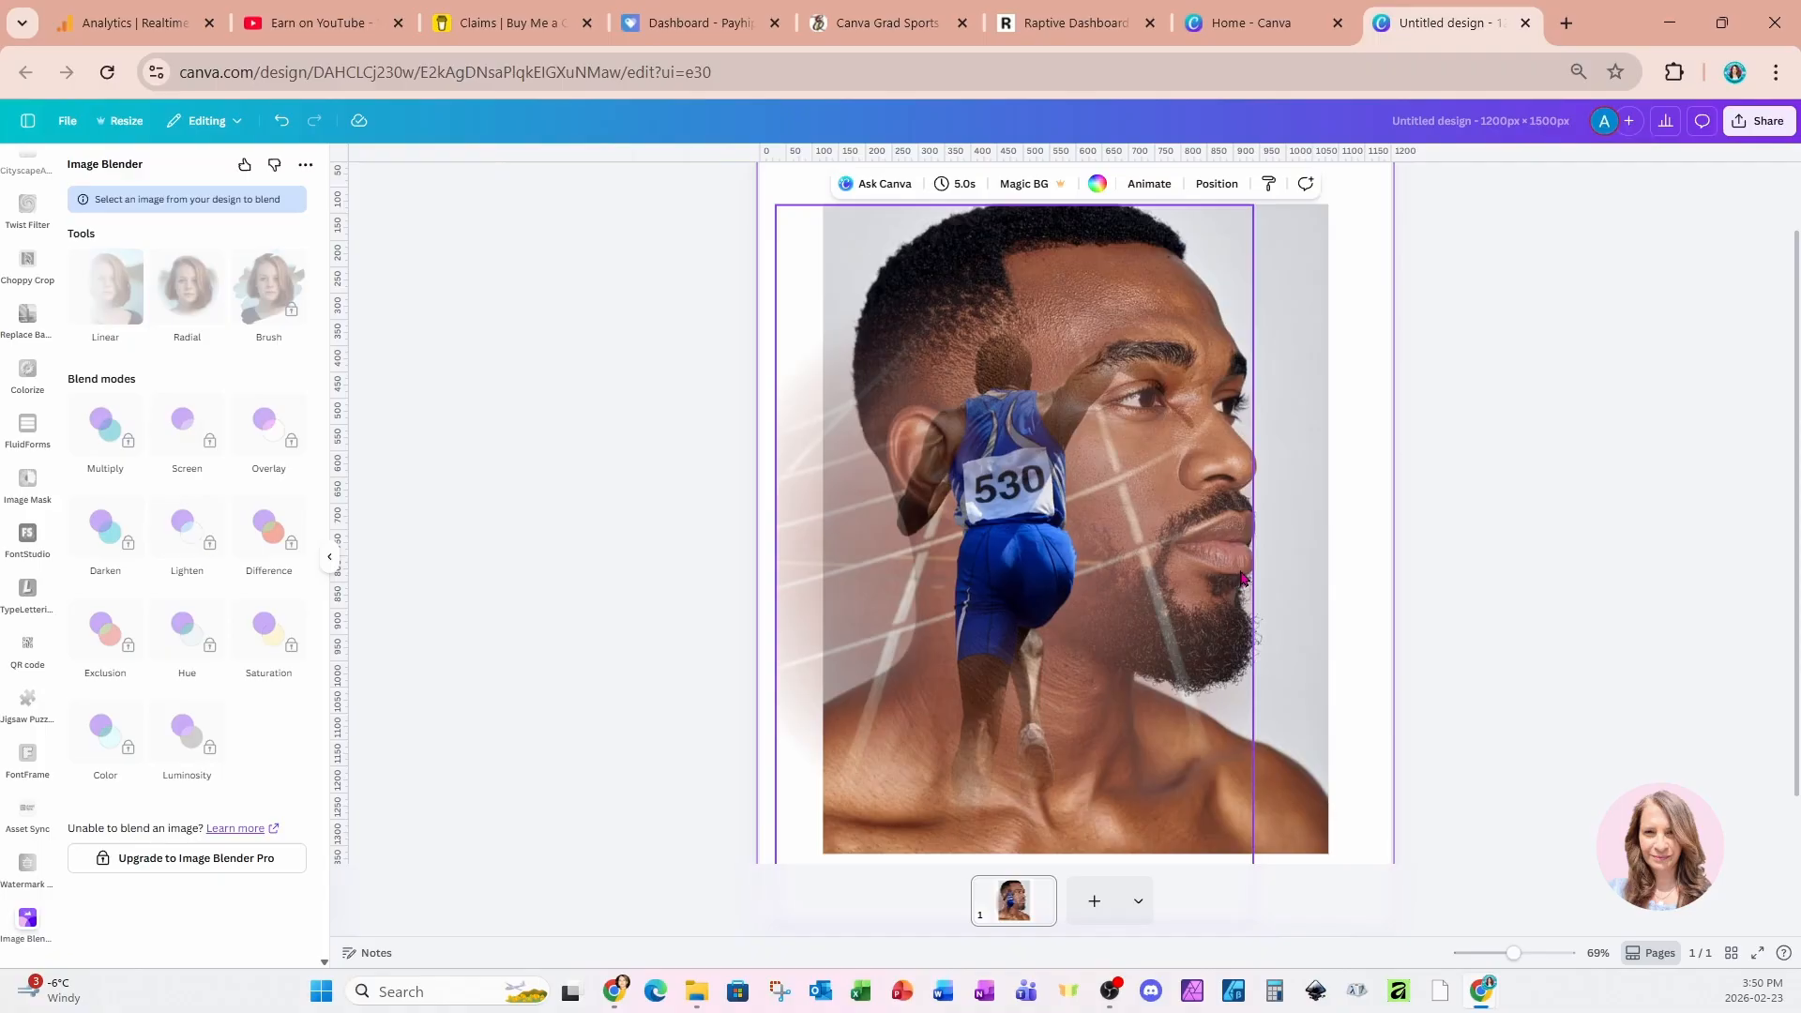
click(1065, 544)
click(105, 286)
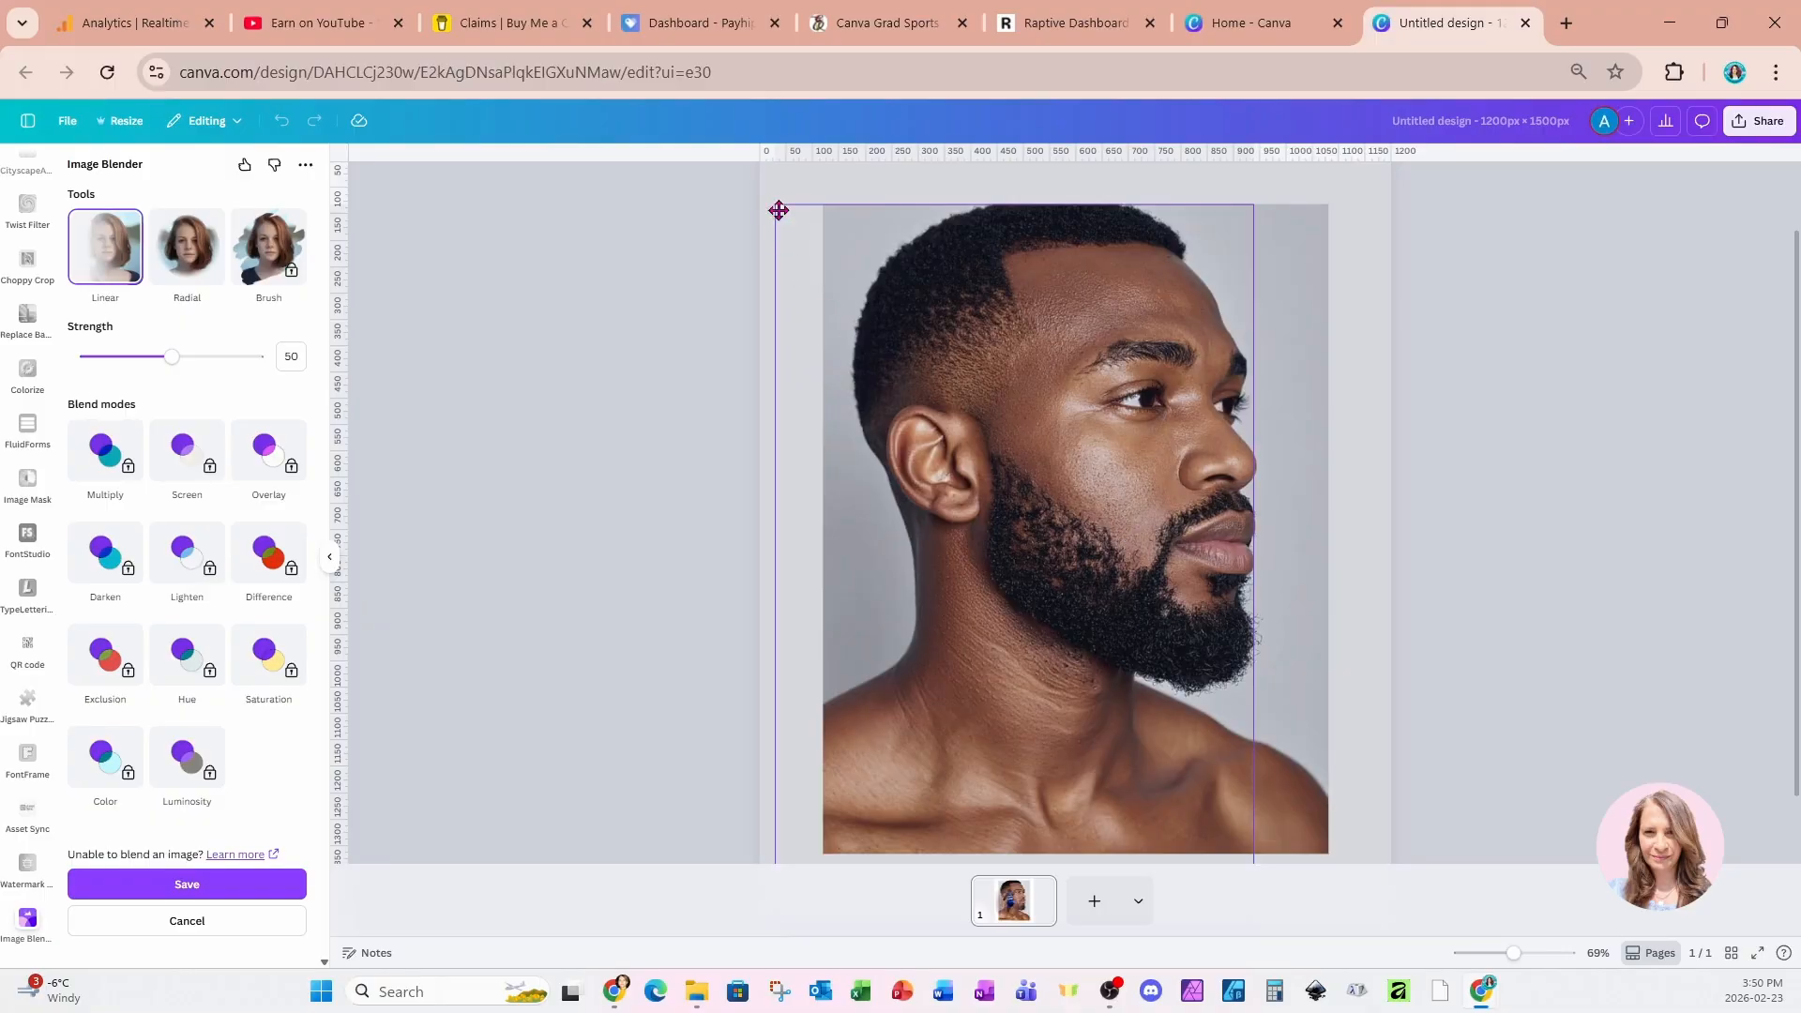
mouse_move(780, 206)
mouse_down()
mouse_move(882, 324)
mouse_move(1221, 546)
mouse_up()
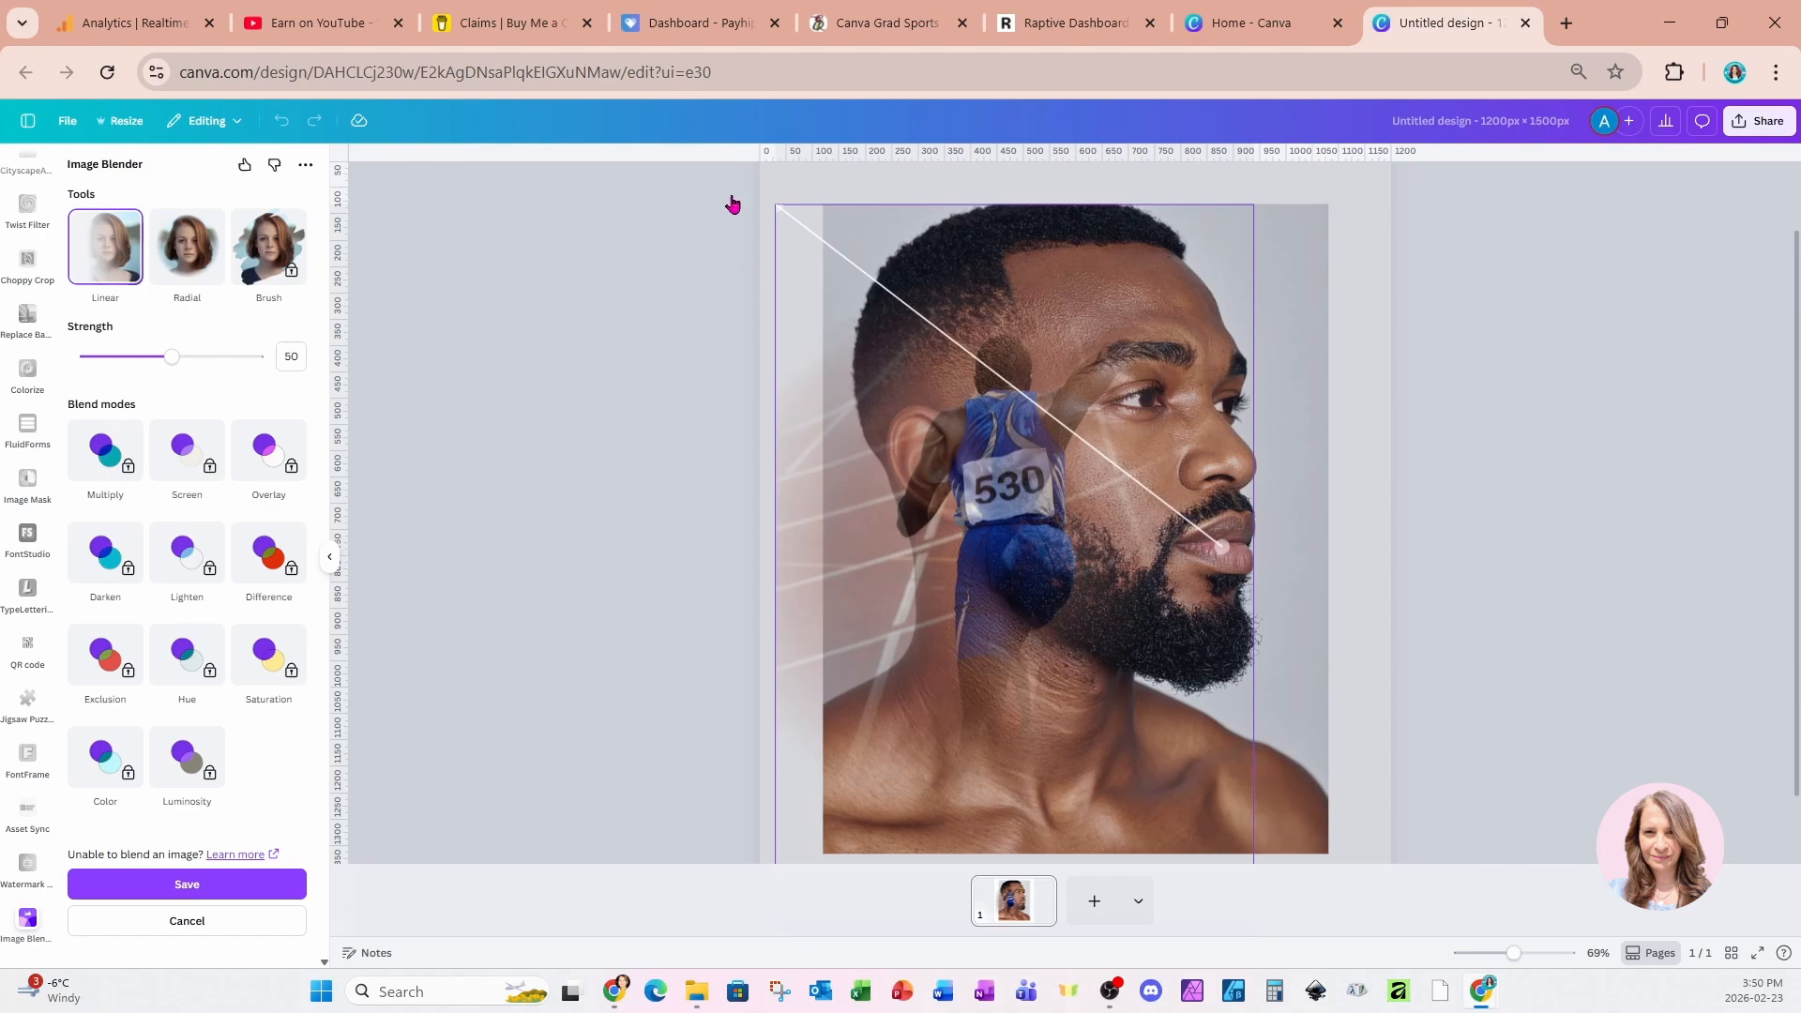
drag(780, 205, 831, 548)
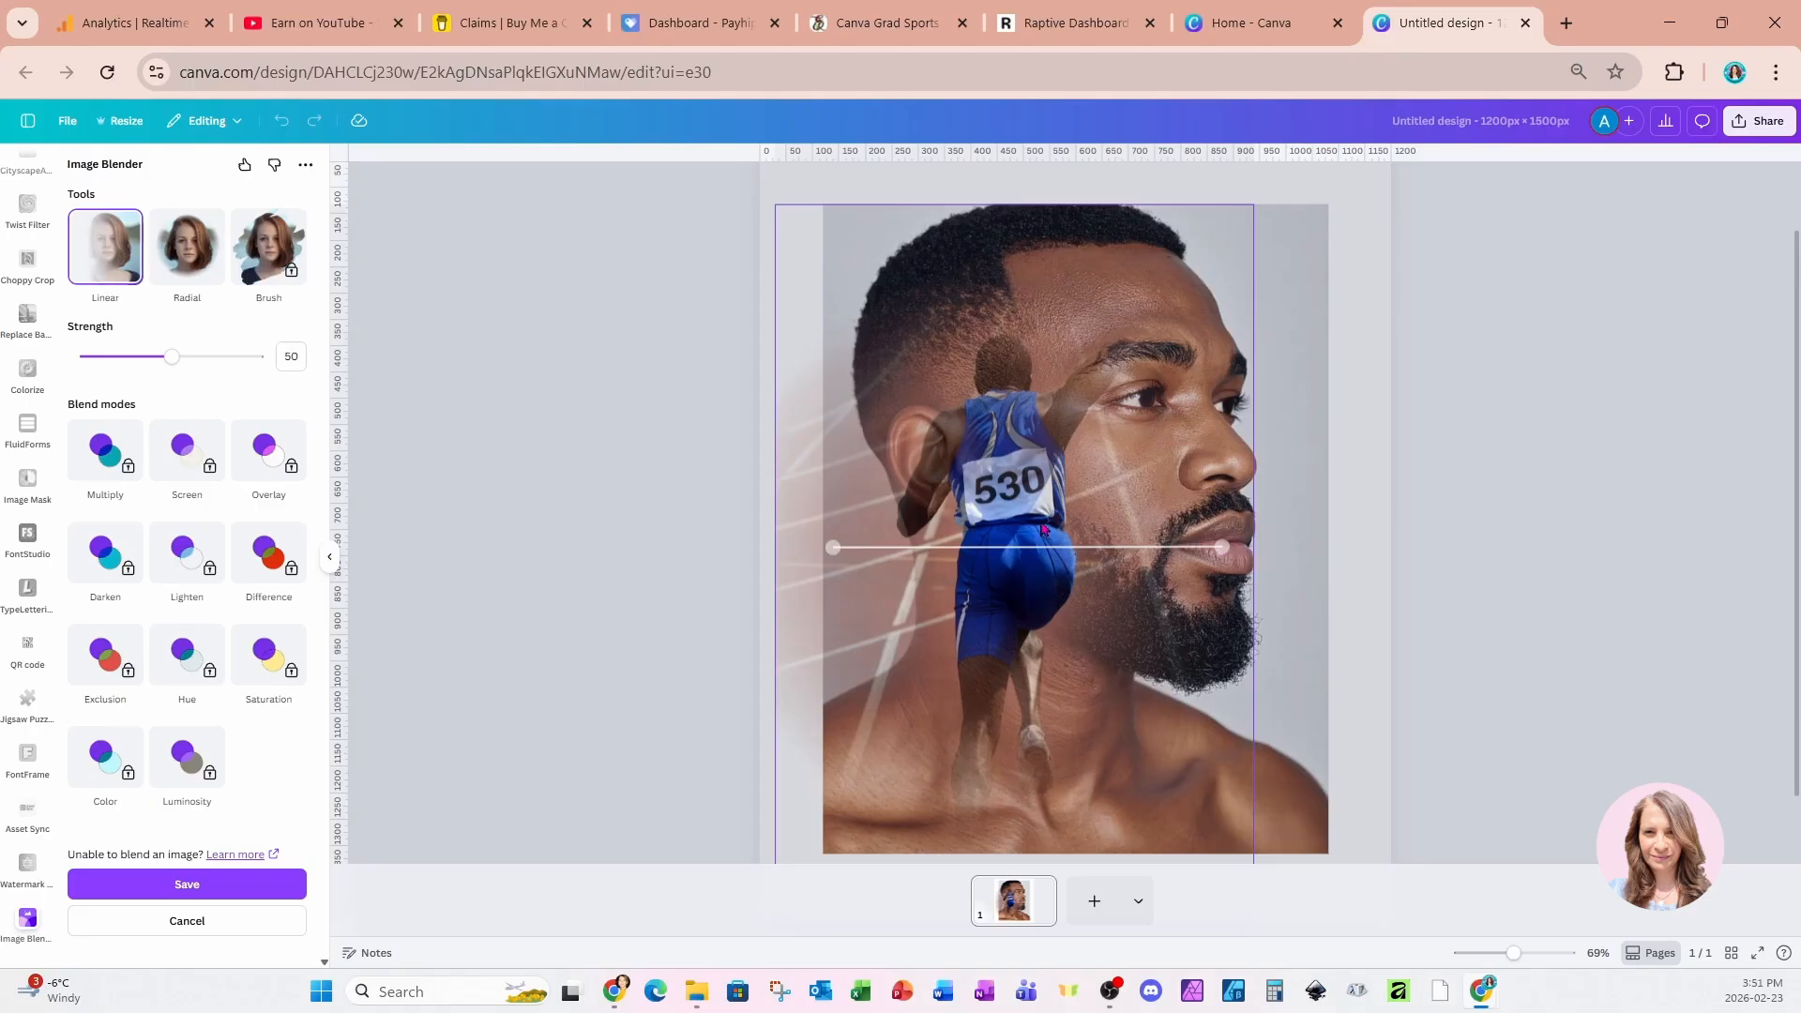
click(248, 893)
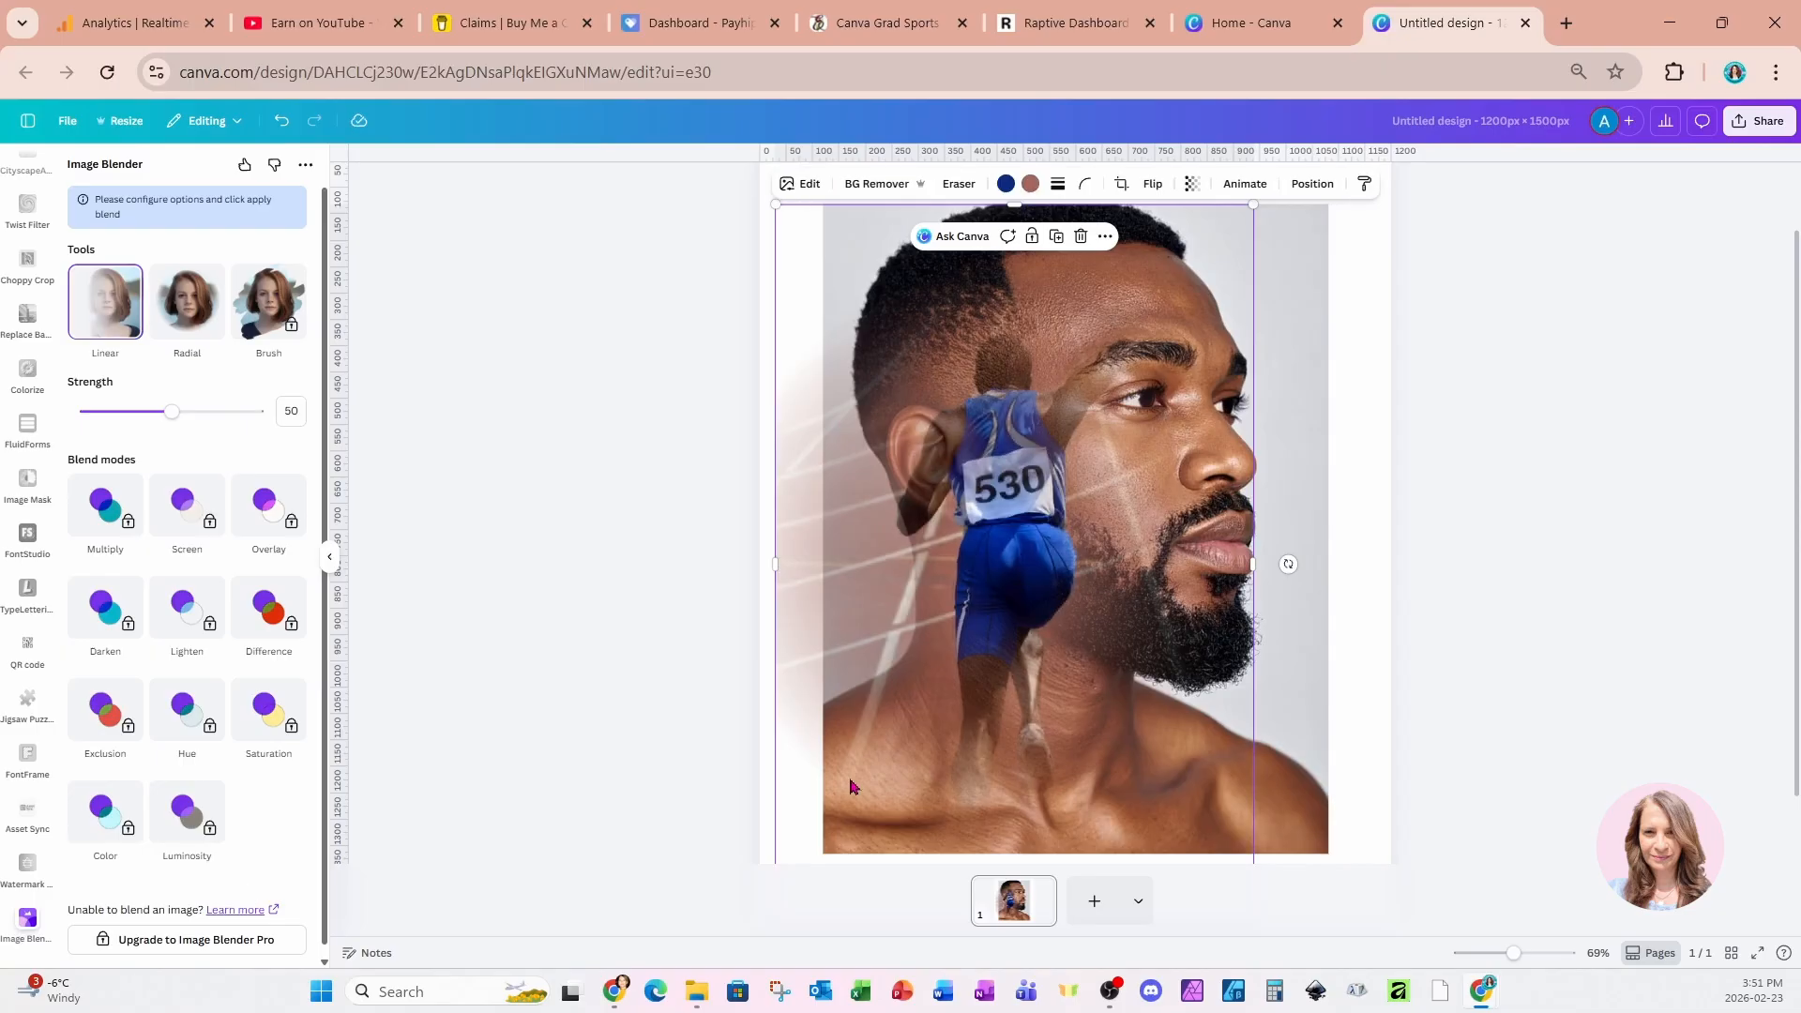
- Apply the Amber duotone at intensity 61 to the portrait and the Peppermint duotone at intensity 100 to the runner image
click(1307, 396)
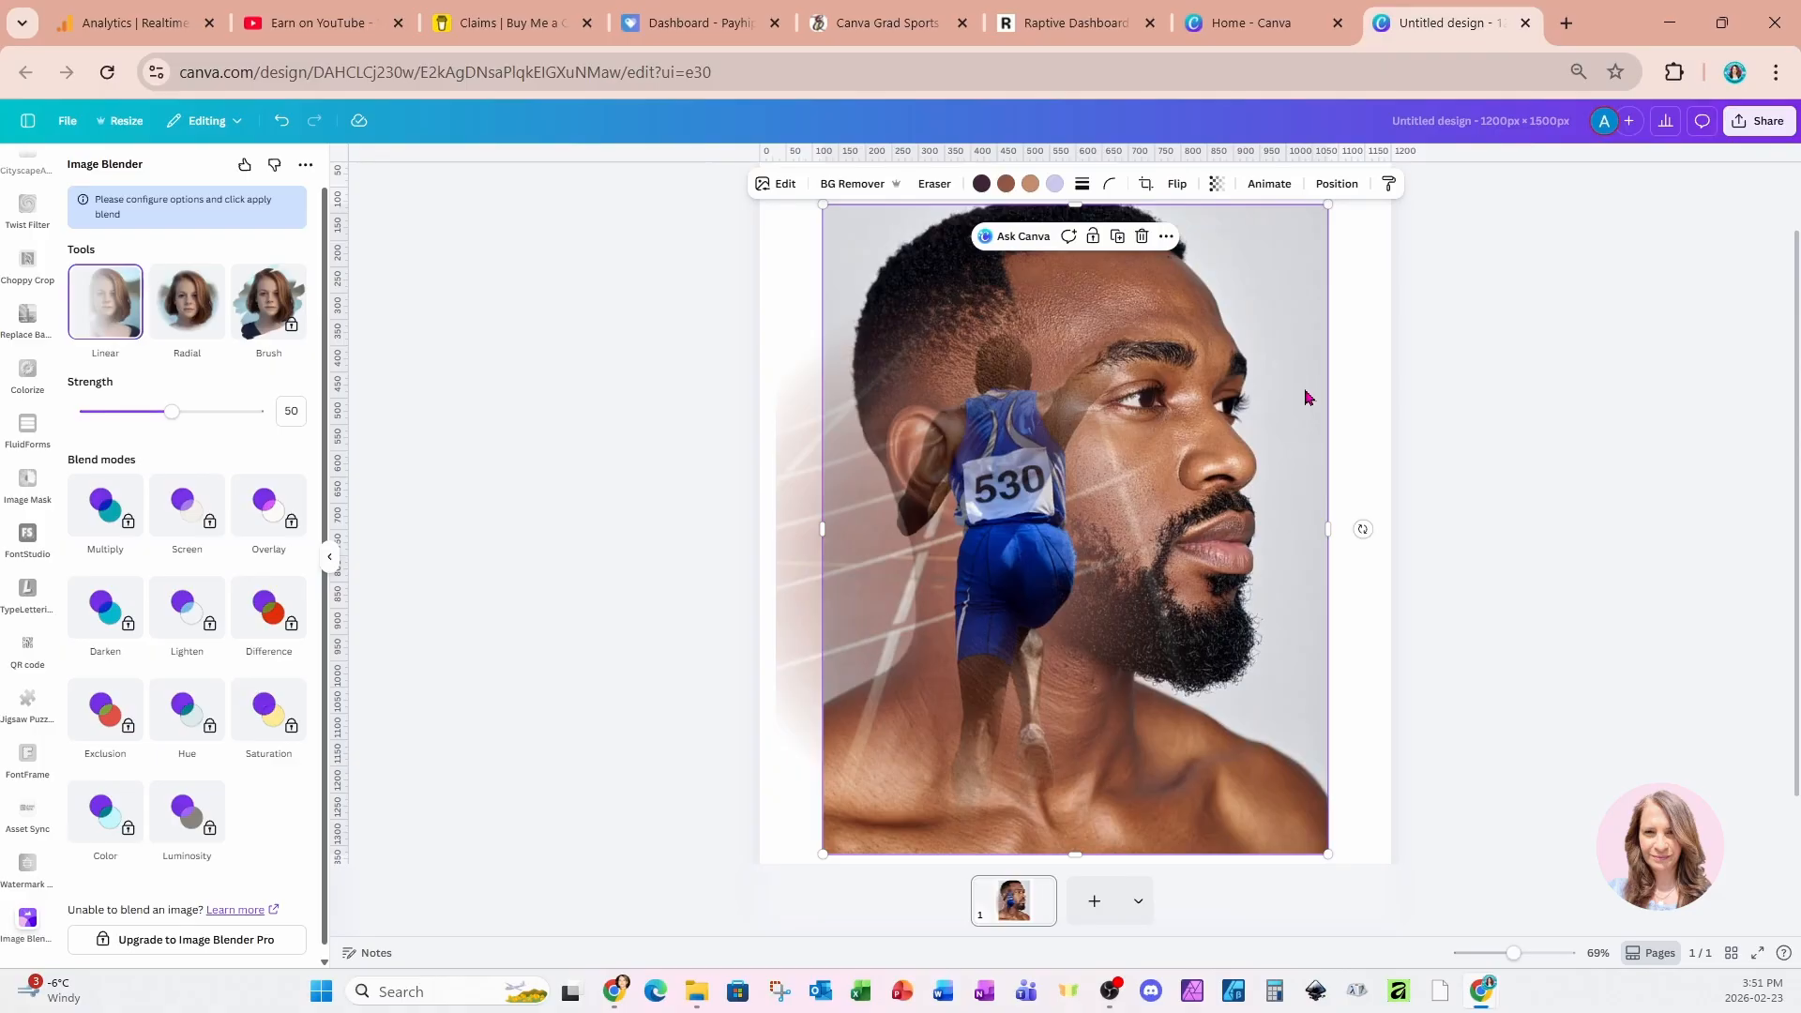
click(773, 185)
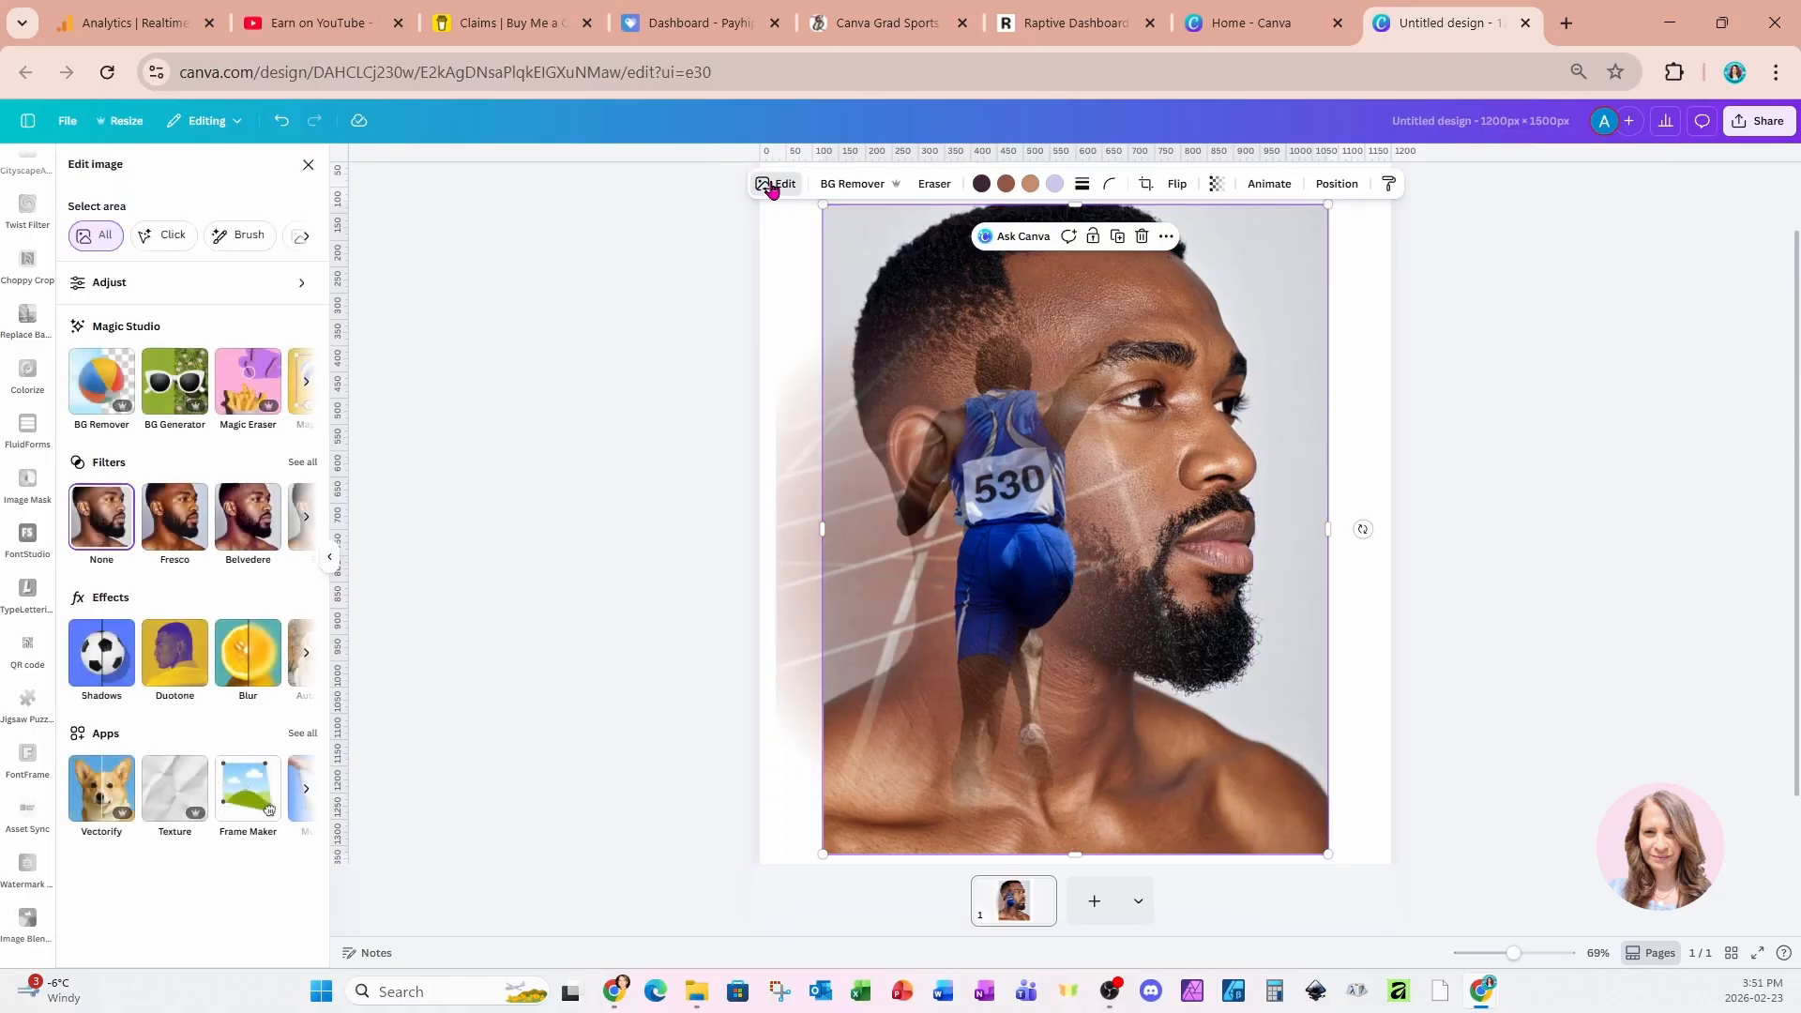
click(170, 667)
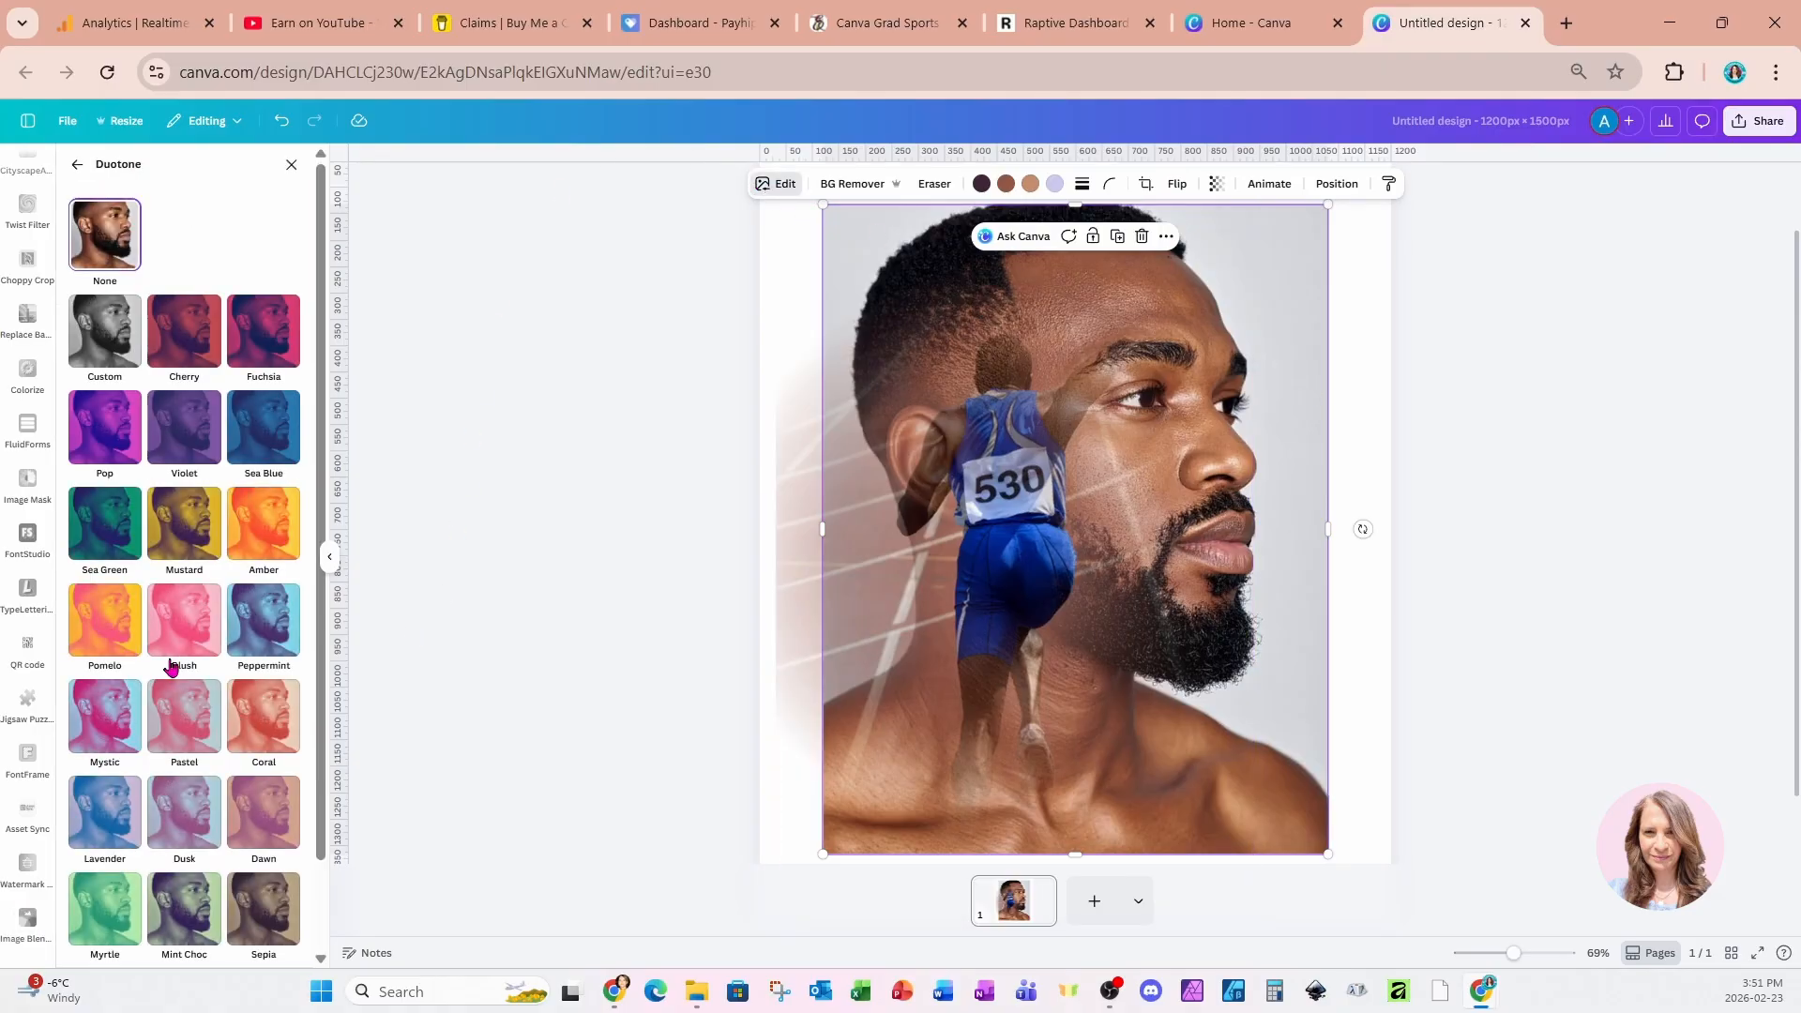
click(262, 541)
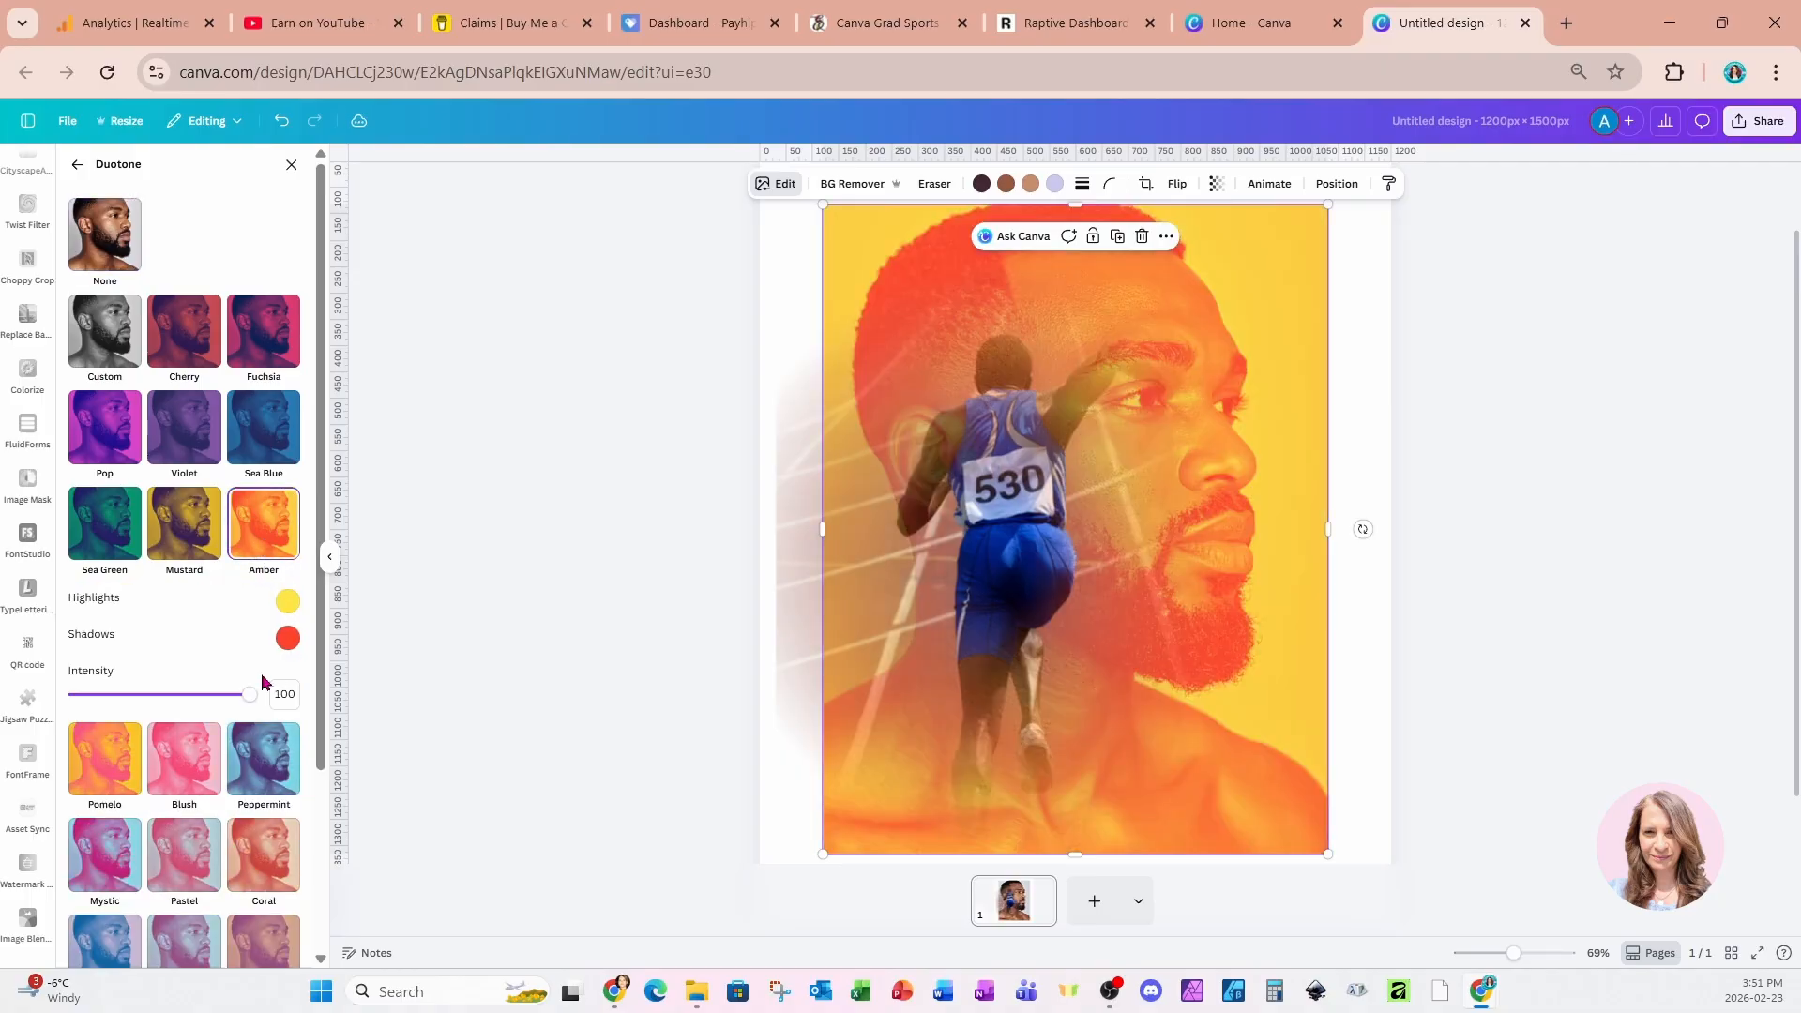
drag(250, 695, 185, 702)
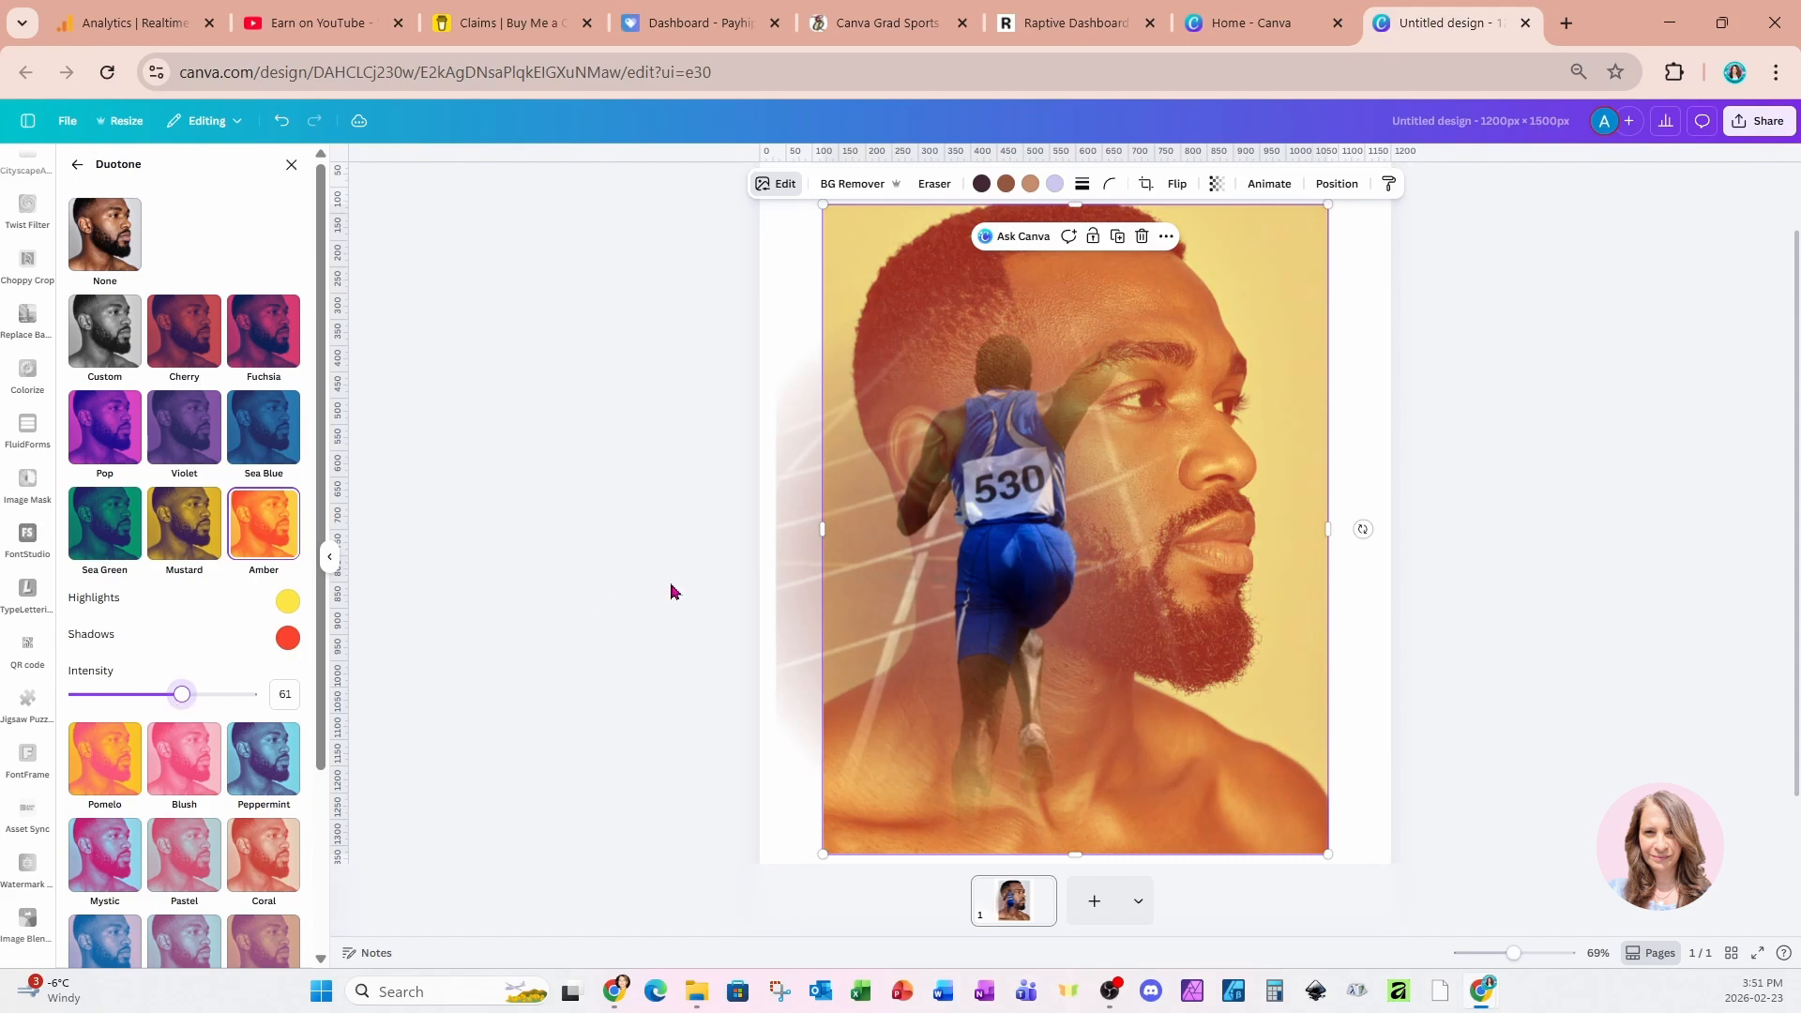
click(1002, 561)
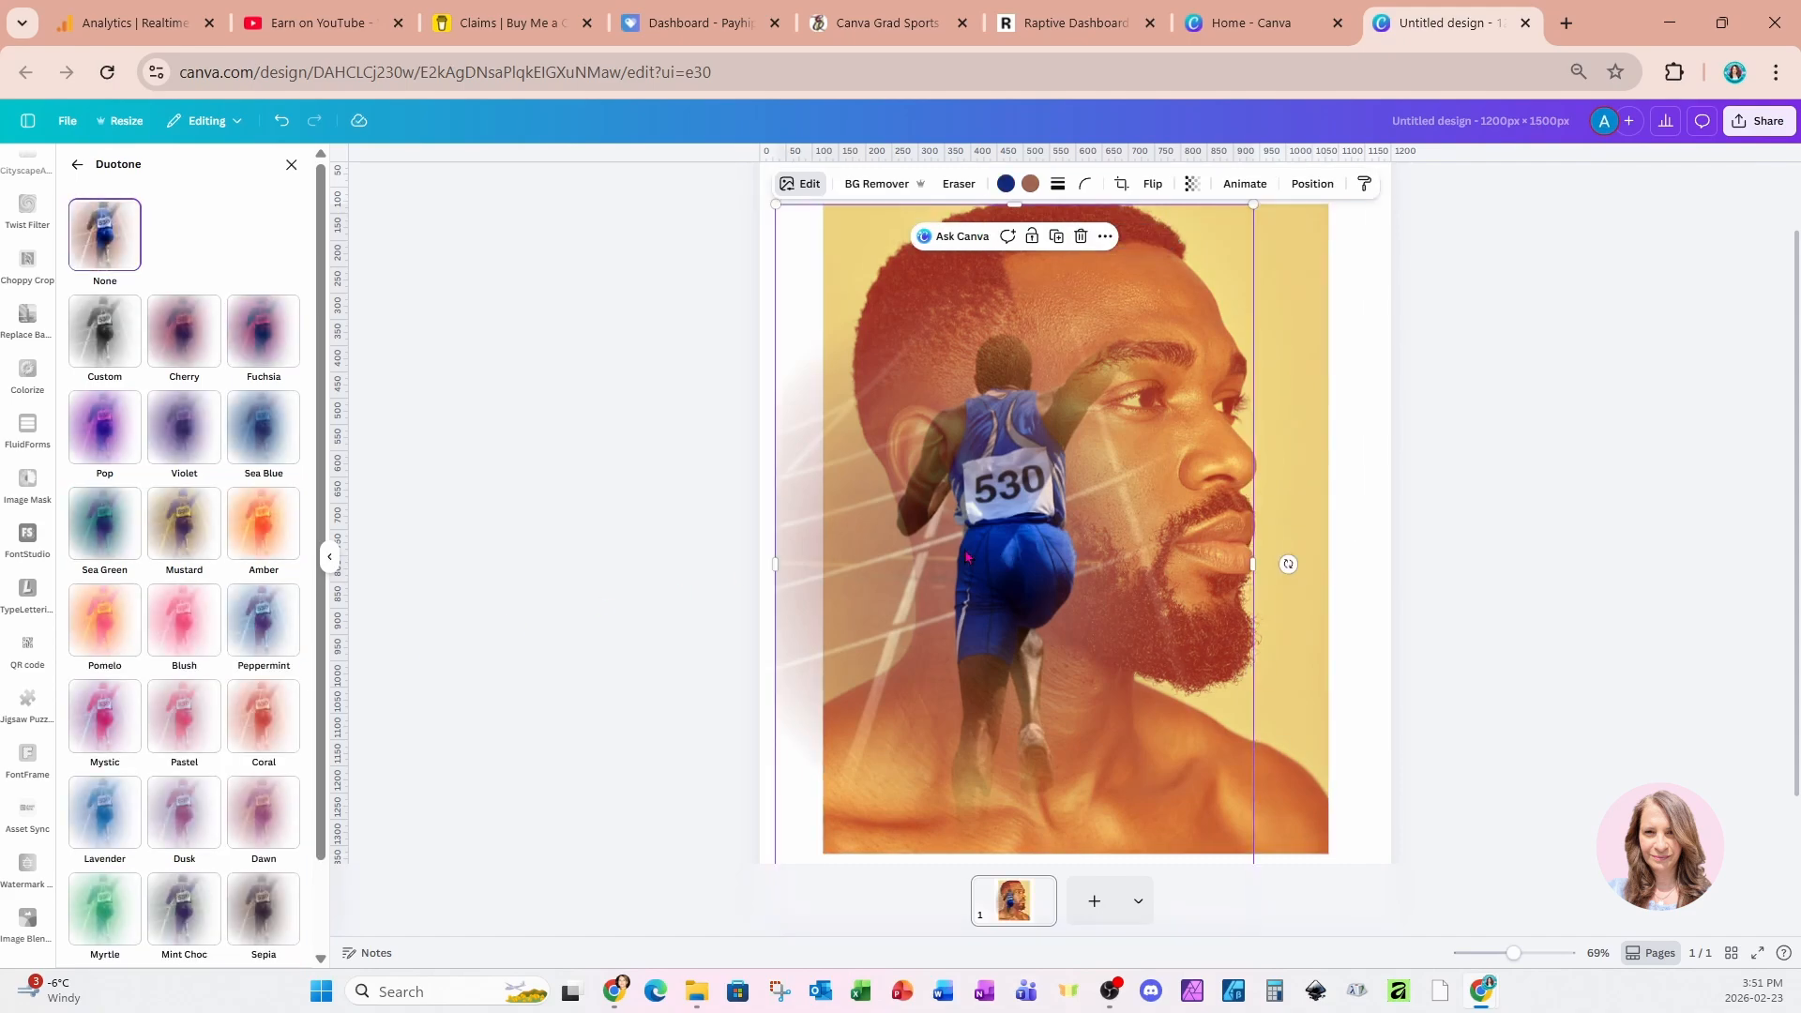
click(268, 639)
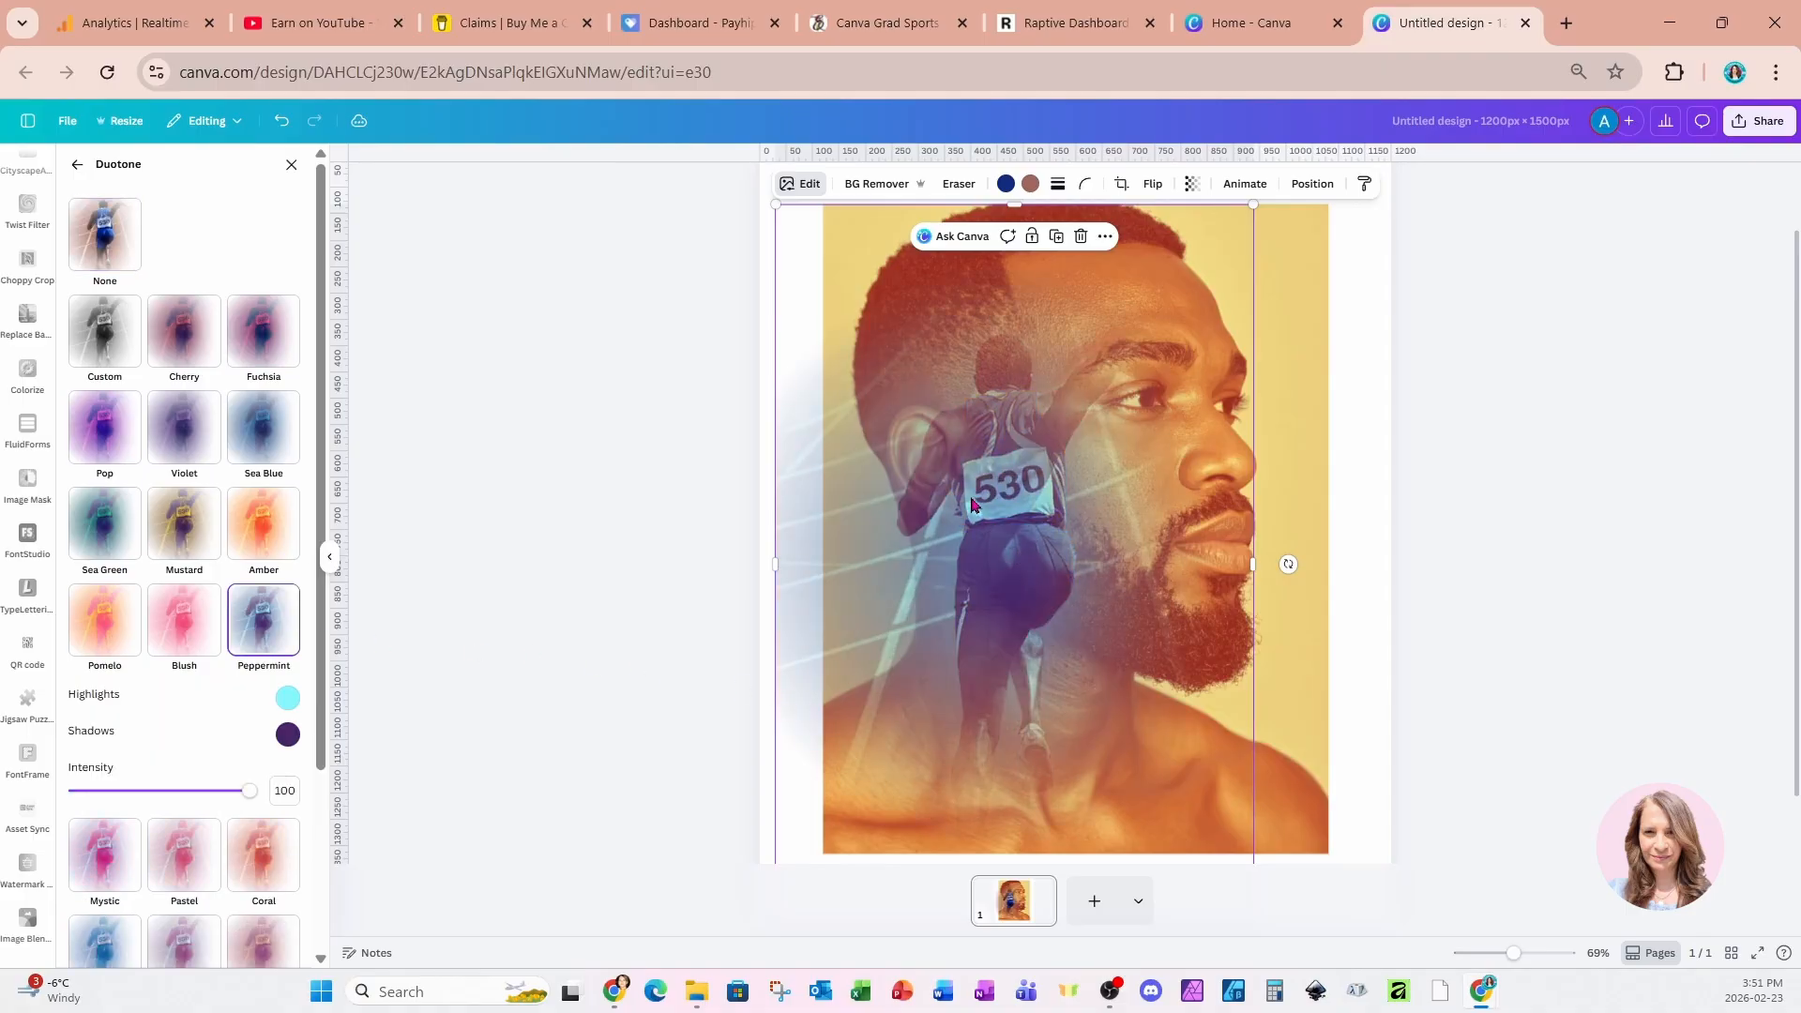
- Enlarge the portrait and runner images together to cover the page's full height, and shift the portrait past the page's right edge
drag(667, 251, 1295, 691)
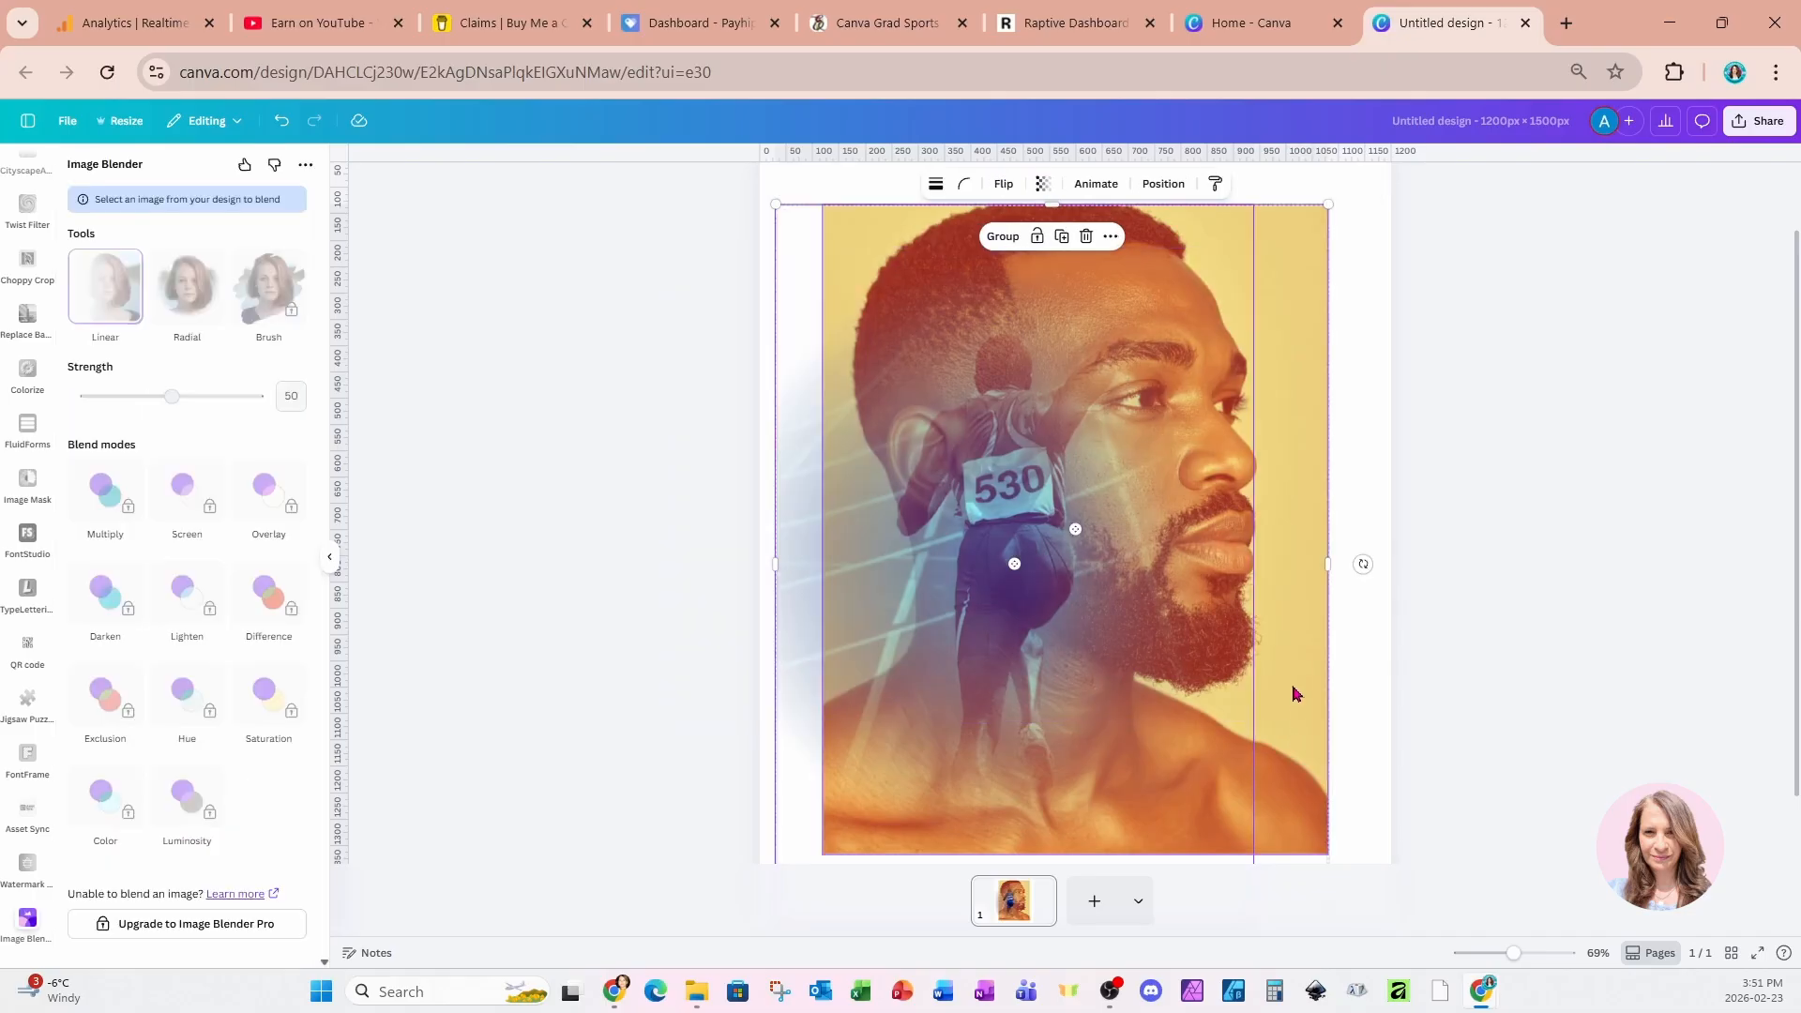
drag(1331, 203, 1415, 153)
drag(1513, 953, 1508, 953)
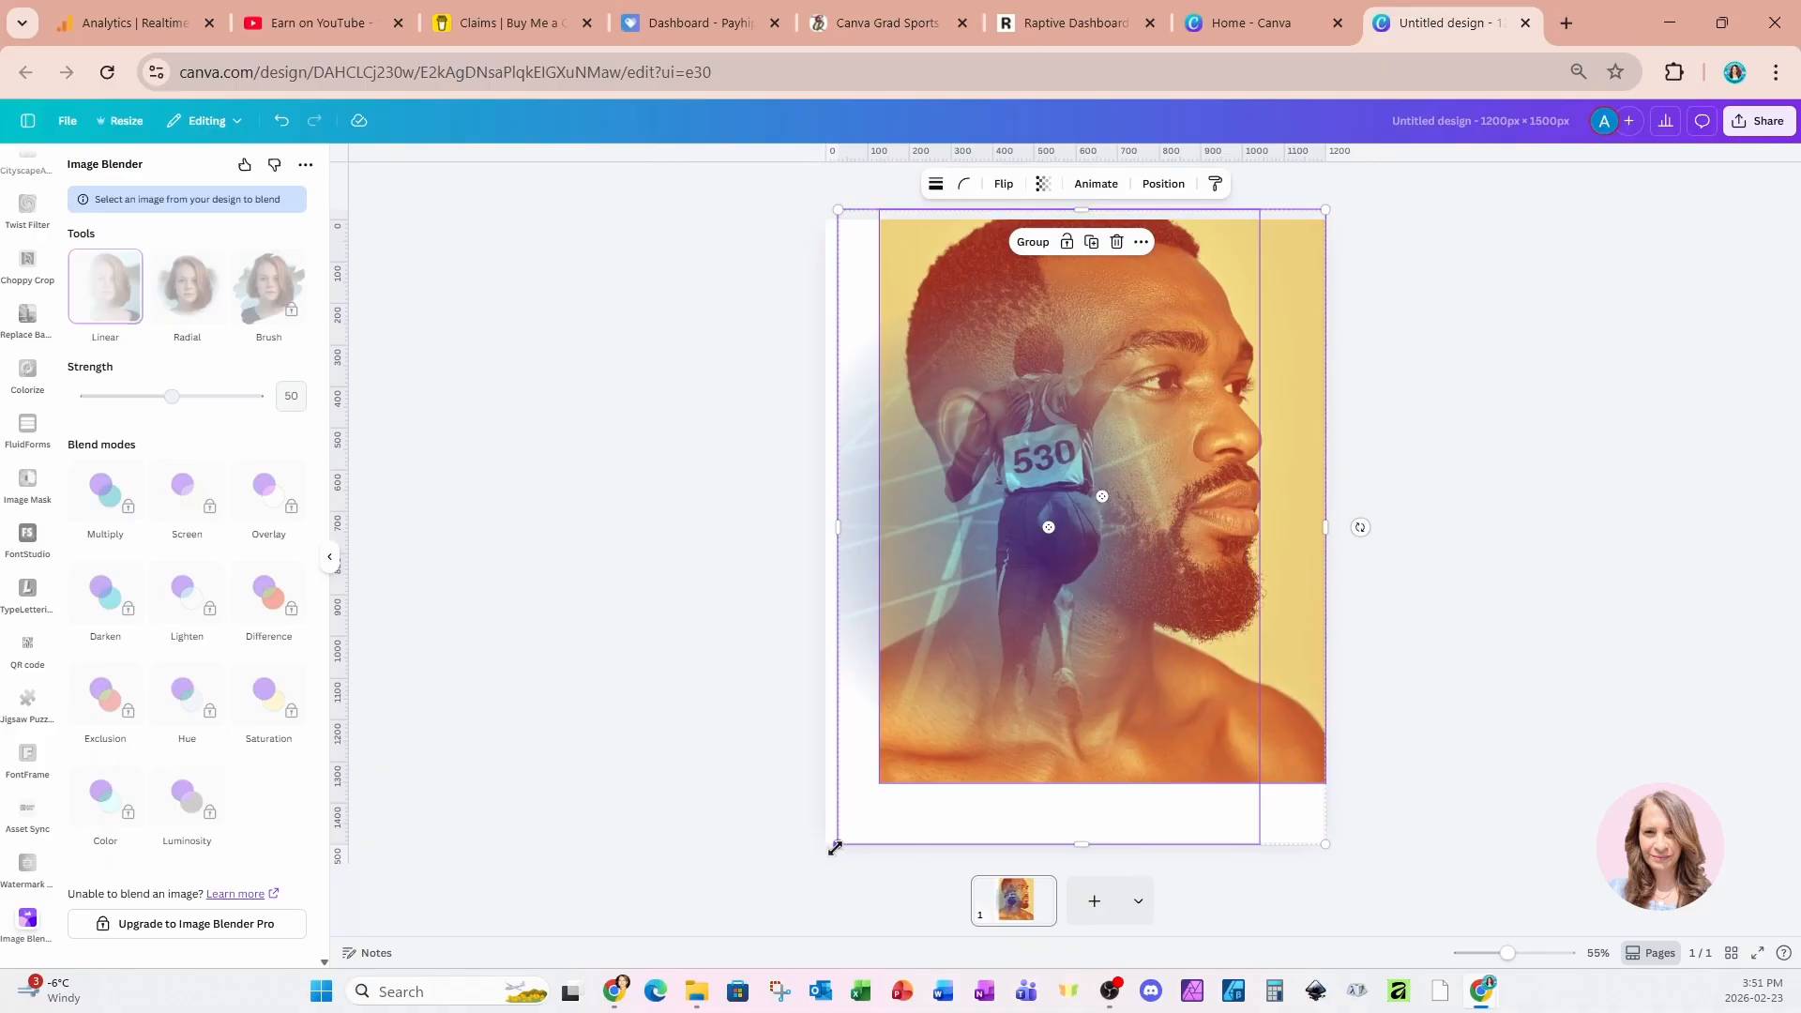
drag(1304, 595, 1333, 595)
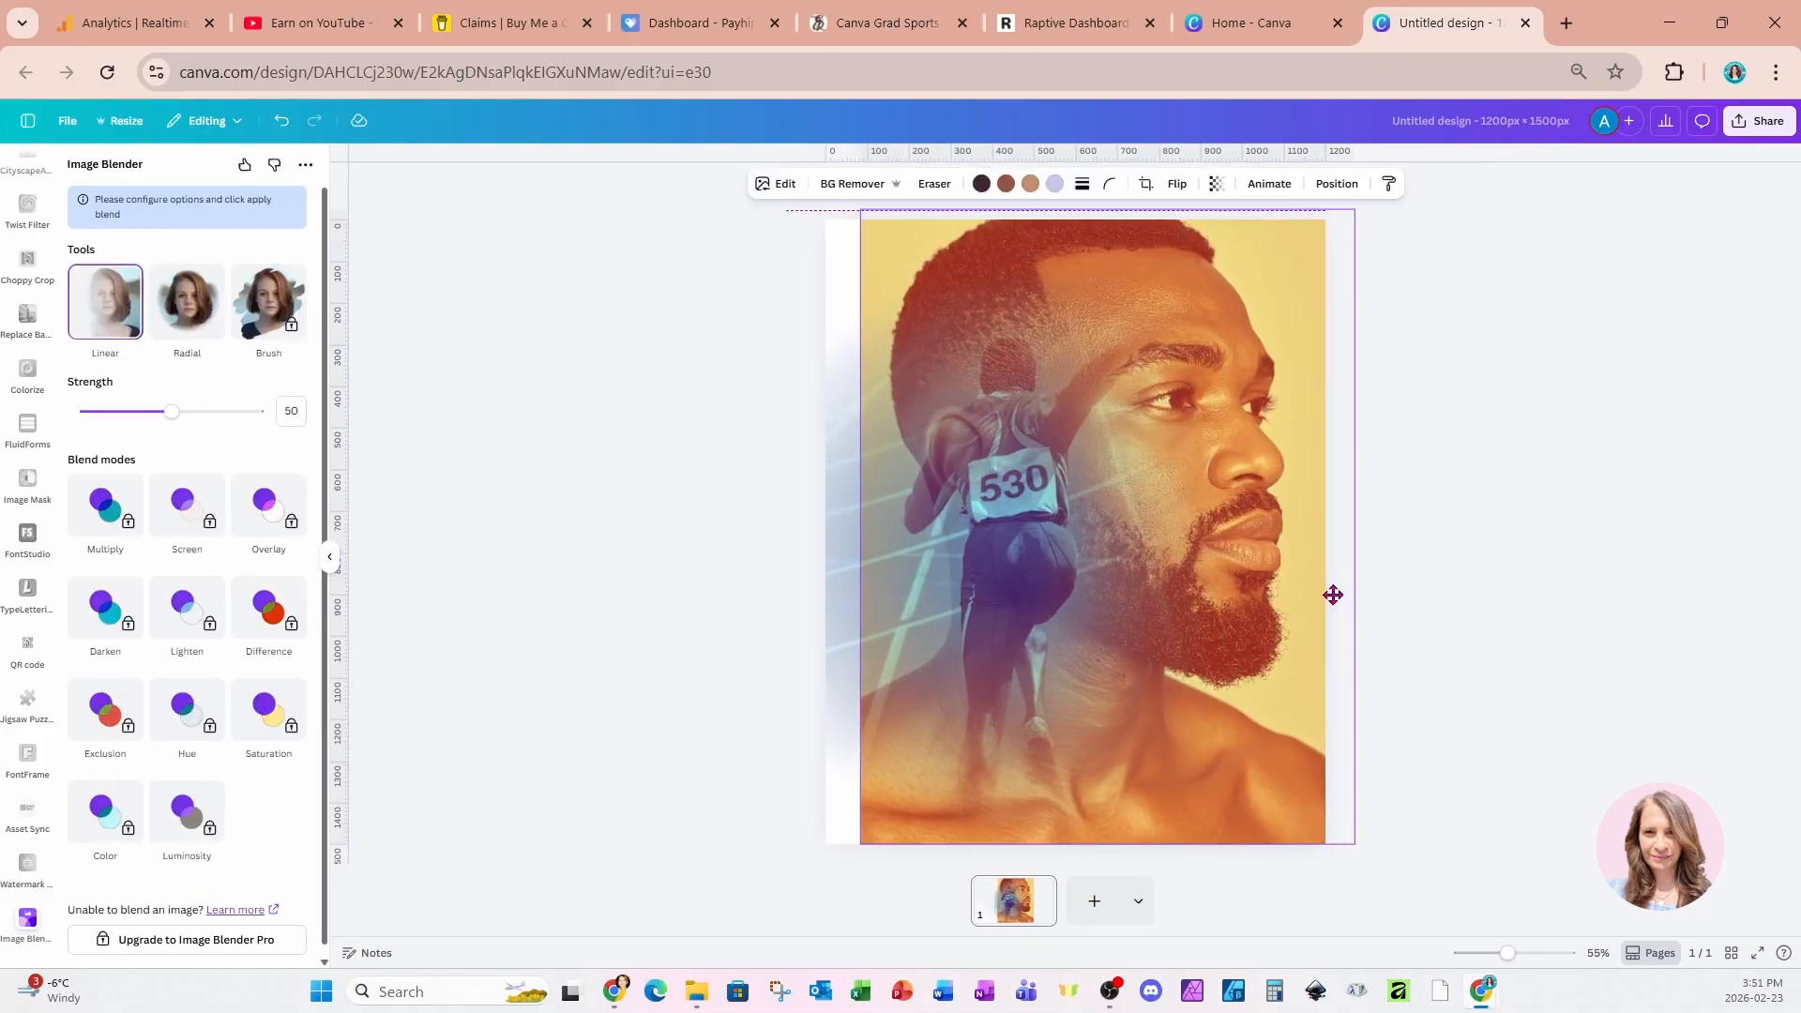
click(1460, 611)
- Add the recently used photo of the sprinter crouching in the starting blocks and remove its background
scroll(42, 289, up, 10)
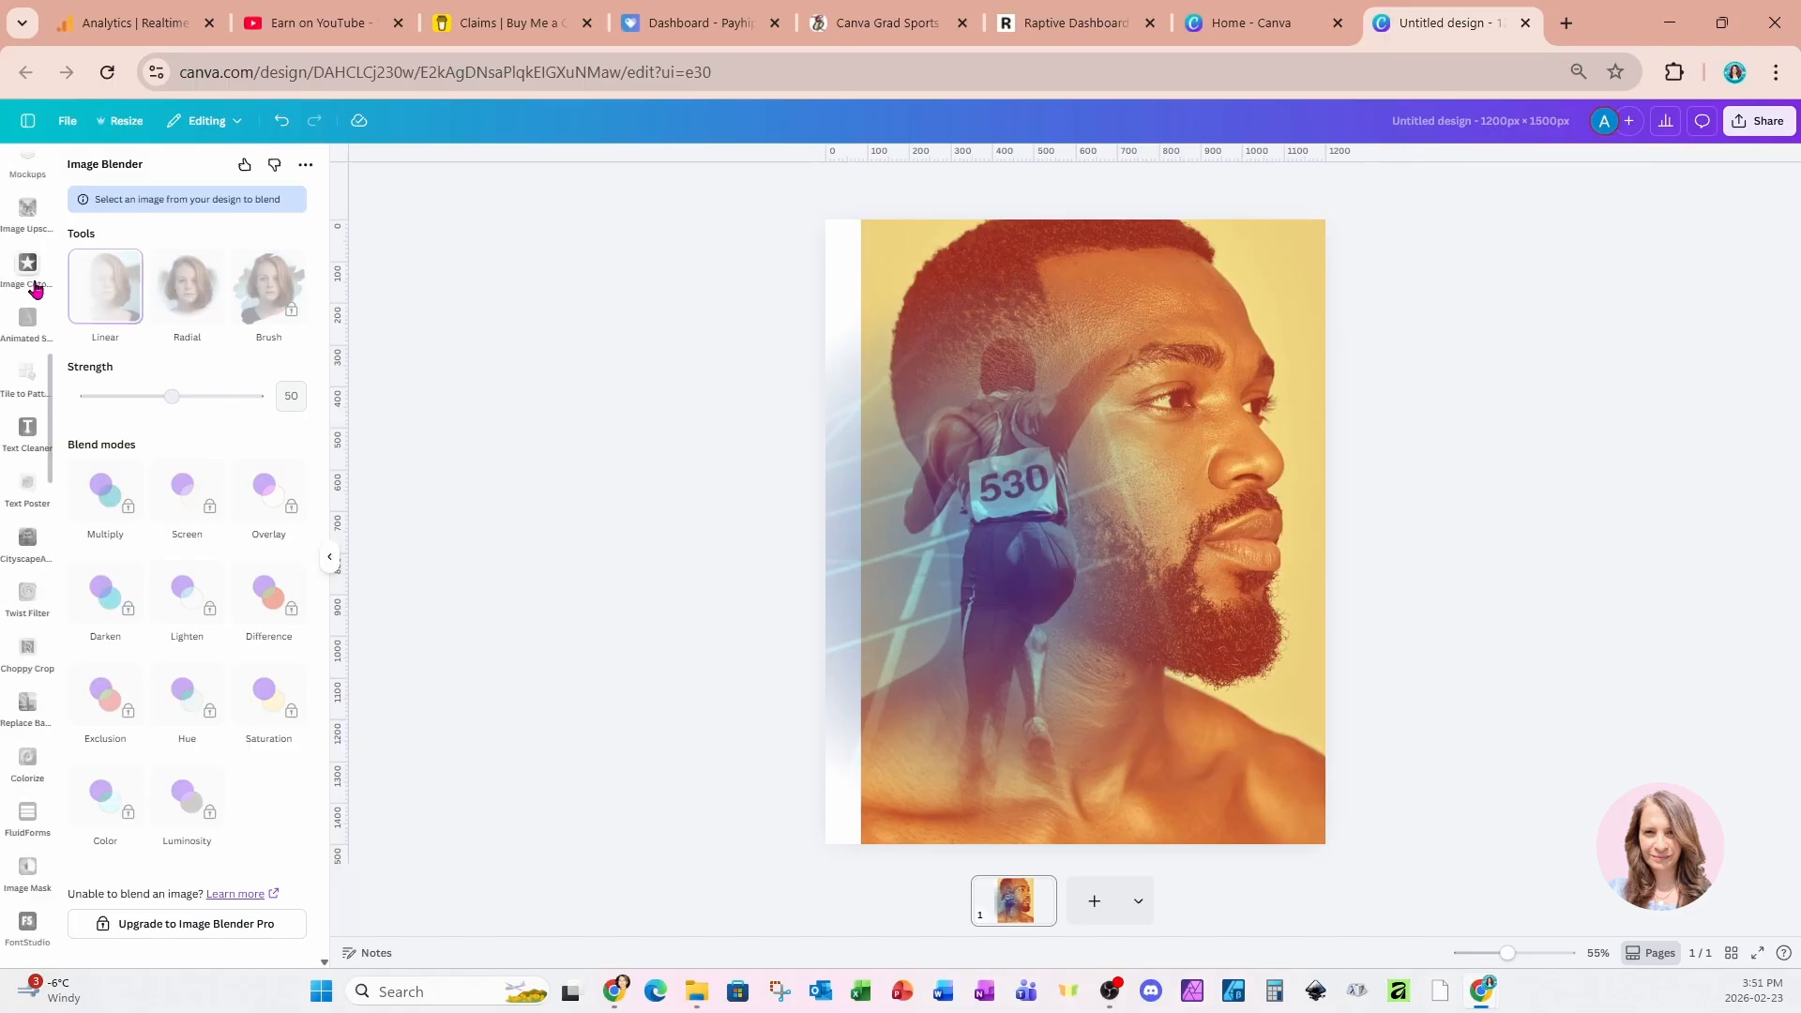
click(30, 249)
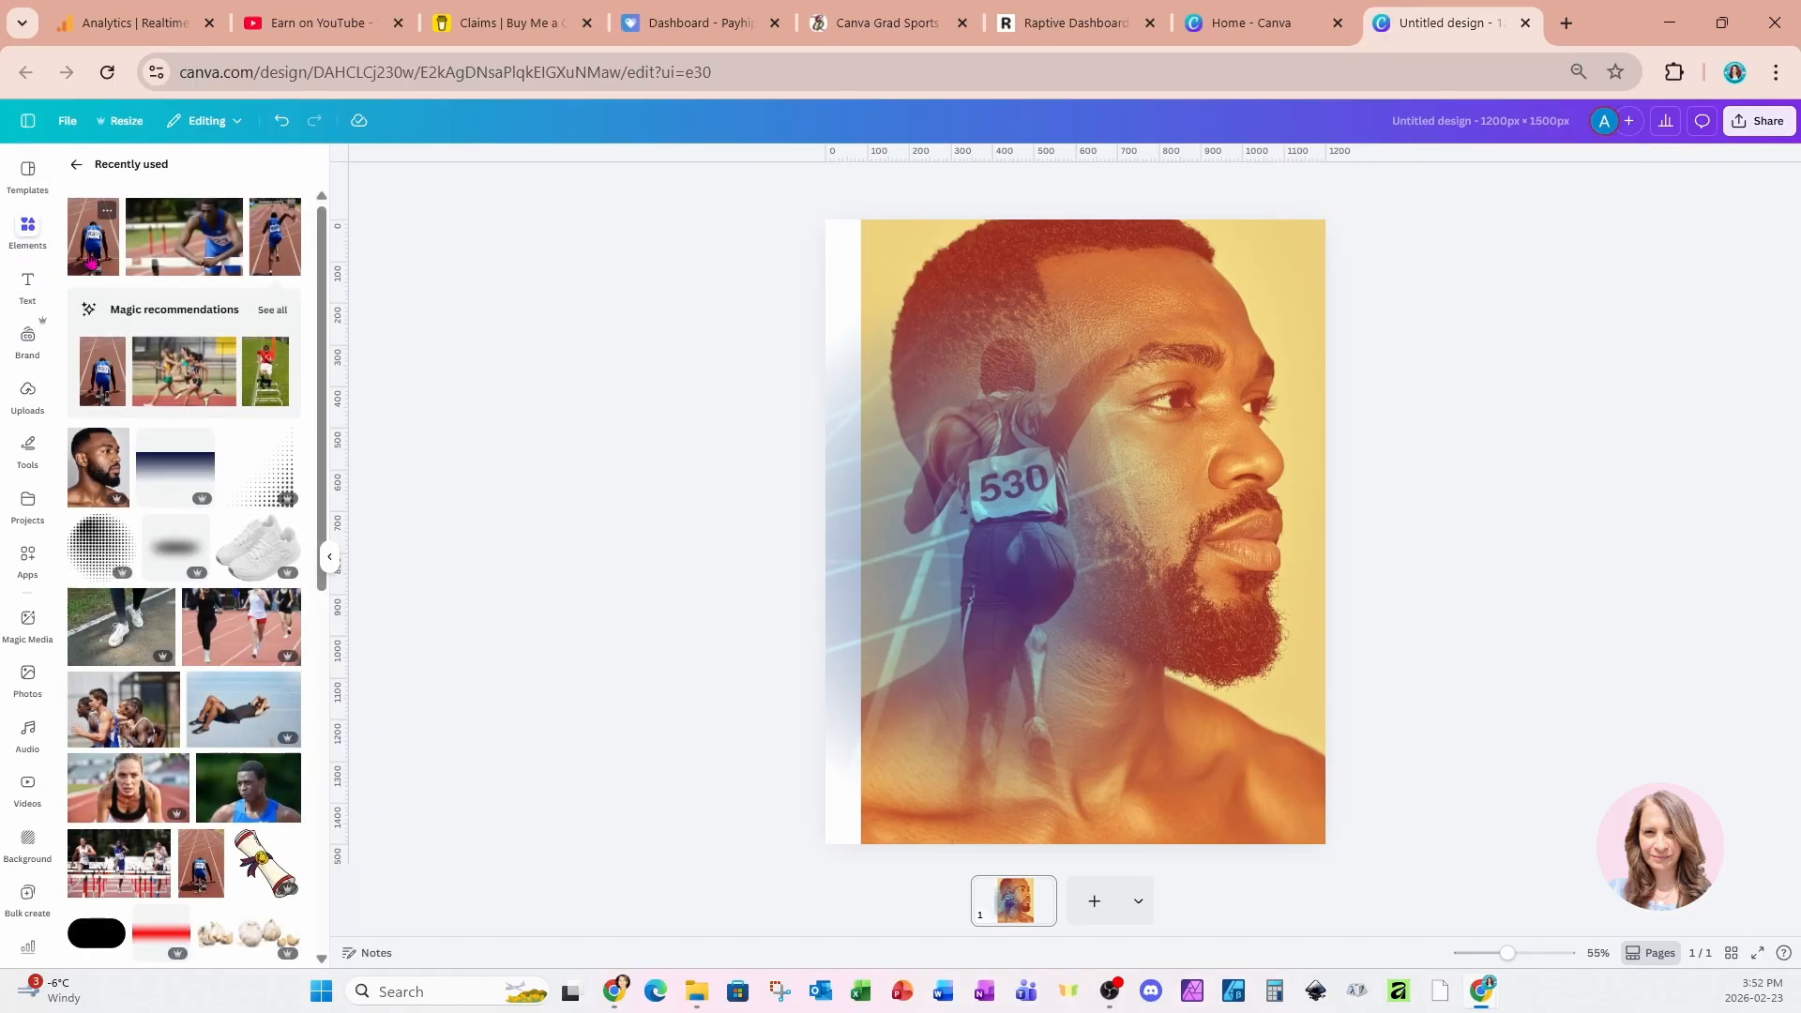
click(86, 263)
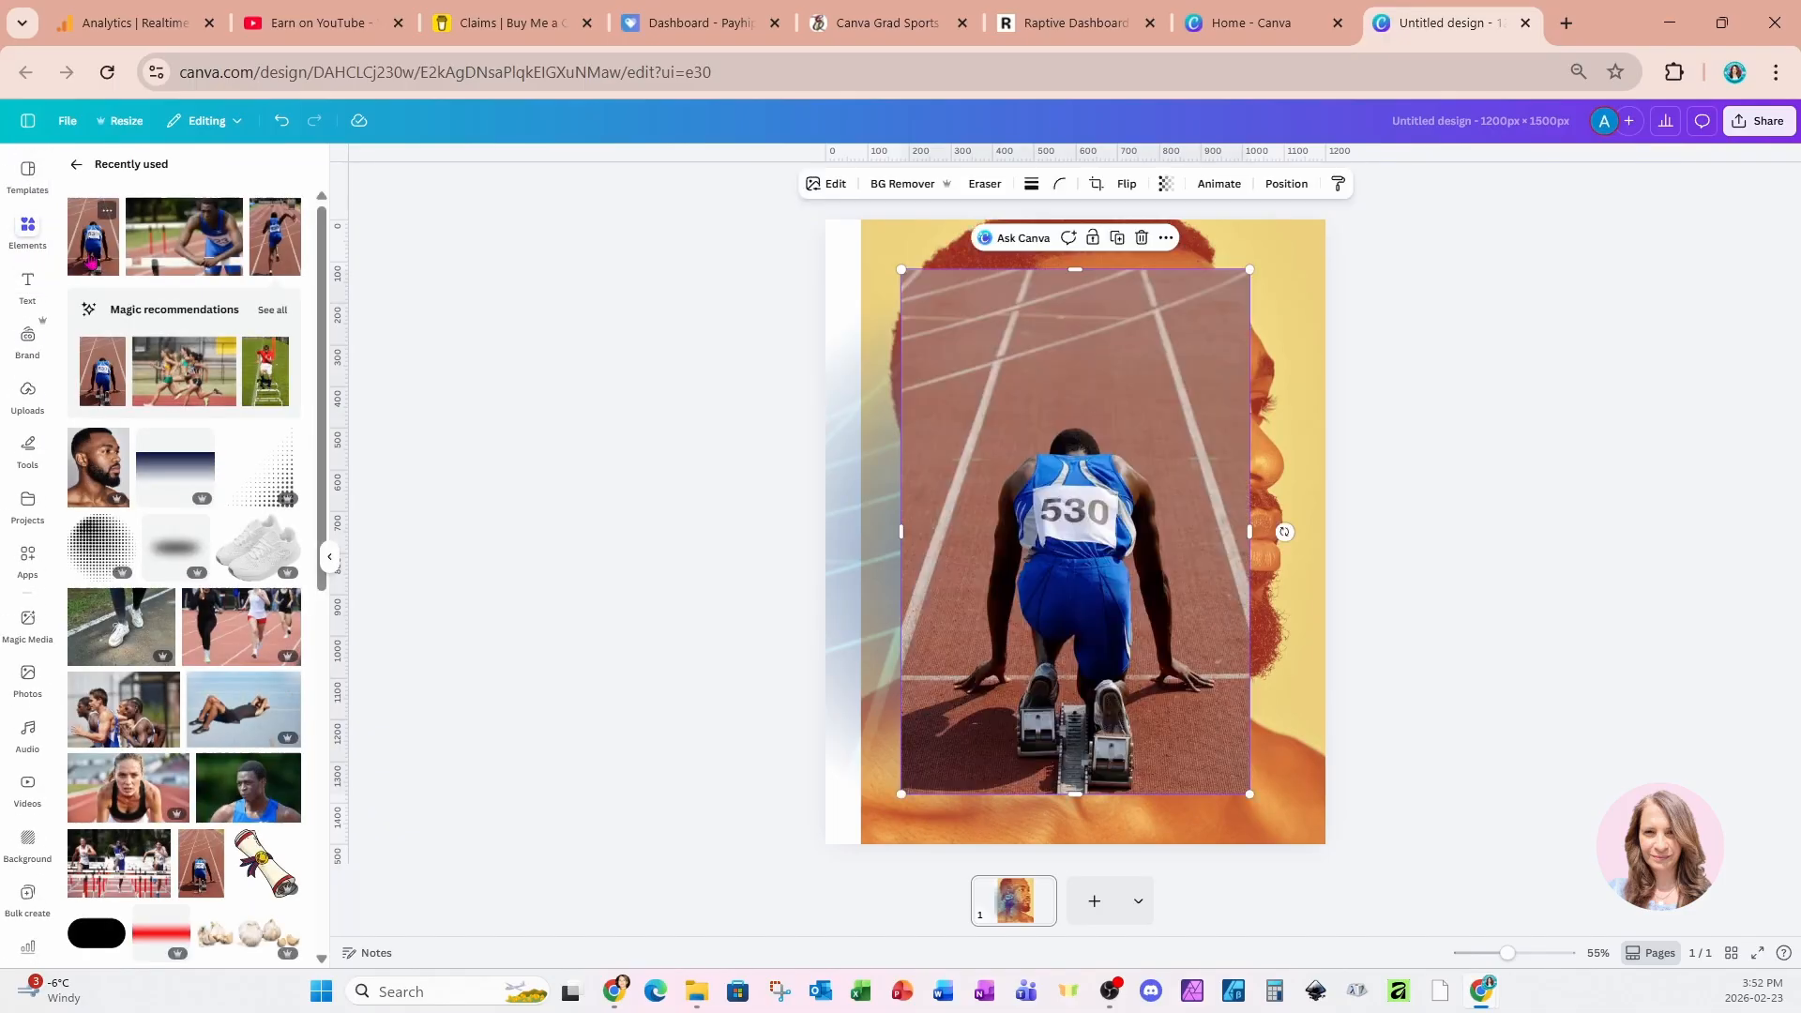
click(878, 188)
- Shrink the crouching sprinter cutout to about 570 by 860 px and place it below the blended runner, near the page's lower edge
drag(1089, 522, 1018, 552)
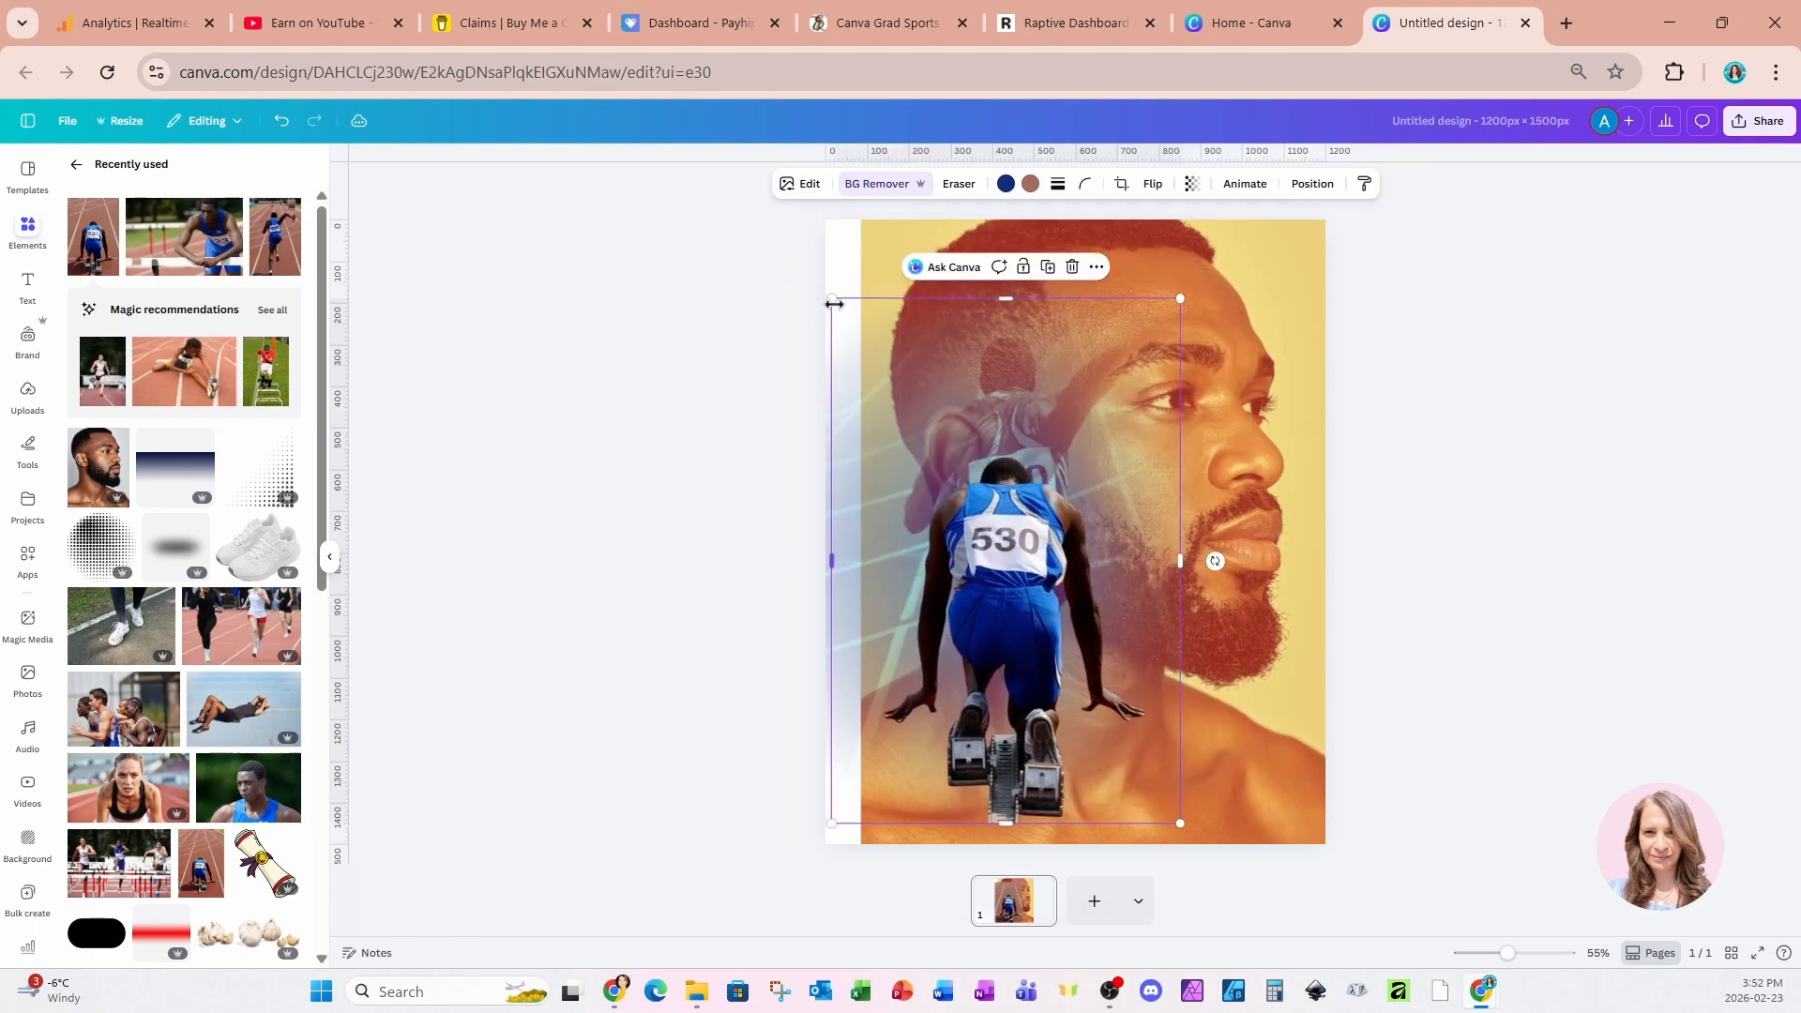
drag(832, 299, 942, 465)
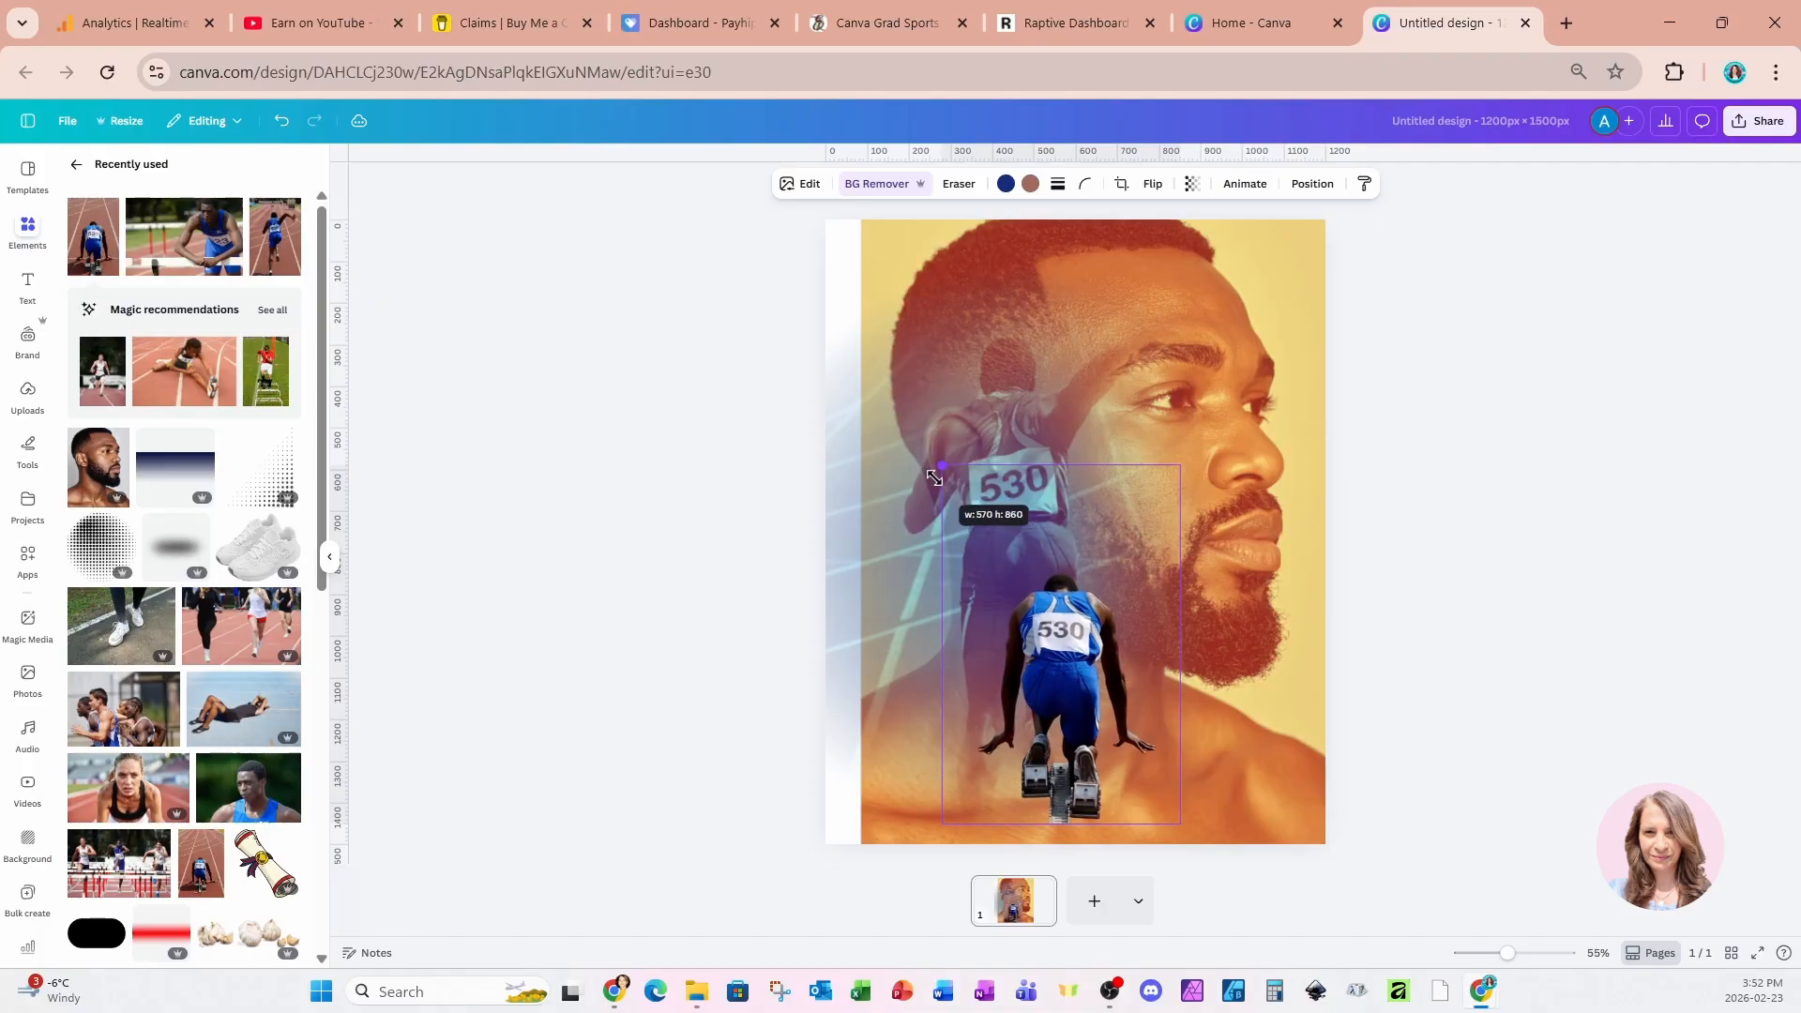
drag(1065, 659, 1013, 661)
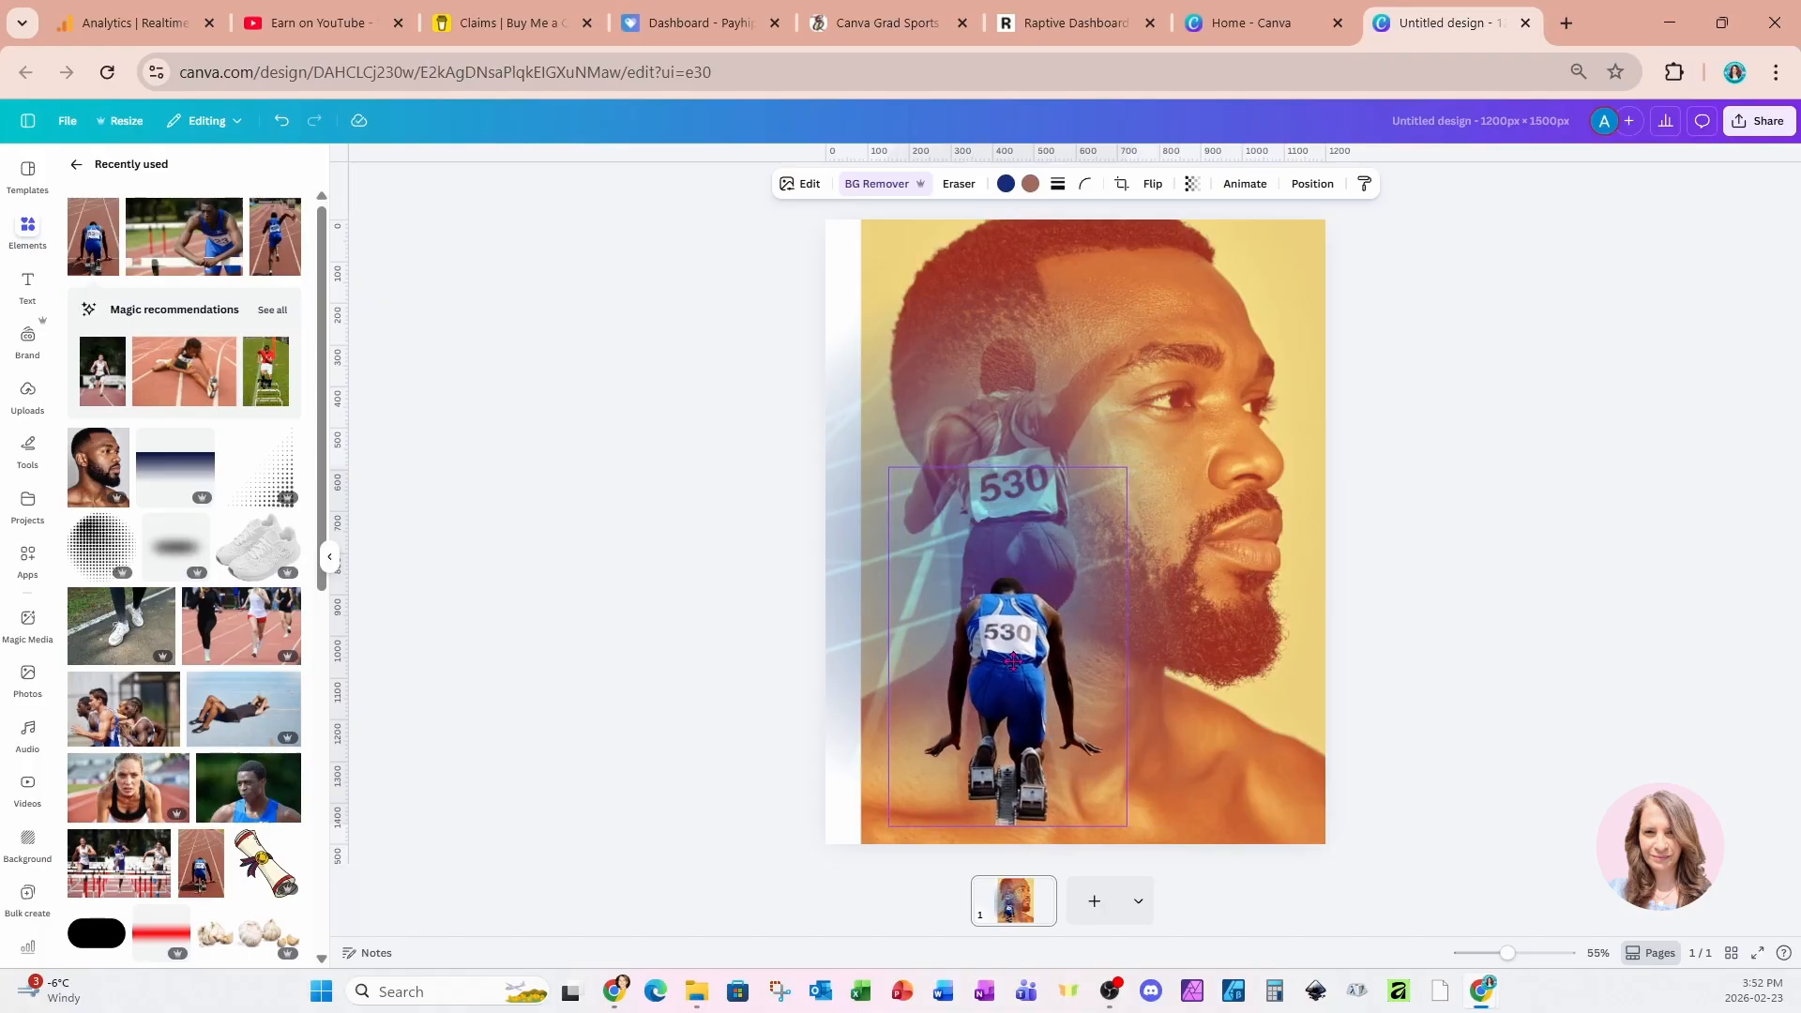
- Set the large athlete portrait's transparency to 64 so that it fades into the background
drag(1013, 662, 1016, 663)
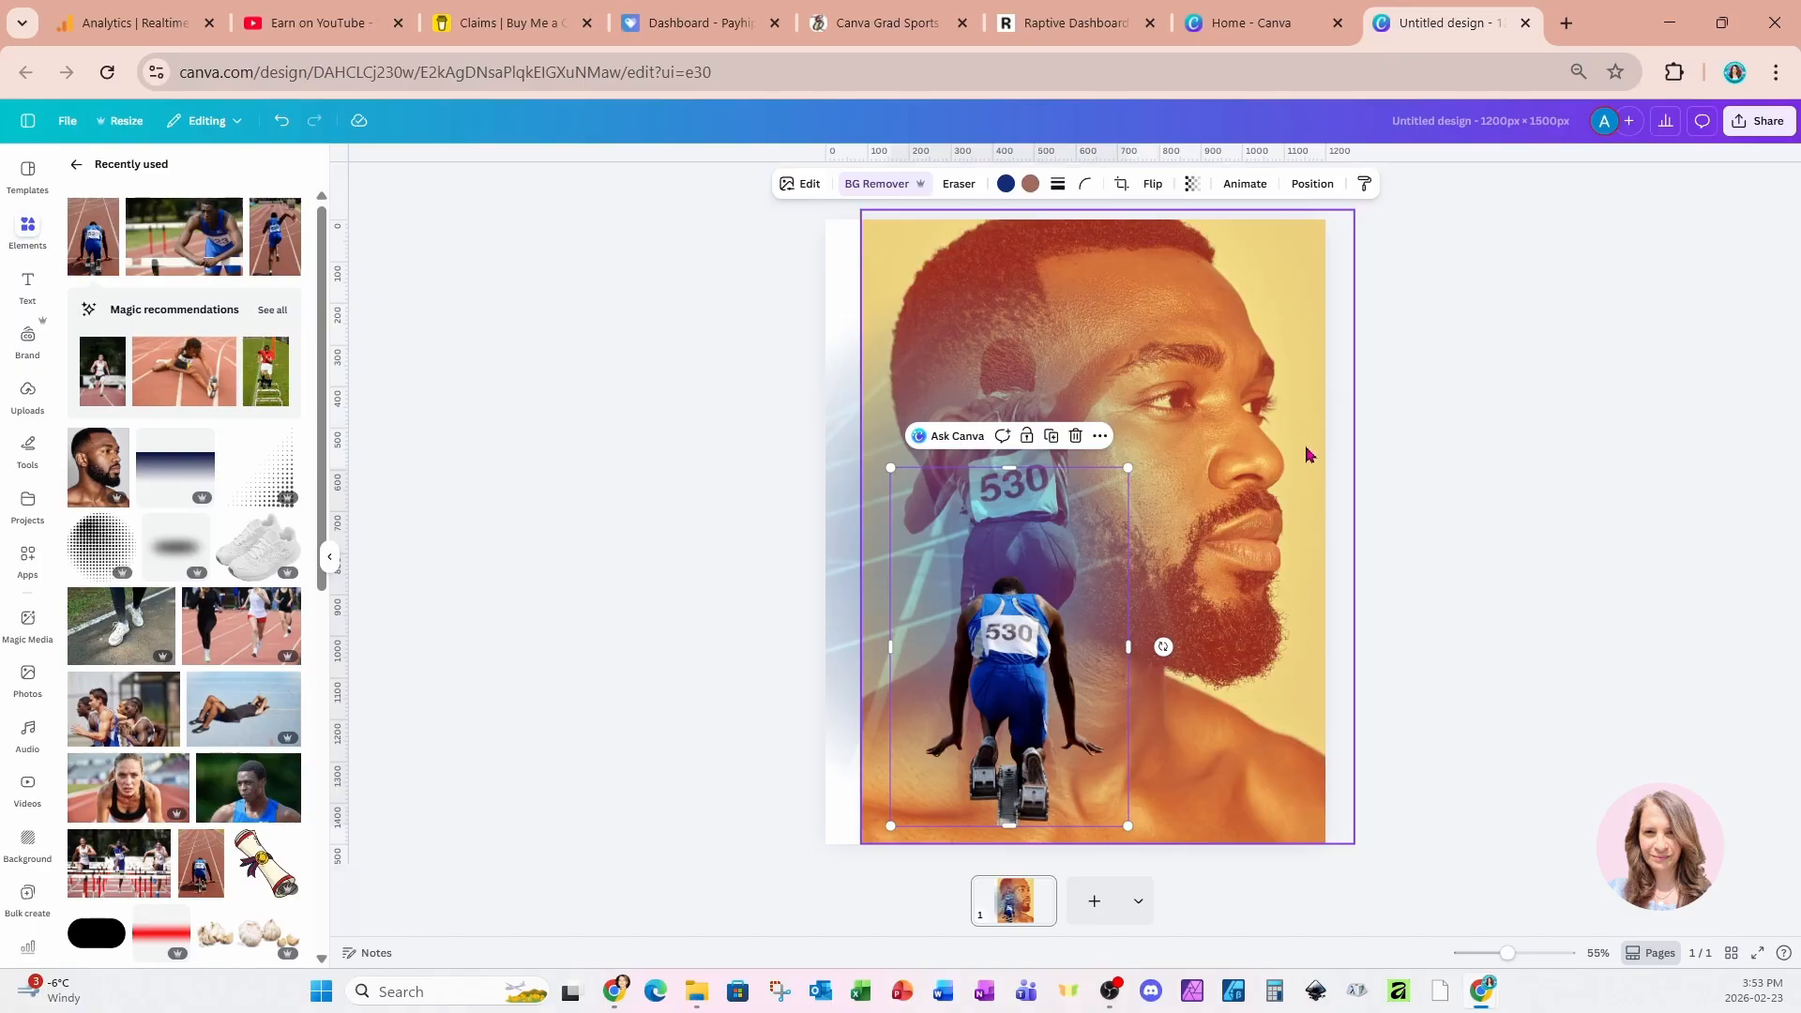
click(1310, 315)
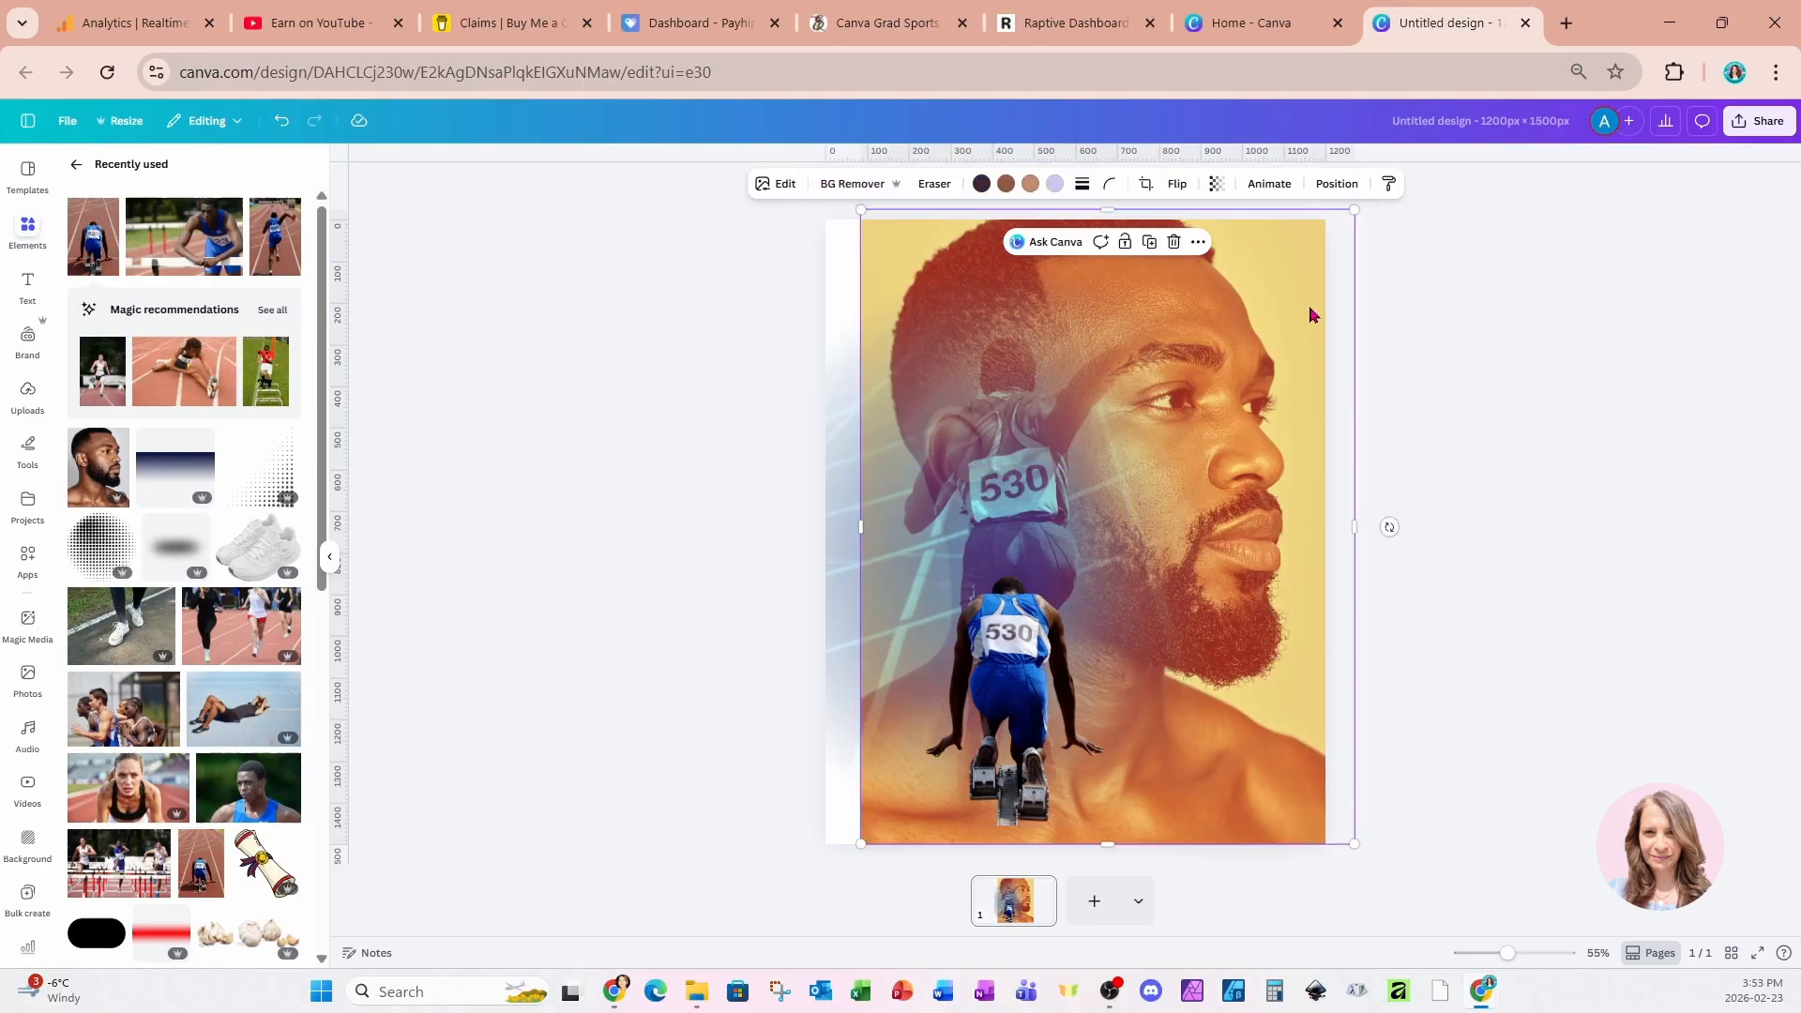
click(1217, 184)
drag(1248, 247, 1213, 255)
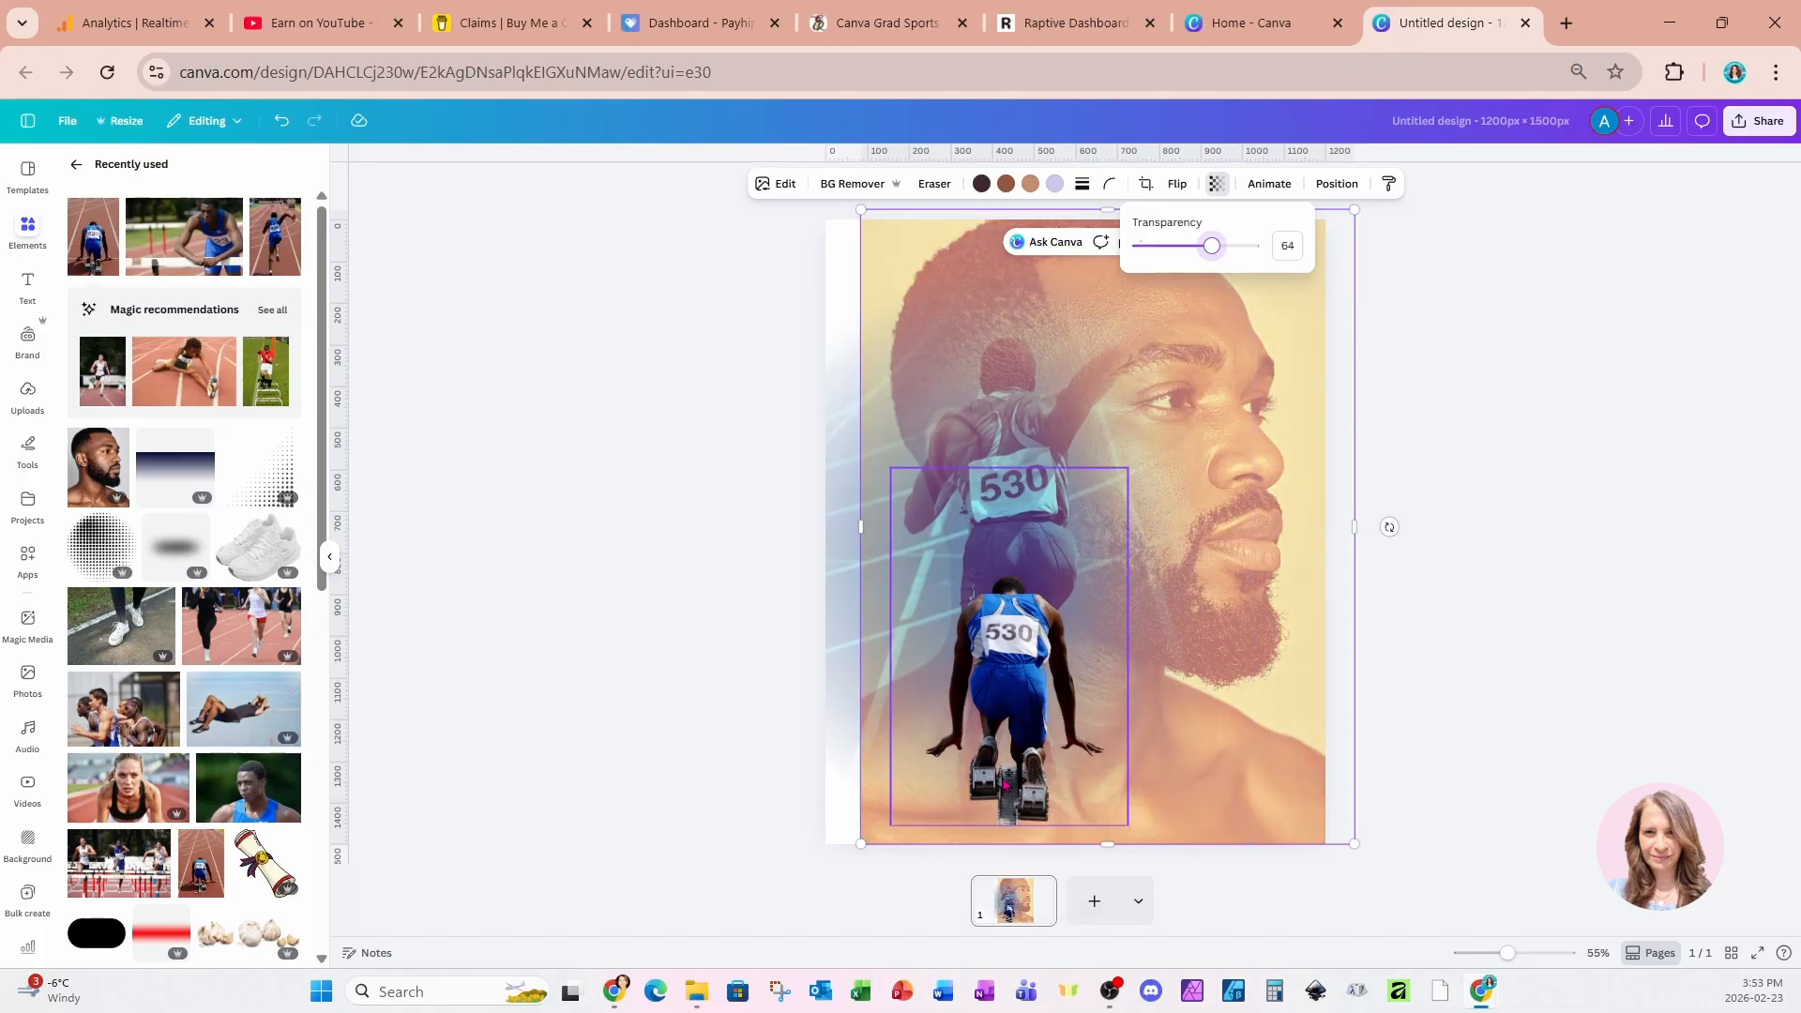
- Reduce the opacity of the crouching sprinter cutout so that it blends slightly with the faded portrait
click(1033, 794)
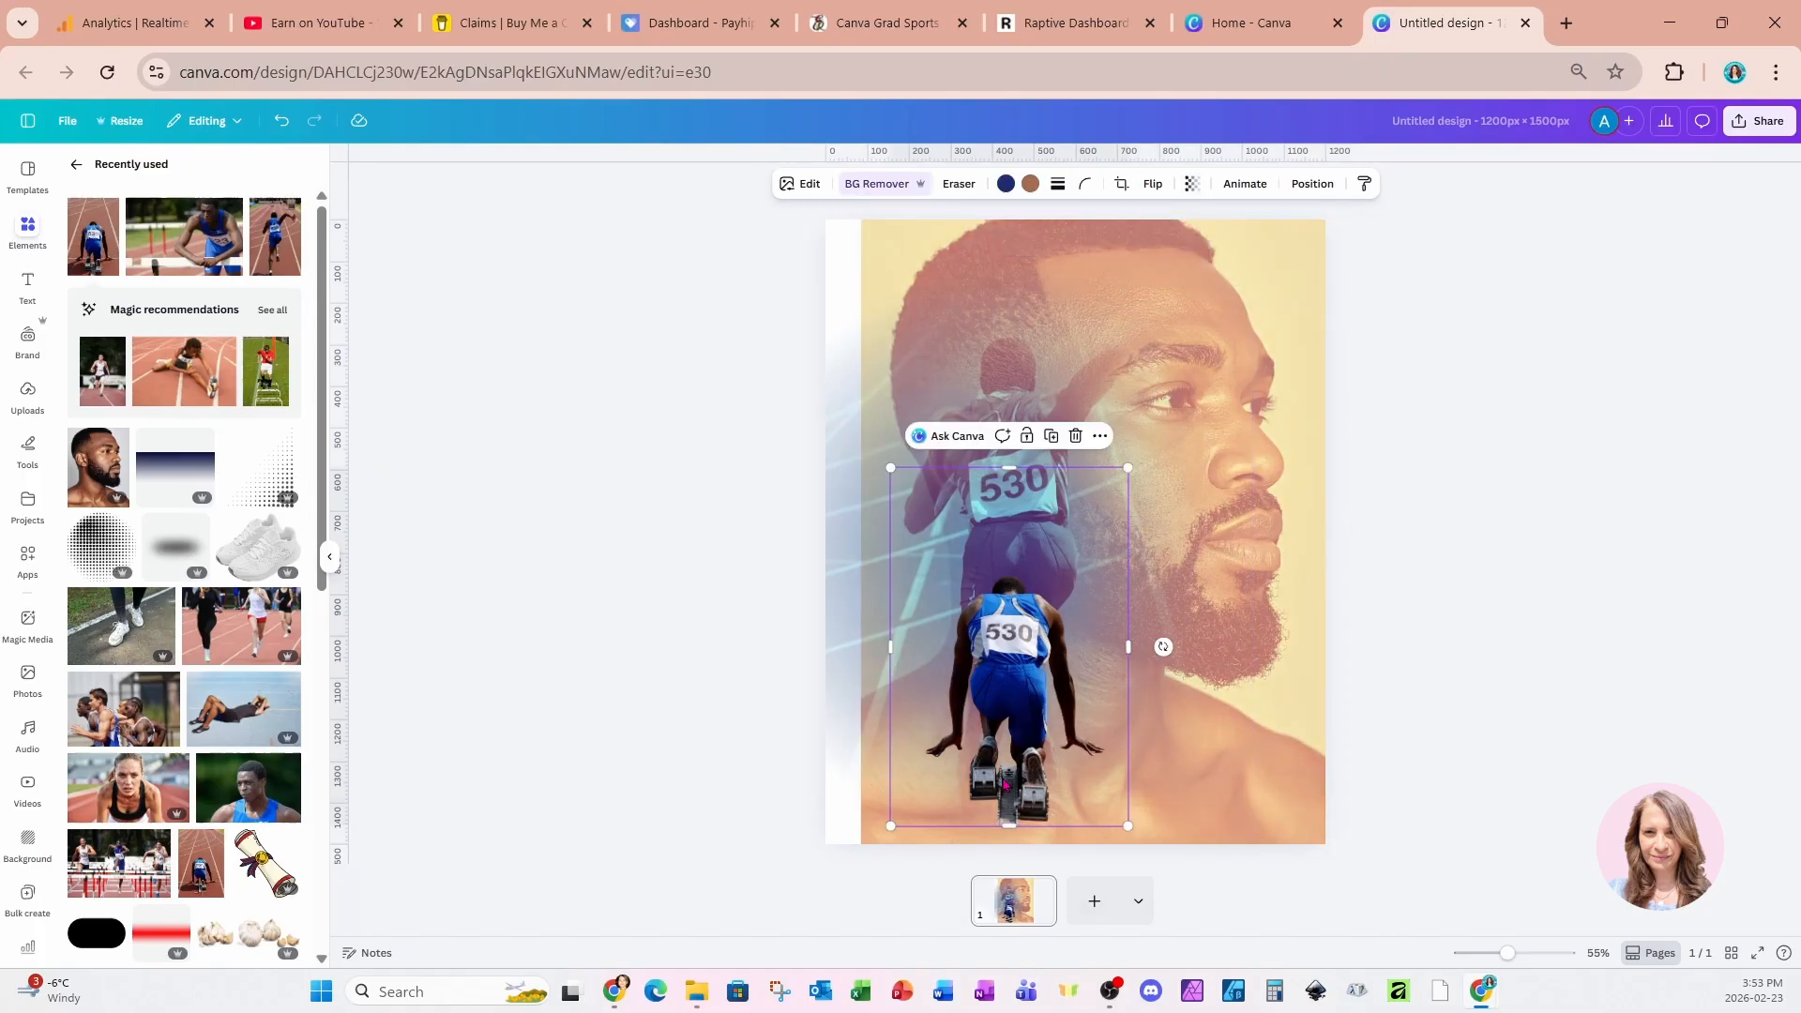
click(1192, 184)
drag(1226, 253, 1196, 259)
click(1371, 388)
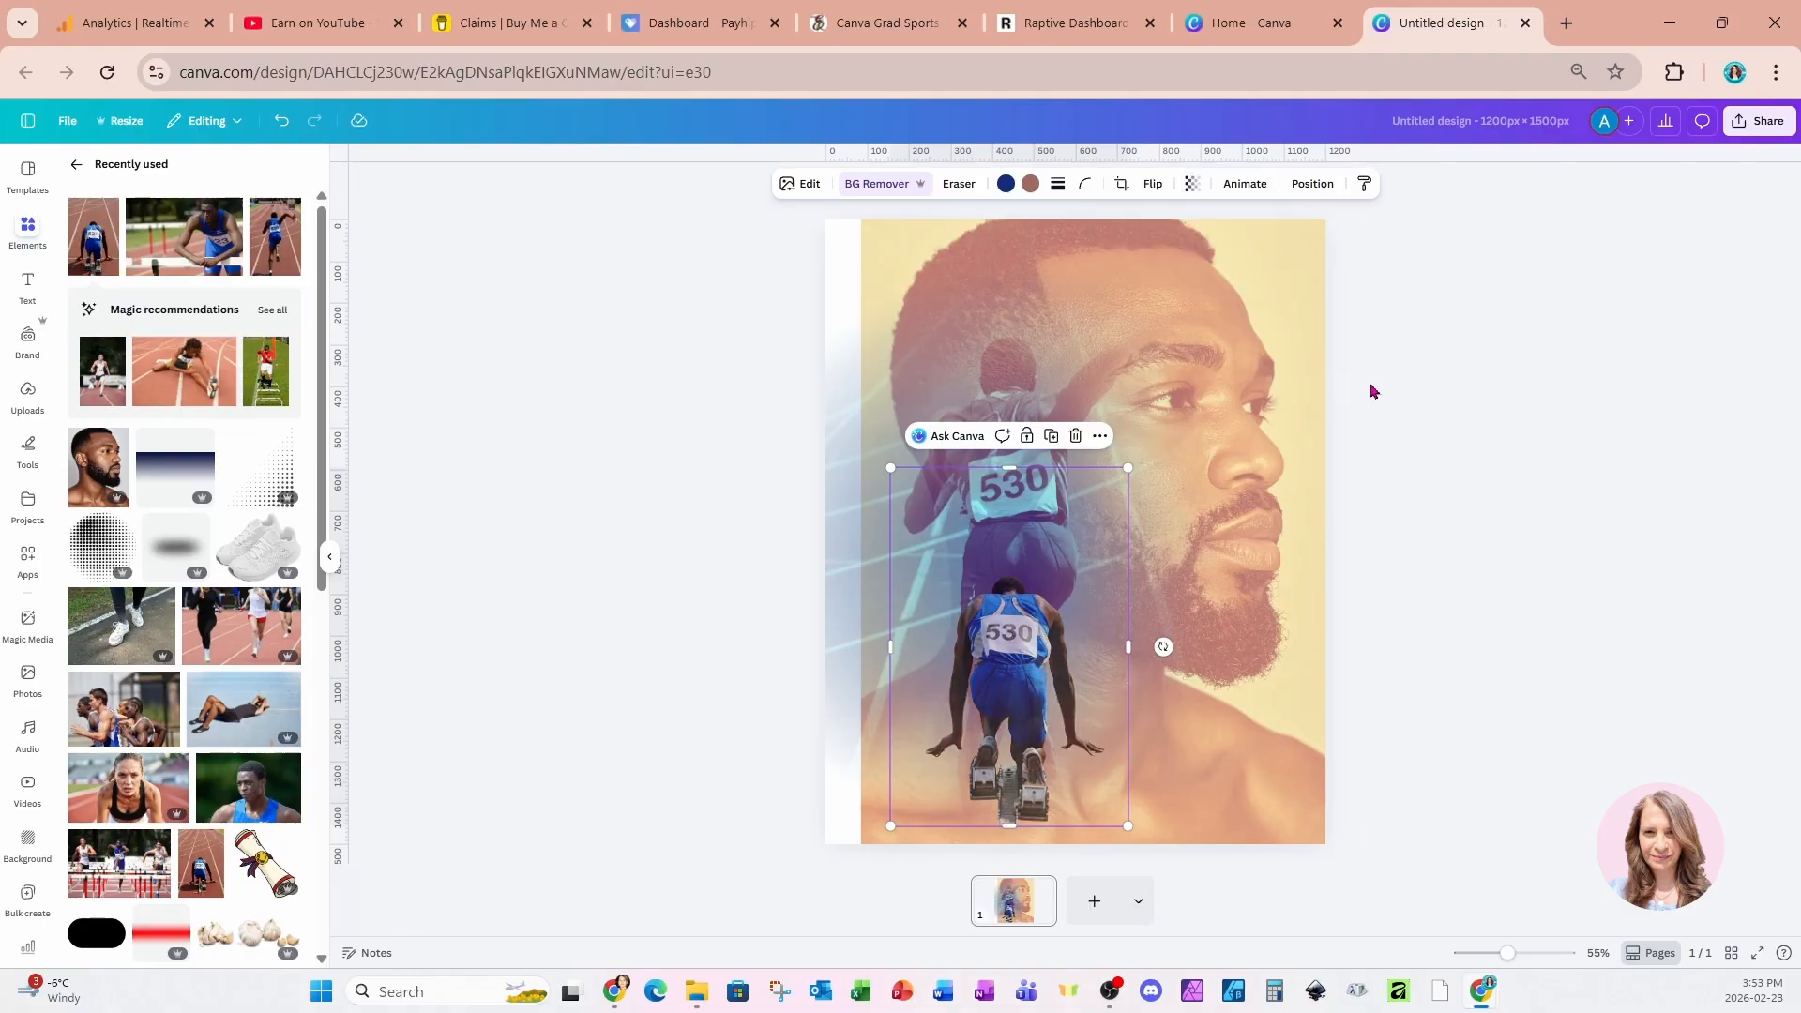
click(1371, 390)
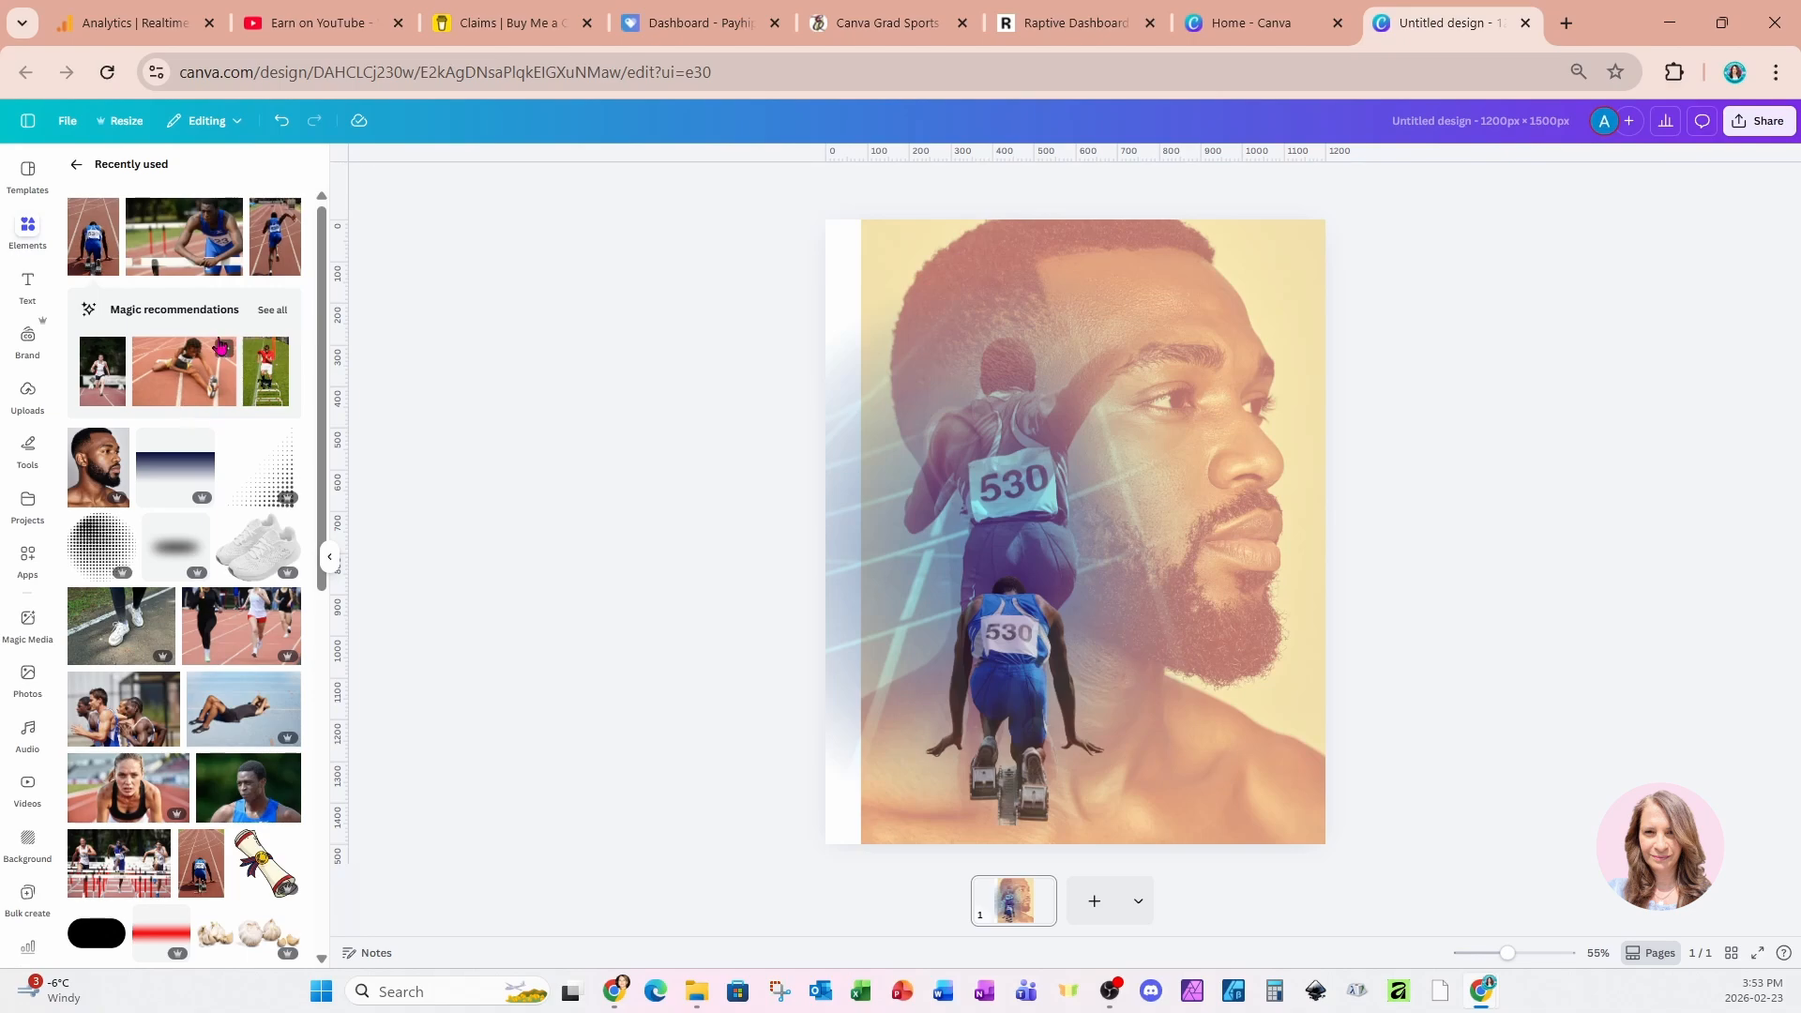
- Add the recently used photo of the athlete leaning on a hurdle and open it for Magic Expand
click(211, 255)
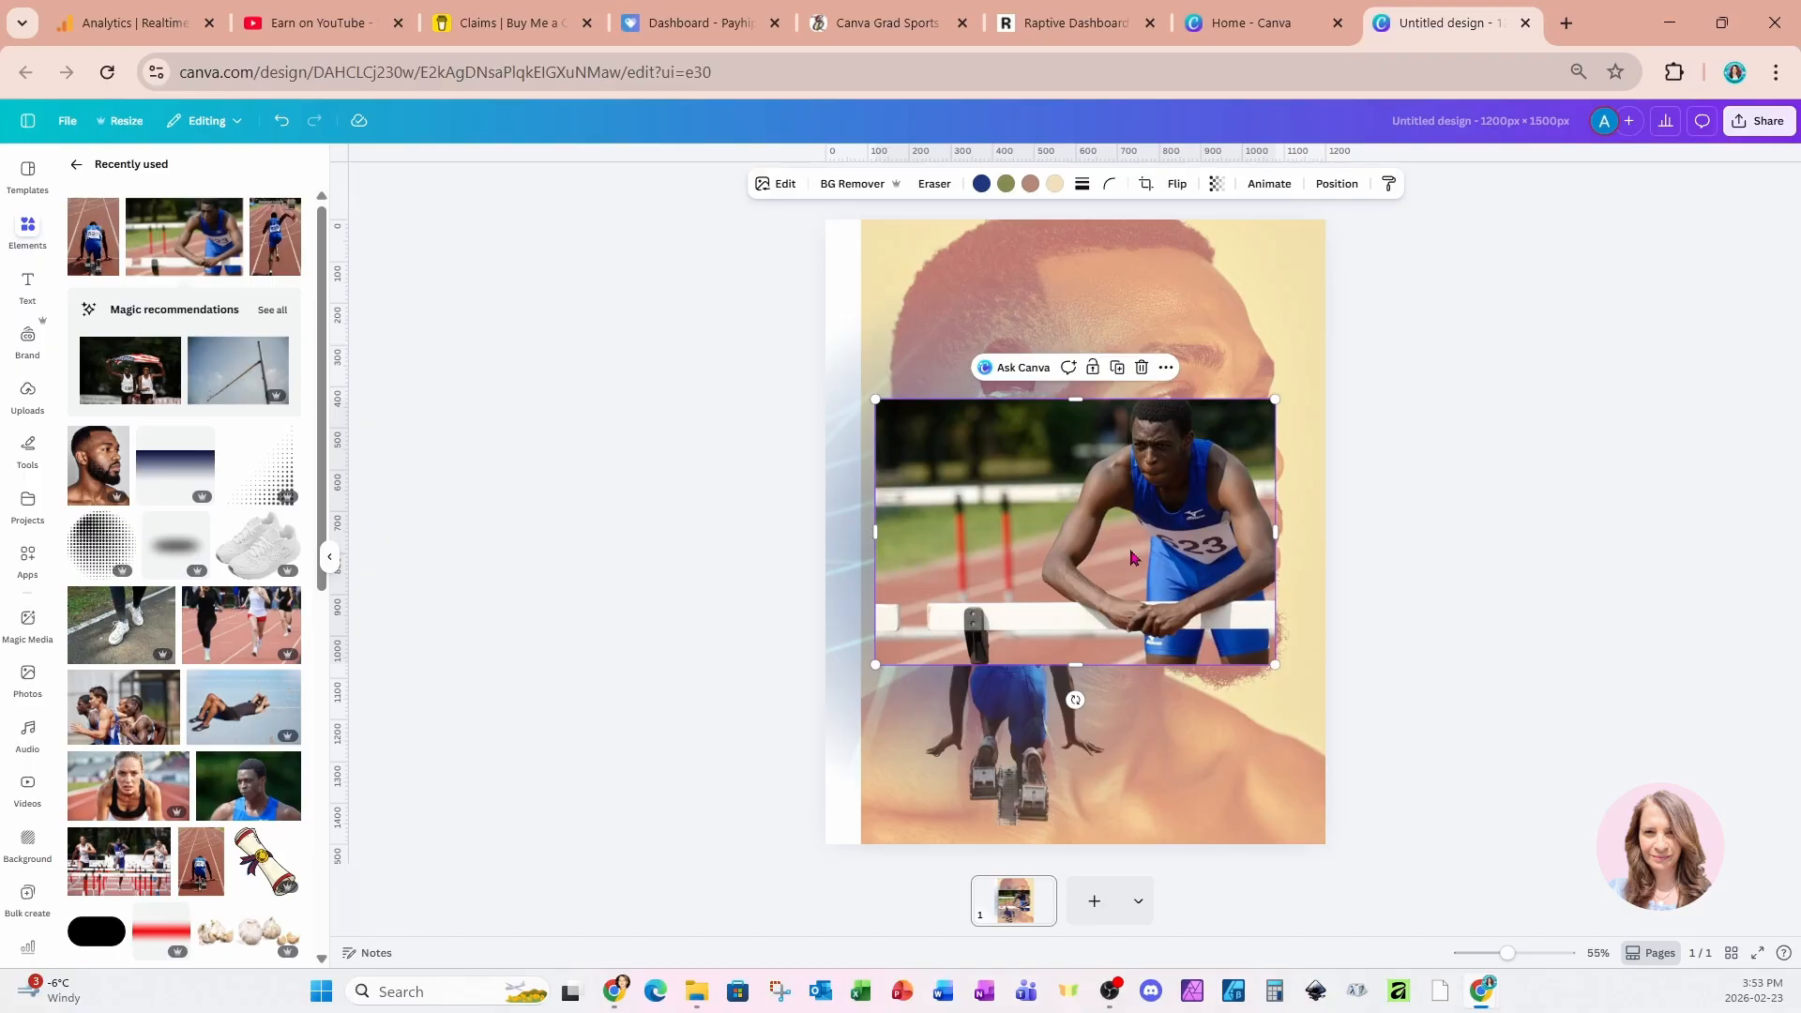
click(767, 186)
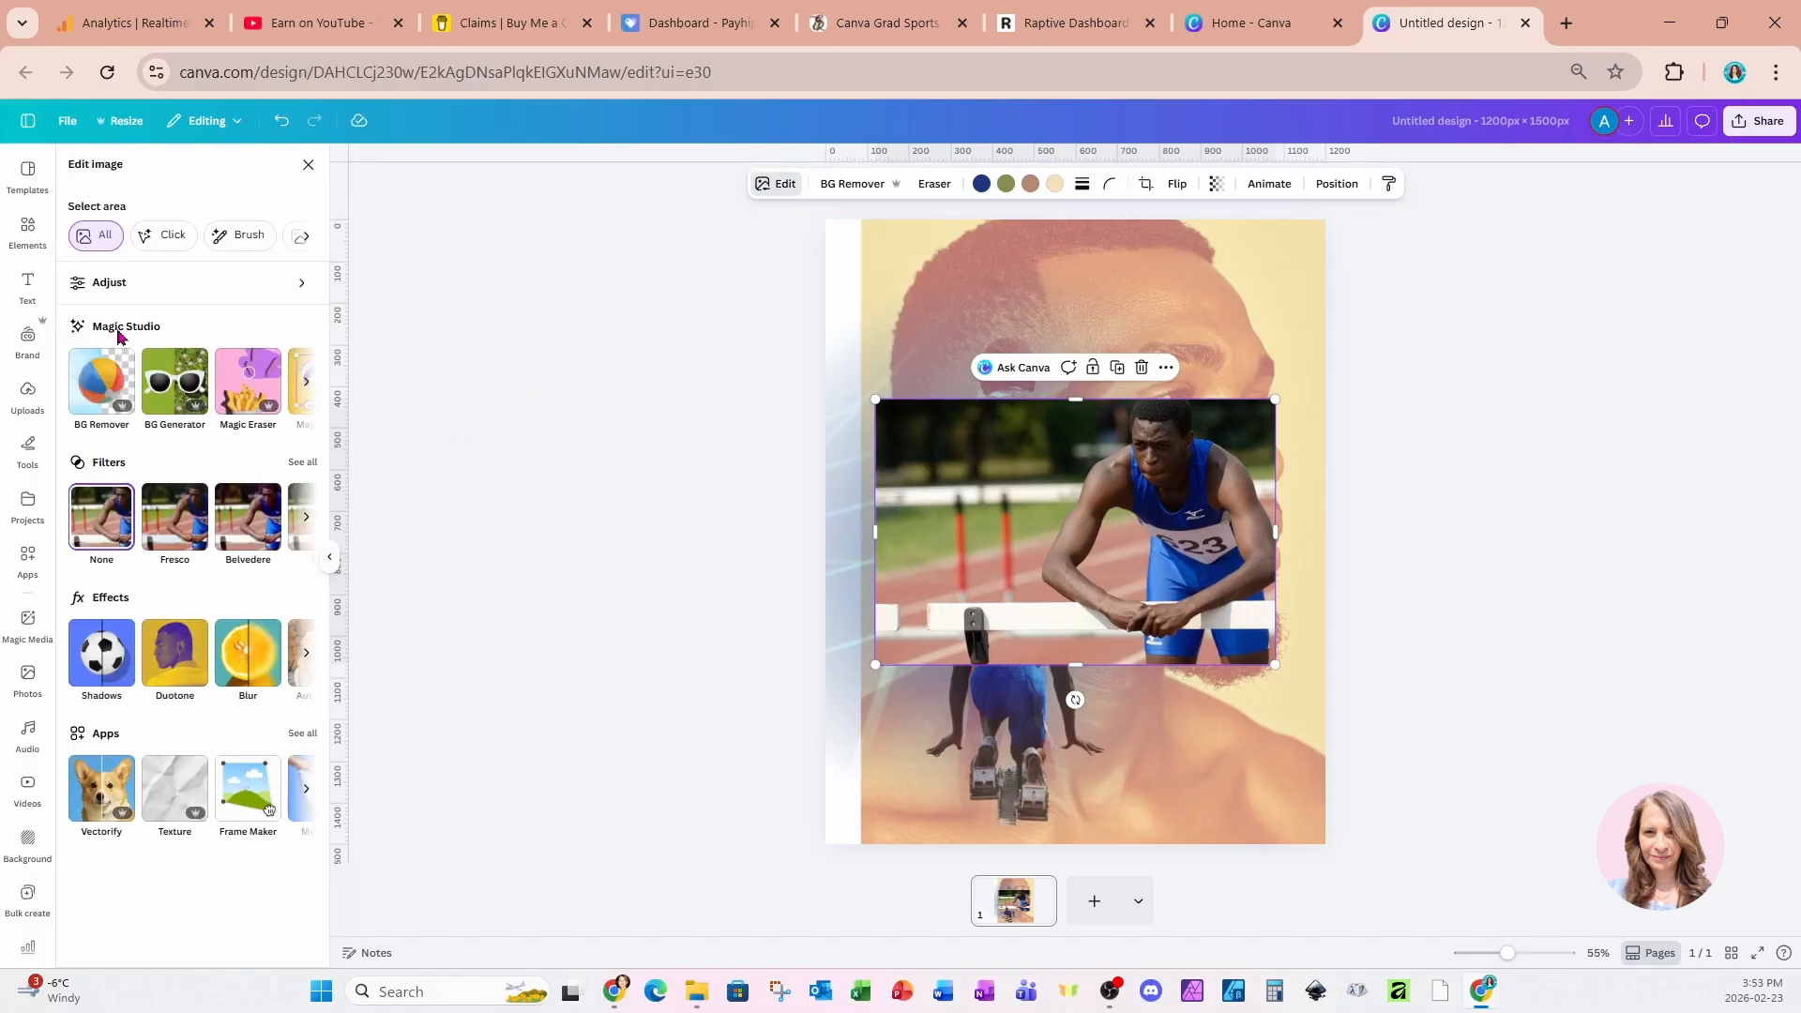
click(312, 386)
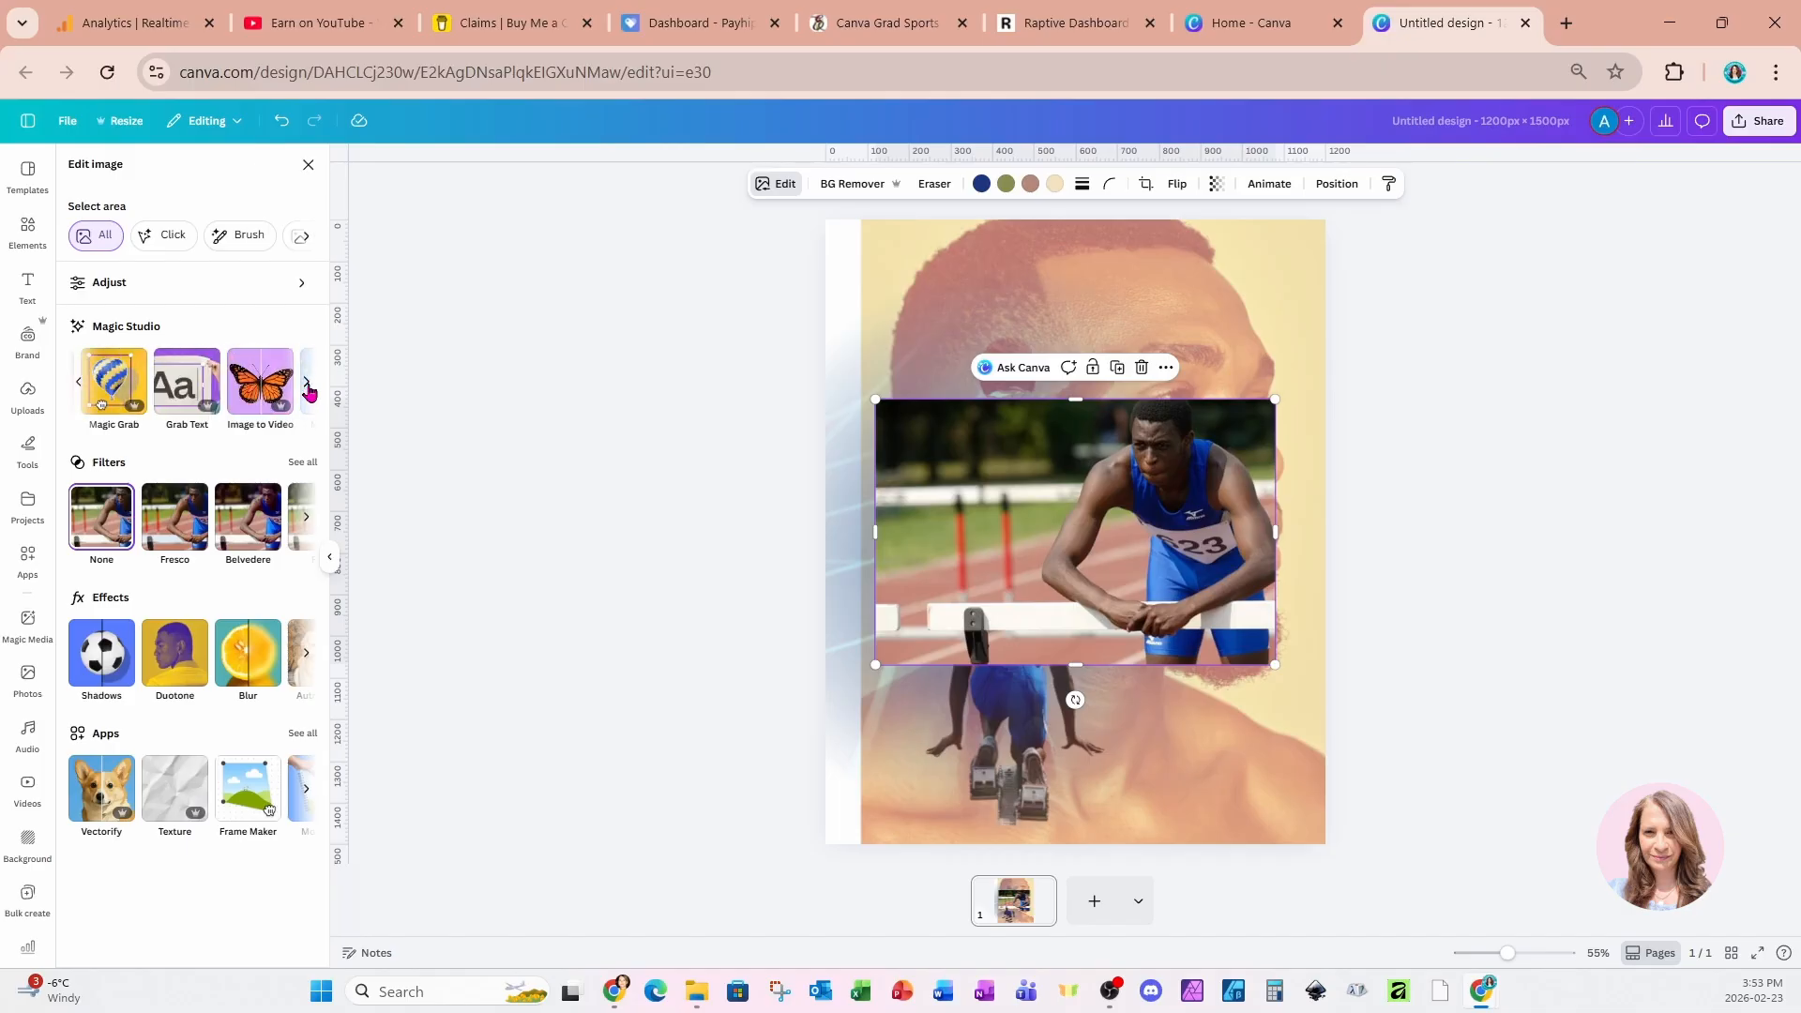
click(309, 386)
click(289, 406)
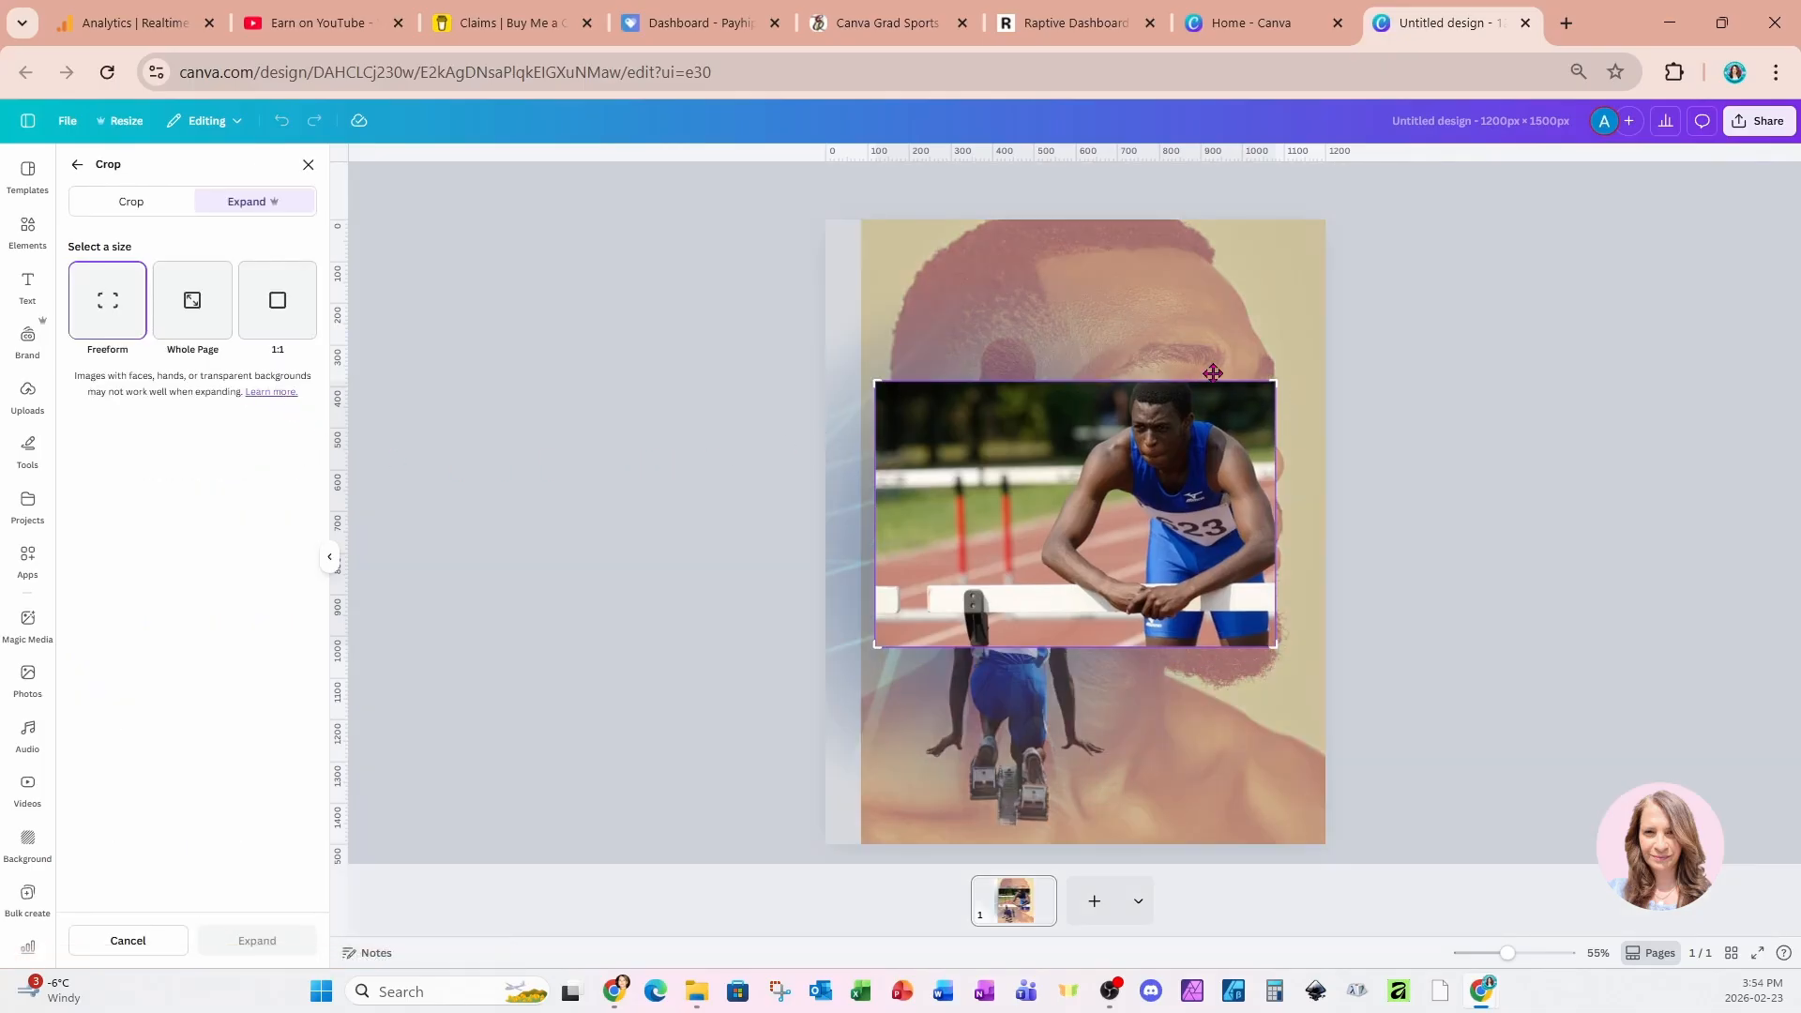
- Expand the hurdler photo freeform upward, rightward and past the page's lower edge, keeping the generated version with white shoes on grass
drag(1266, 380, 1271, 336)
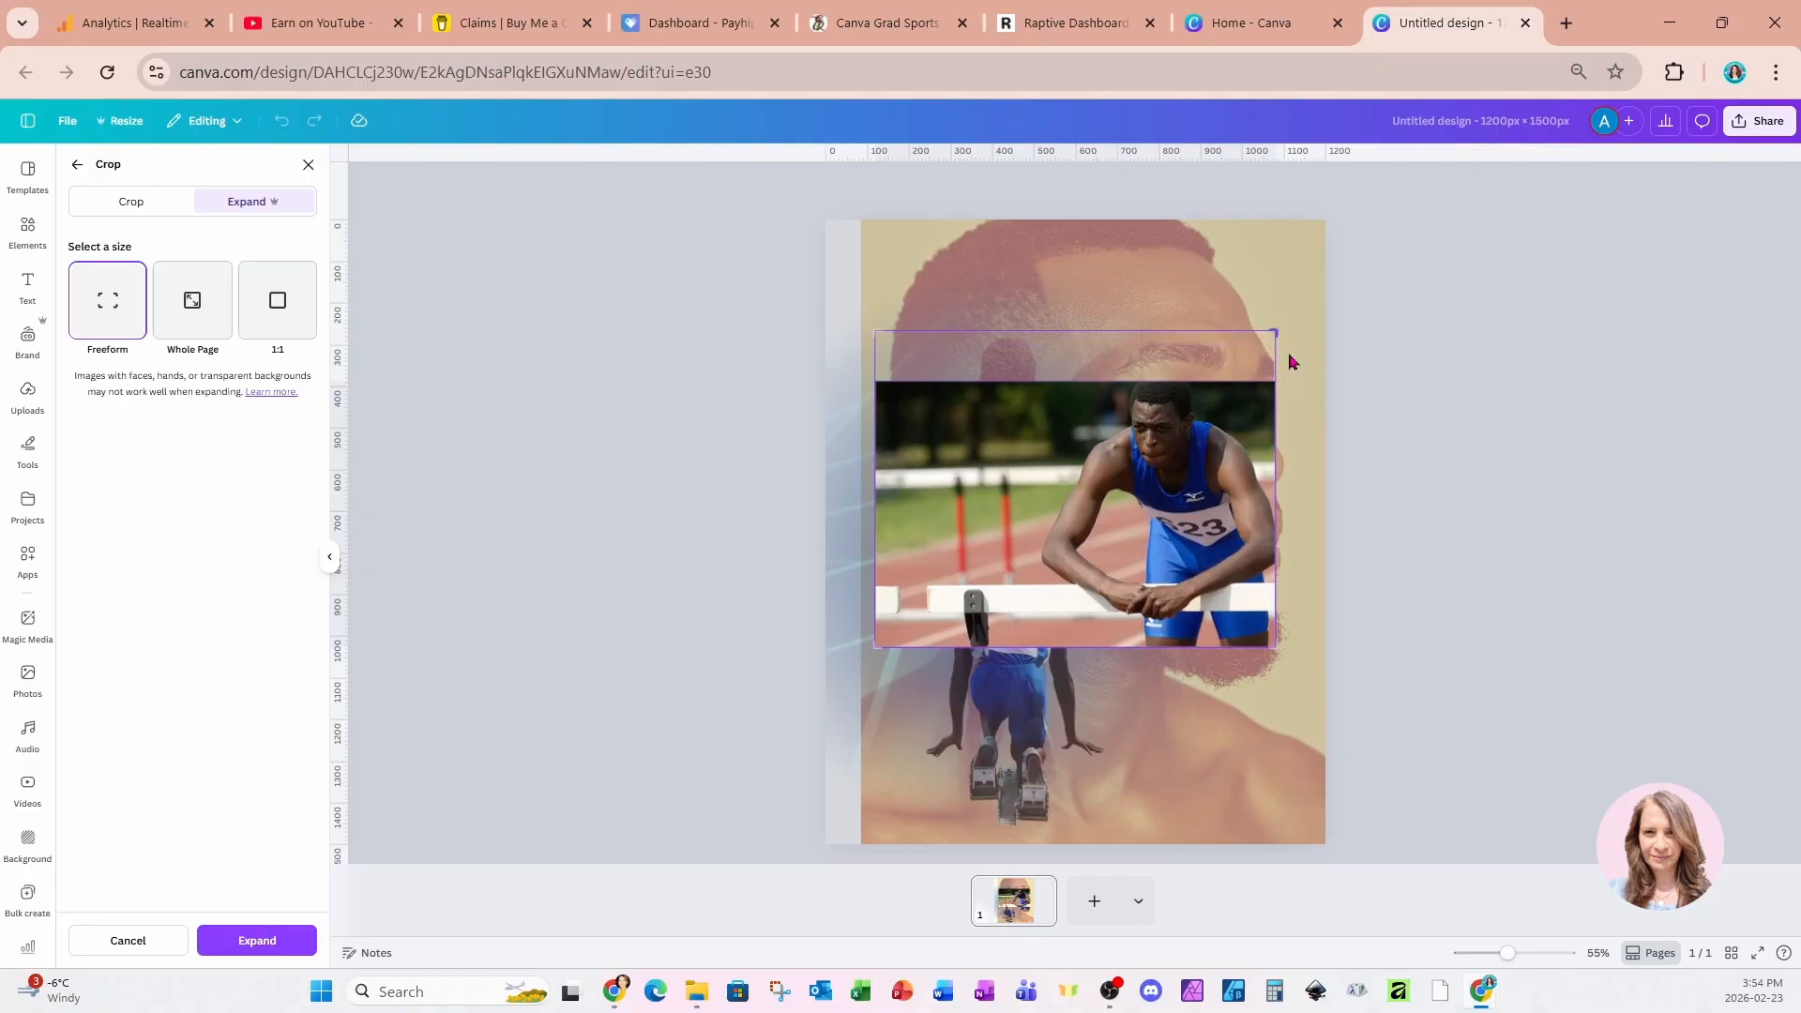
drag(1276, 649, 1323, 897)
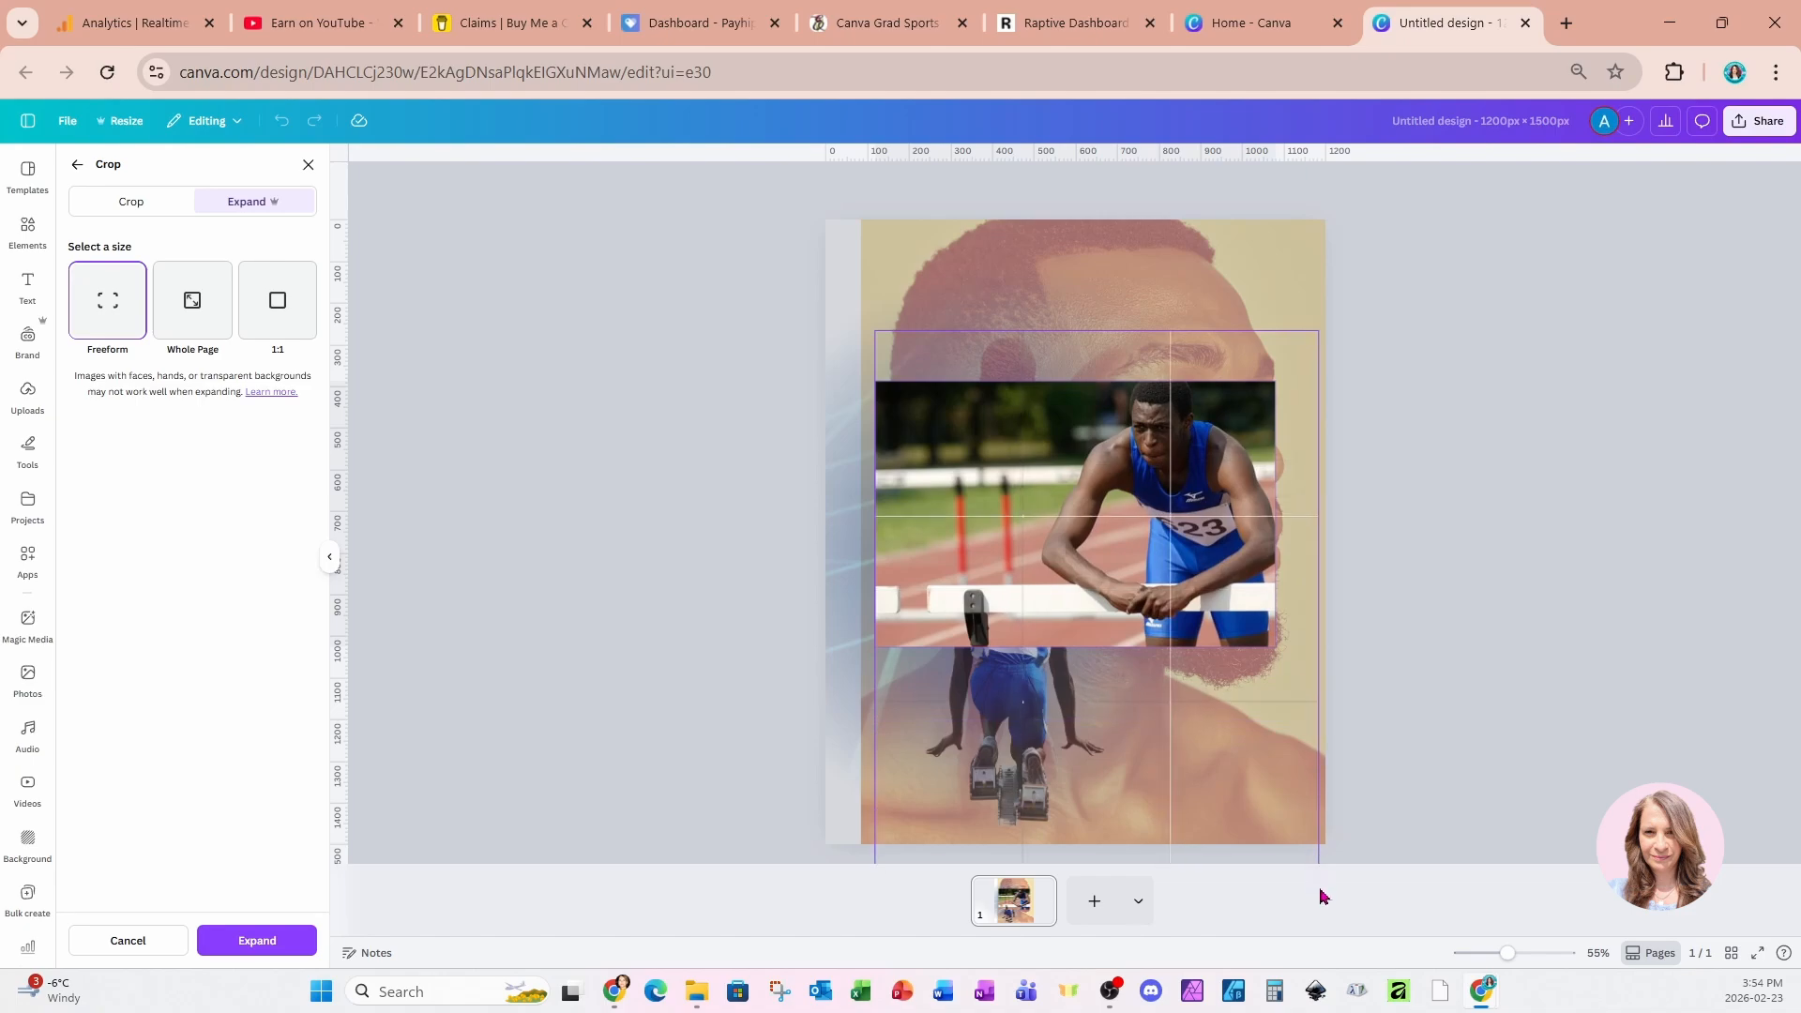
click(310, 948)
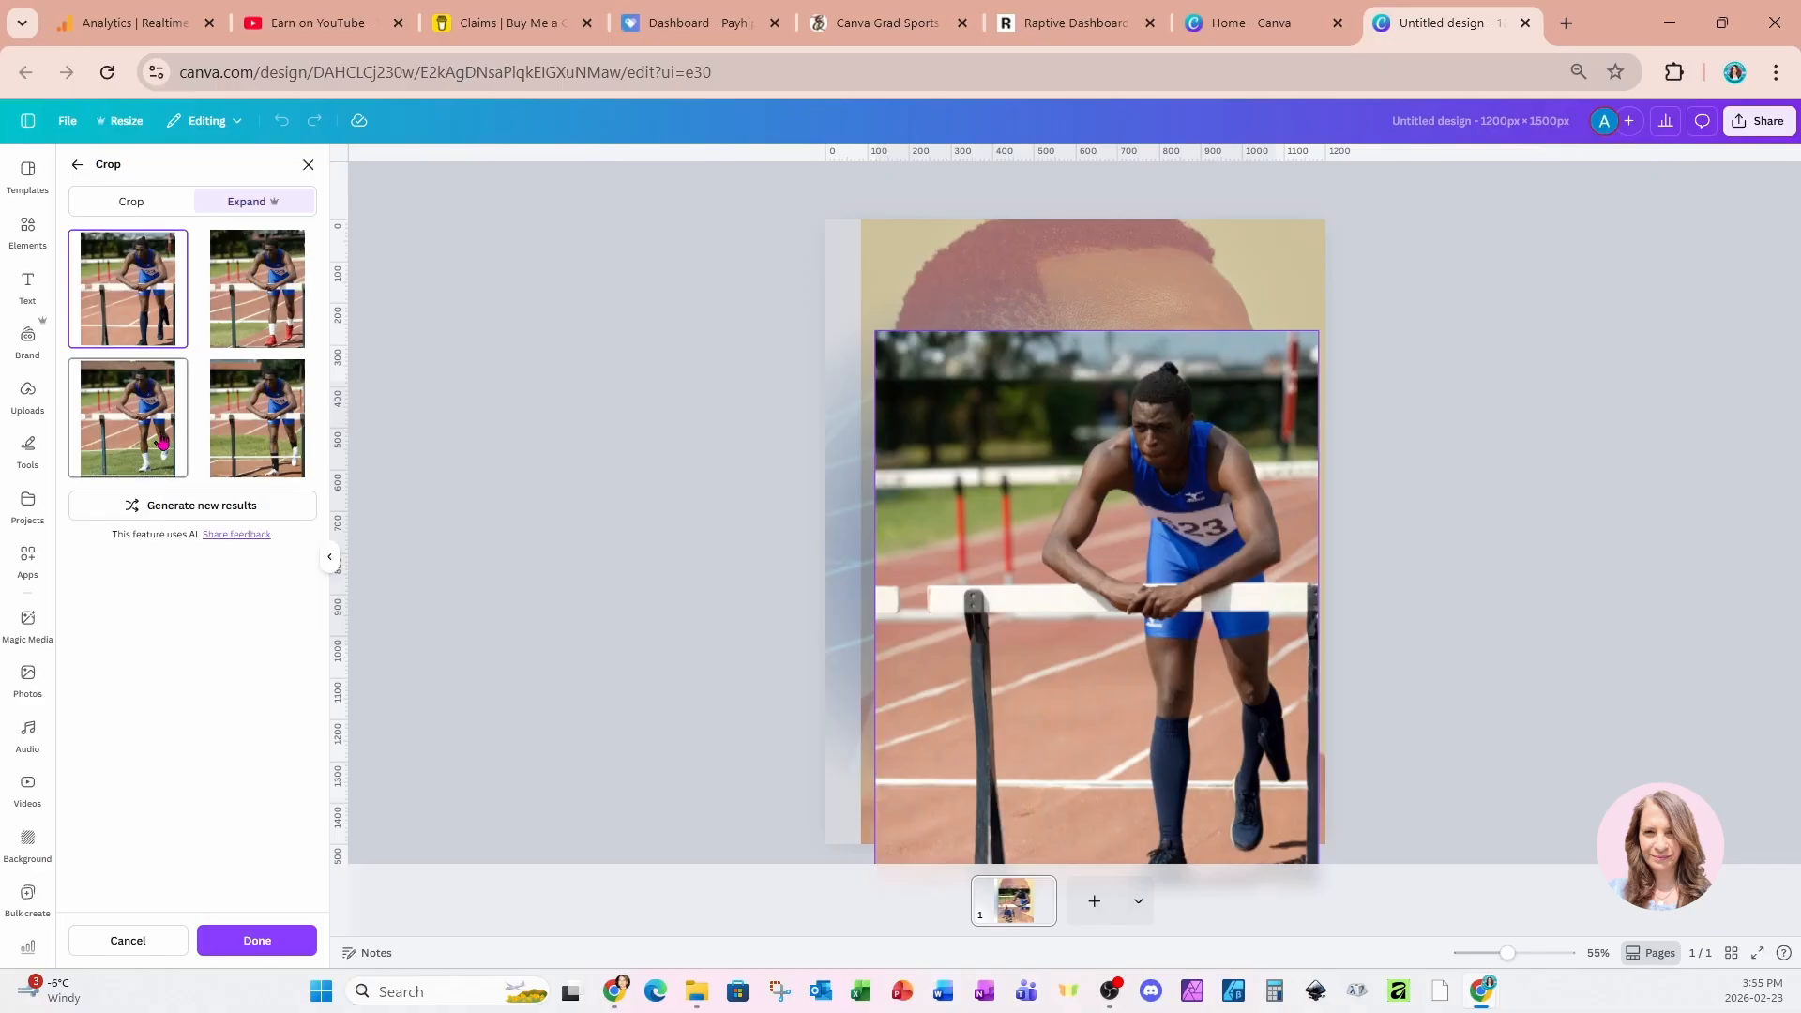
click(143, 442)
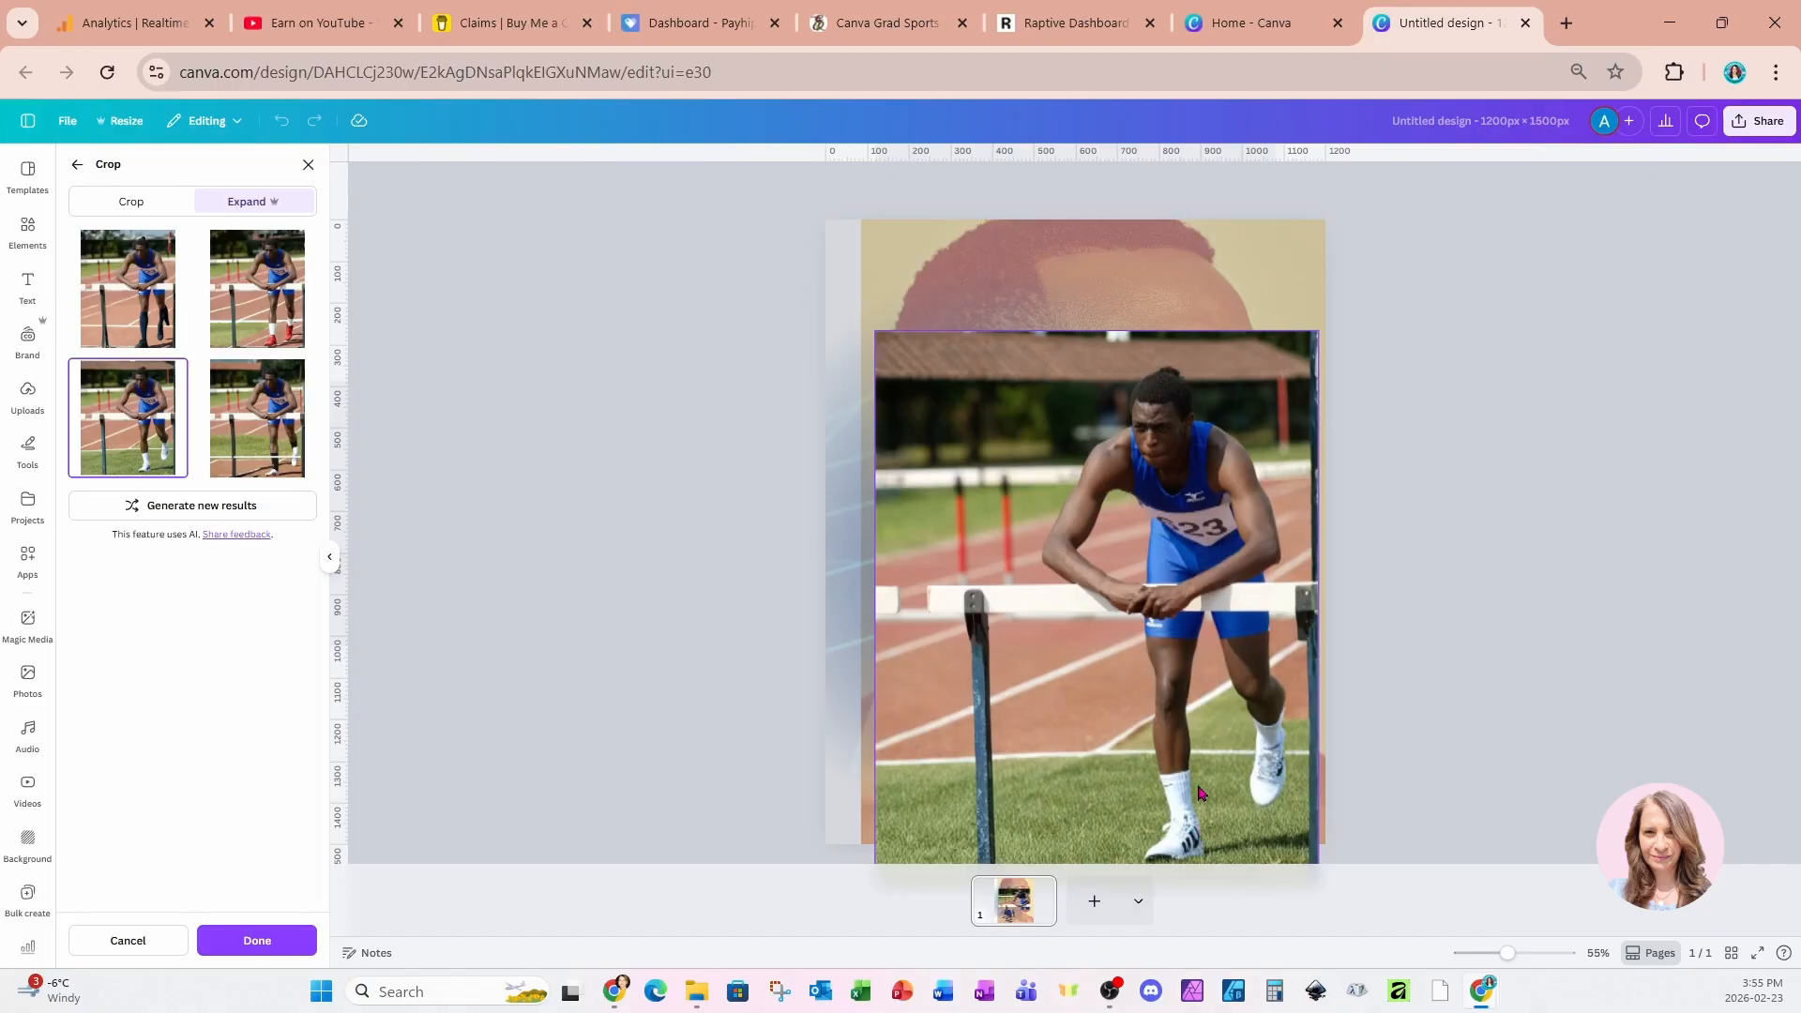
click(261, 941)
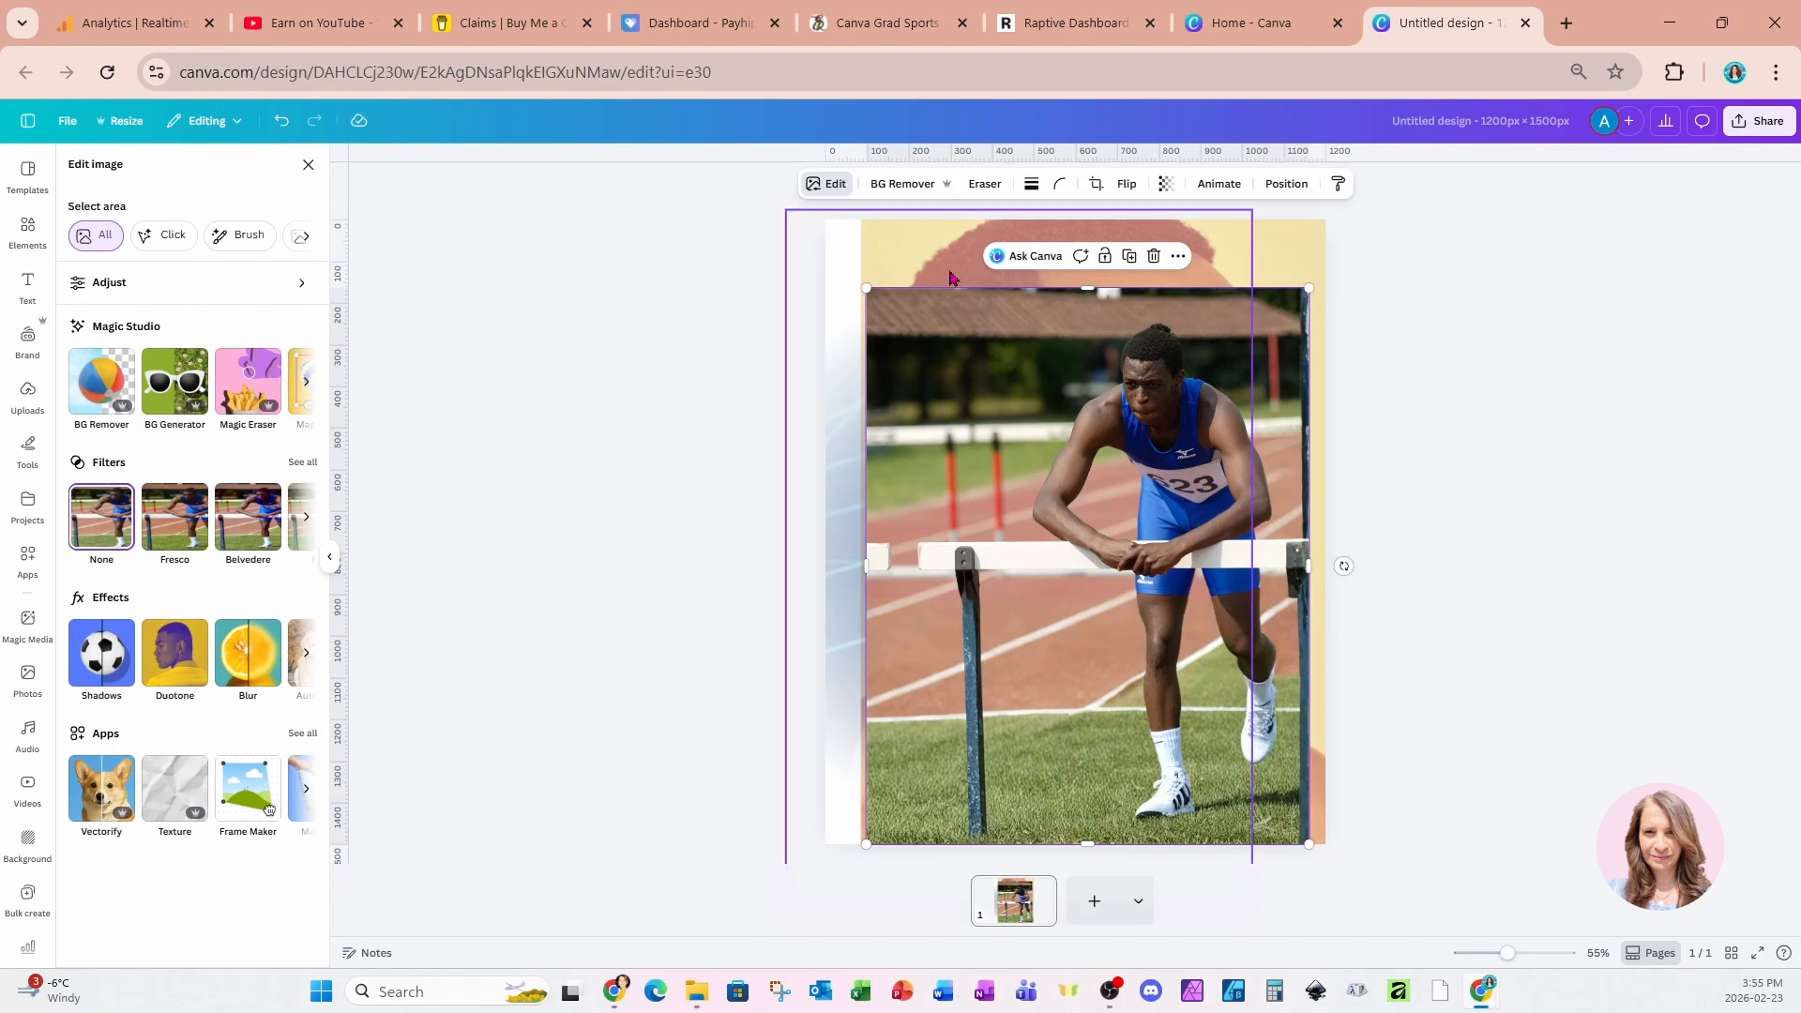
- Remove the hurdler photo's background, then shift the cutout slightly left and crop off the detached piece of hurdle bar
click(896, 185)
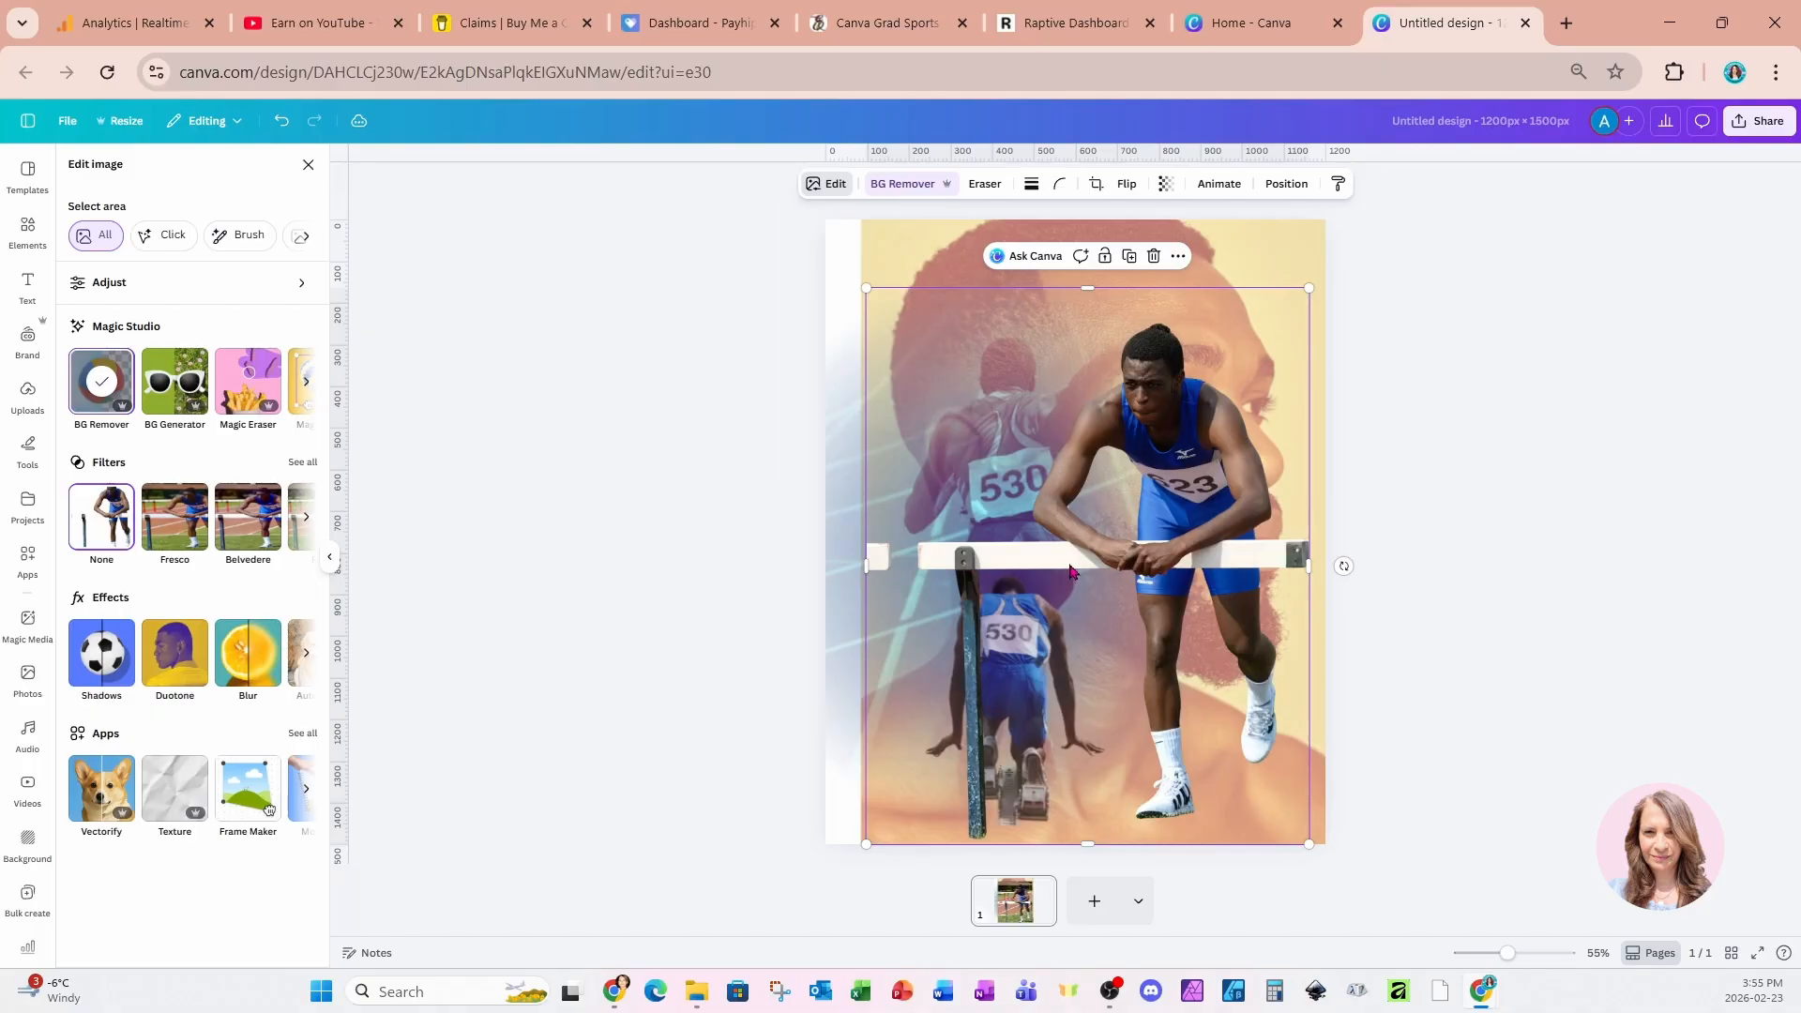
drag(1193, 702, 1166, 690)
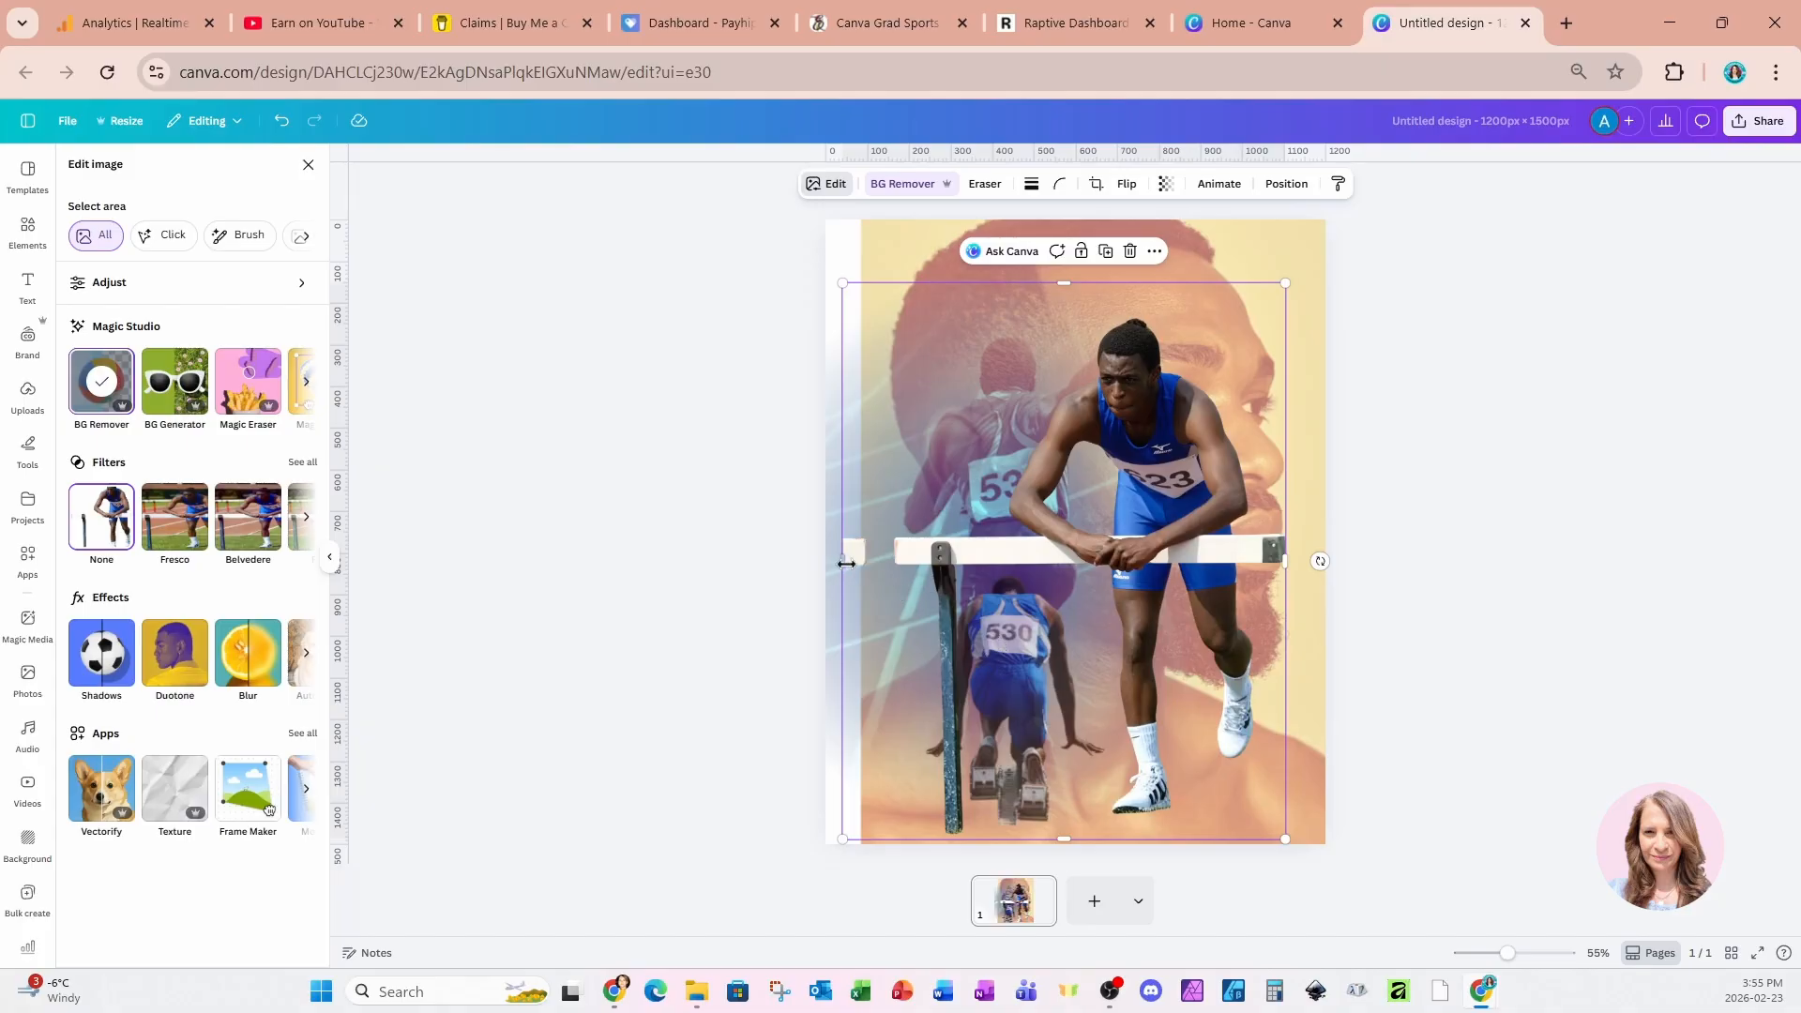
drag(844, 563, 890, 564)
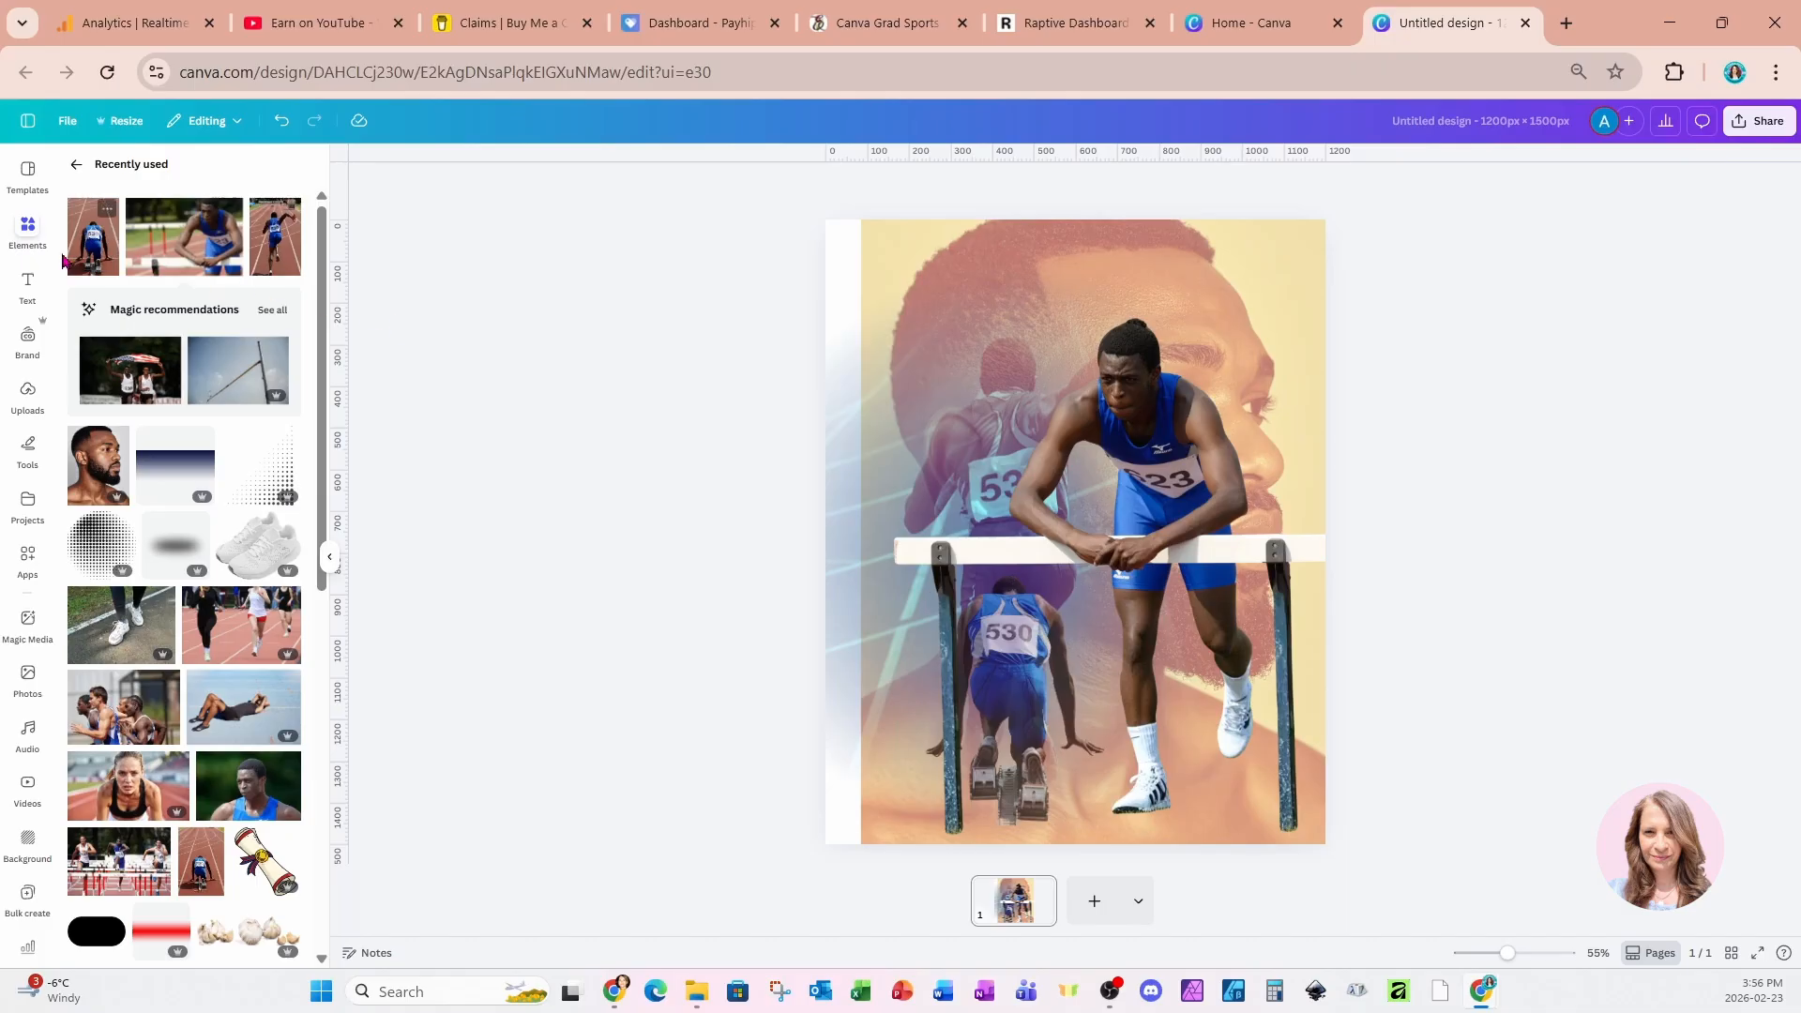
- Search the elements for "foot shadow" and show all matching graphics
click(76, 166)
click(150, 191)
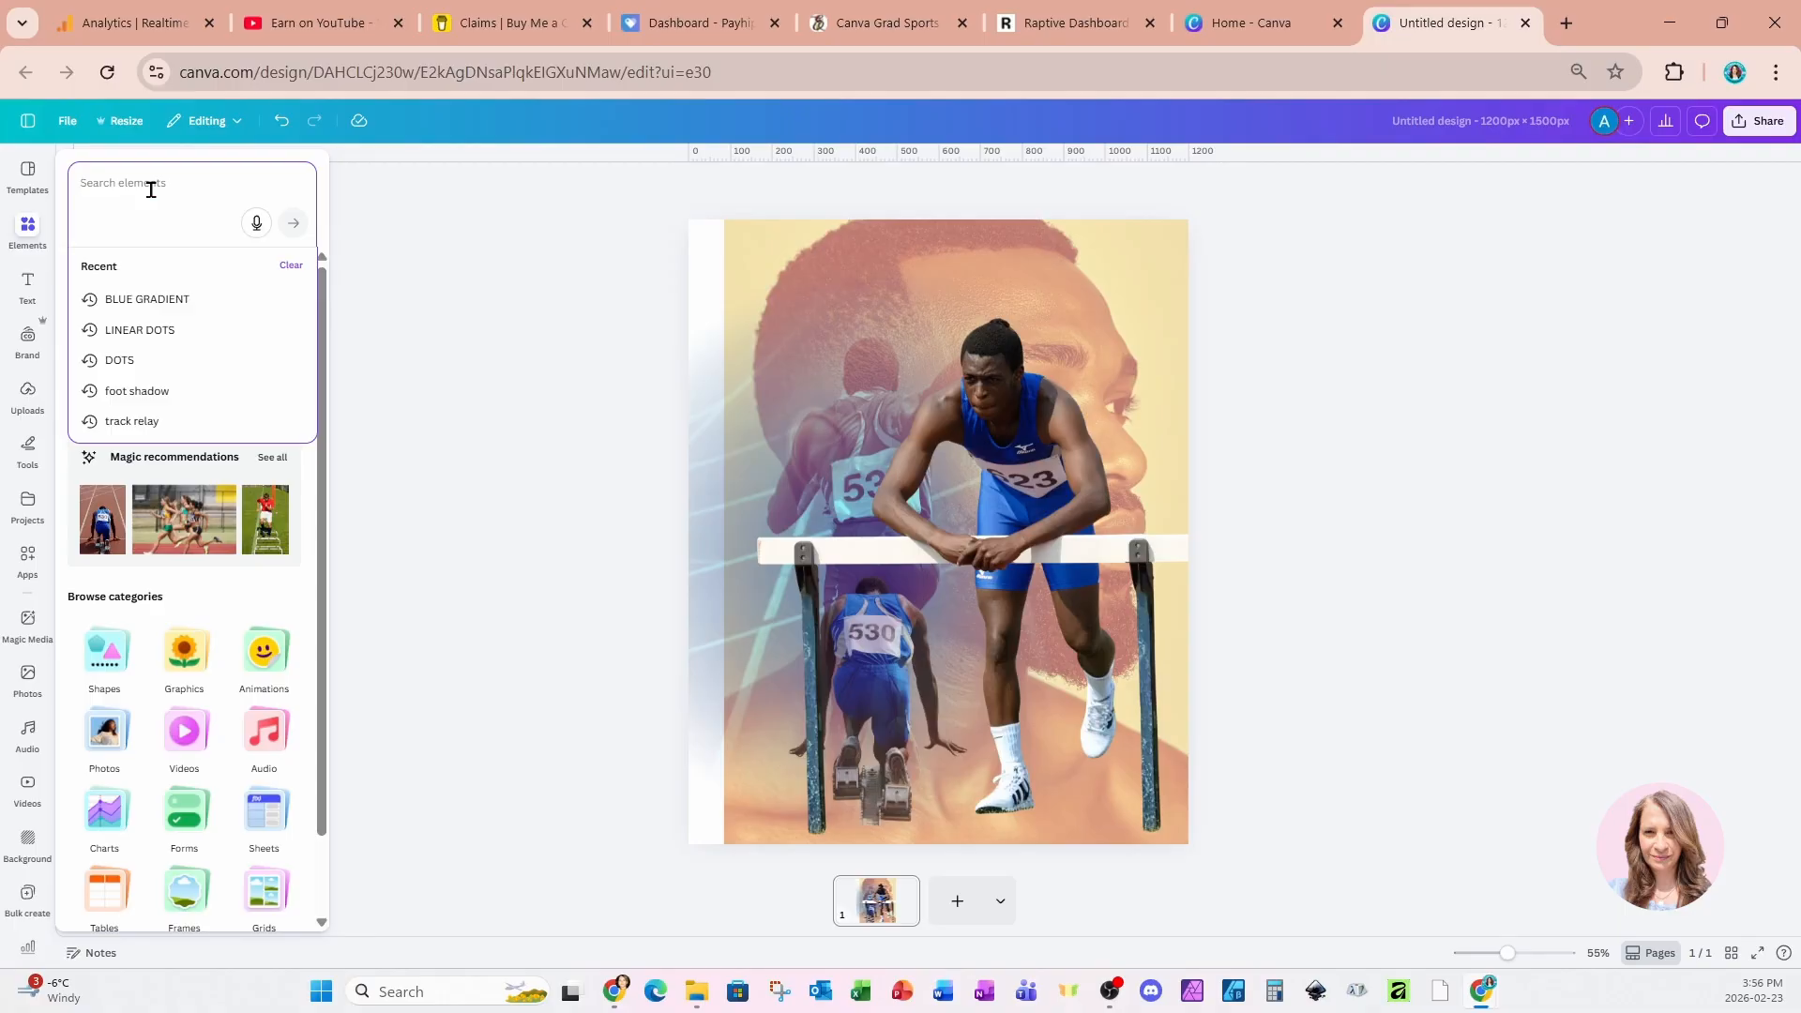
text(foot shadow)
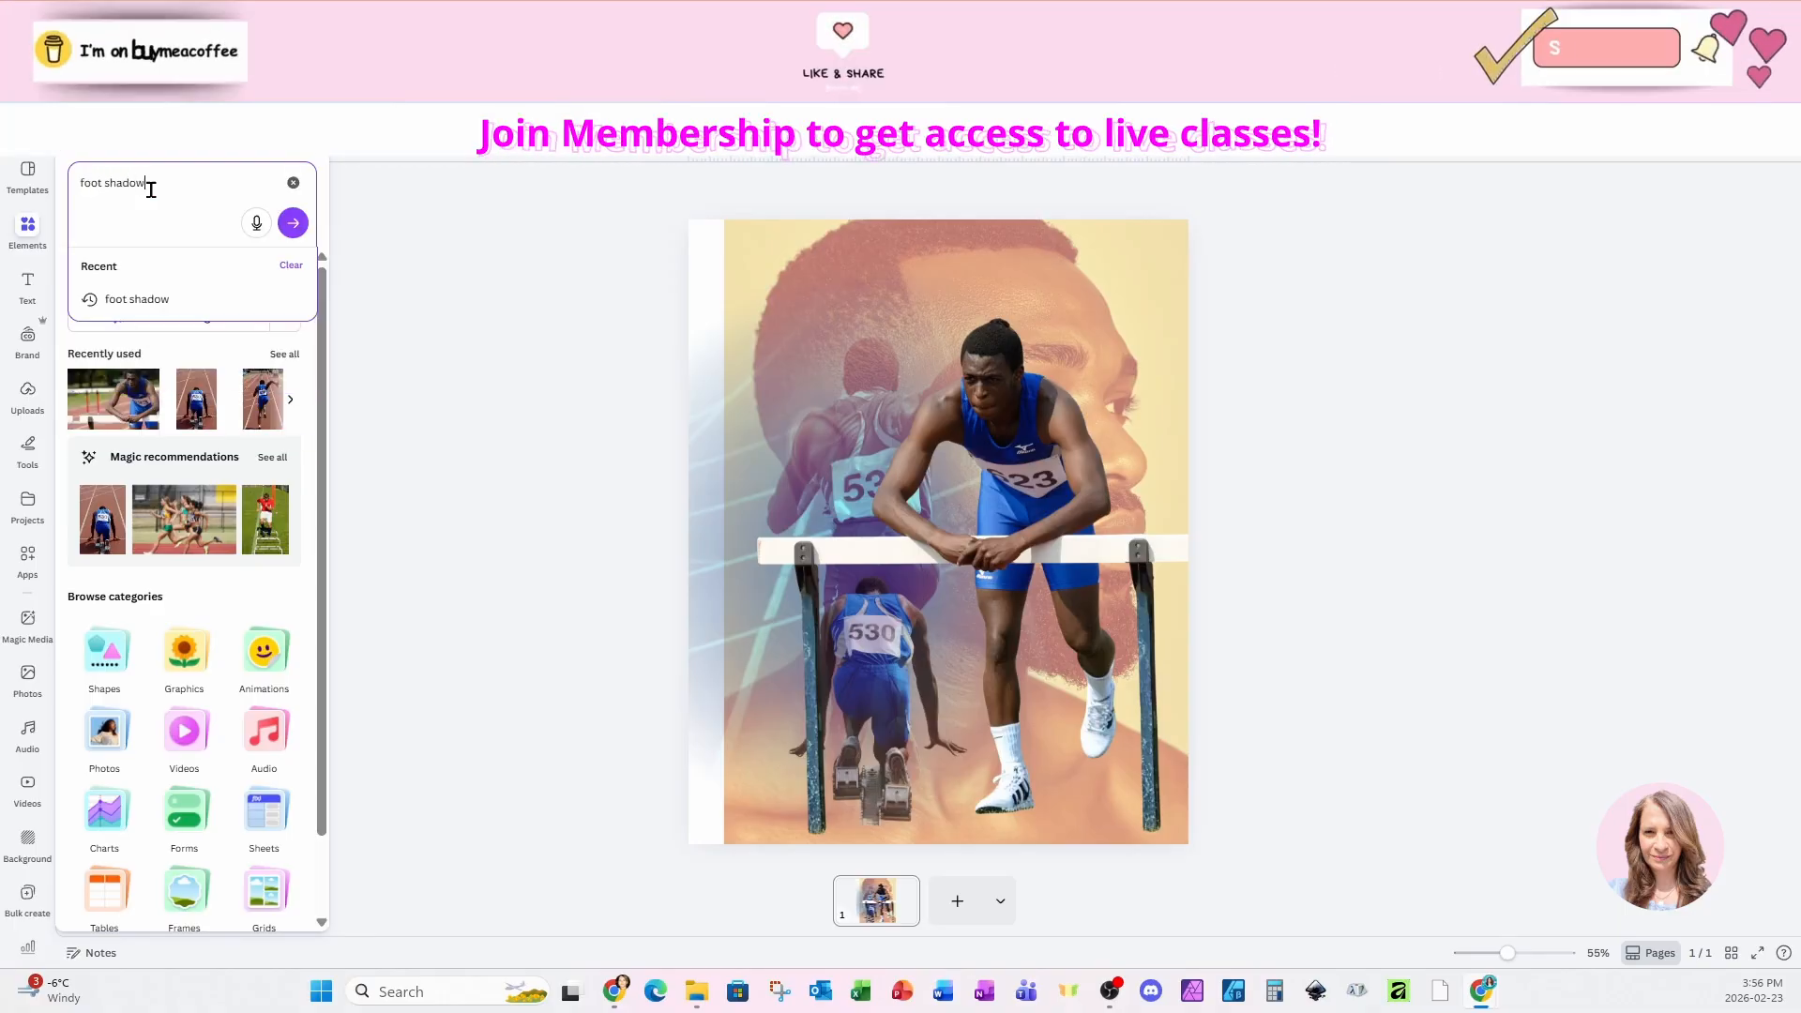
key(Return)
click(278, 451)
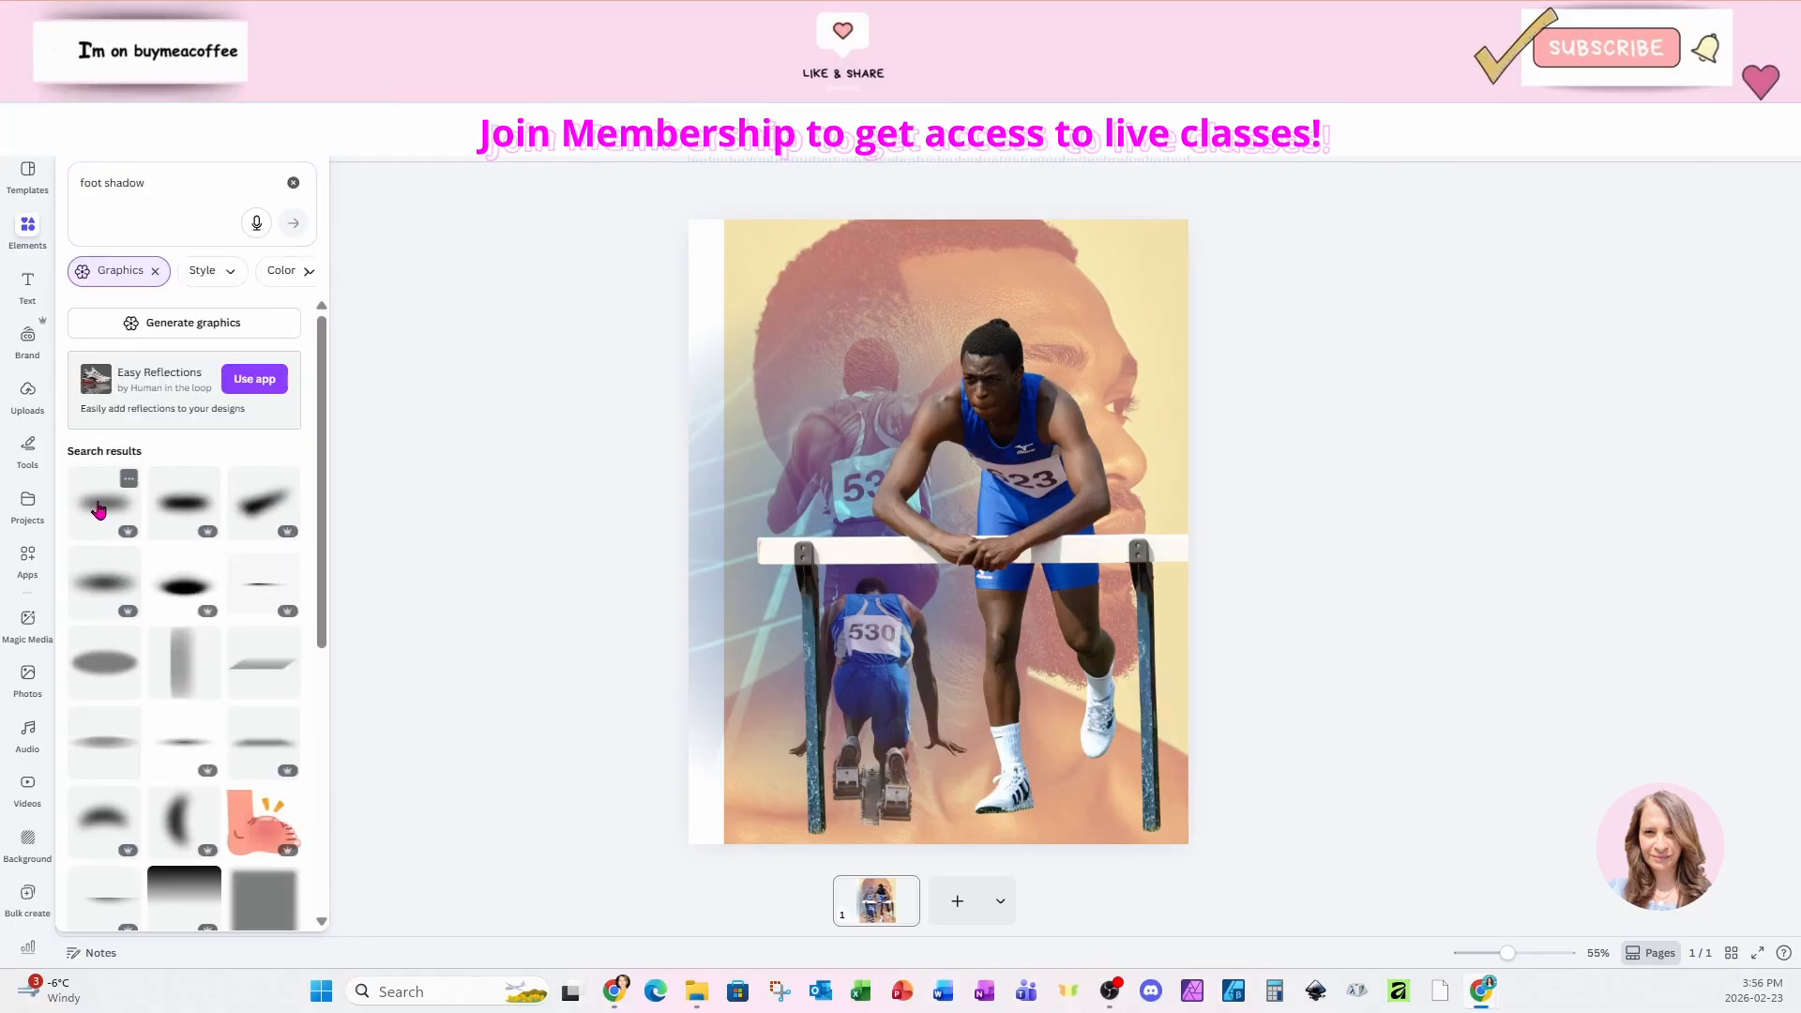
- Add the first soft shadow graphic and fit shadows beneath the hurdler's feet, tilting the front one along the shoe
drag(99, 509, 1169, 636)
drag(1110, 823, 1028, 807)
drag(1089, 757, 1095, 767)
mouse_move(1056, 794)
mouse_down()
mouse_move(1105, 782)
mouse_move(1055, 814)
mouse_up()
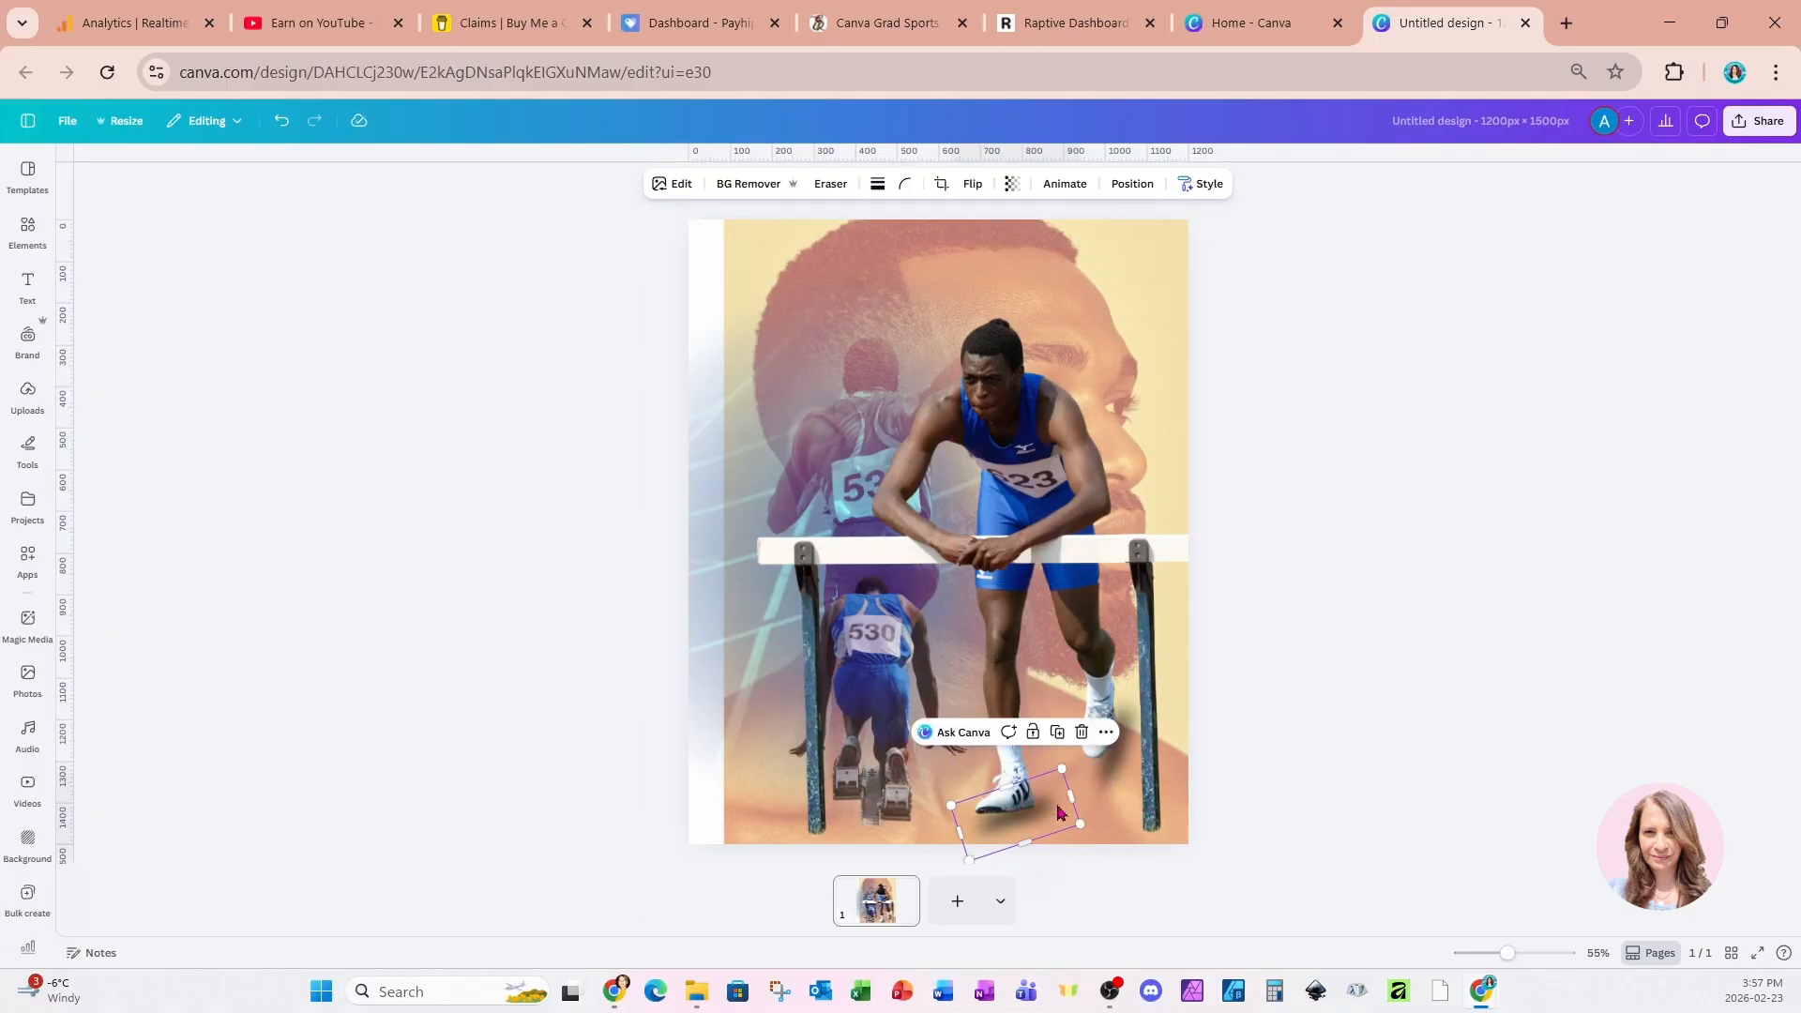
- Shrink the rear foot's shadow and rotate it nearly level, directly beneath the raised shoe
click(1114, 777)
drag(1175, 761, 1164, 784)
drag(1117, 756, 1106, 767)
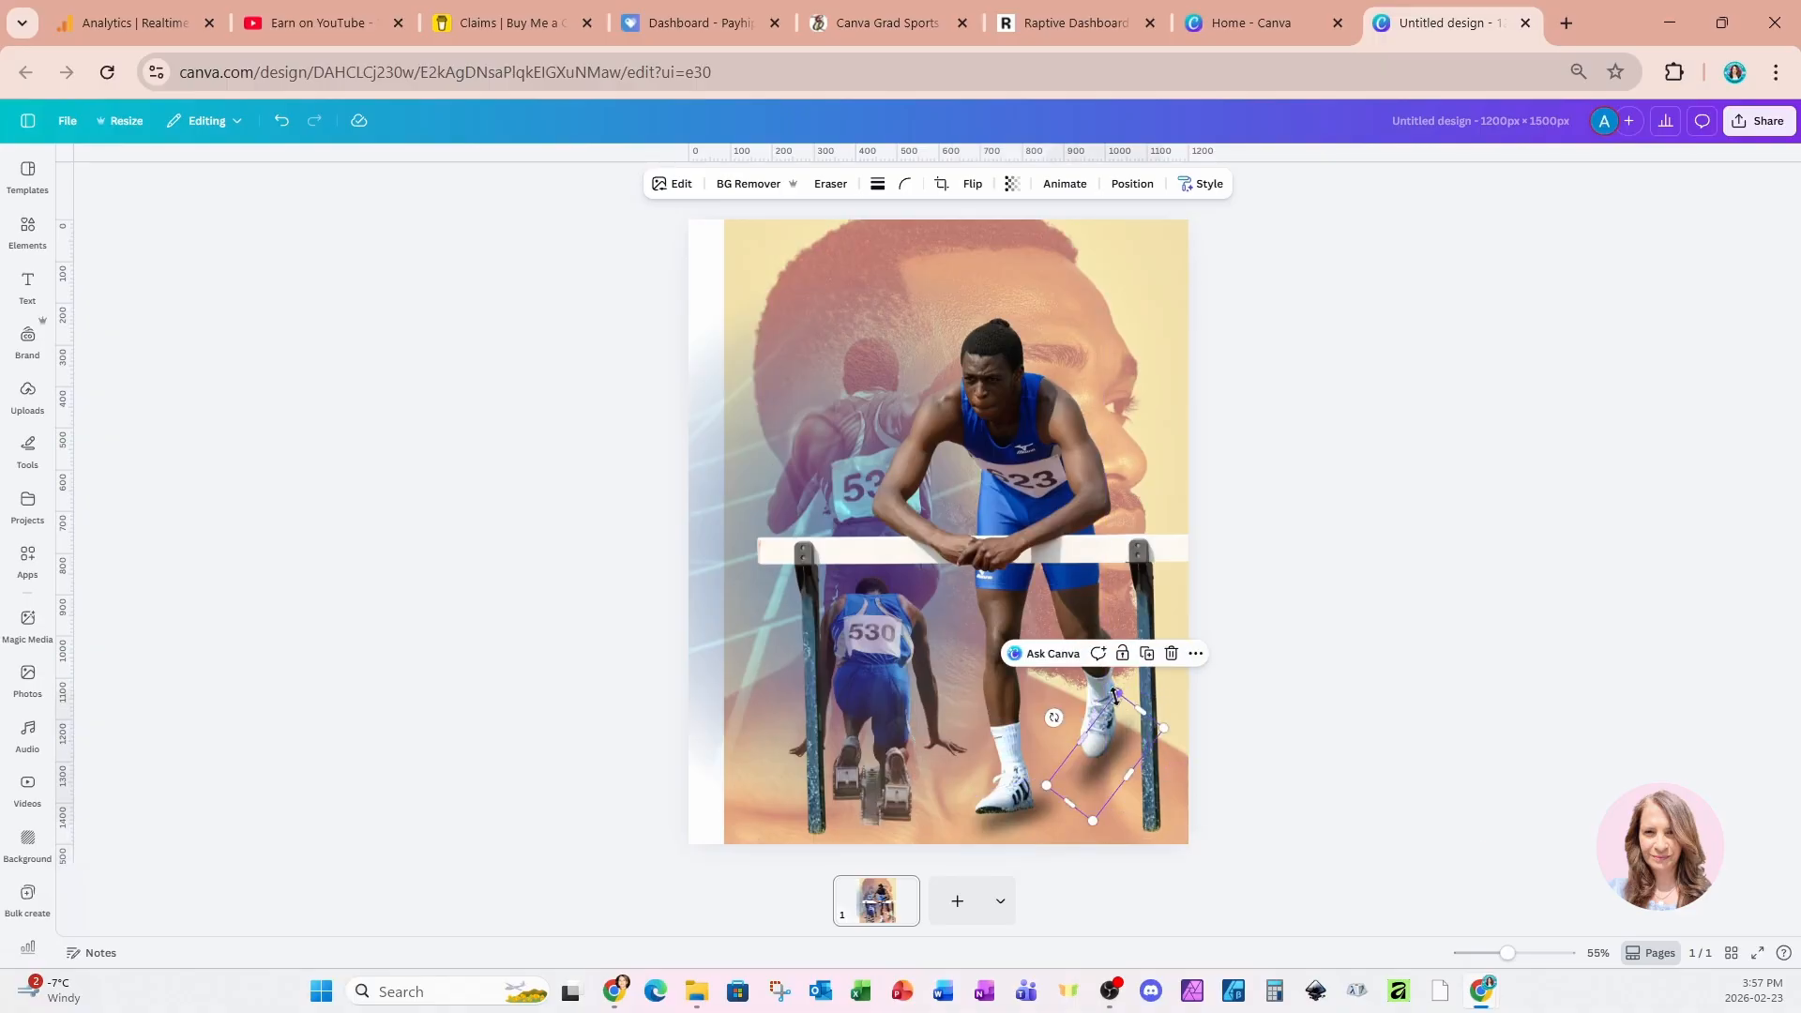
drag(1117, 694, 1117, 797)
- Move both foot shadows down the layer order together, beneath all athlete cutouts and directly above the portrait
click(1130, 184)
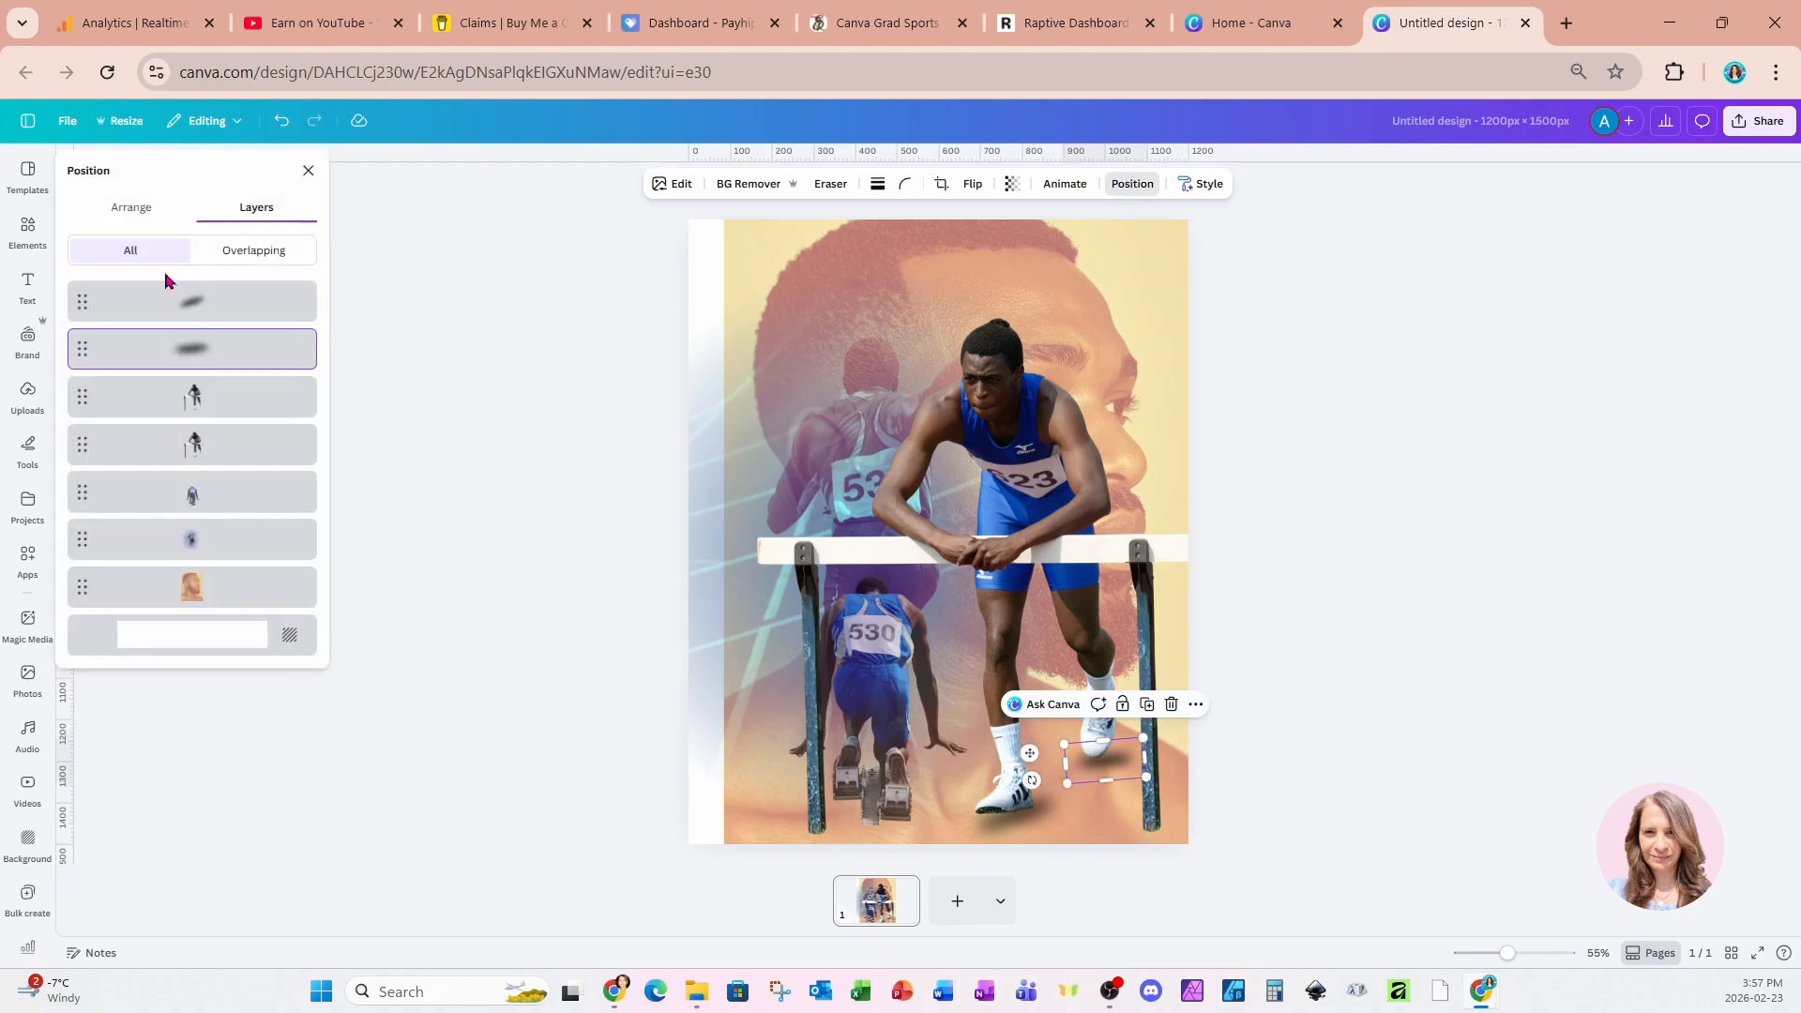
shift+click(208, 314)
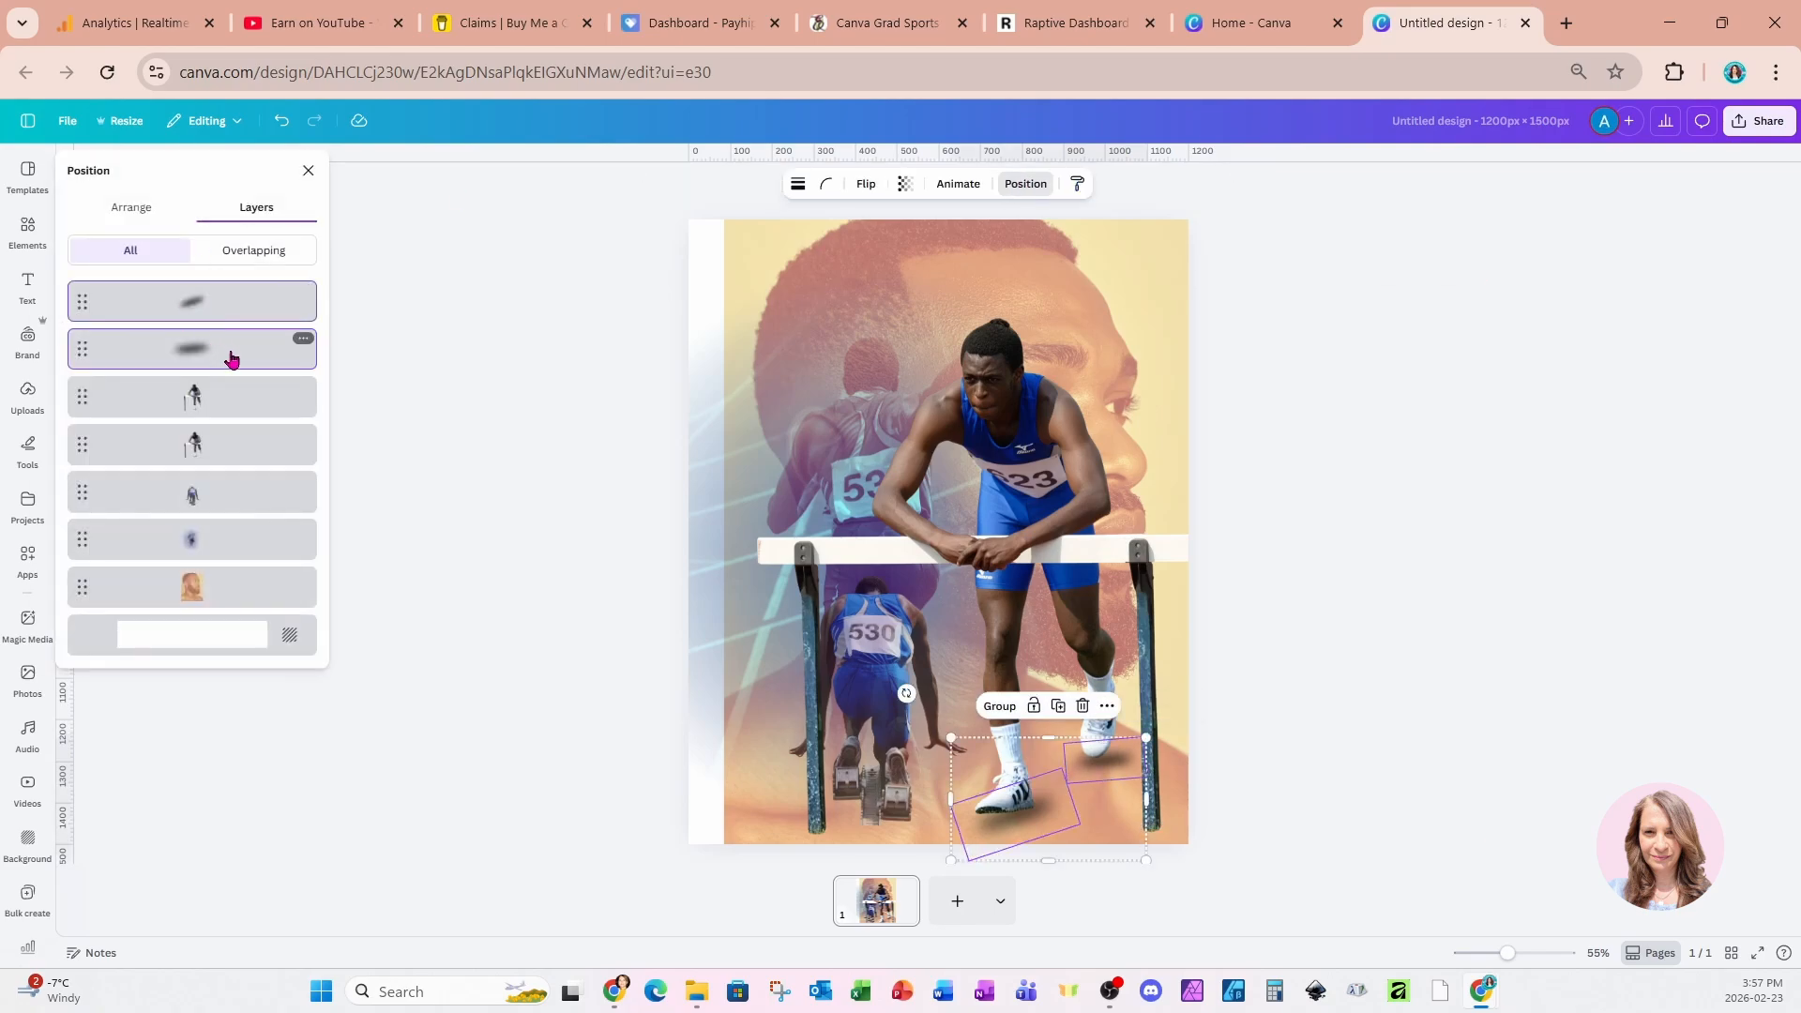
drag(229, 358, 226, 563)
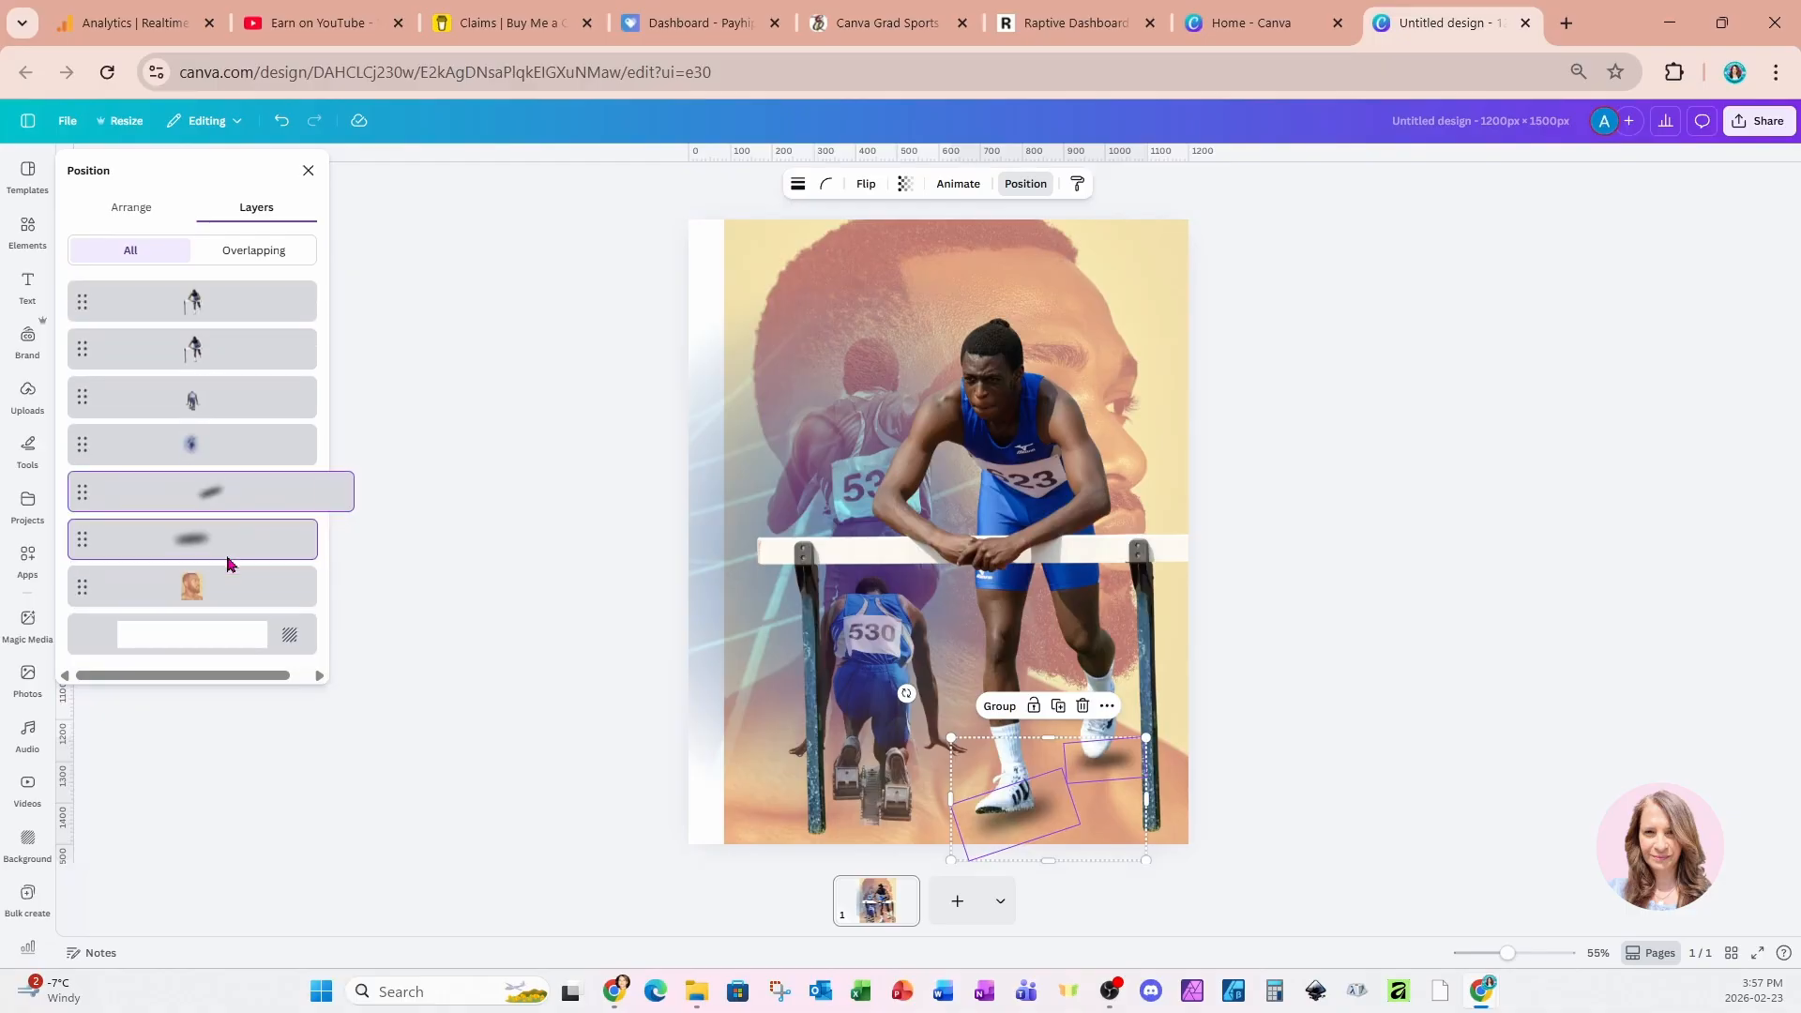
click(1331, 675)
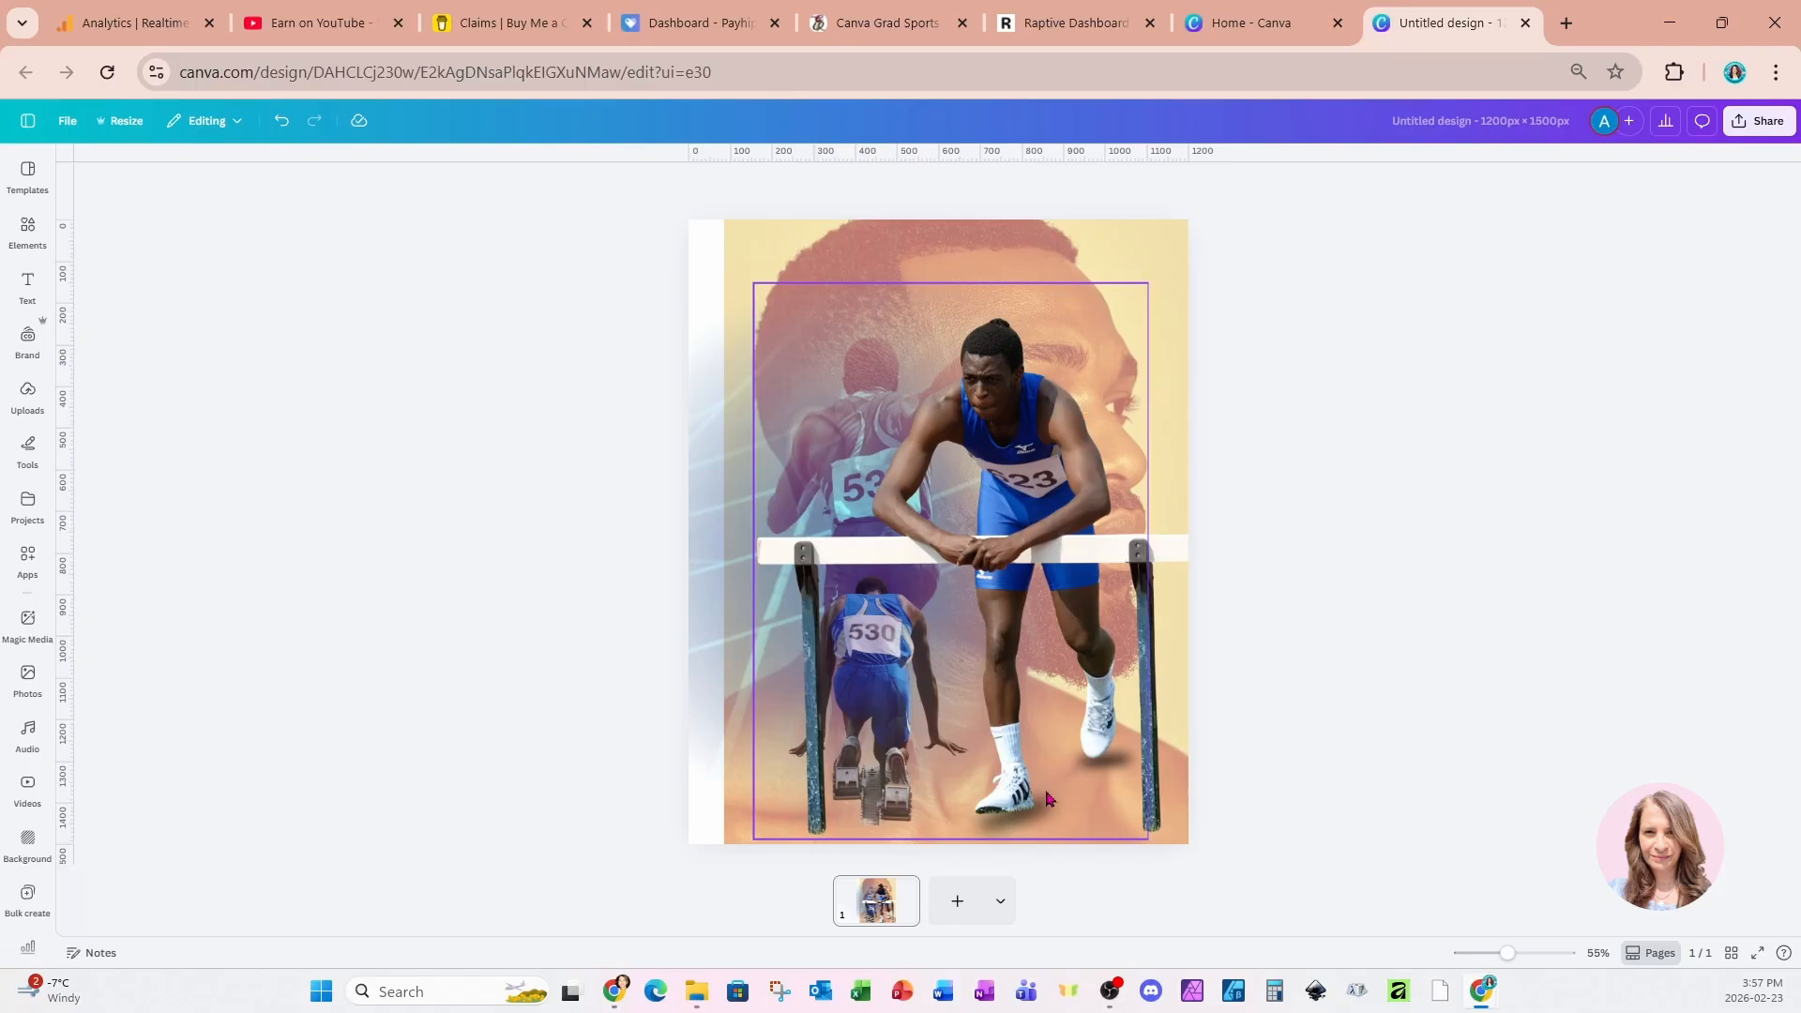
- Add a text box in the Anton font and clear its placeholder text
click(872, 468)
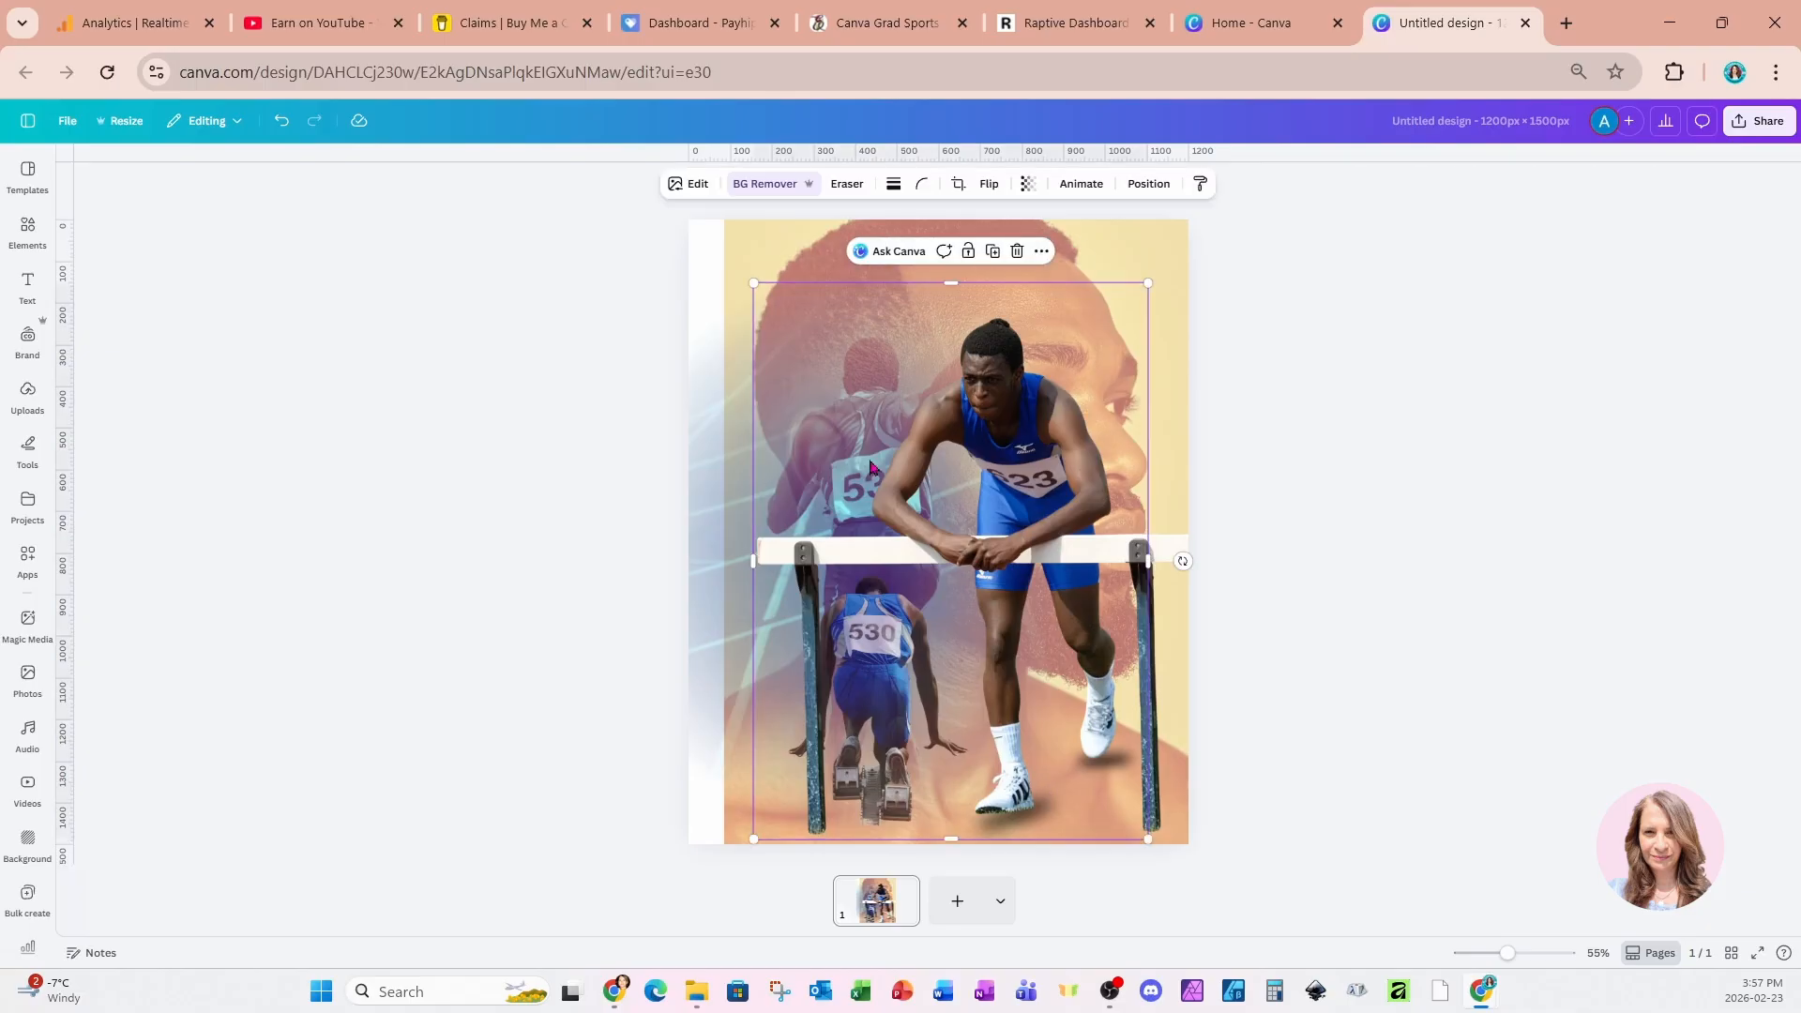
key(t)
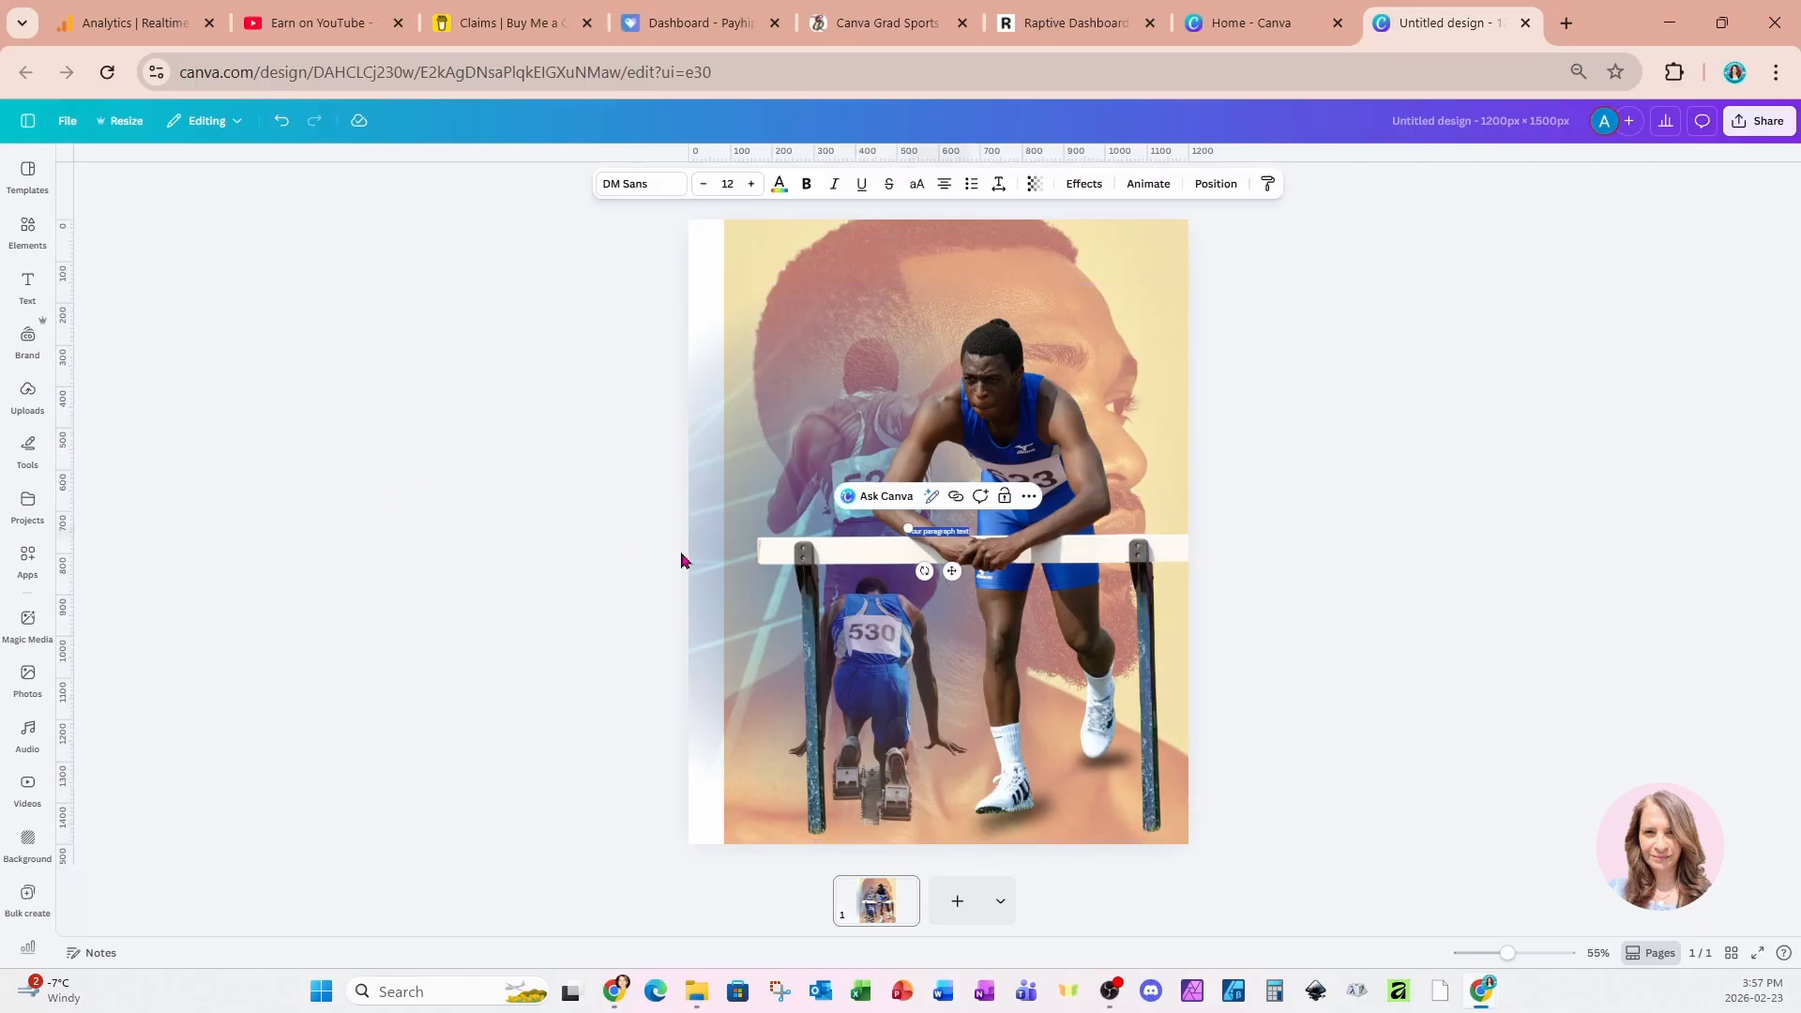
click(626, 183)
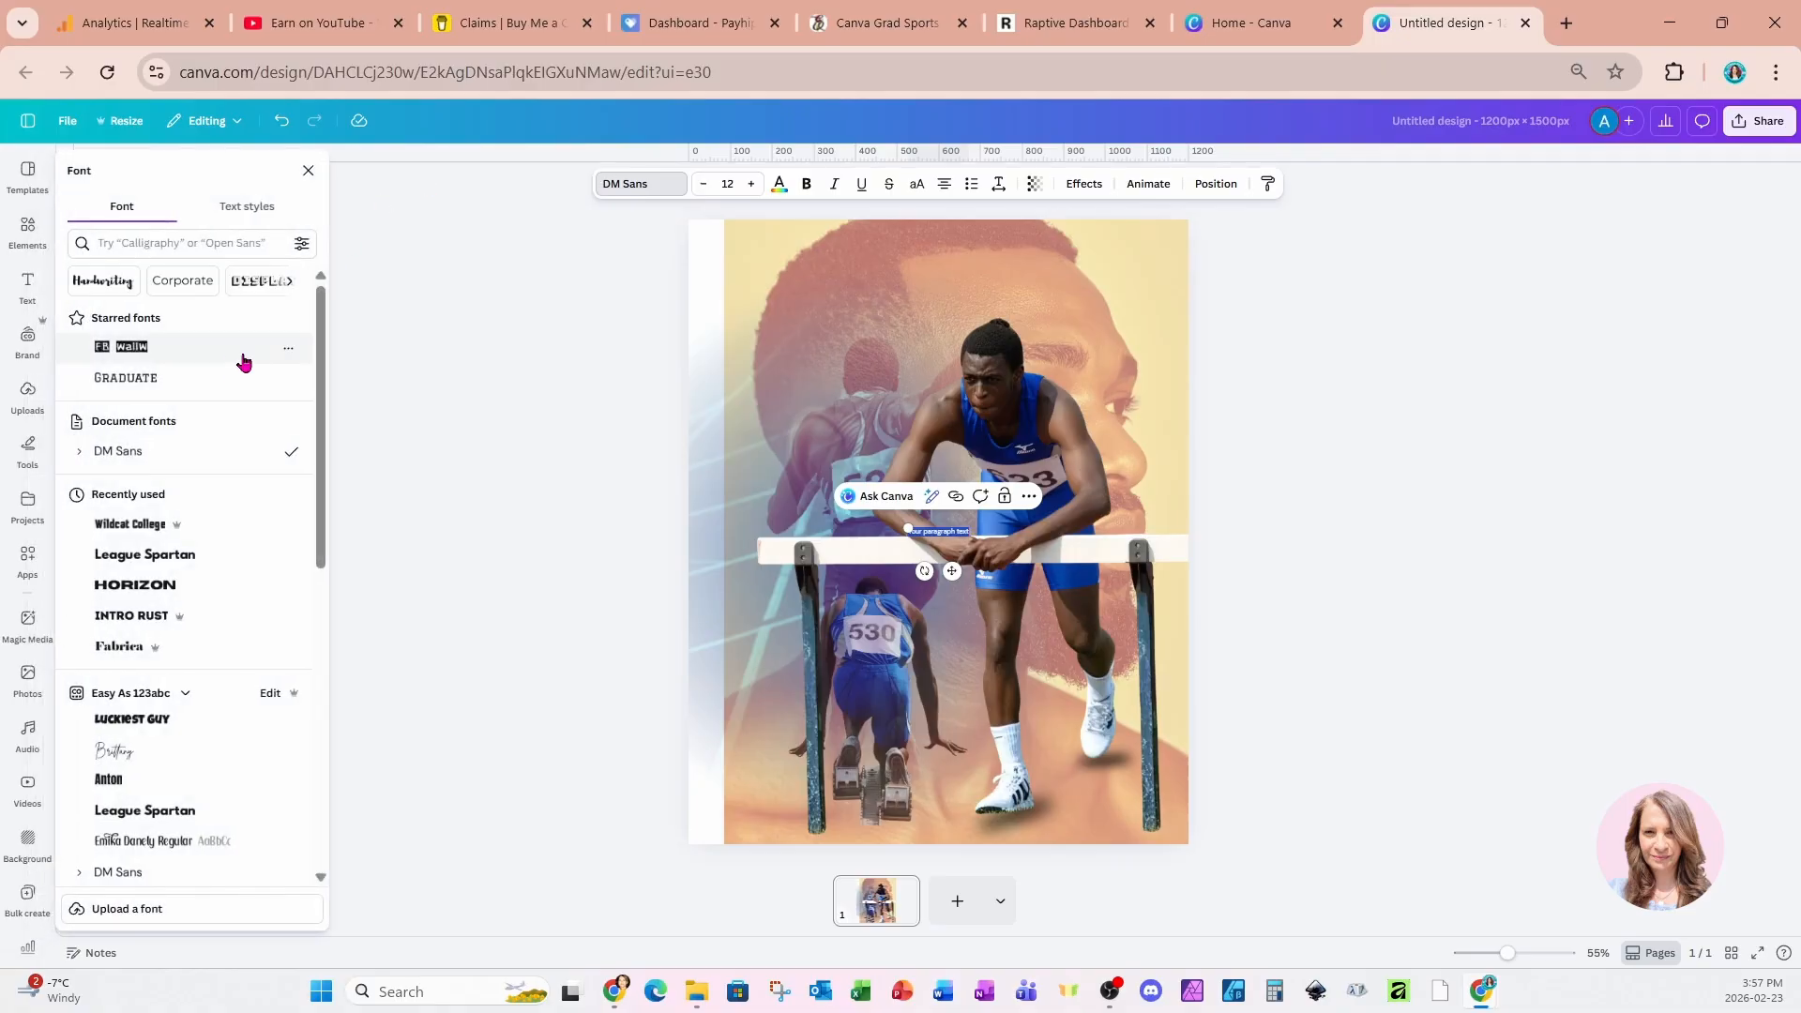
click(143, 777)
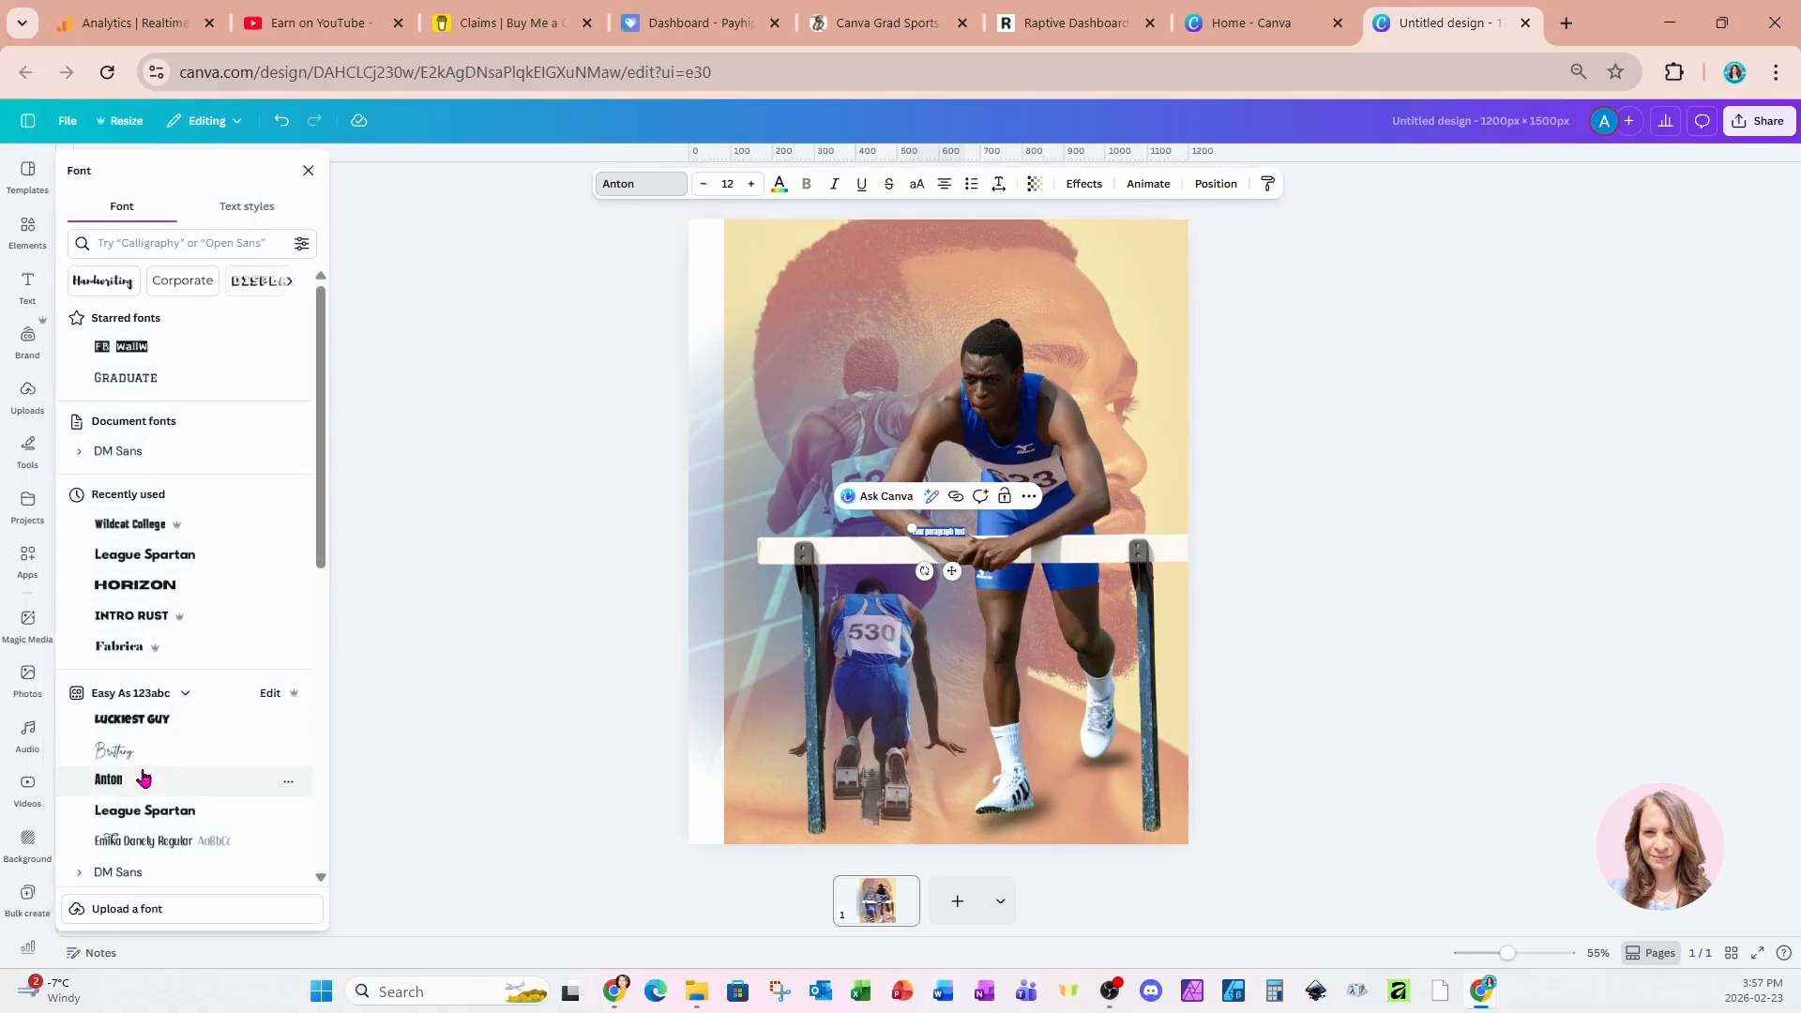
click(948, 531)
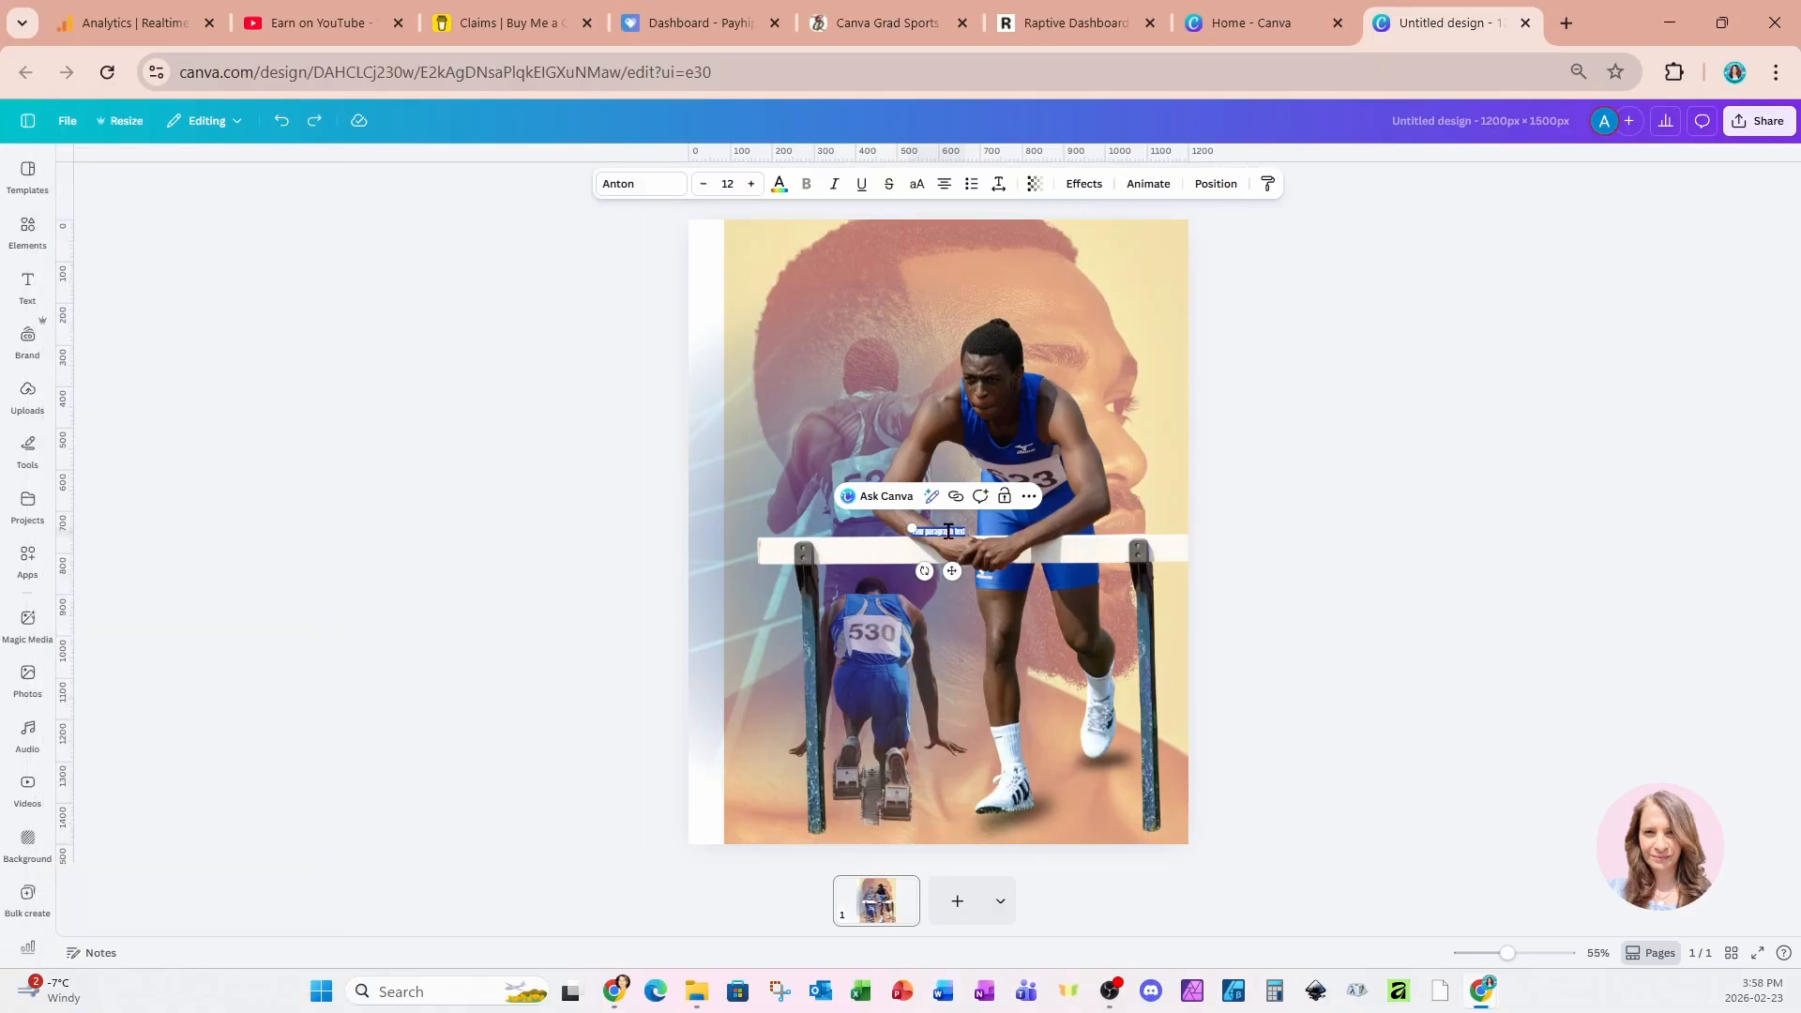
key(BackSpace)
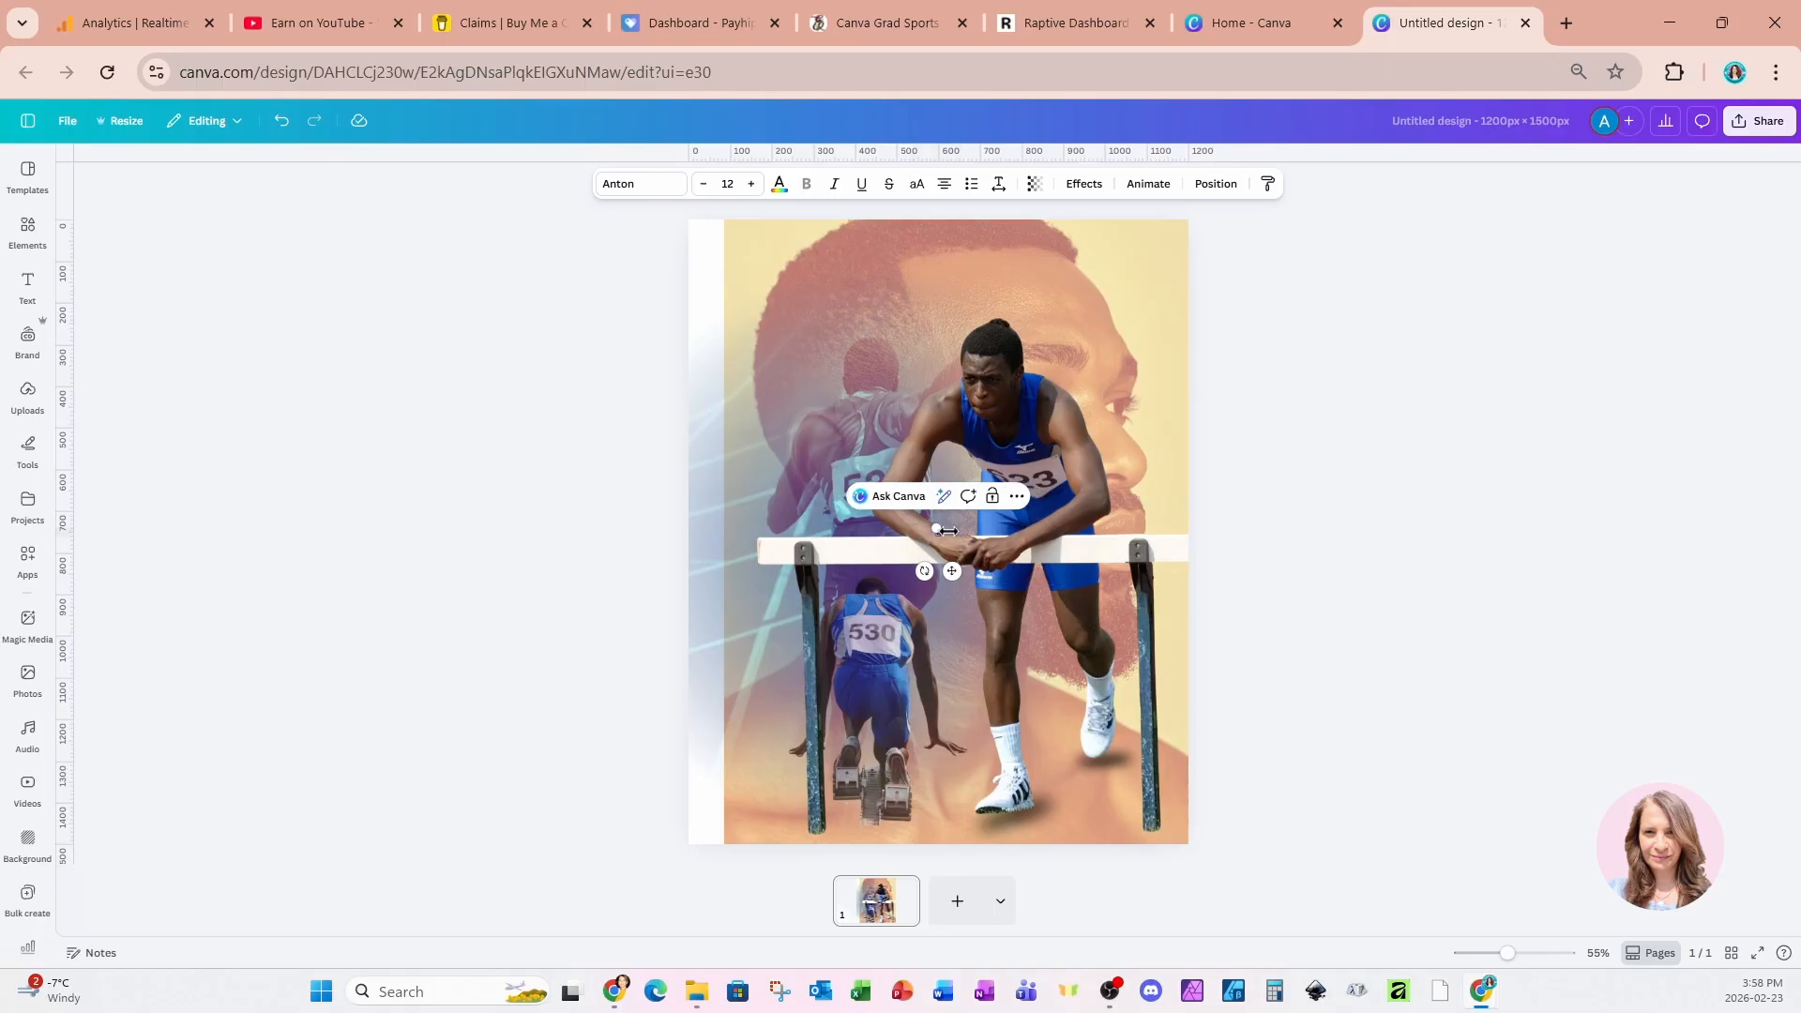
text(Track and)
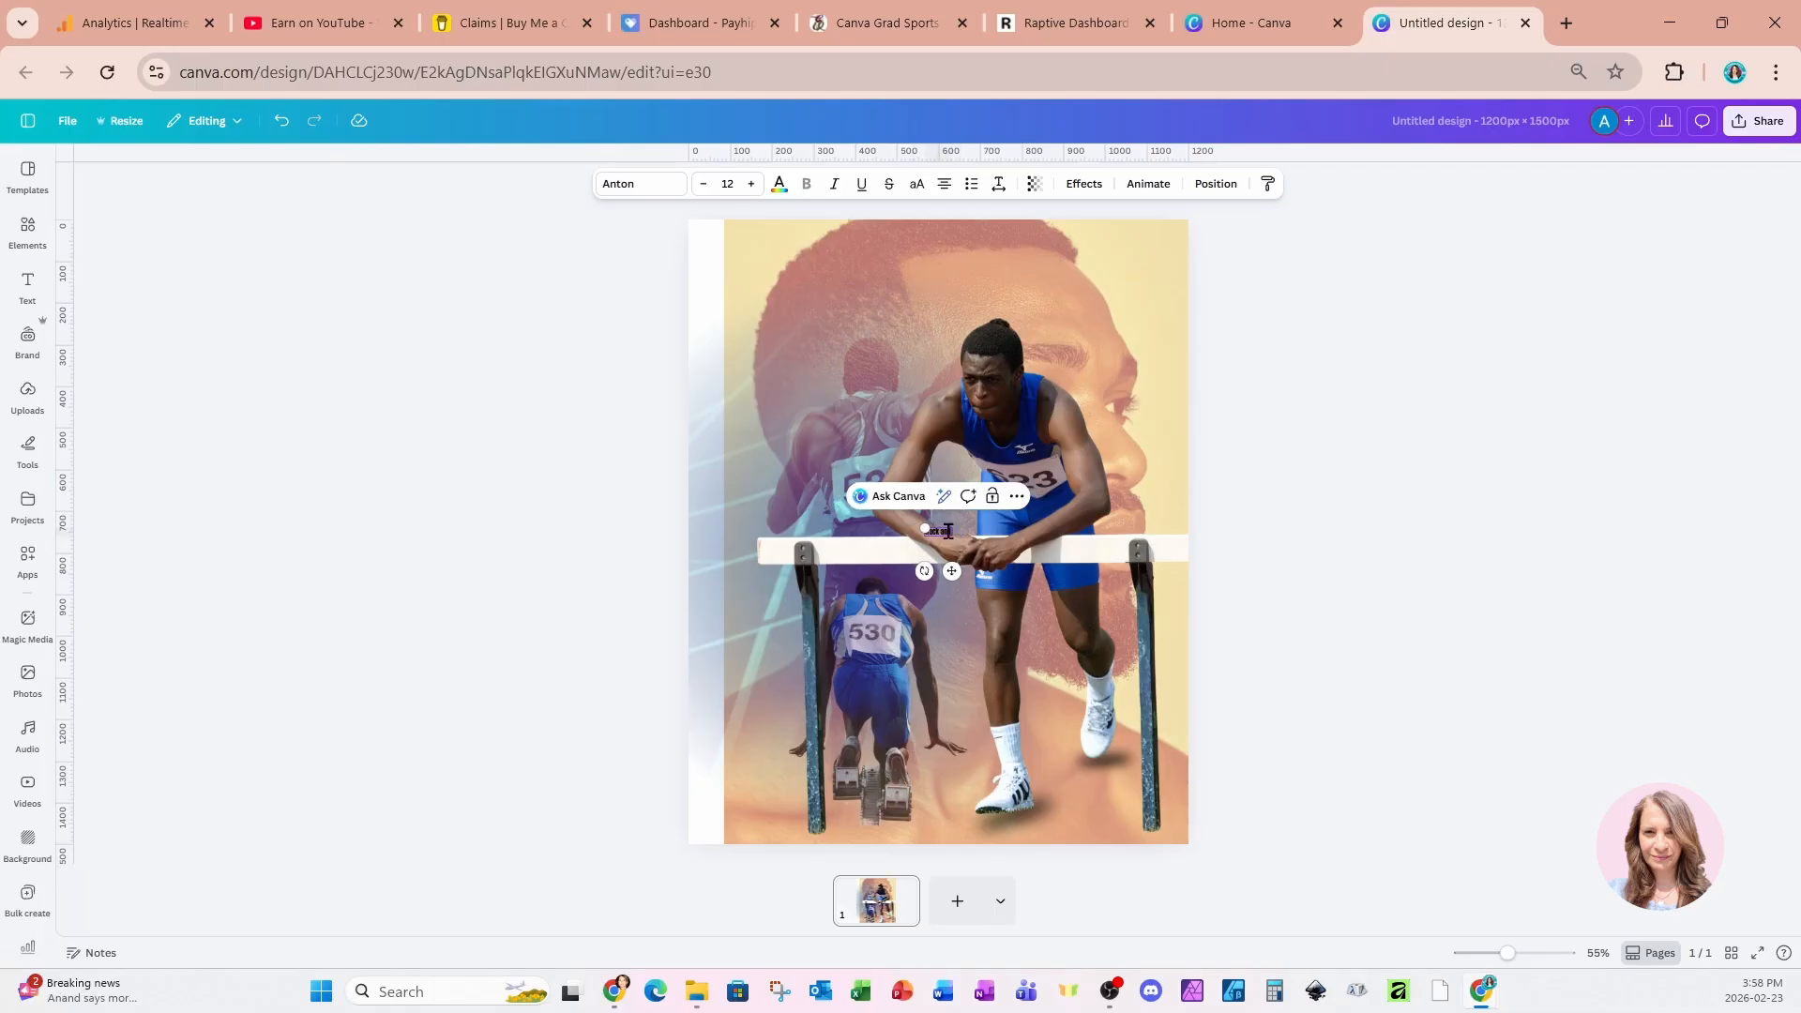
key(BackSpace)
key(BackSpace)
key(BackSpace)
key(BackSpace)
key(BackSpace)
key(BackSpace)
key(BackSpace)
key(BackSpace)
key(BackSpace)
- Enter "TRACK AND FIELD TEAM" in the text box and enlarge it to font size 45.4
text(TRACK AND FIELD TEAM)
drag(906, 527, 753, 508)
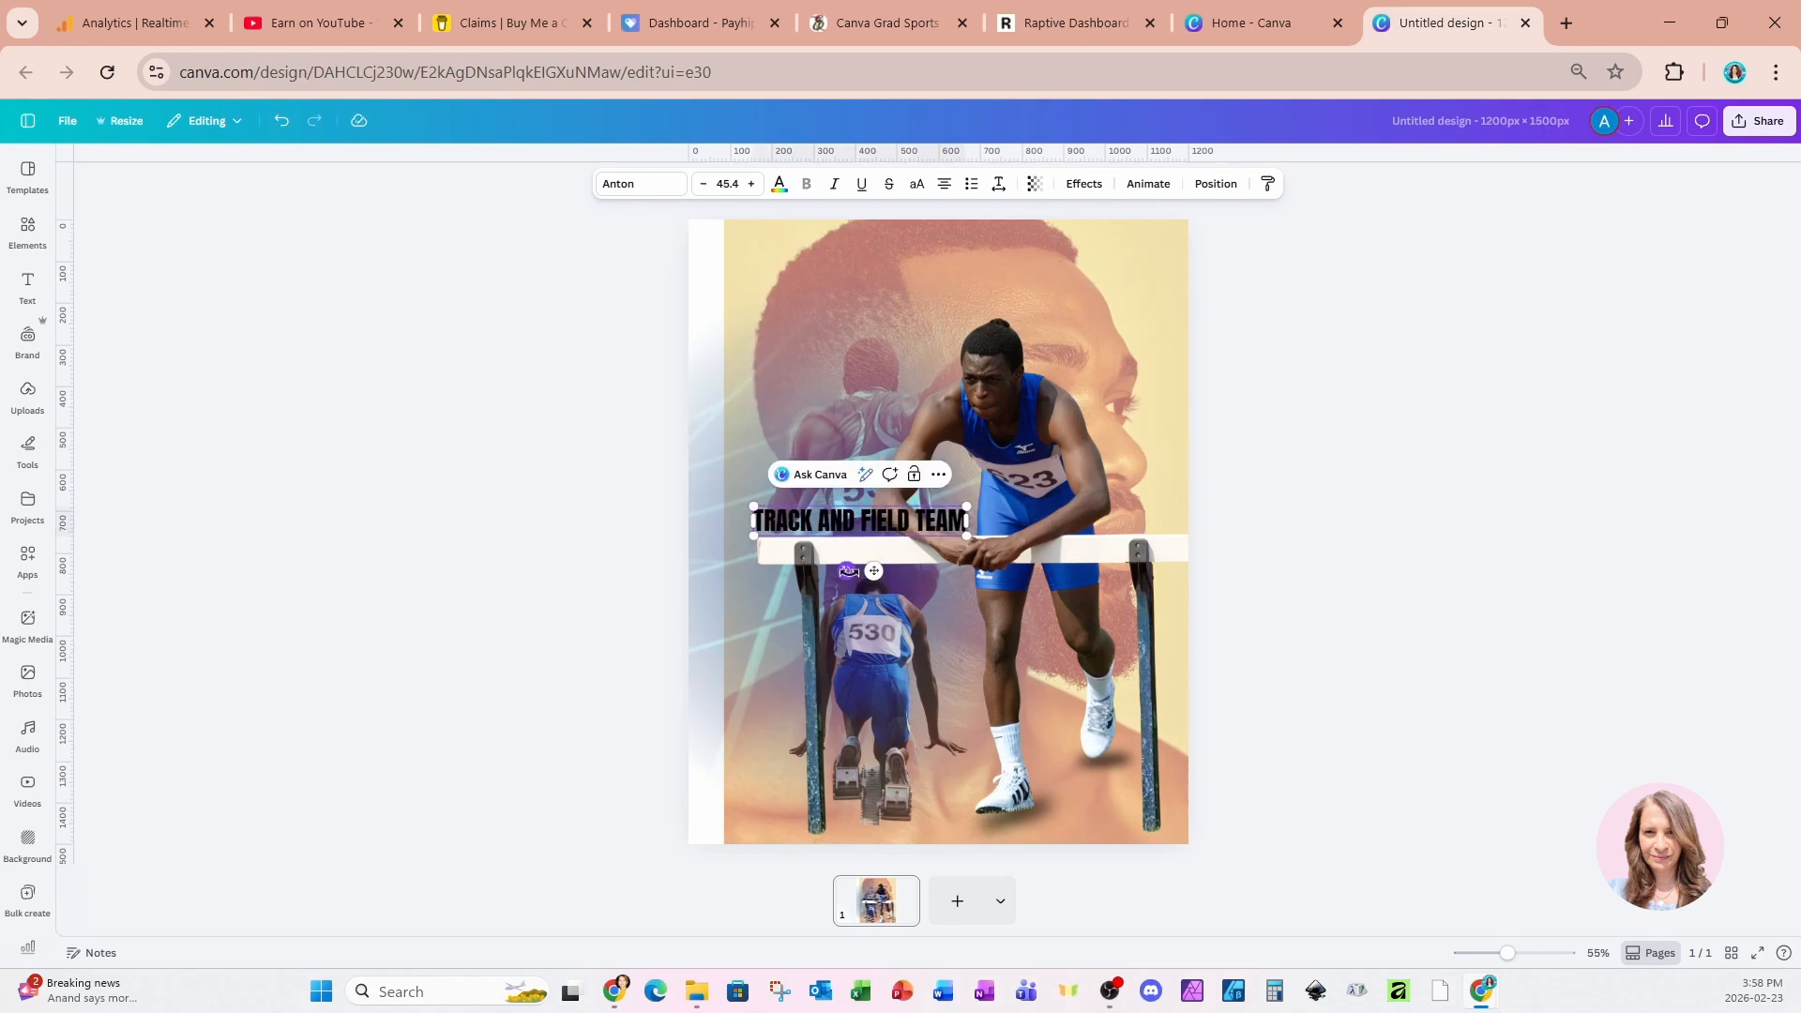
- Rotate the title a quarter turn to read upward, align it along the poster's left side and enlarge it to font size 125
drag(848, 571, 909, 535)
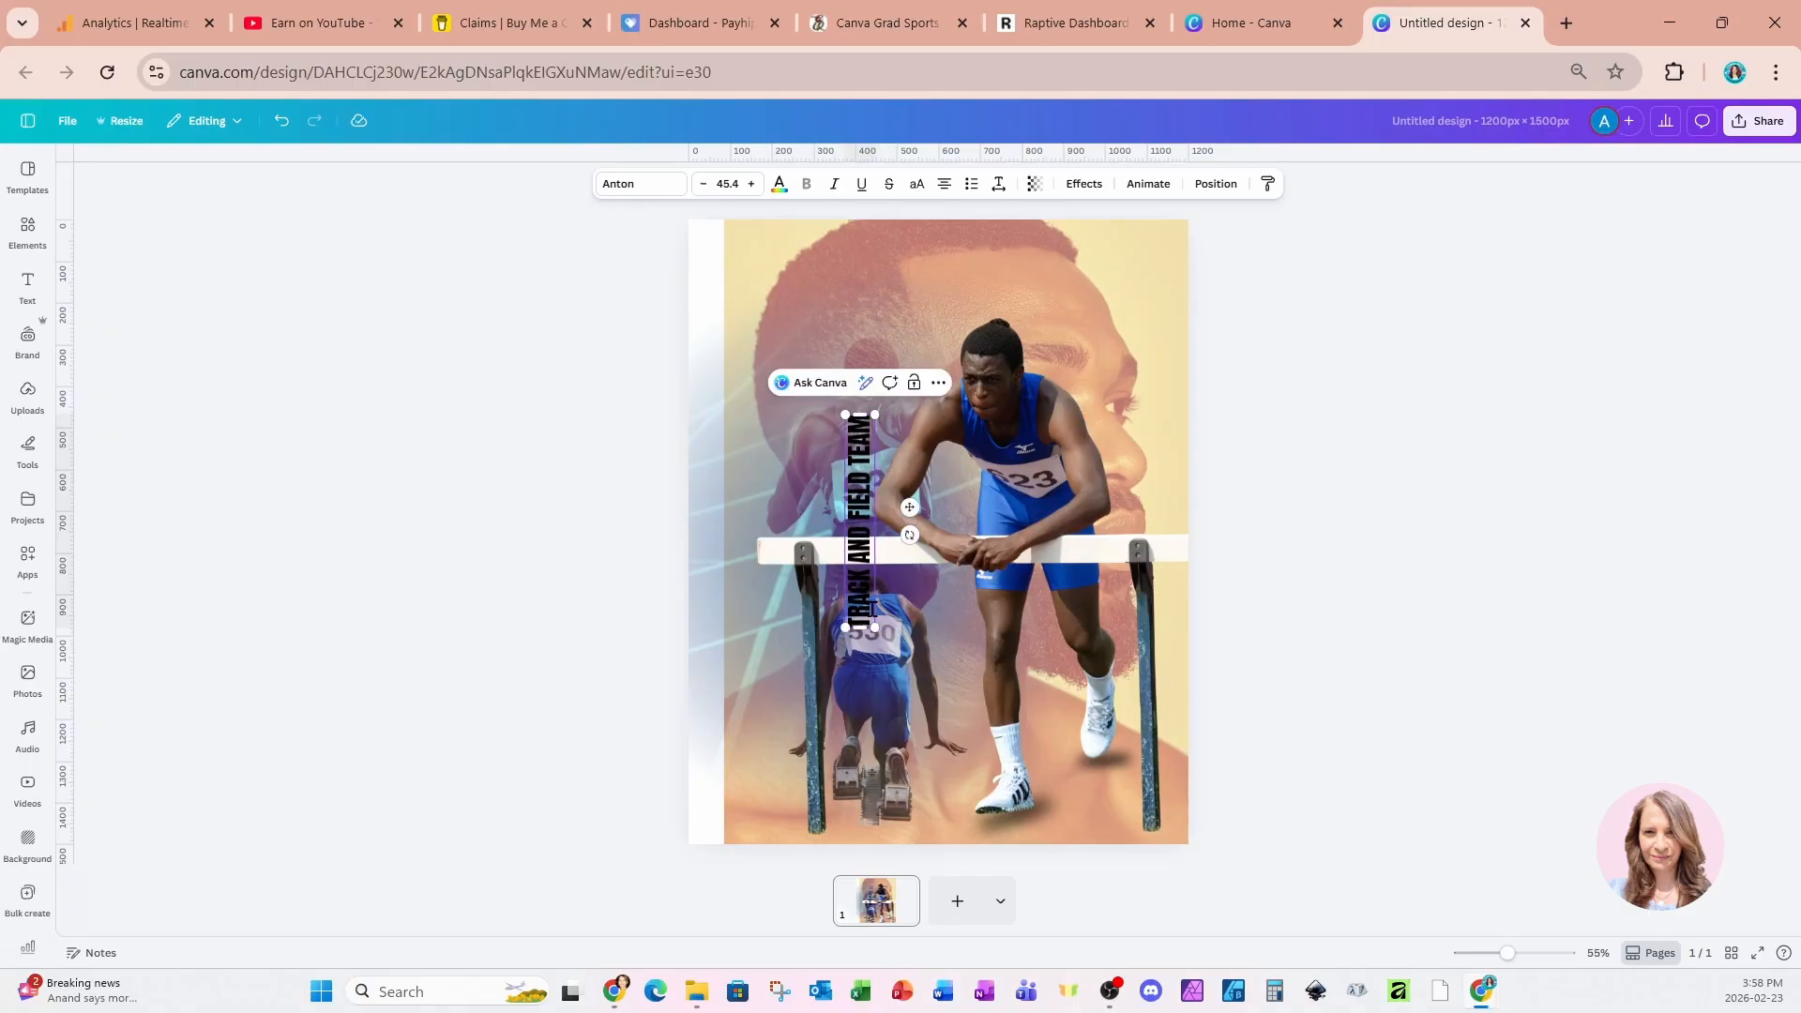
drag(909, 507, 788, 713)
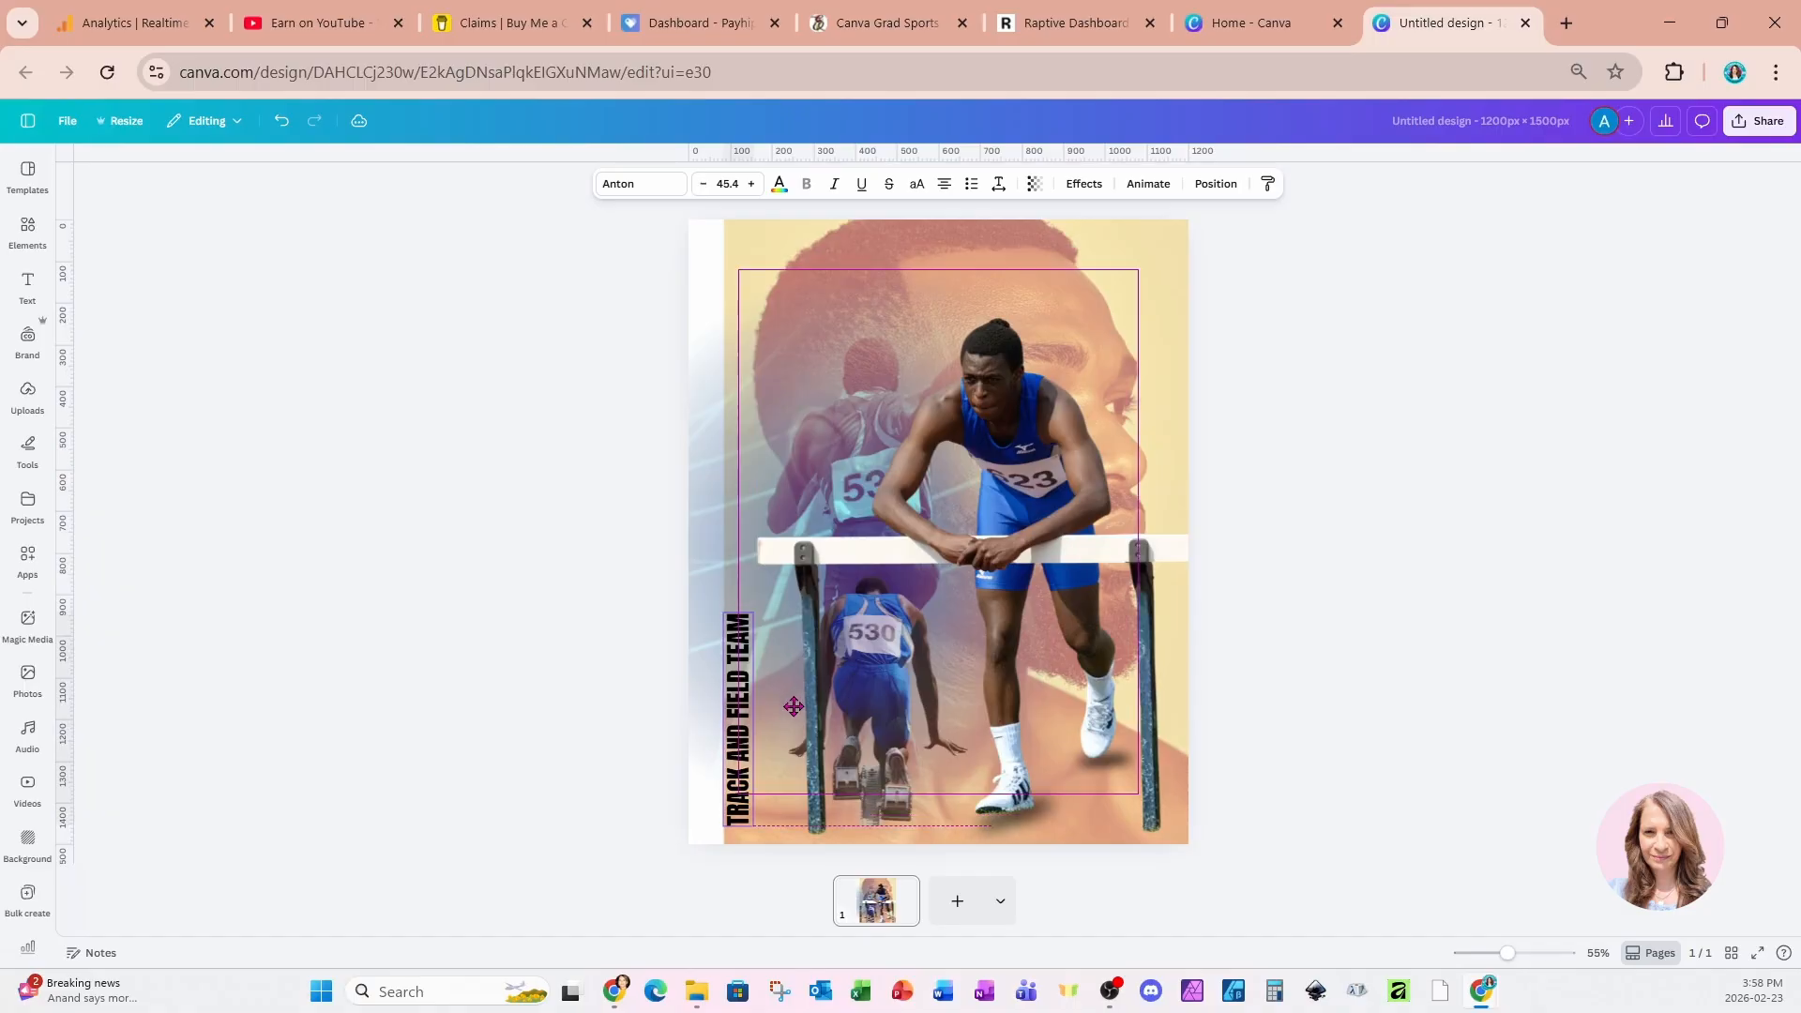
drag(758, 611, 851, 242)
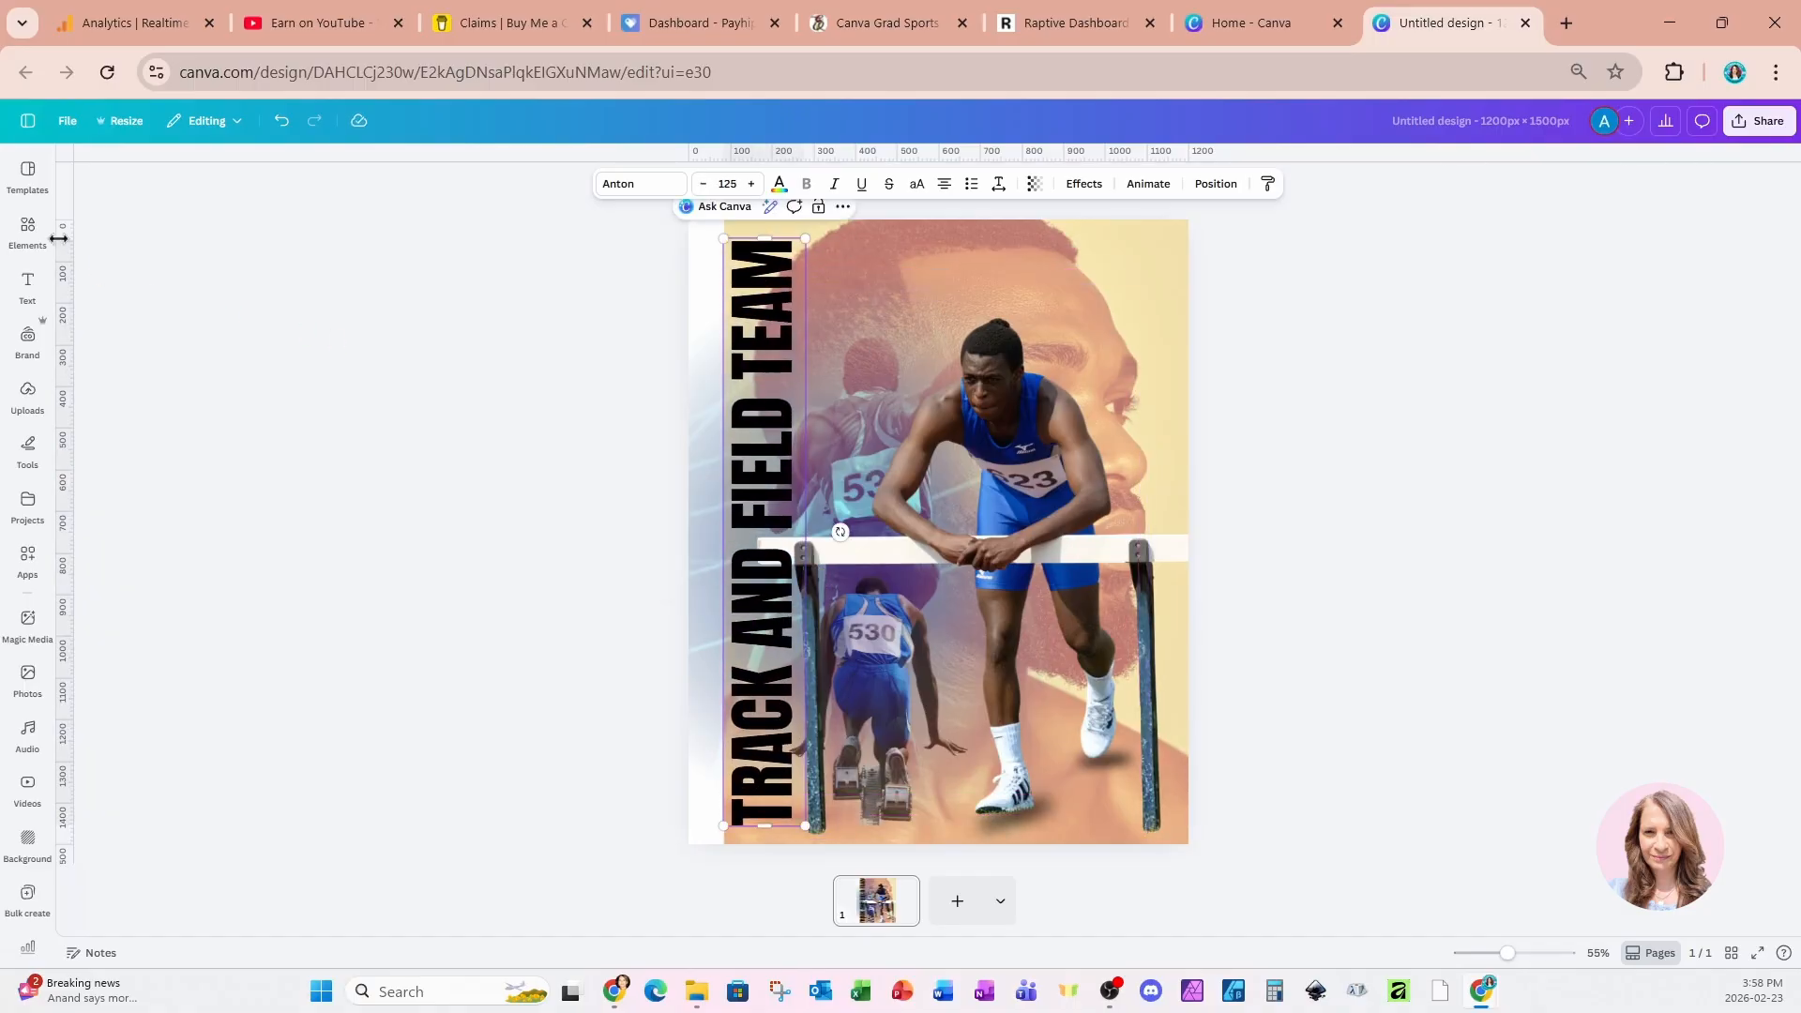
- Search the graphics for "CORNER DOTS" and add the dot pattern that fades out from one corner
click(28, 227)
click(162, 182)
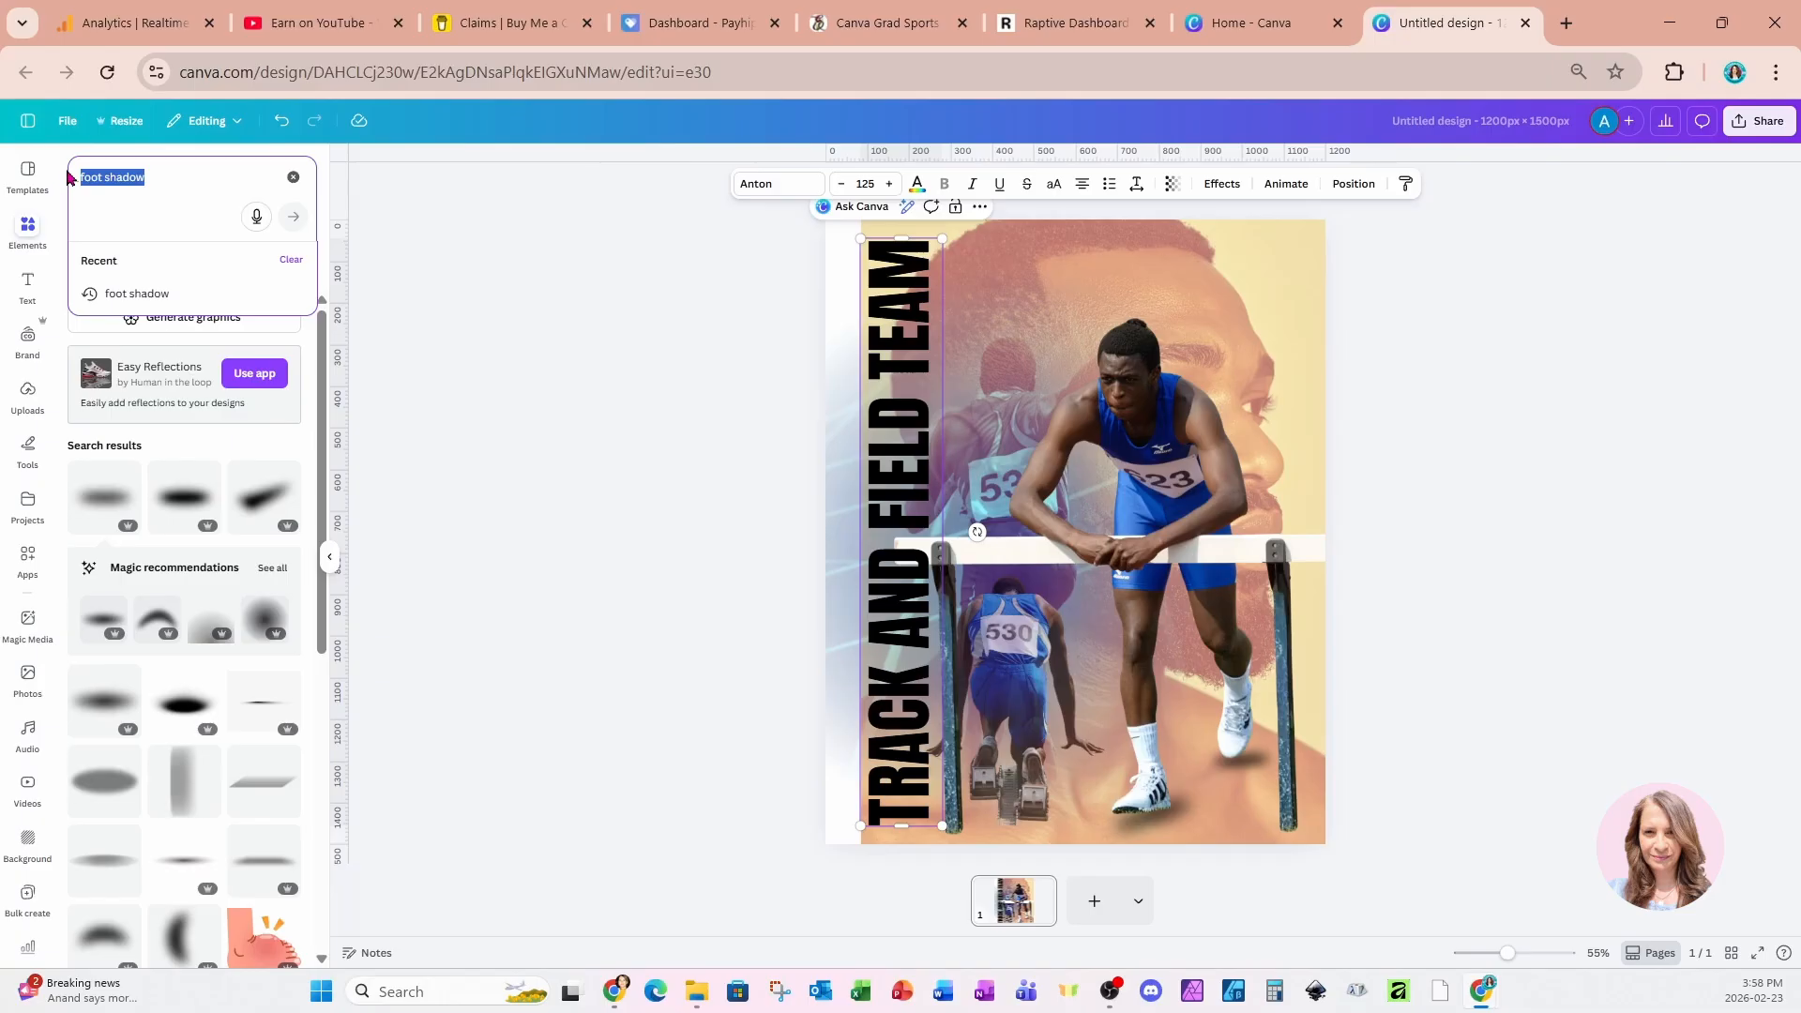
text(CORNER DOT)
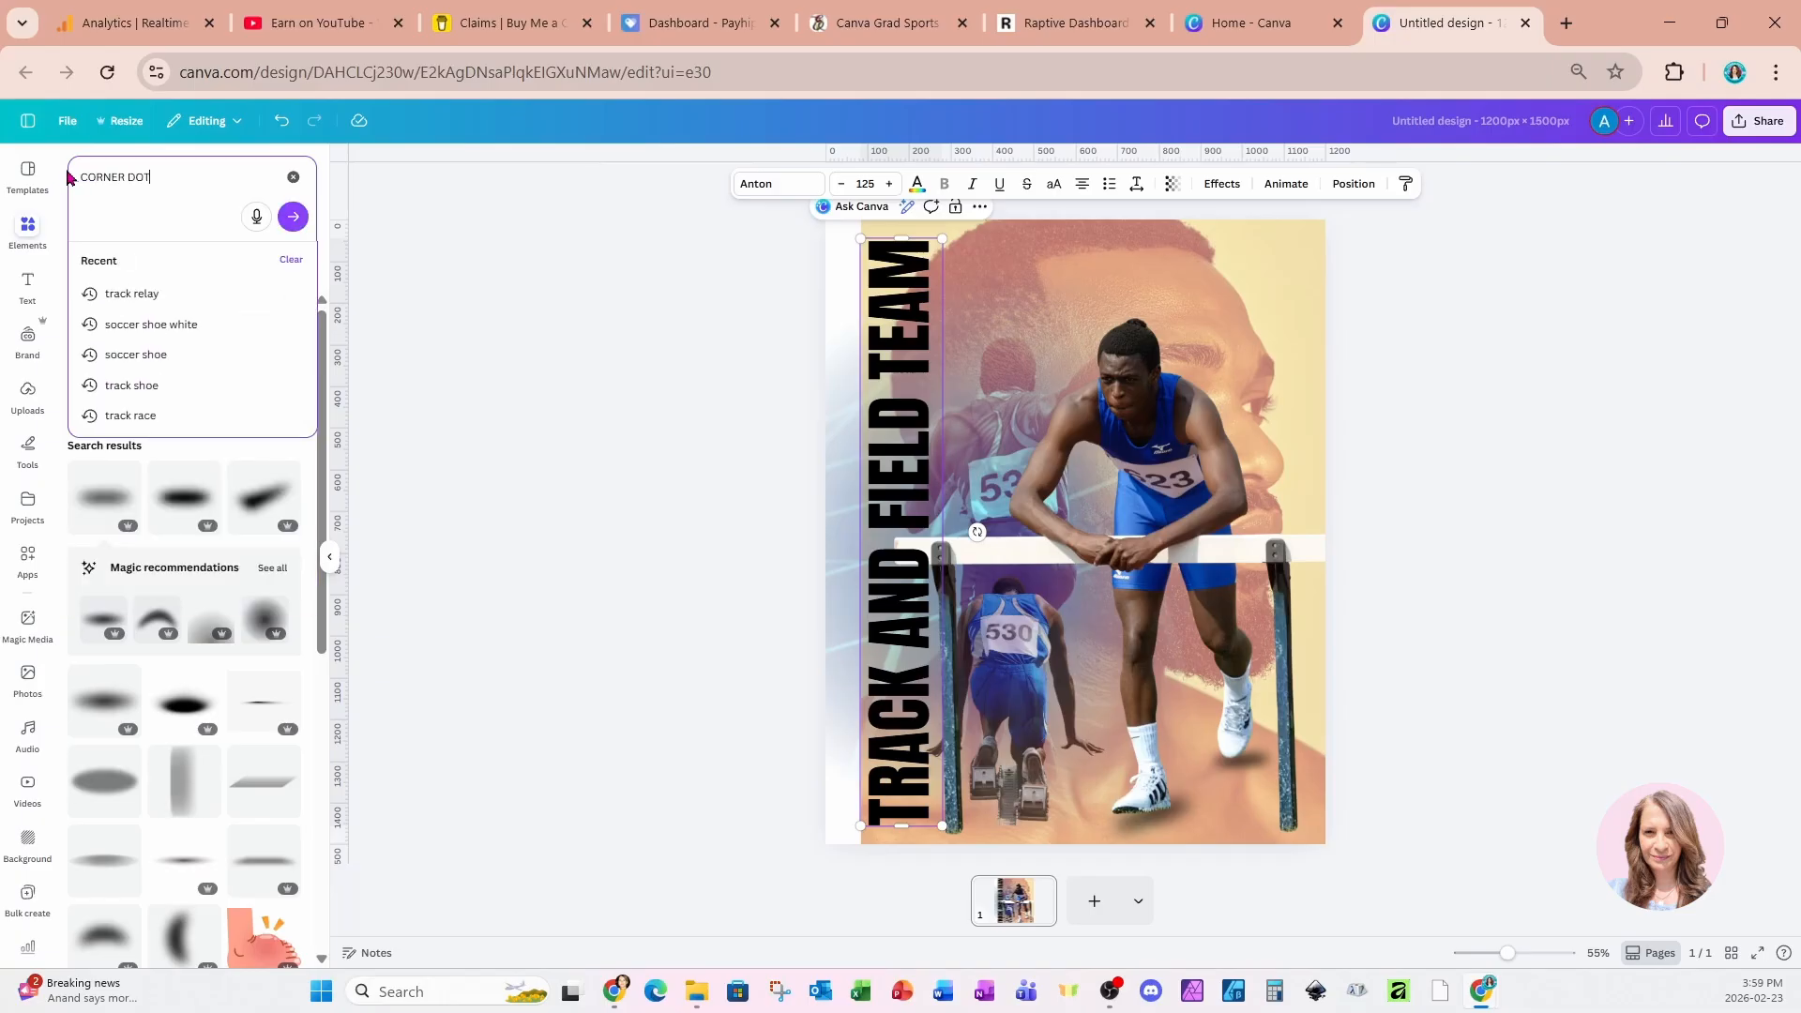
text(S)
key(Return)
click(250, 657)
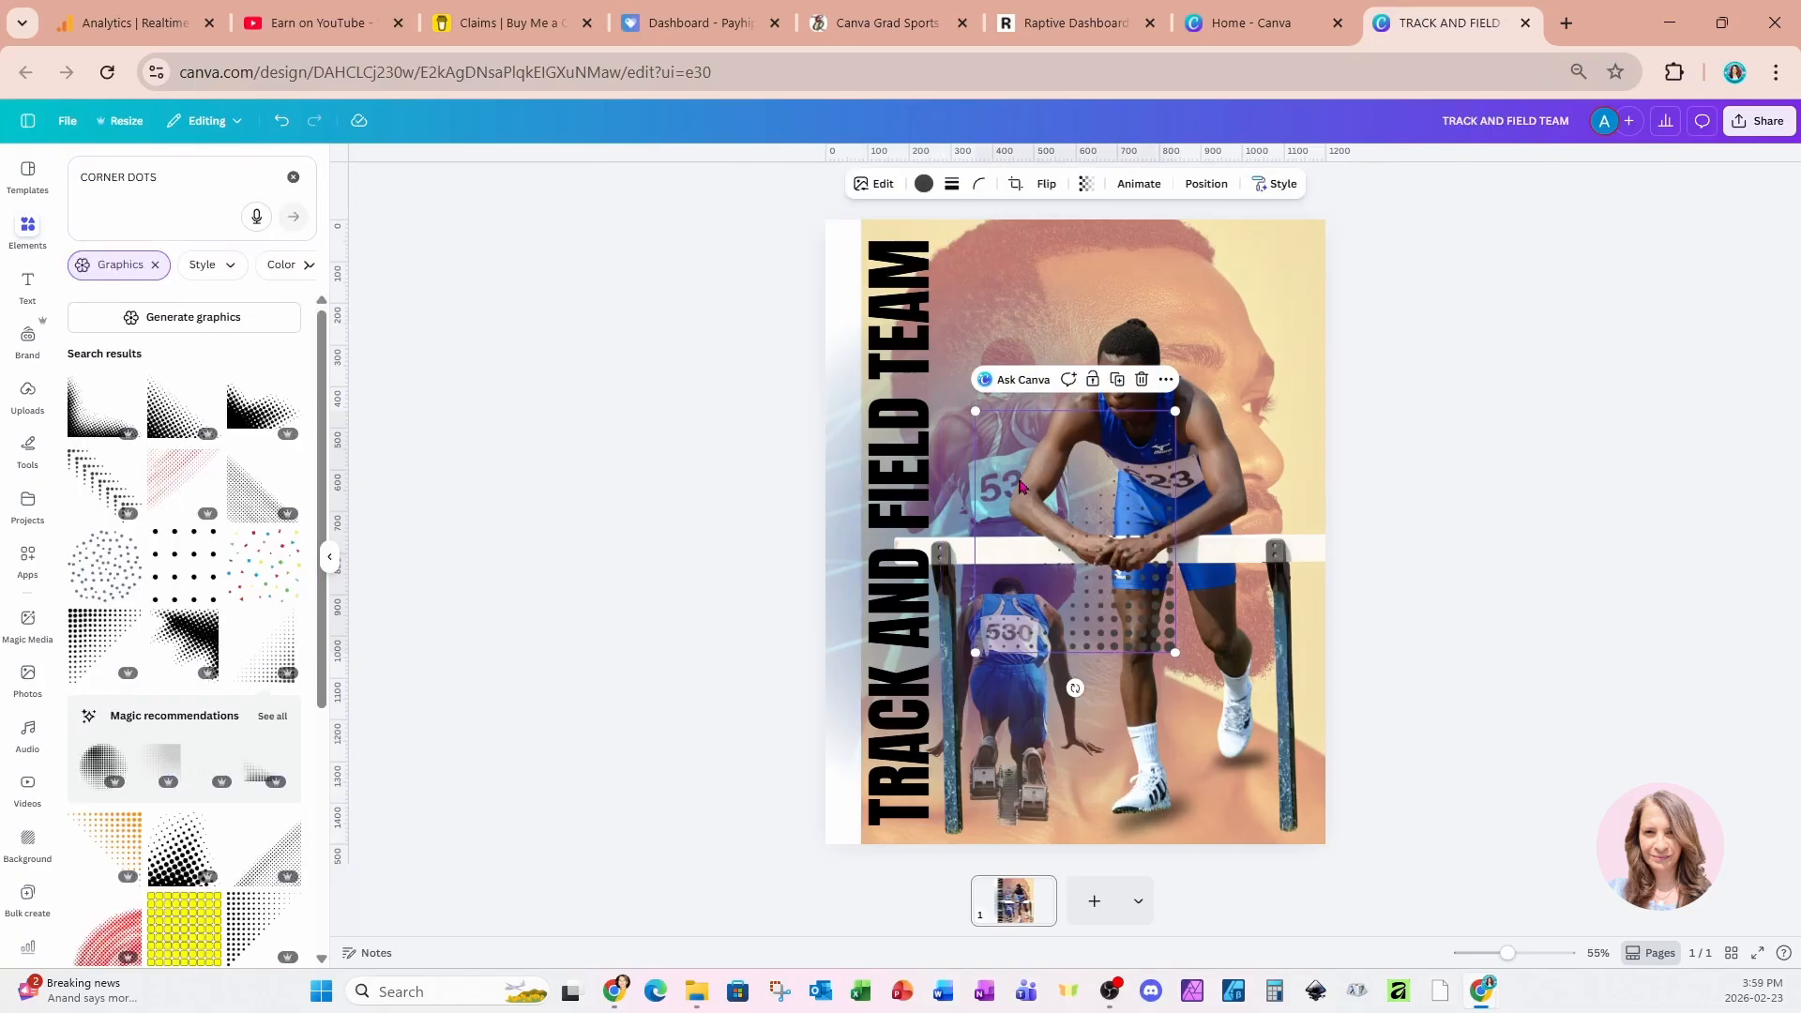
- Rotate the dot pattern so its largest dots face the upper-left, and fit it into the poster's upper-left corner
drag(1075, 688, 1123, 465)
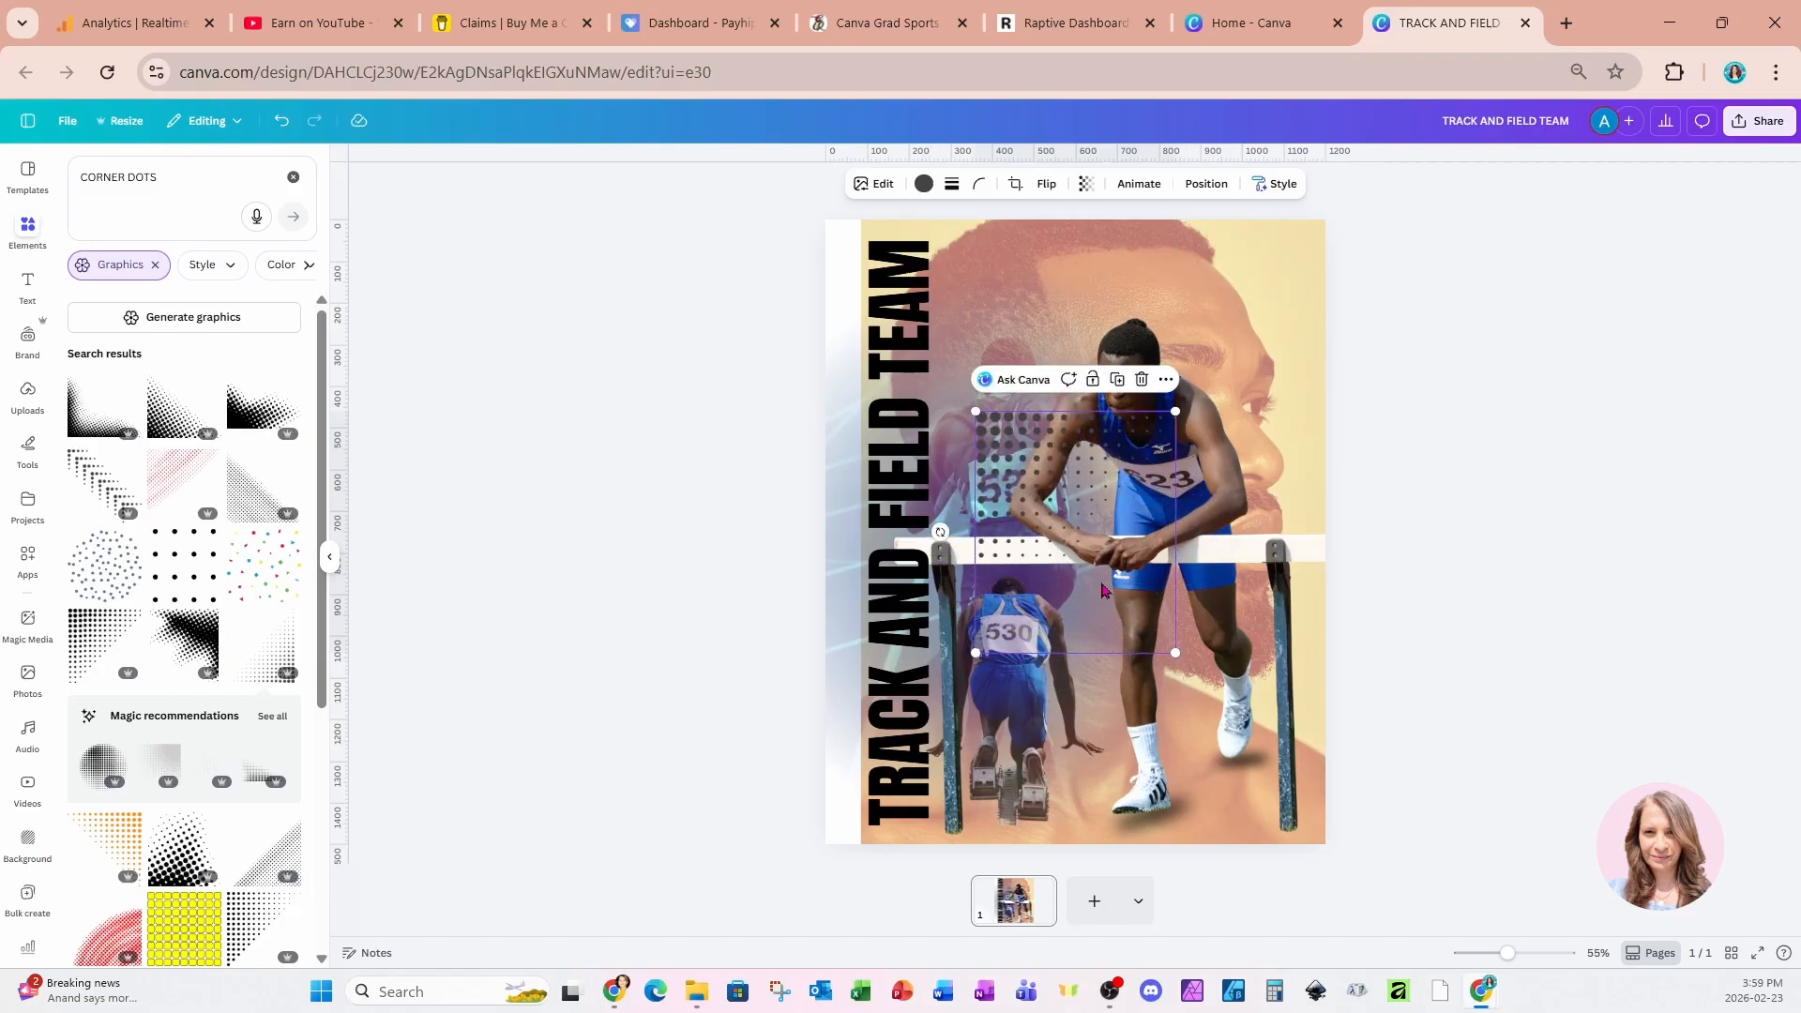
drag(1102, 590, 950, 396)
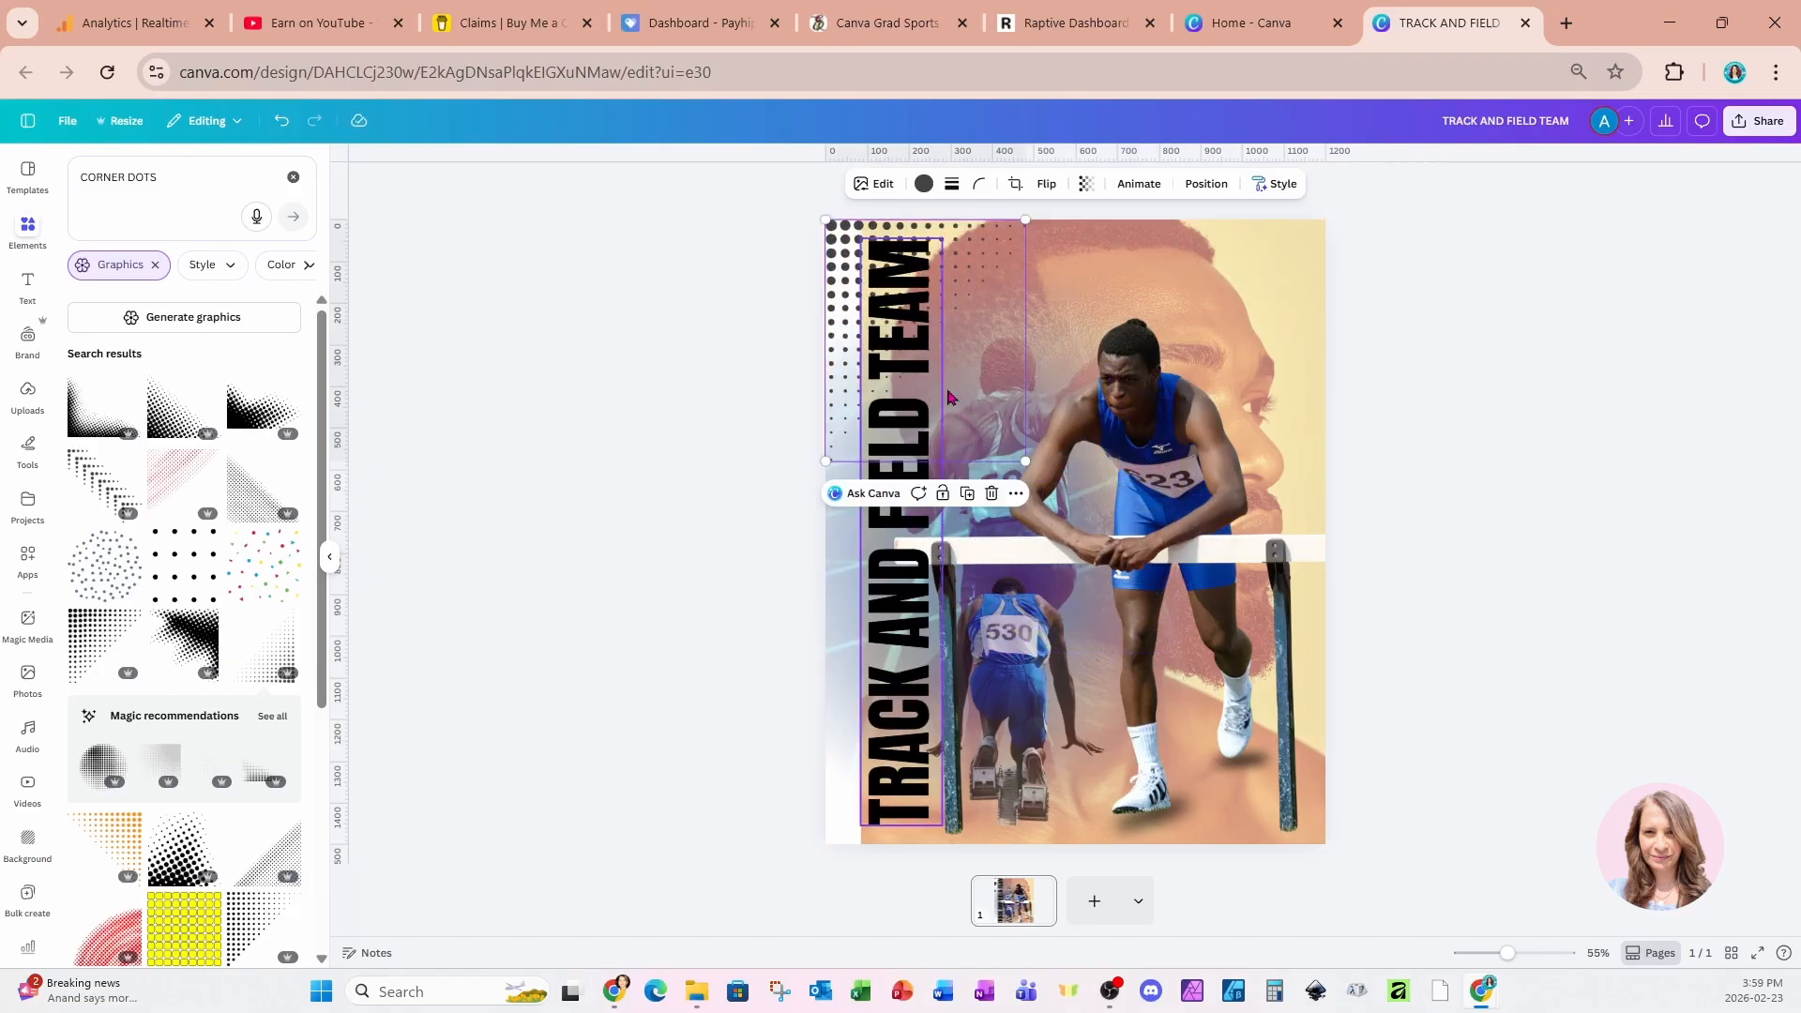
- Recolour the dot pattern light orange and enlarge it to reach about halfway across and down the poster
click(924, 183)
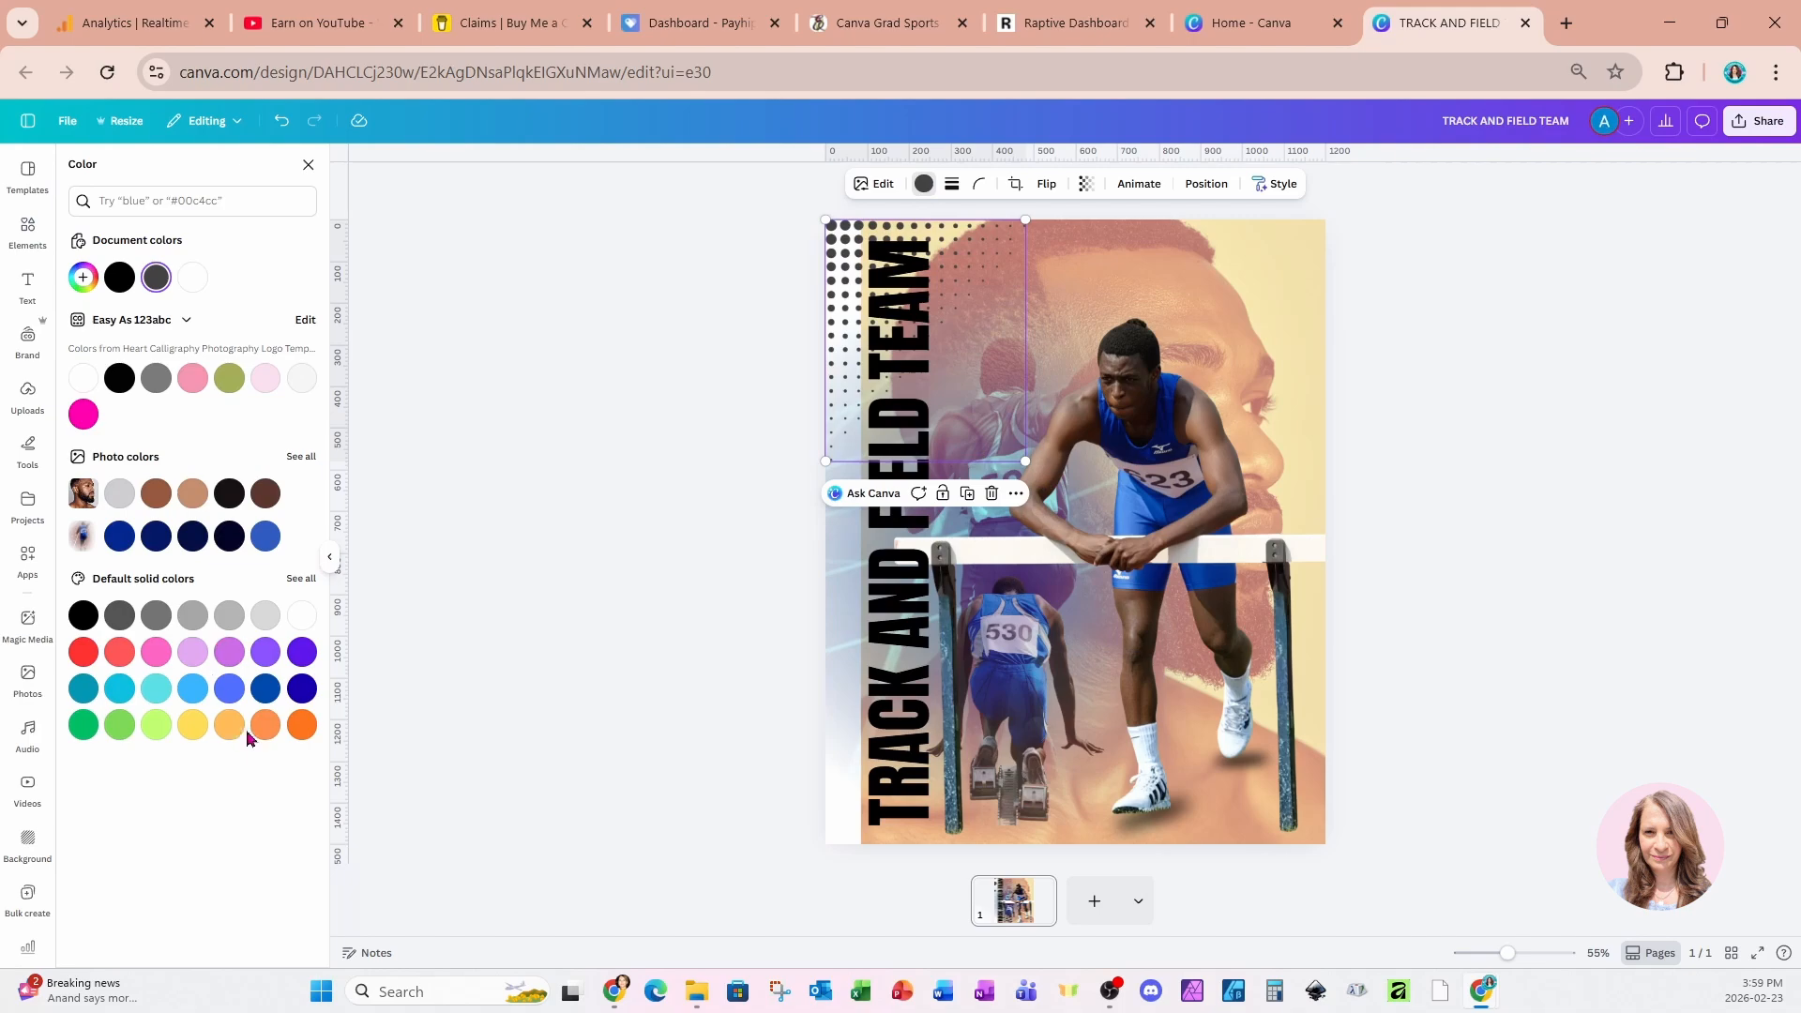
click(229, 725)
drag(1026, 461, 1088, 543)
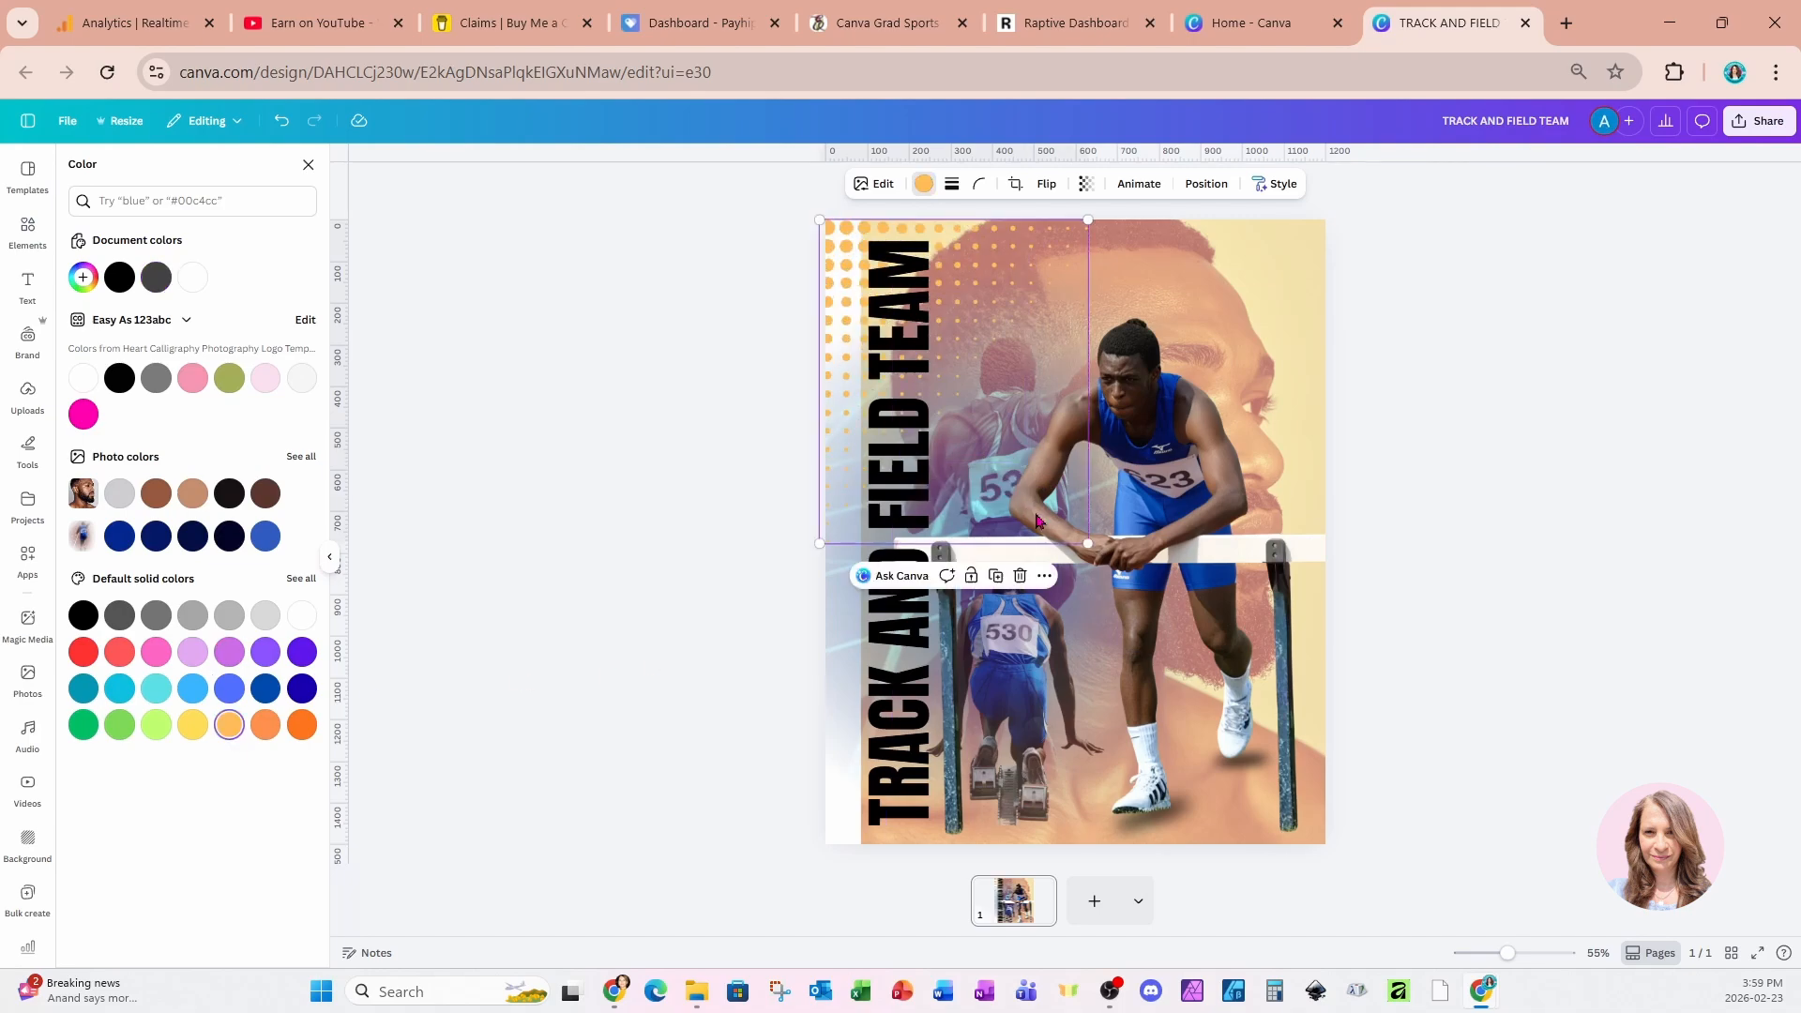
click(1409, 454)
- Add a rectangle and shape it into a full-height vertical bar behind the title, slightly wider than the lettering
click(1222, 424)
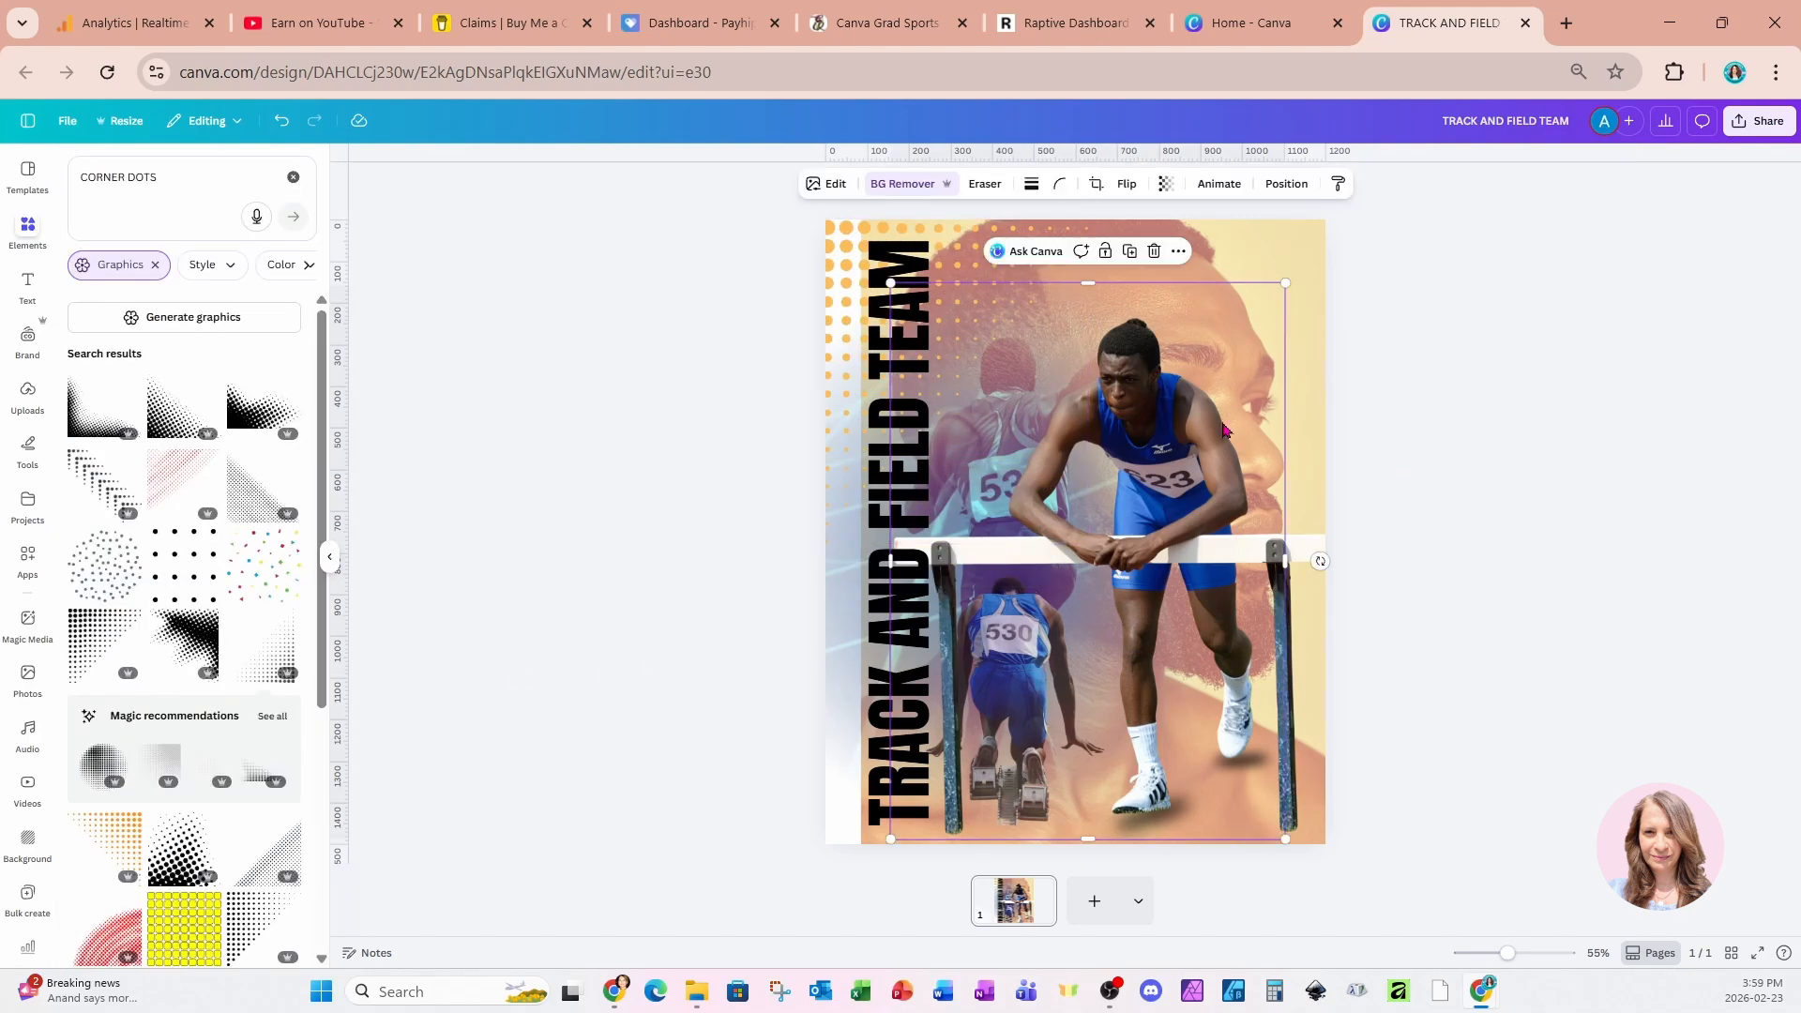
key(r)
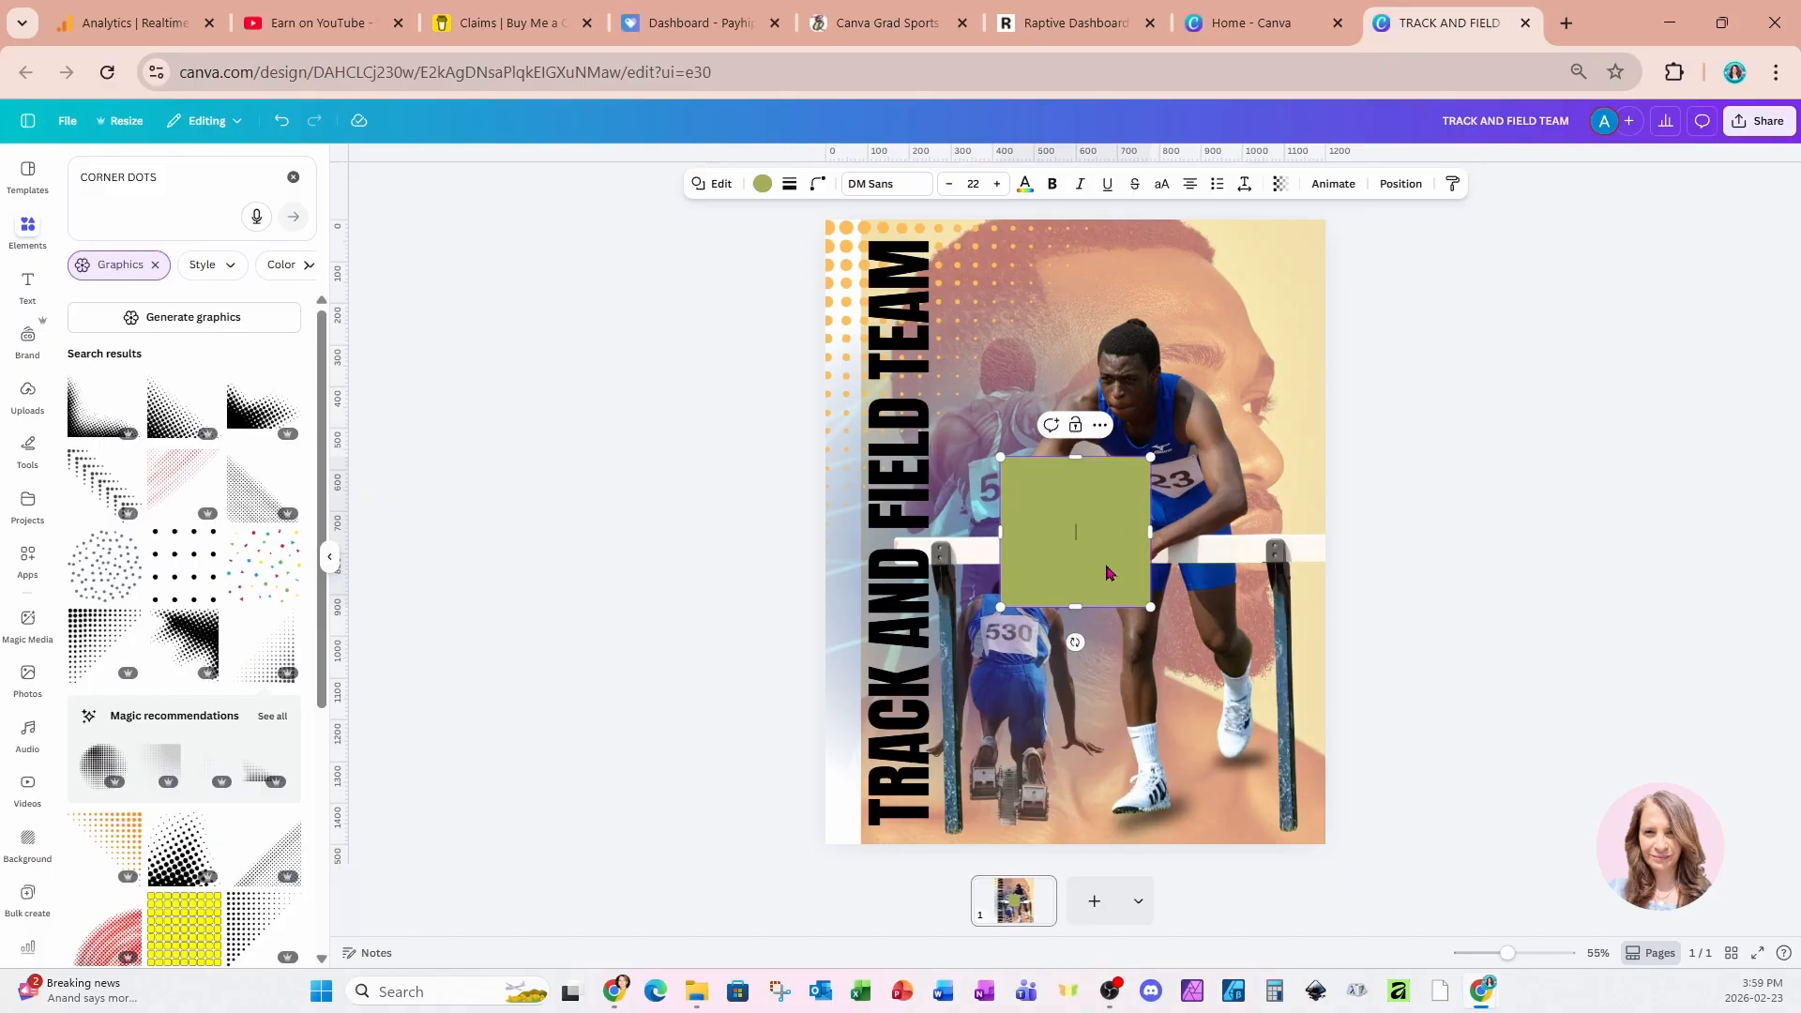
drag(1104, 567, 856, 317)
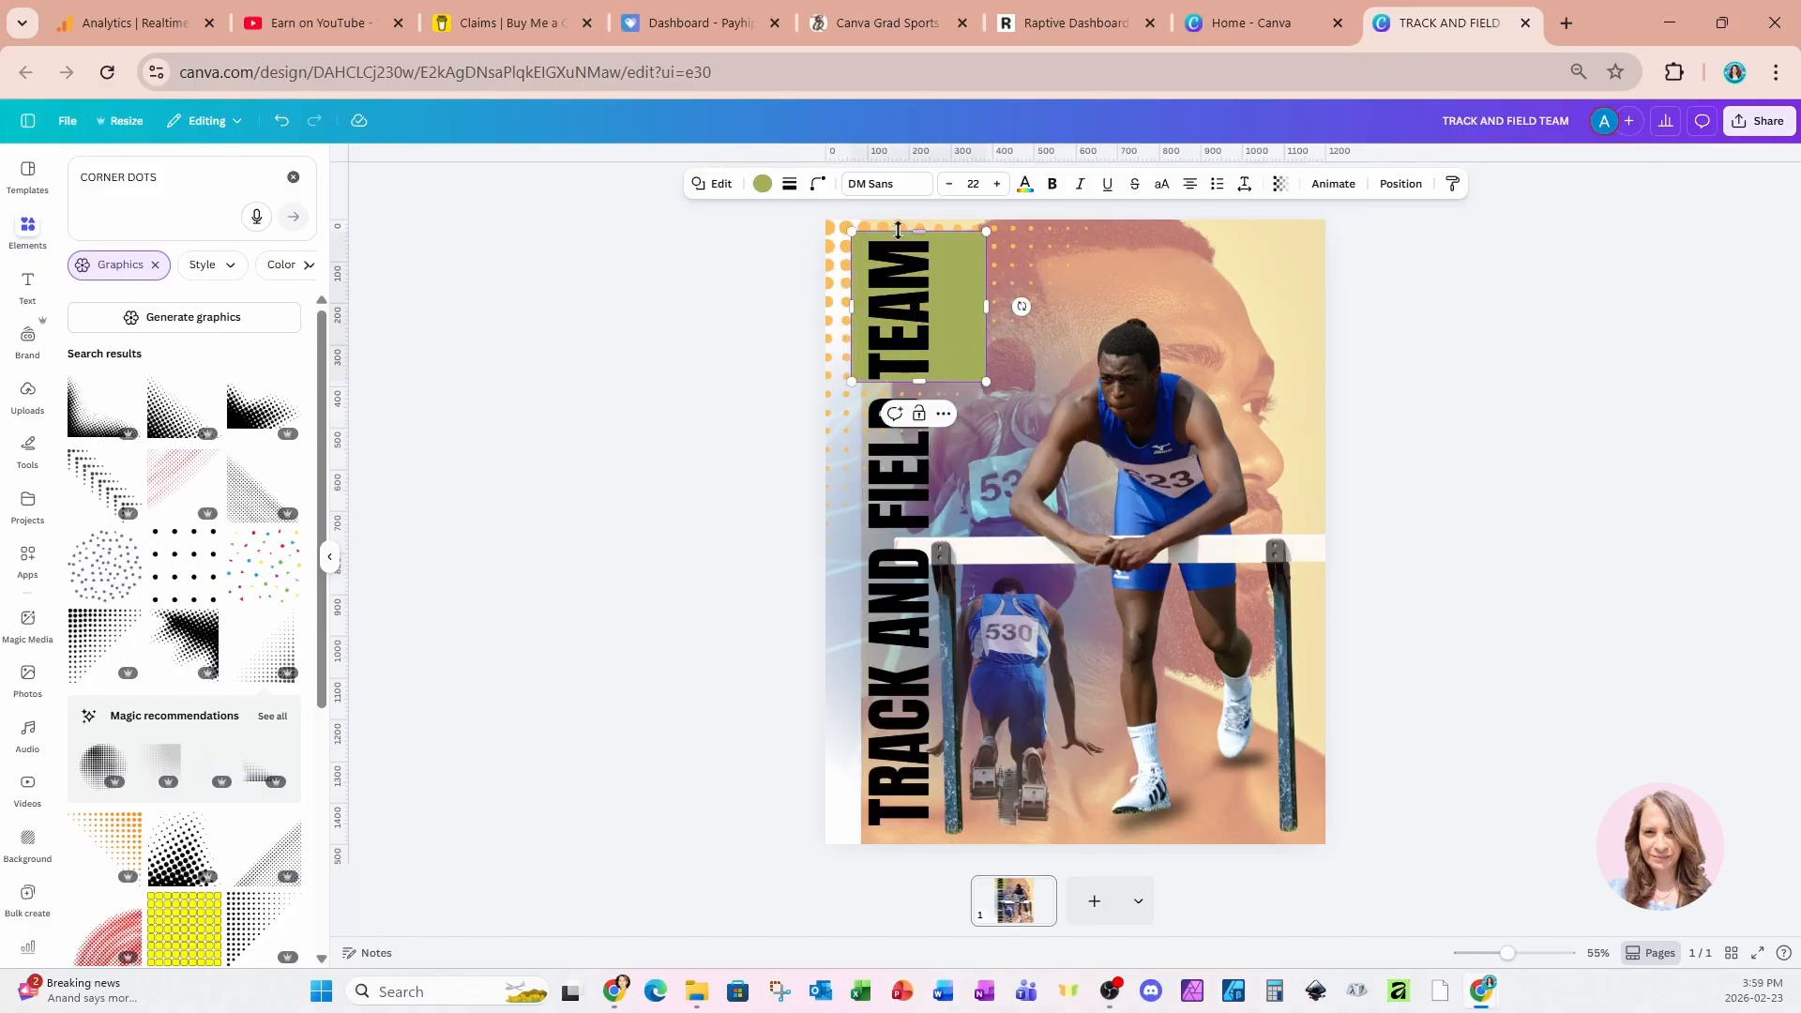
drag(920, 229, 922, 220)
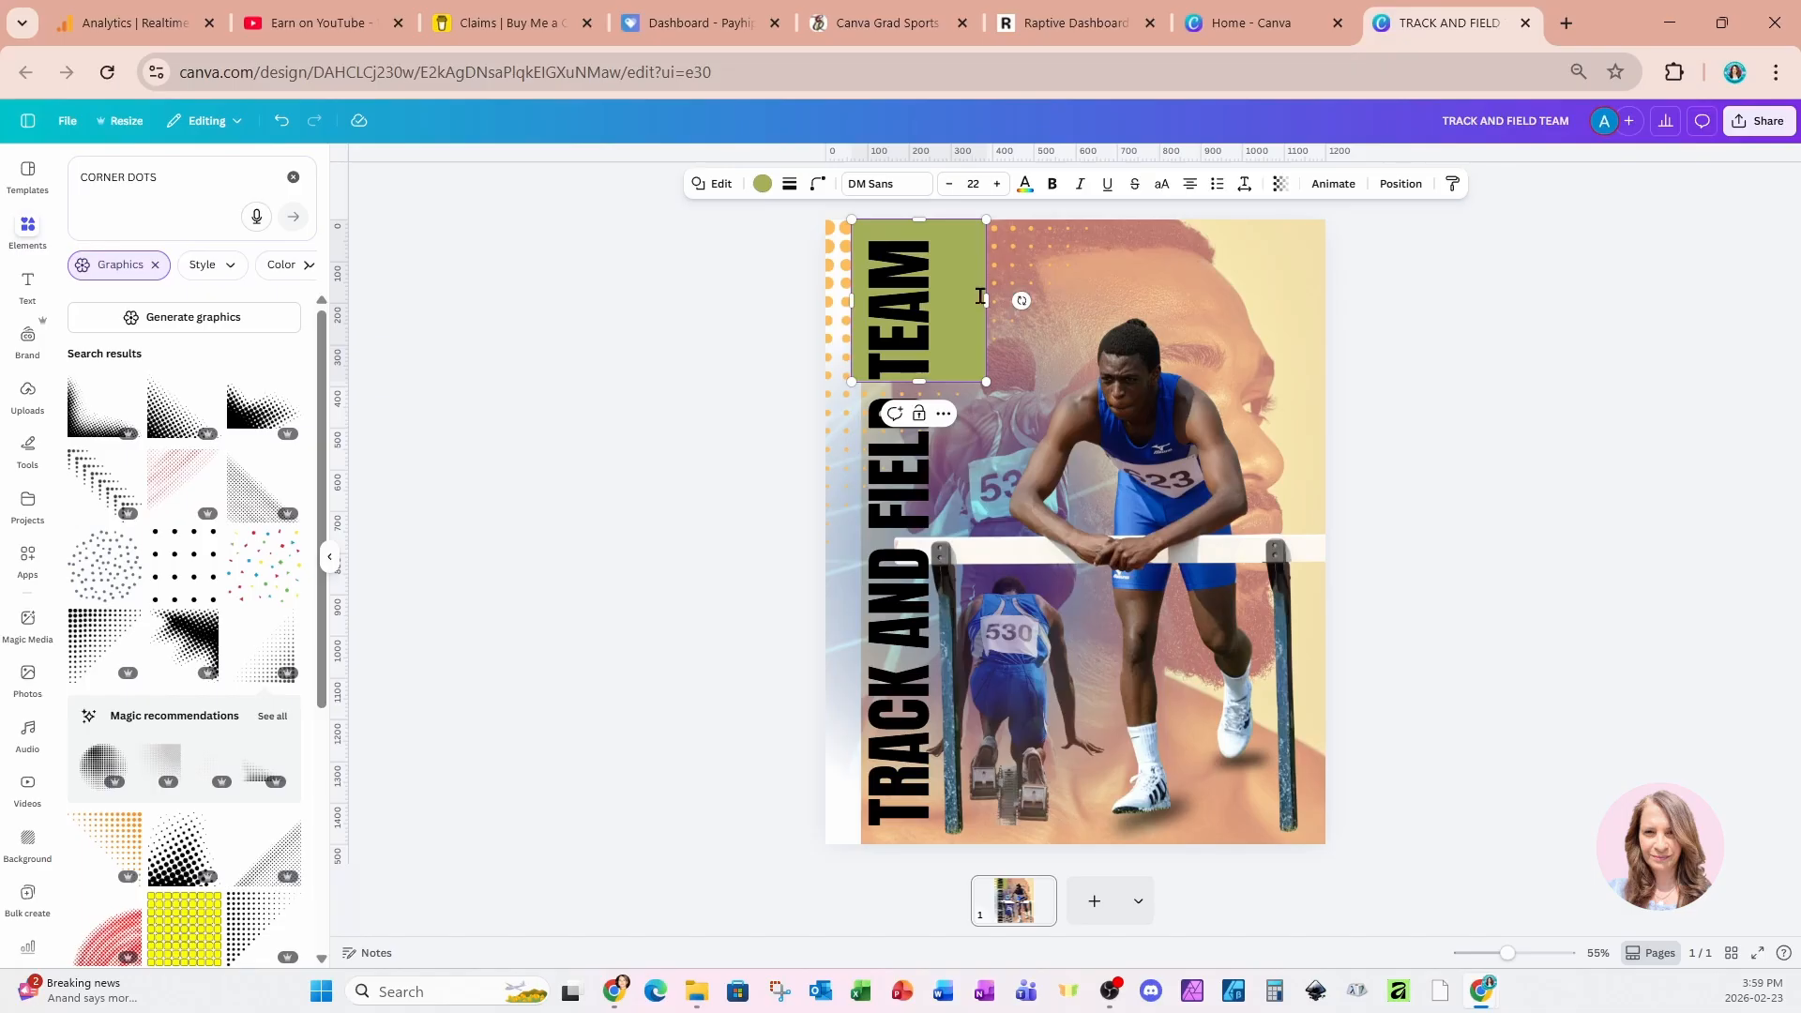
drag(992, 300, 950, 300)
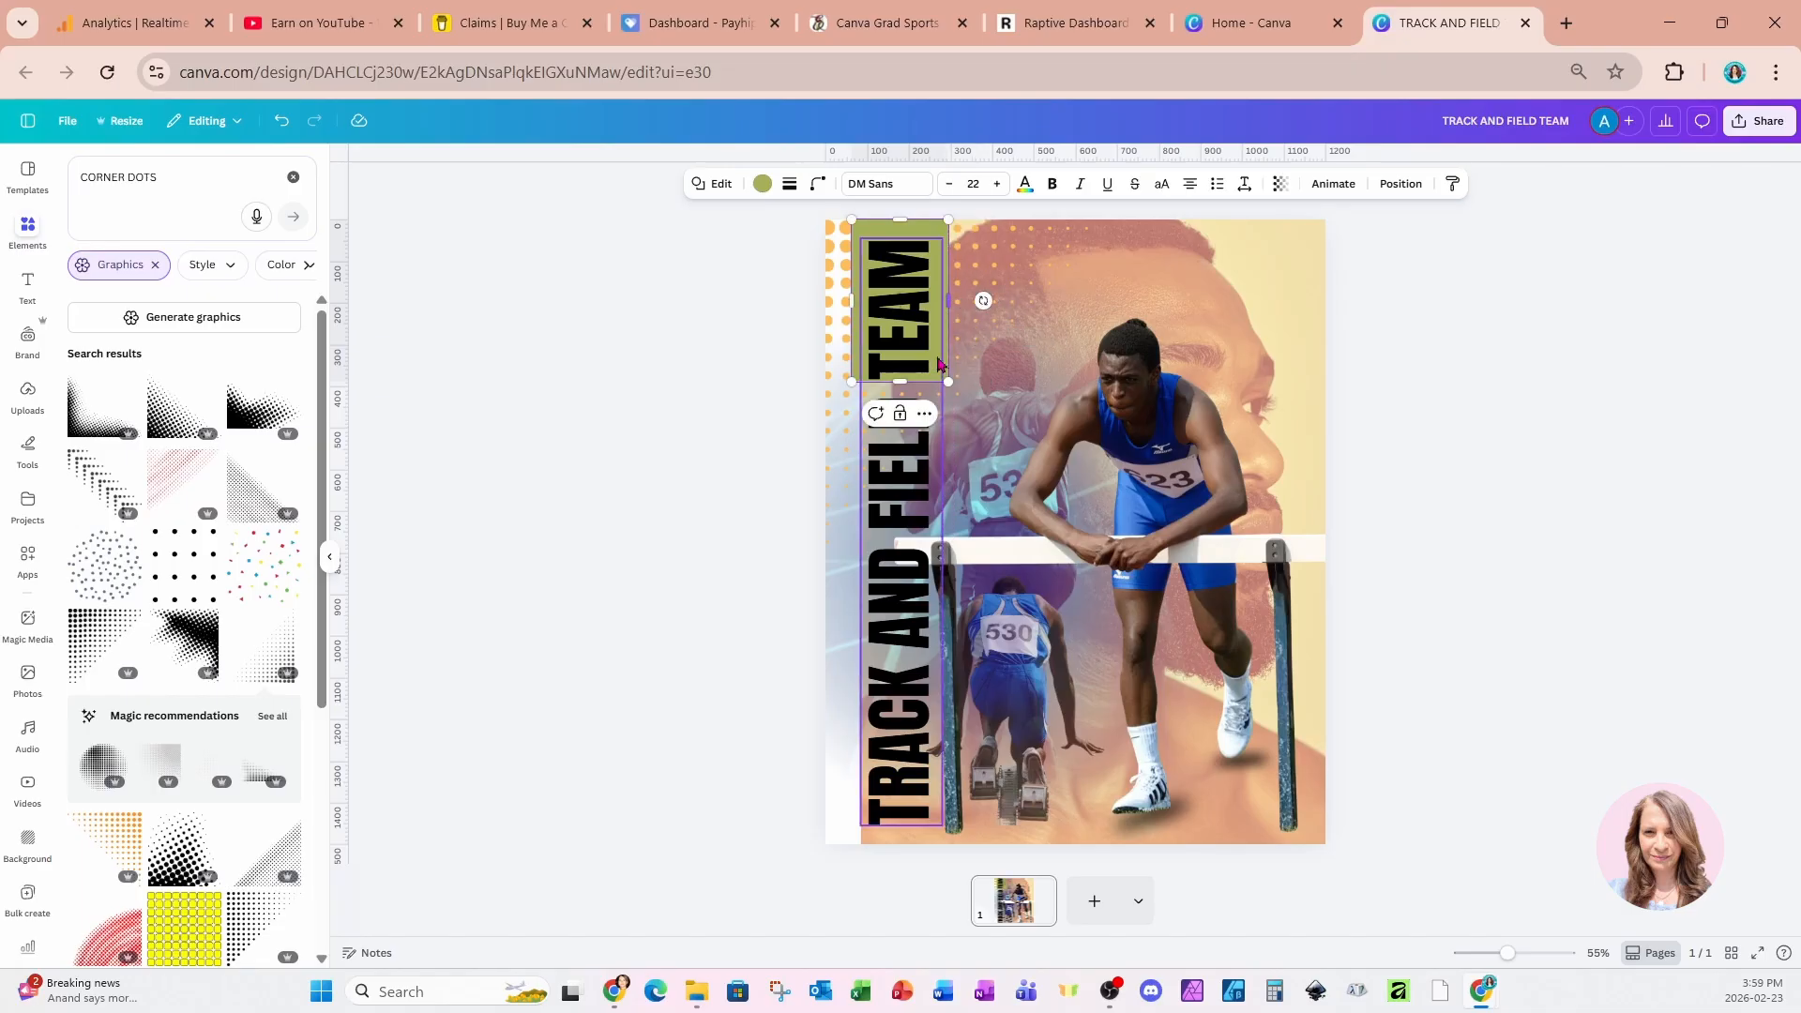
drag(906, 381, 933, 847)
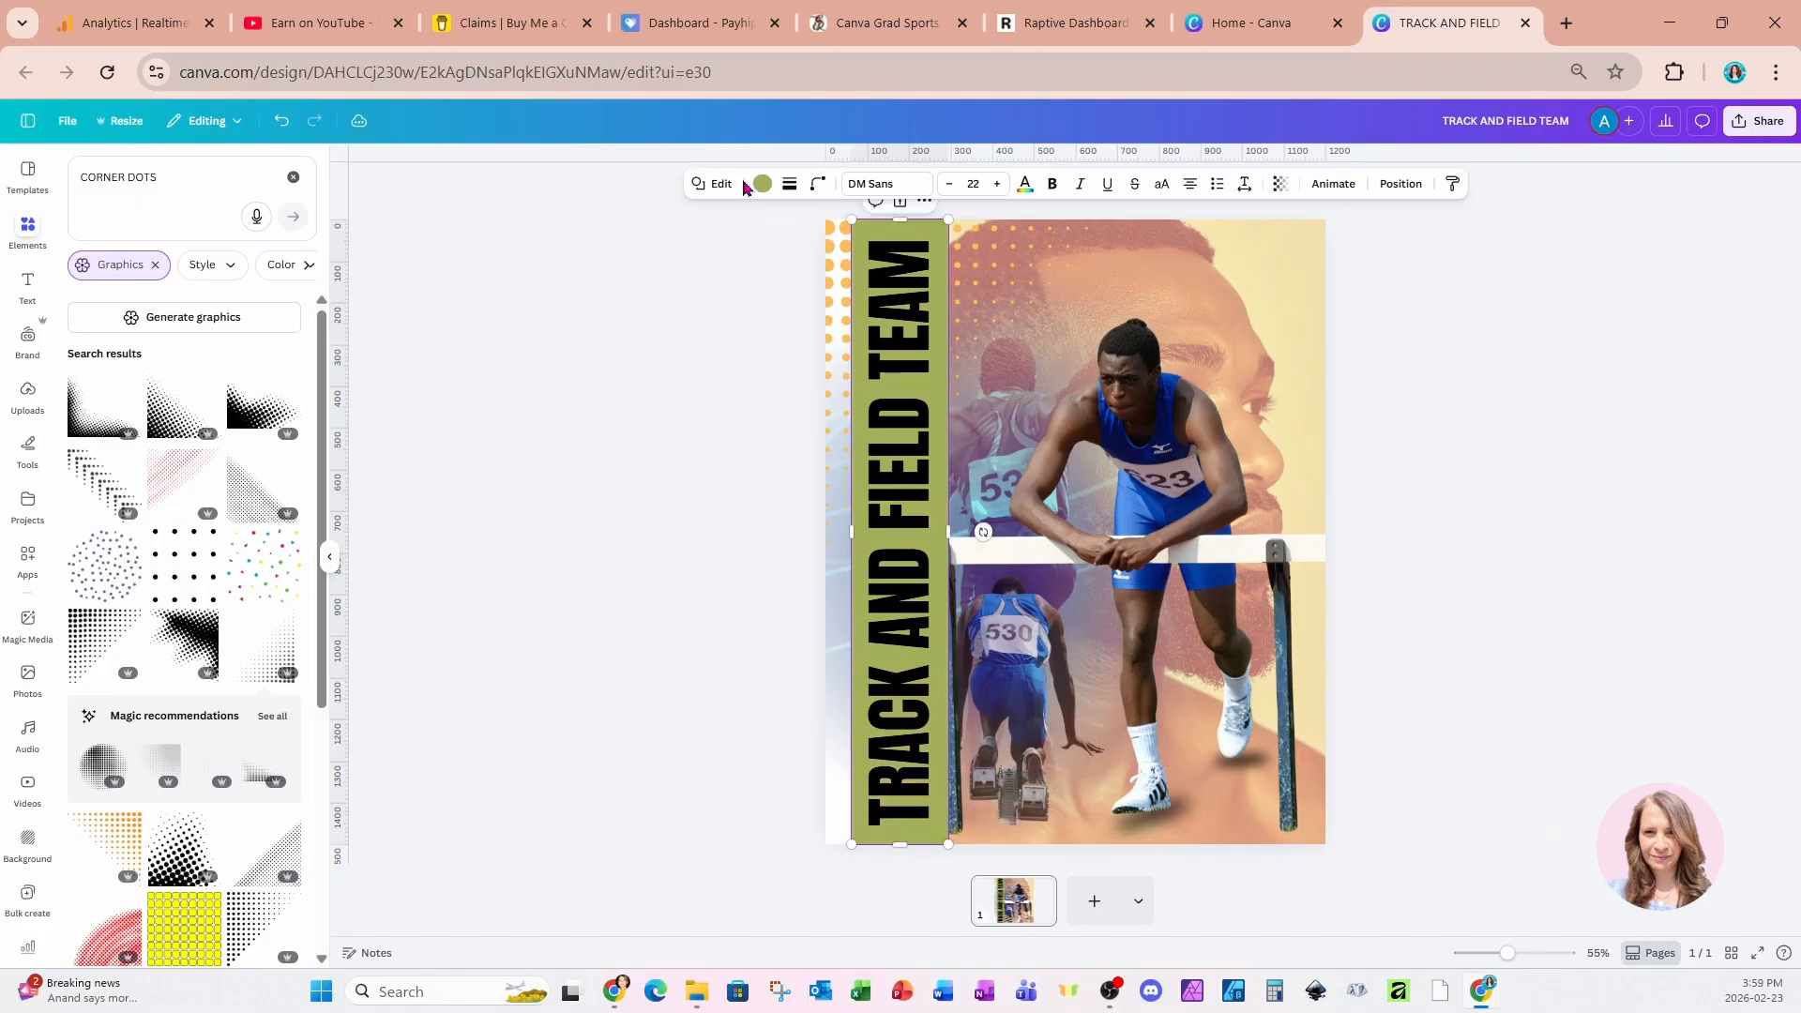
- Fill the vertical bar with the medium blue sampled from the hurdler photo's colours
click(763, 184)
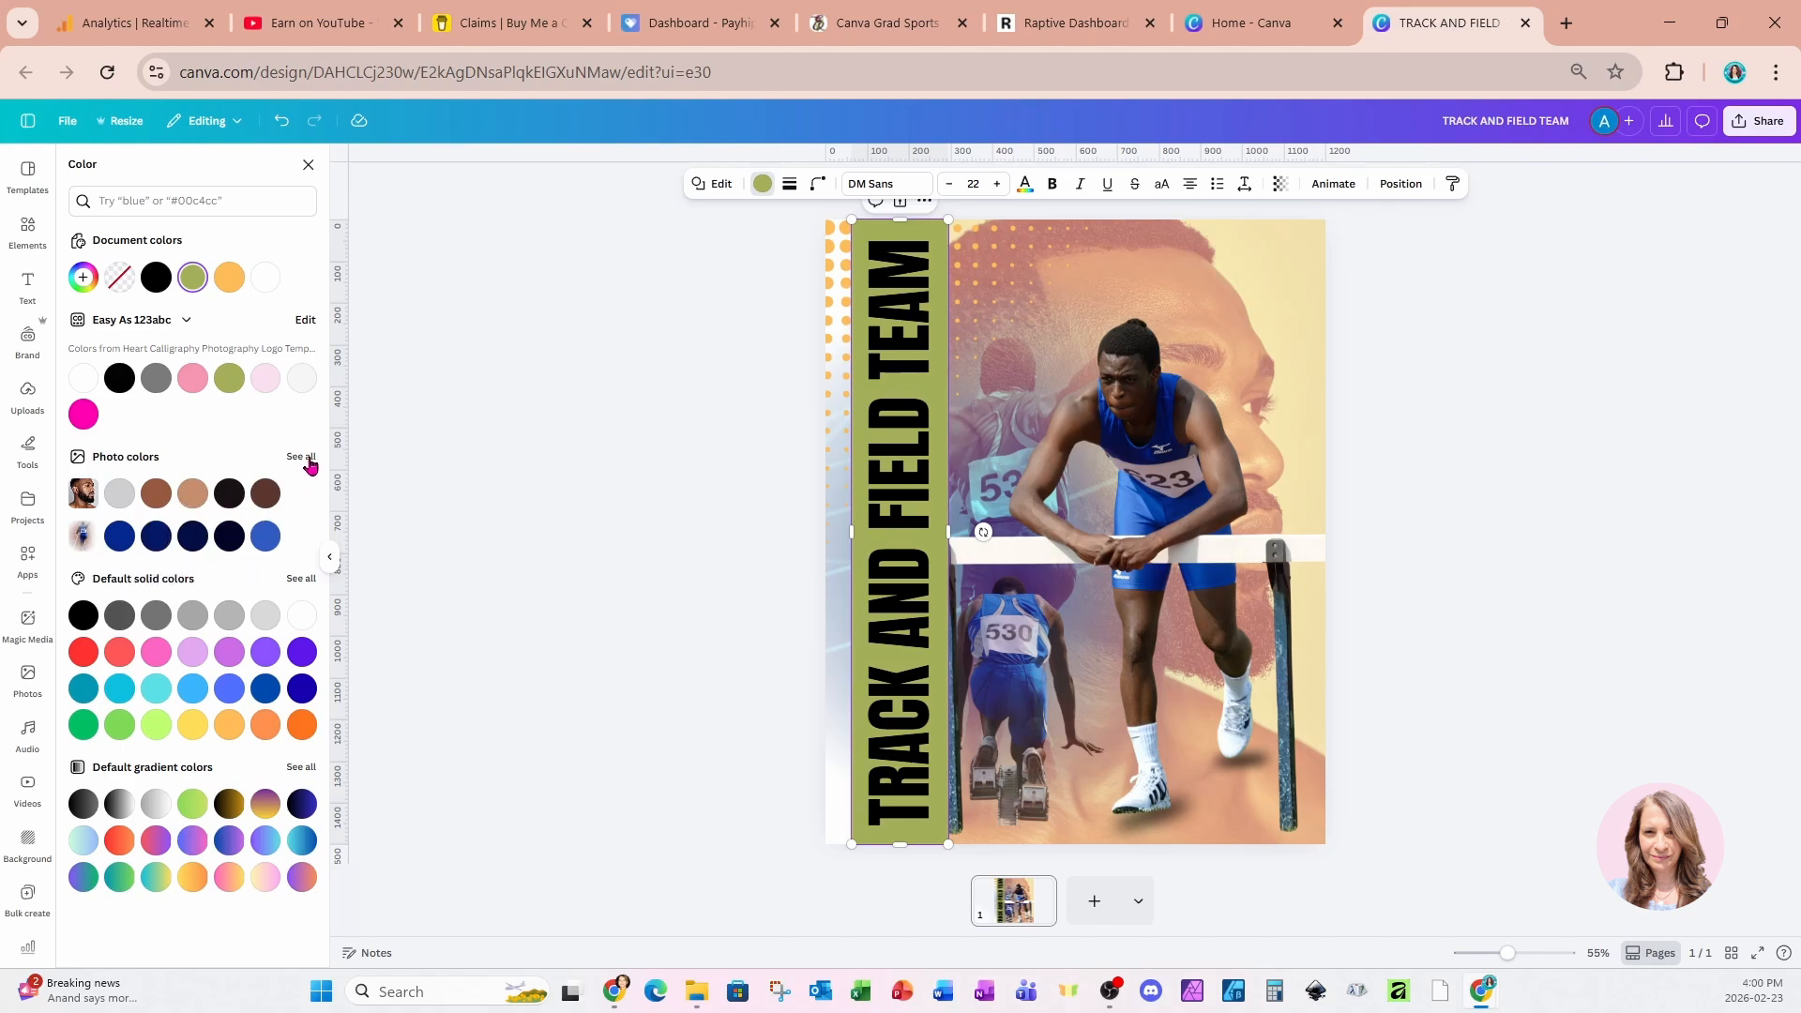
click(301, 458)
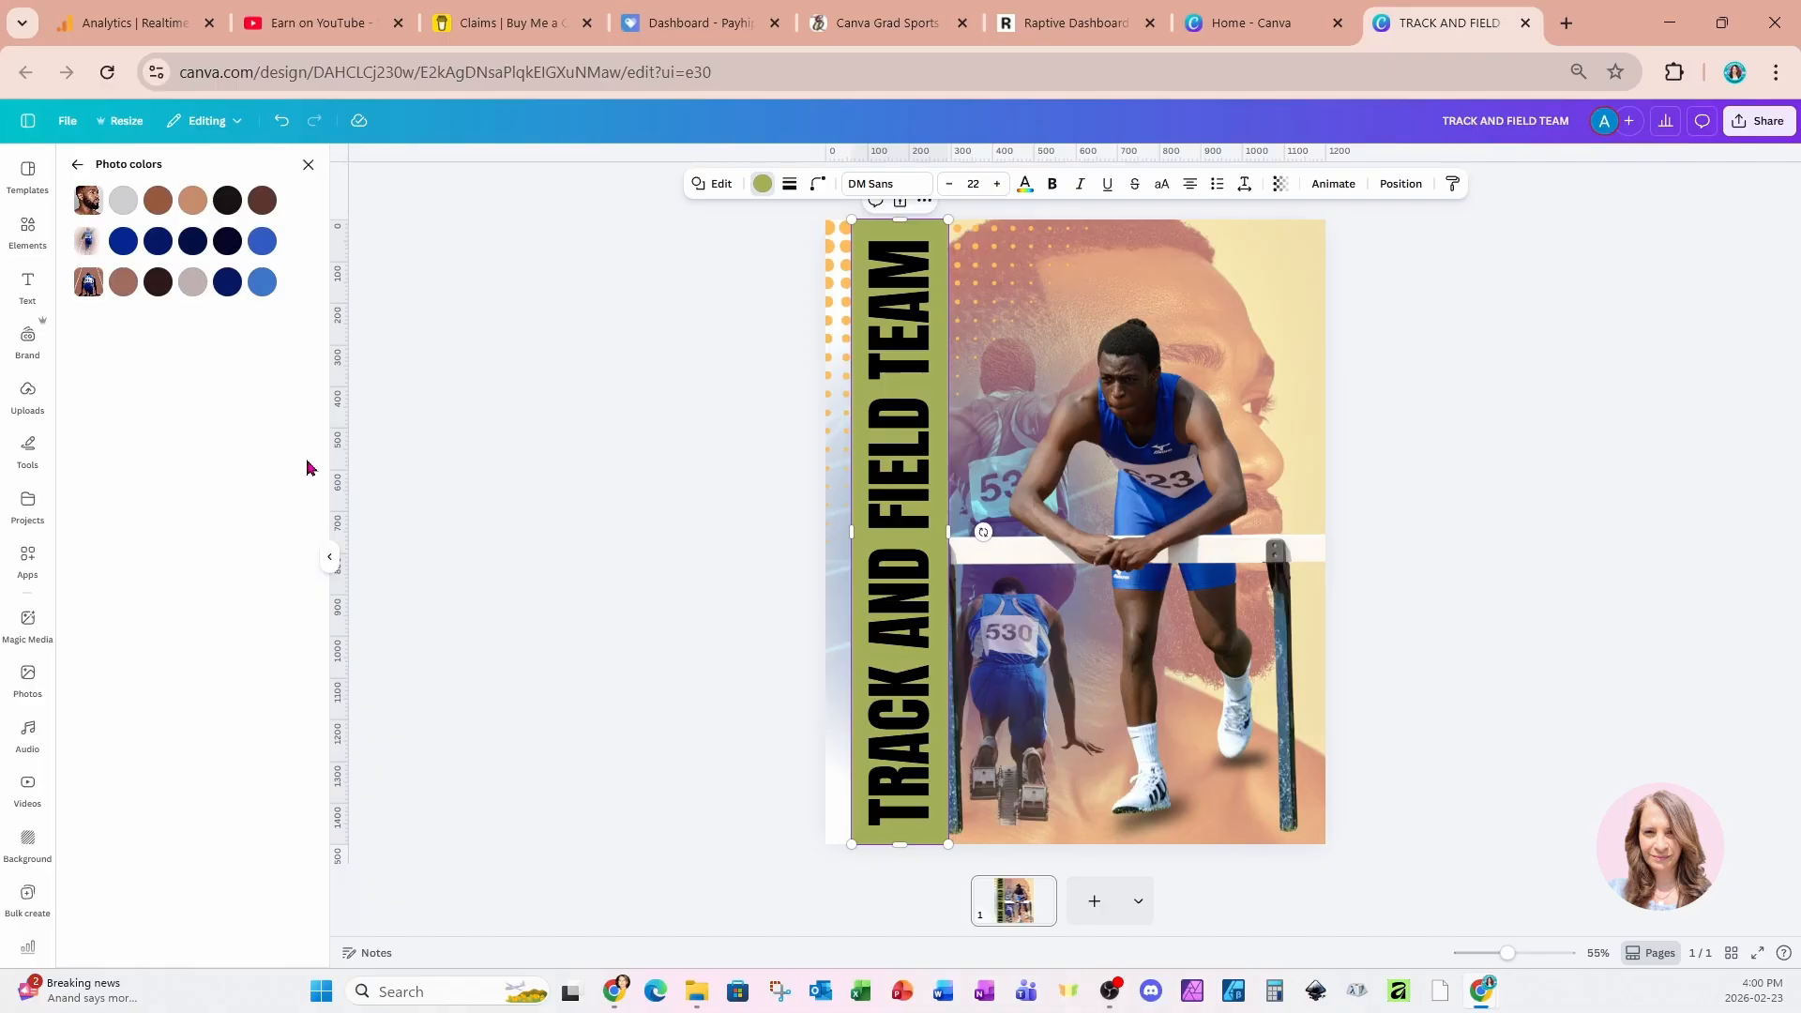
click(263, 283)
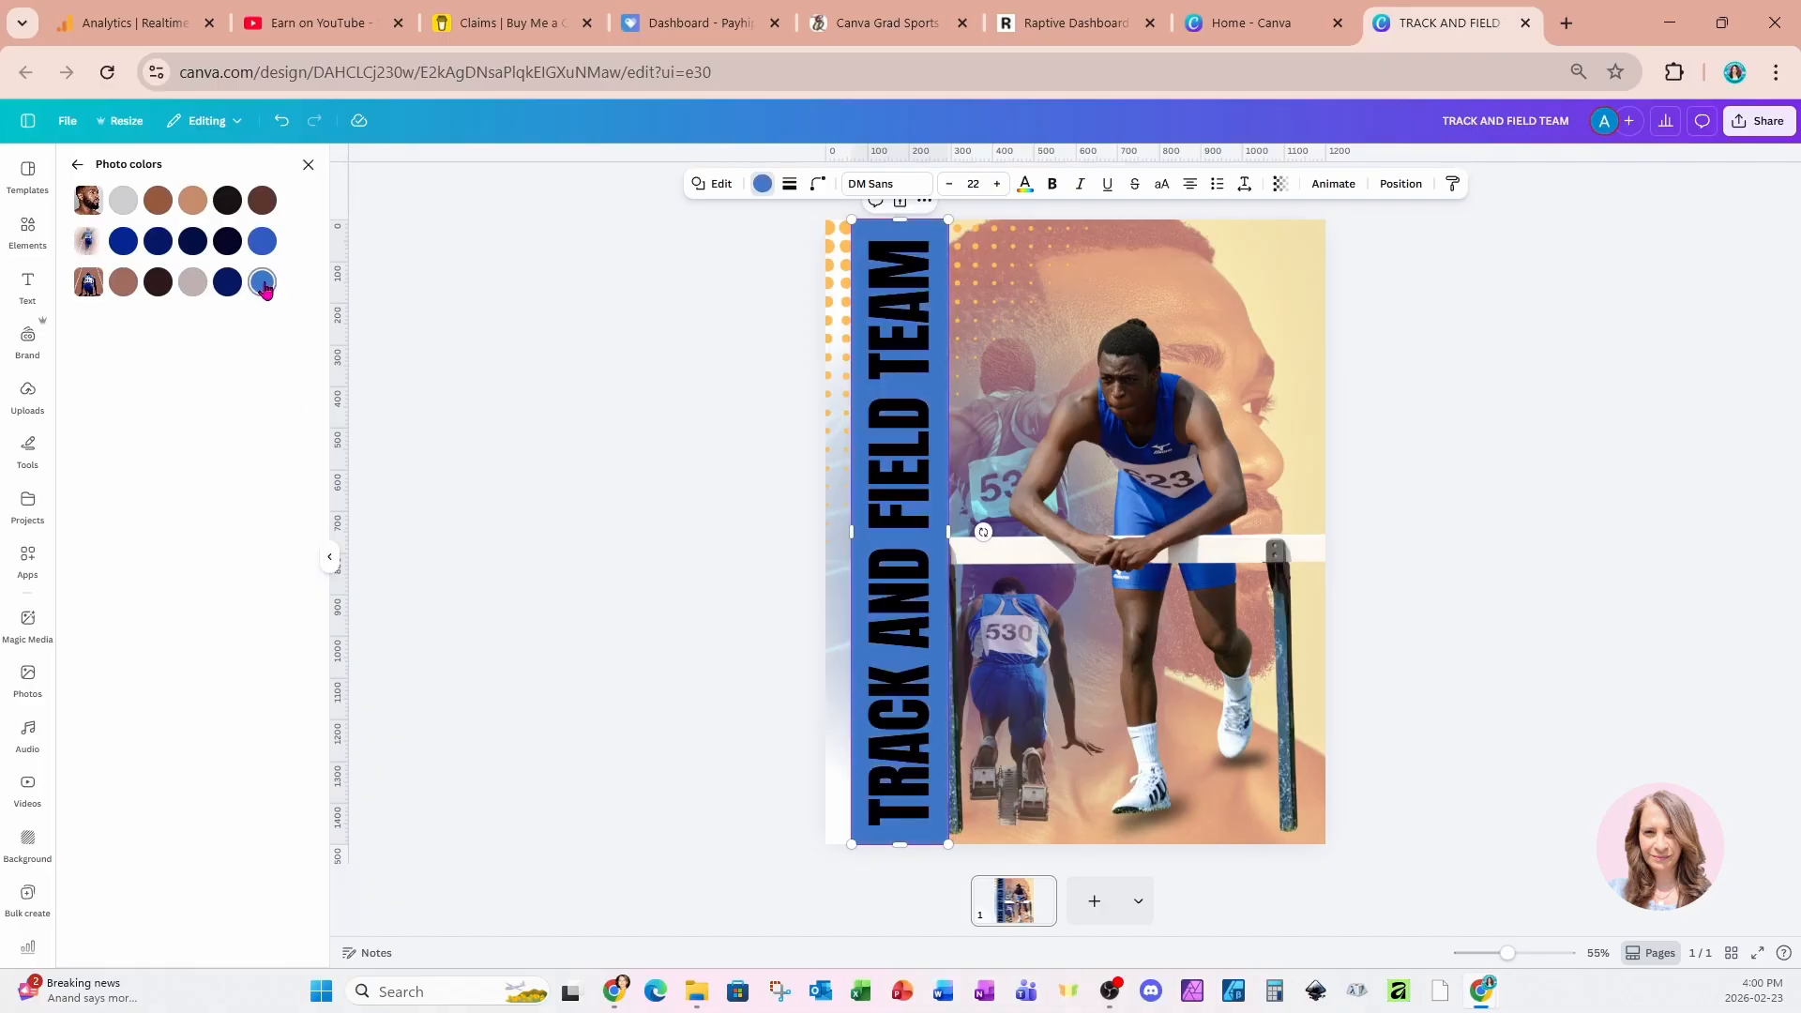
- Recolour the vertical title text with the same light orange as the dot pattern
click(903, 300)
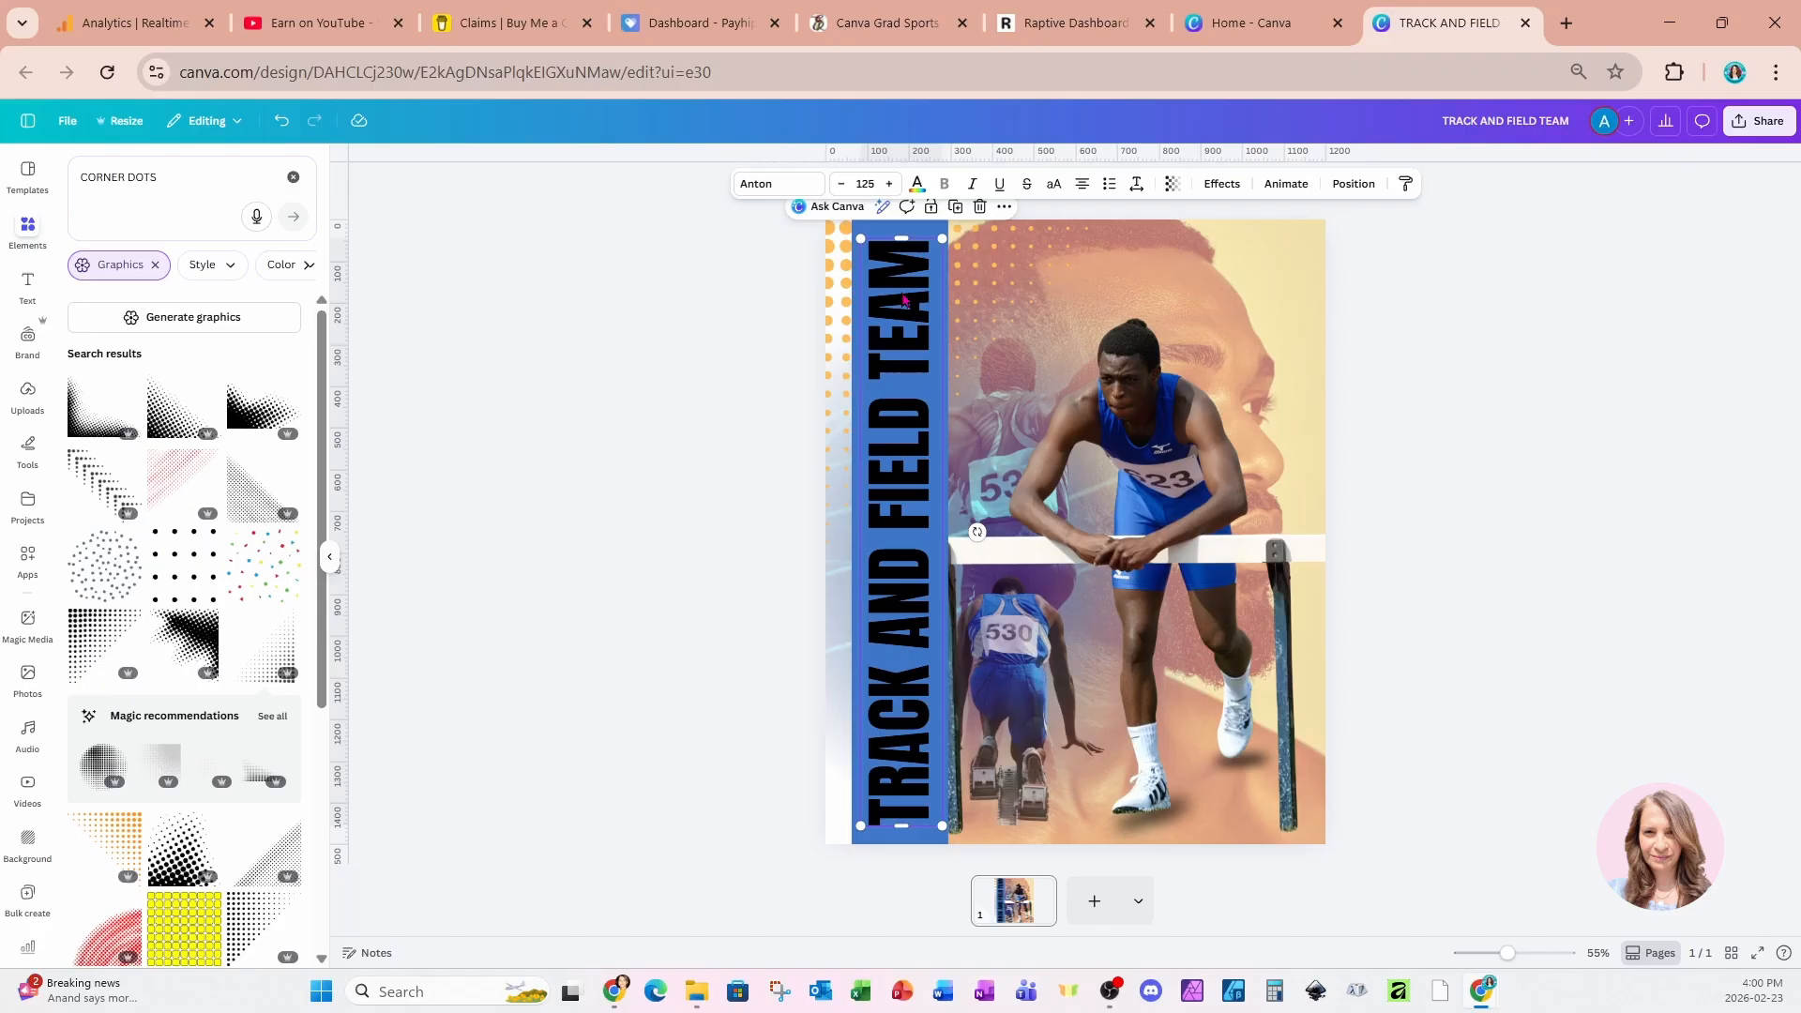
click(916, 184)
click(193, 280)
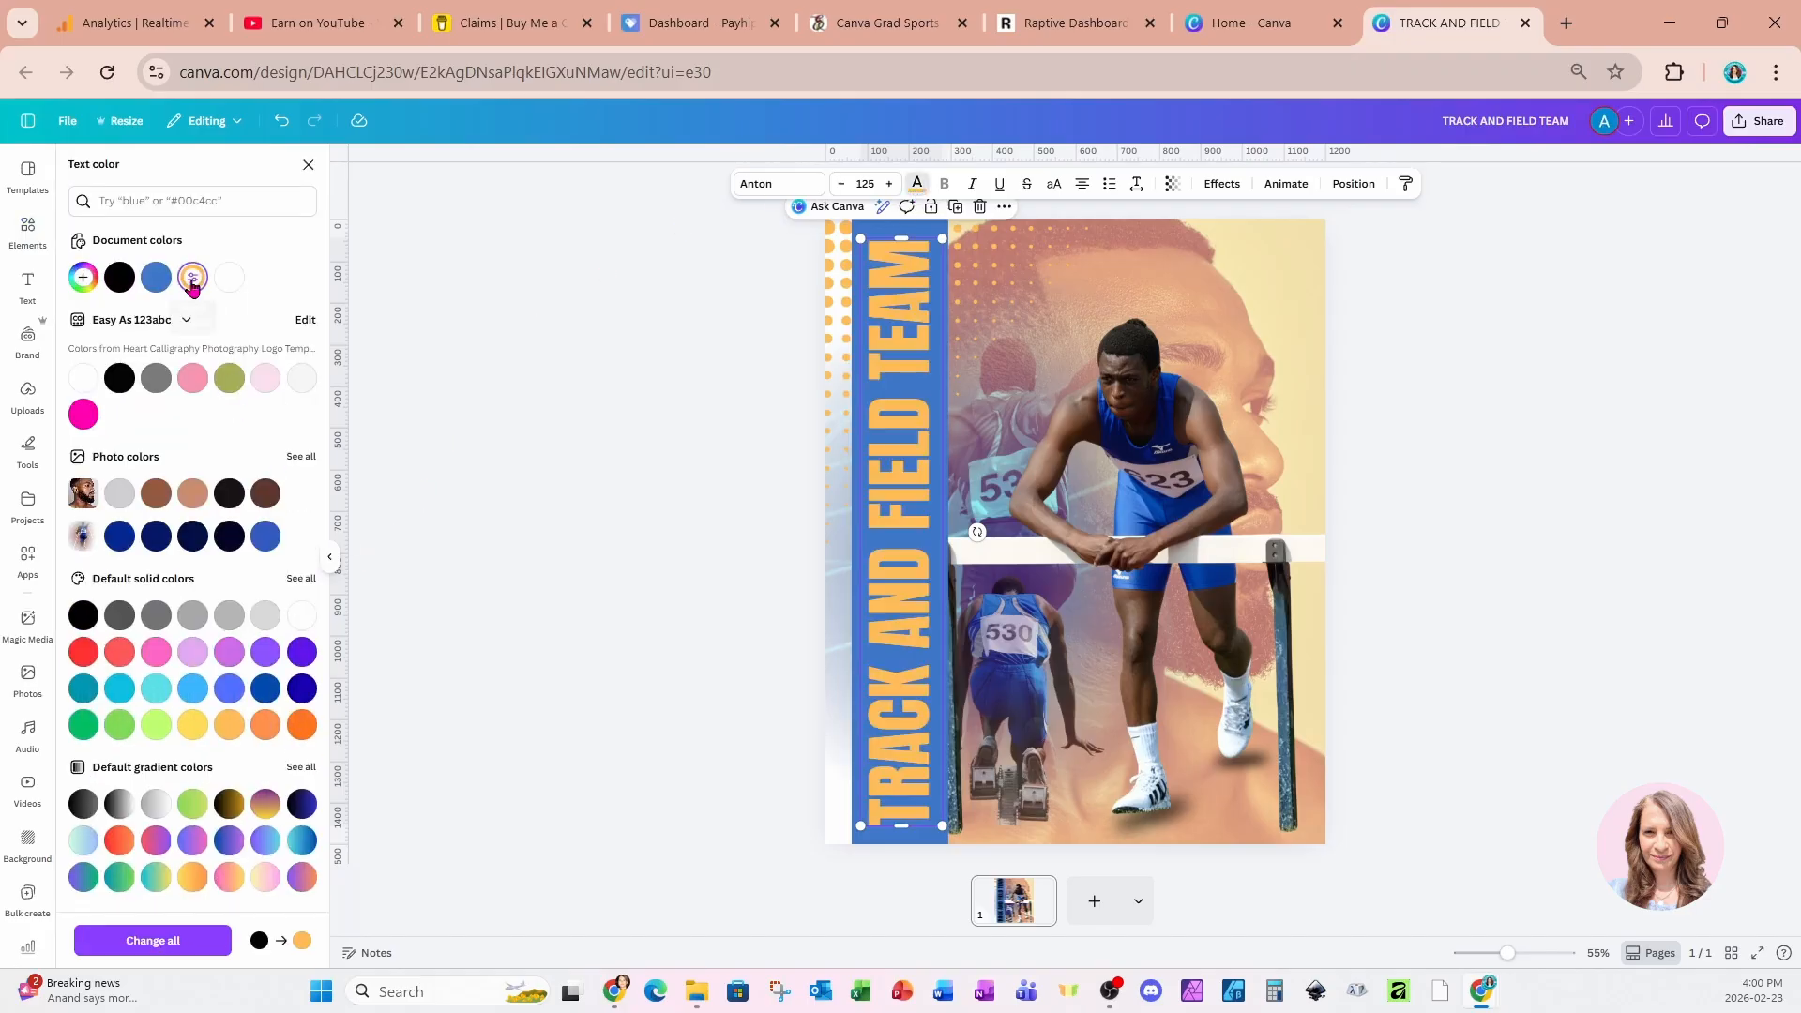
- Apply a Shadow effect to the title text and make the shadow black
click(1220, 184)
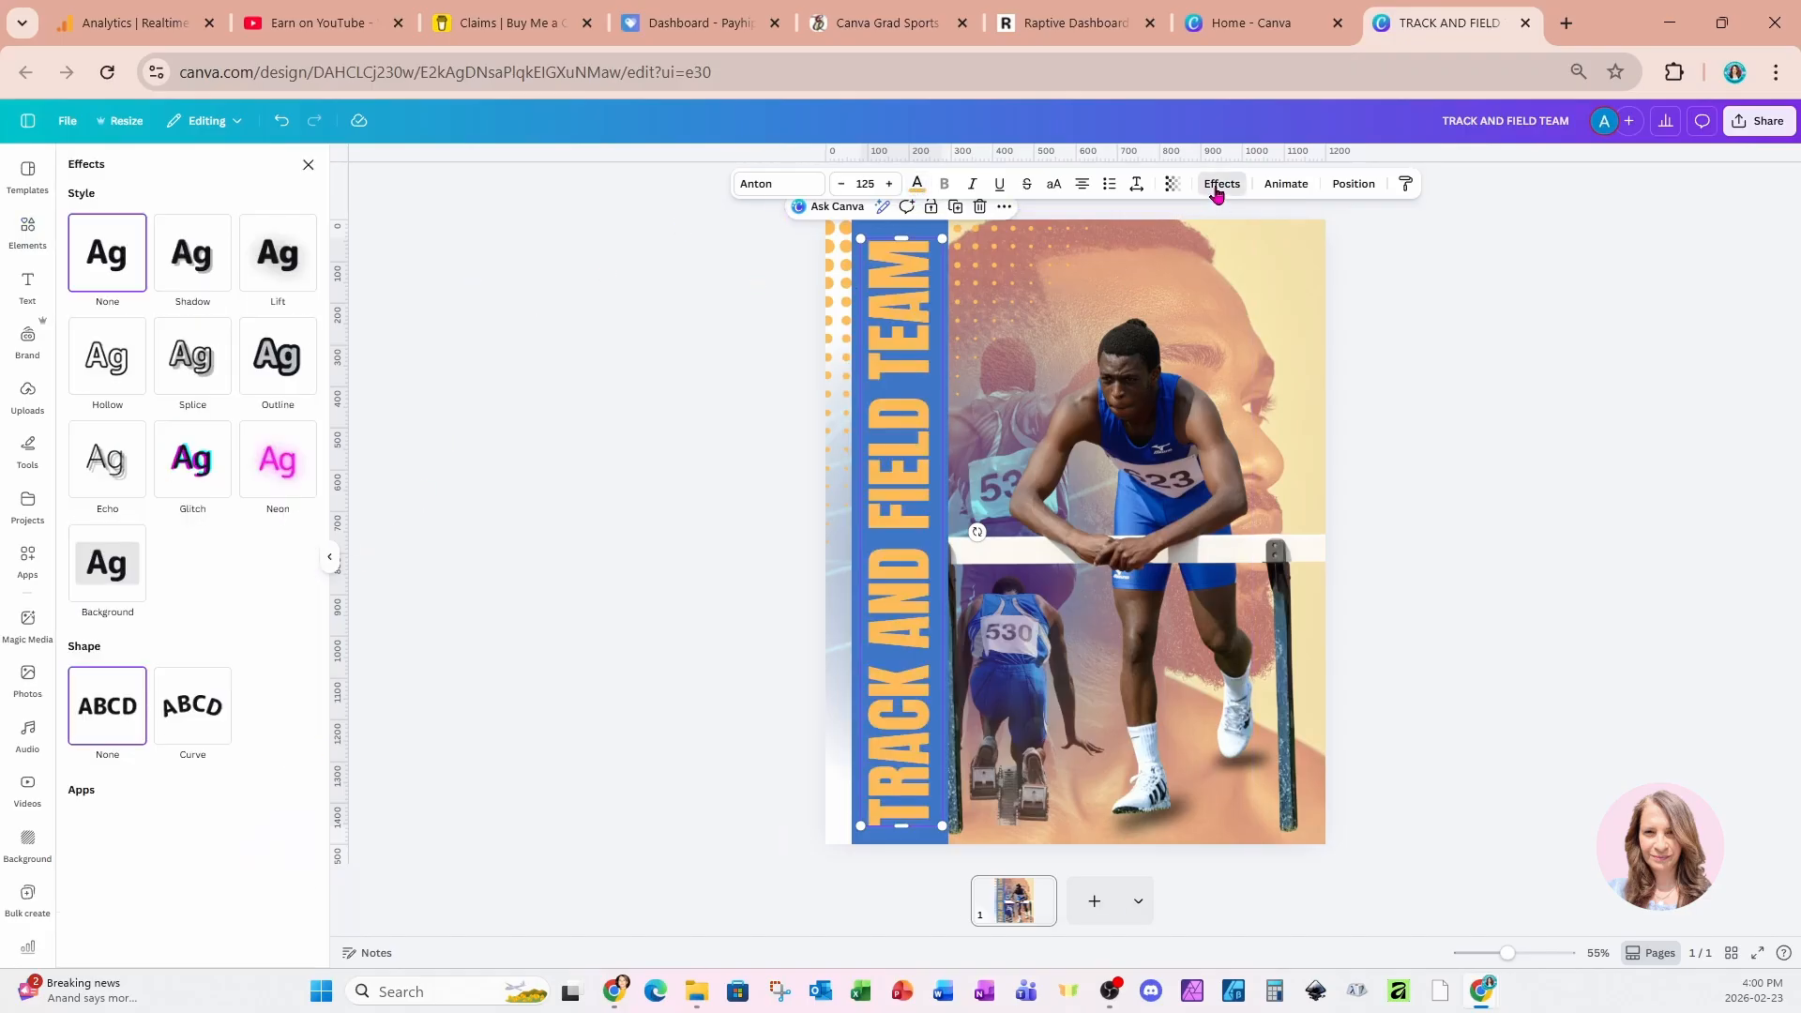
click(200, 262)
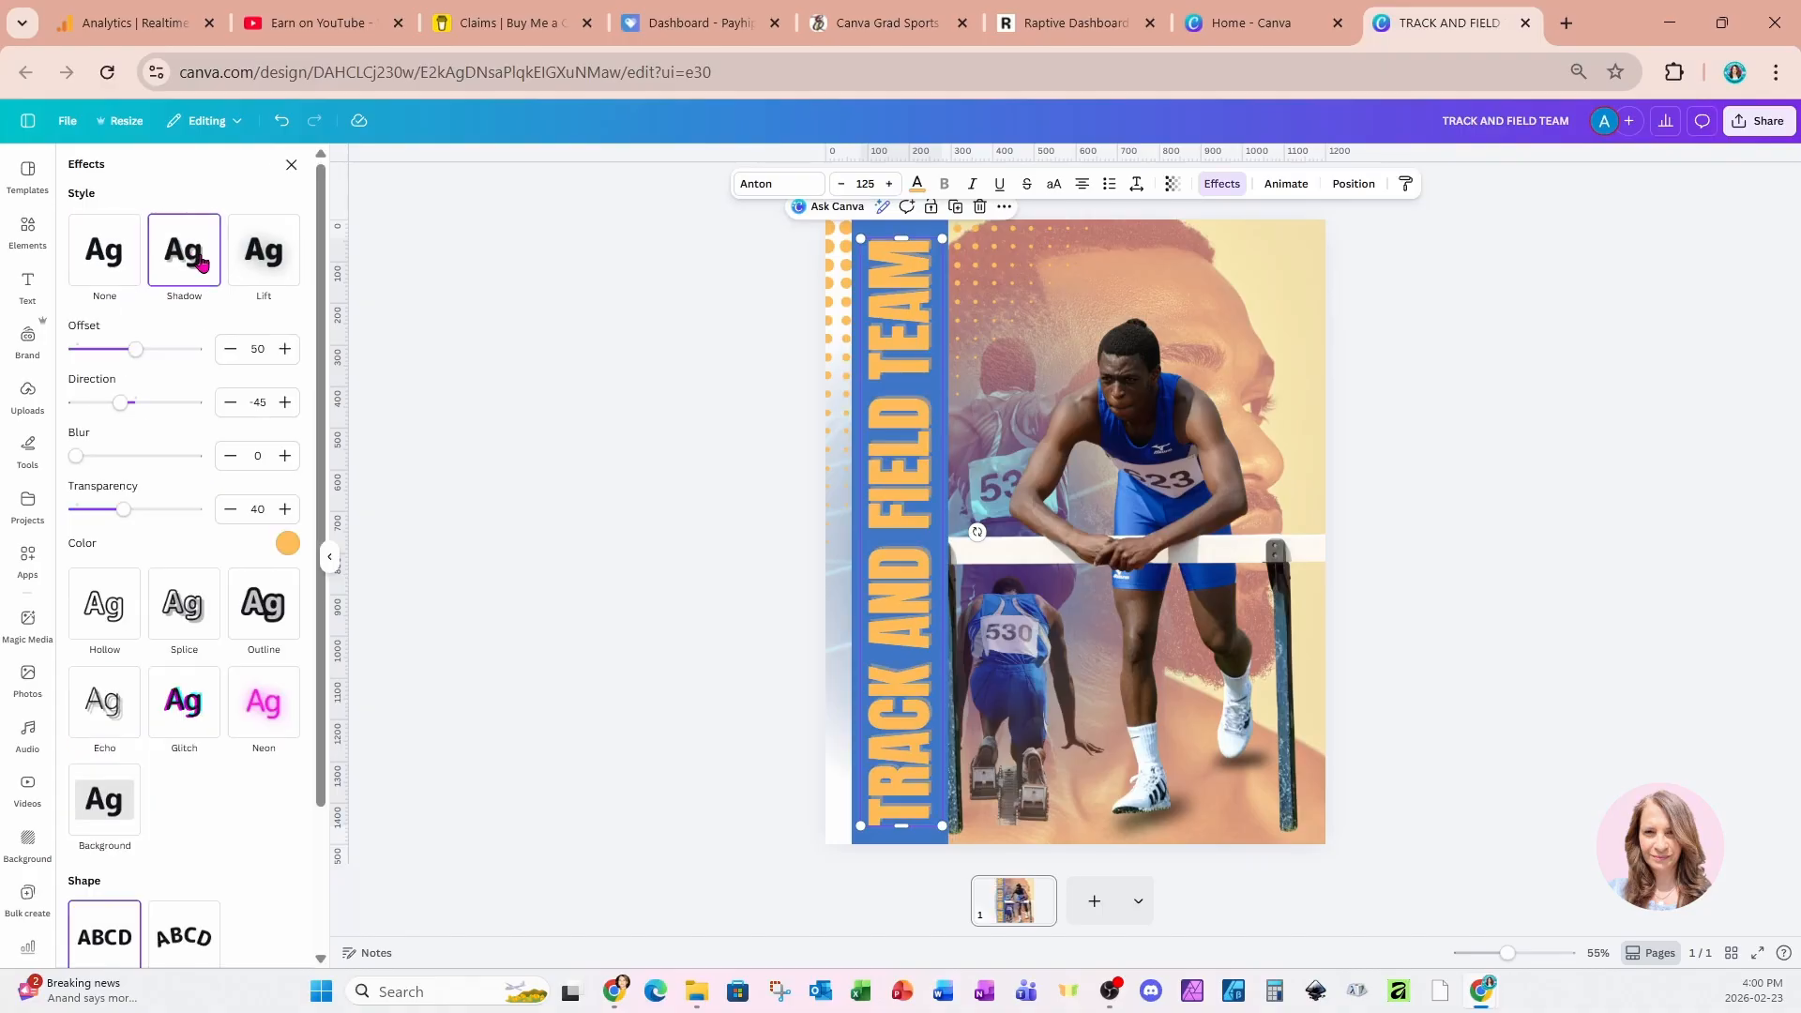
click(288, 544)
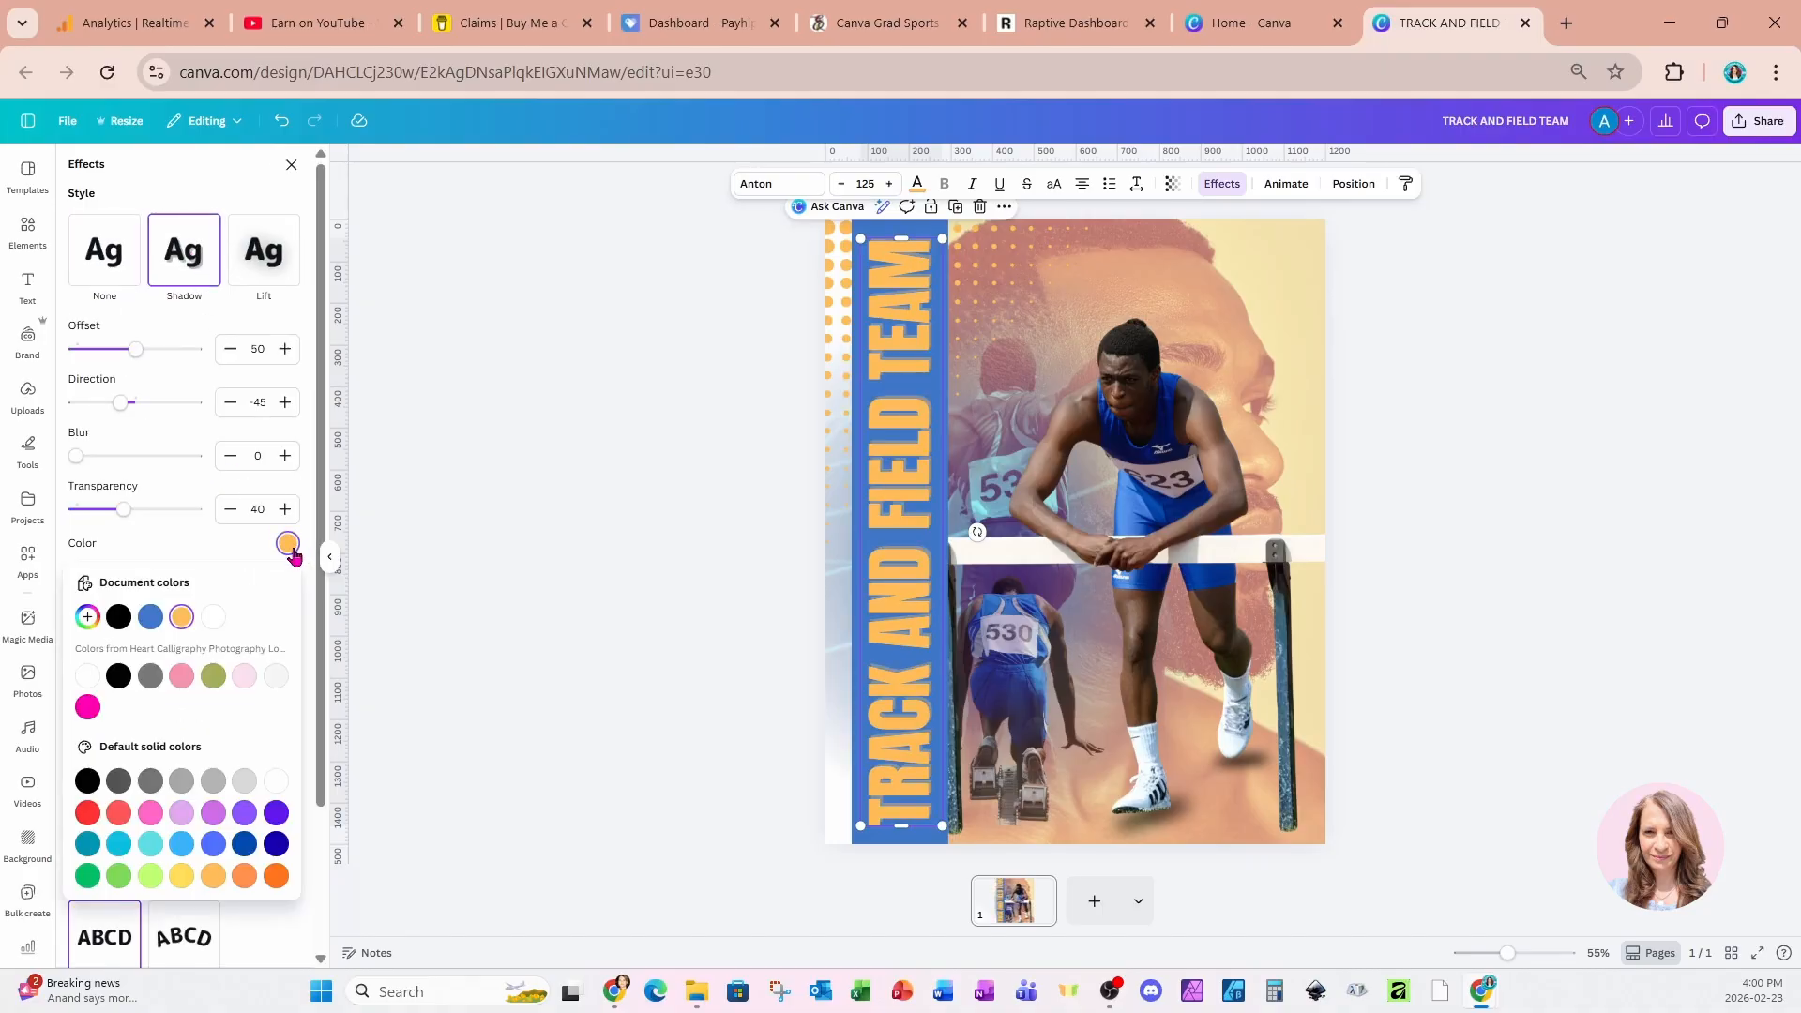
click(118, 617)
- Set the title shadow's transparency to 88, blur to 40 and offset to 33
click(125, 511)
drag(124, 511, 183, 513)
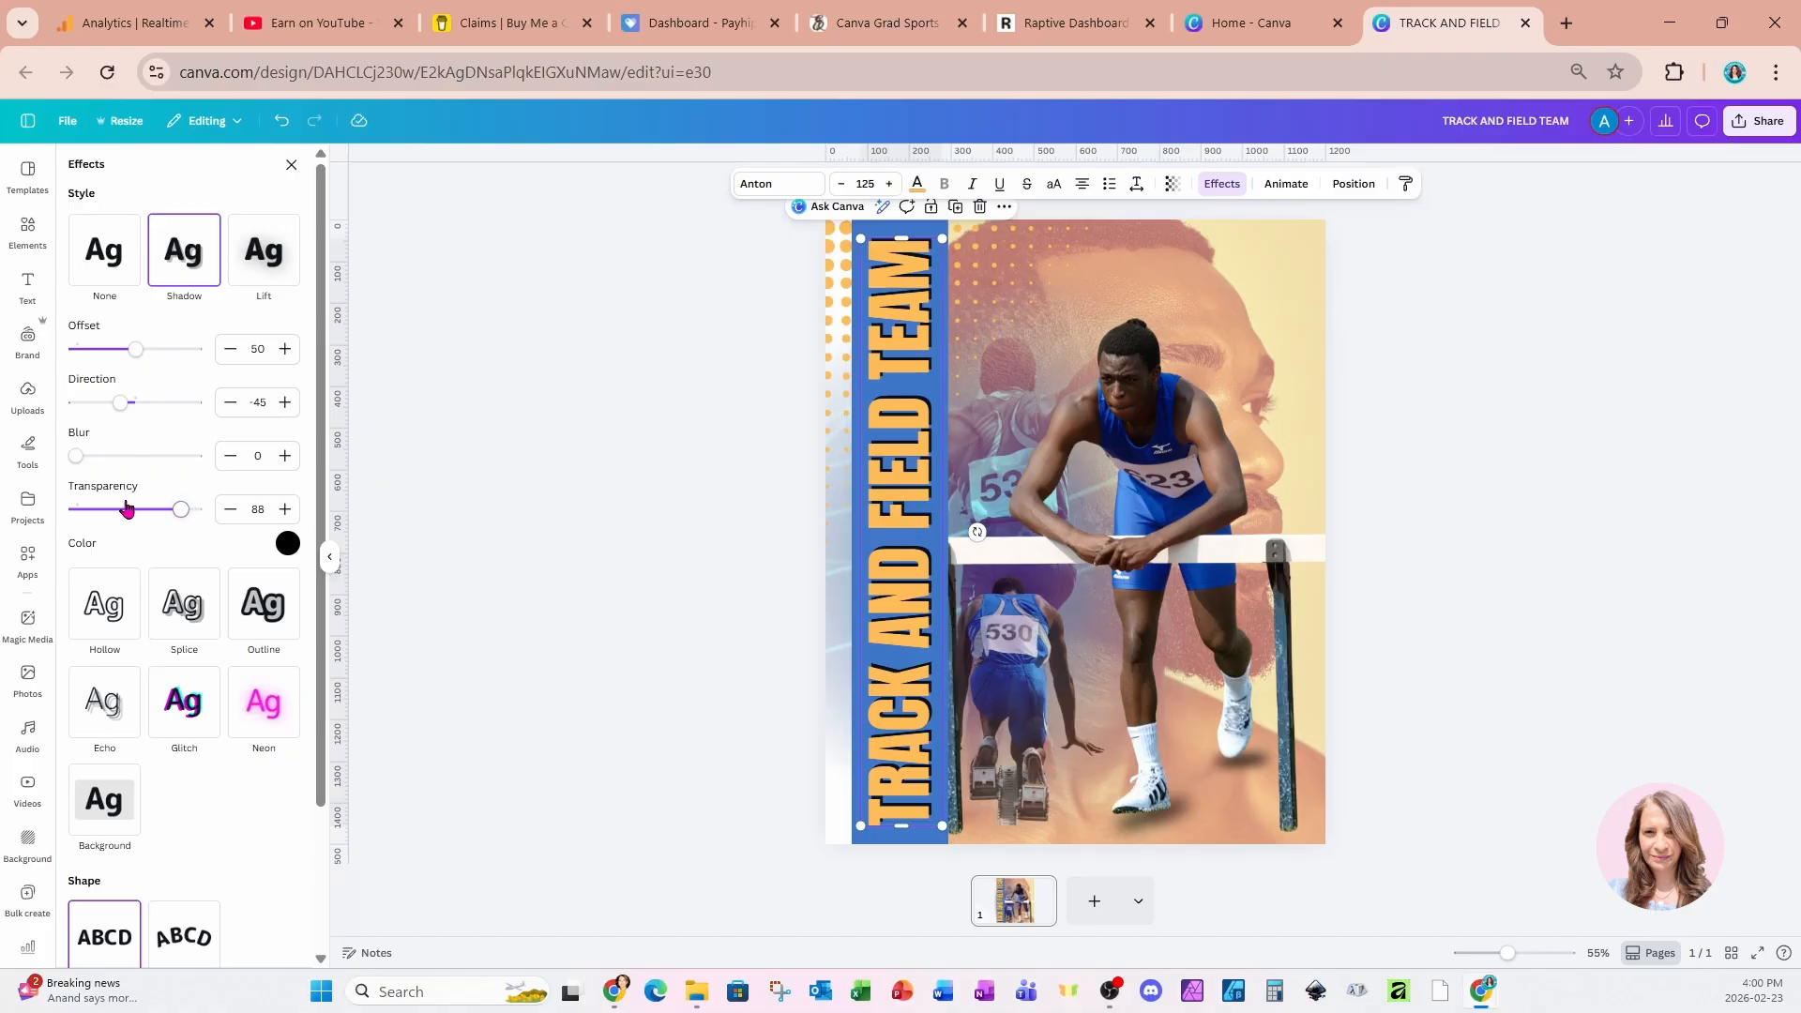
drag(78, 457, 123, 460)
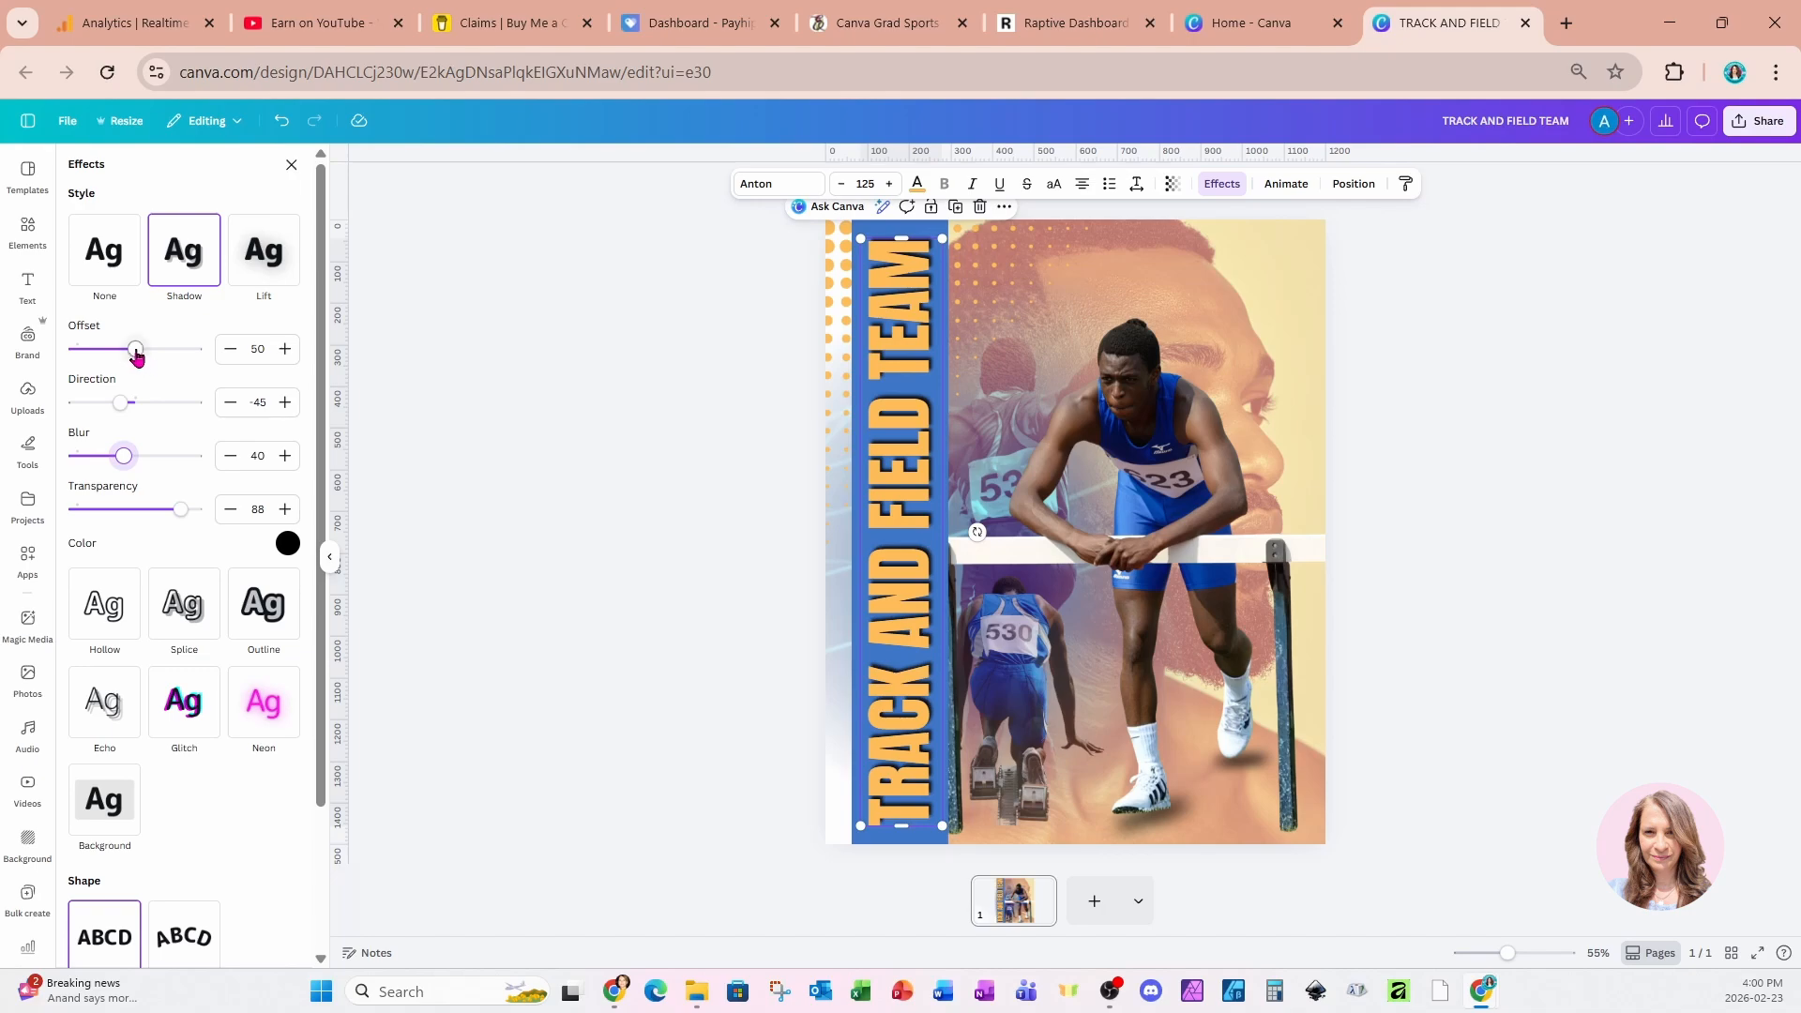
drag(135, 350, 117, 357)
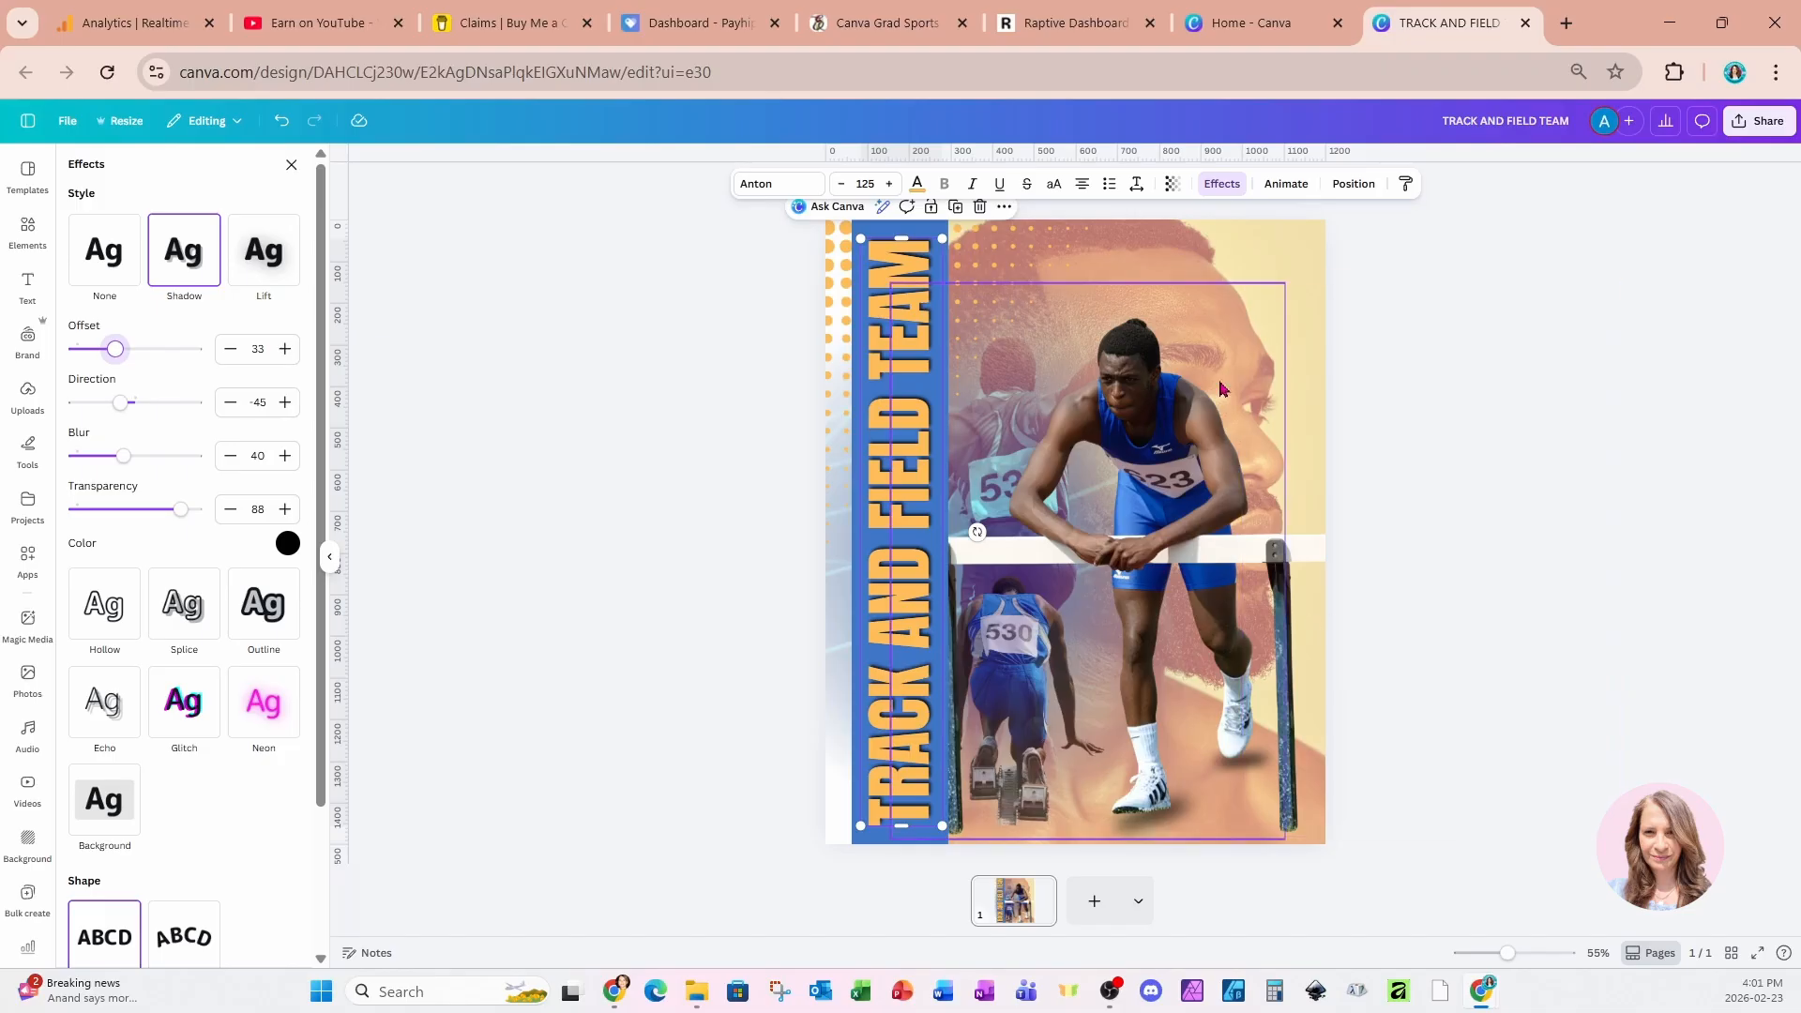
- Select the lower sprinter cutout from the layers and shift it slightly right, away from the blue title bar
click(1354, 184)
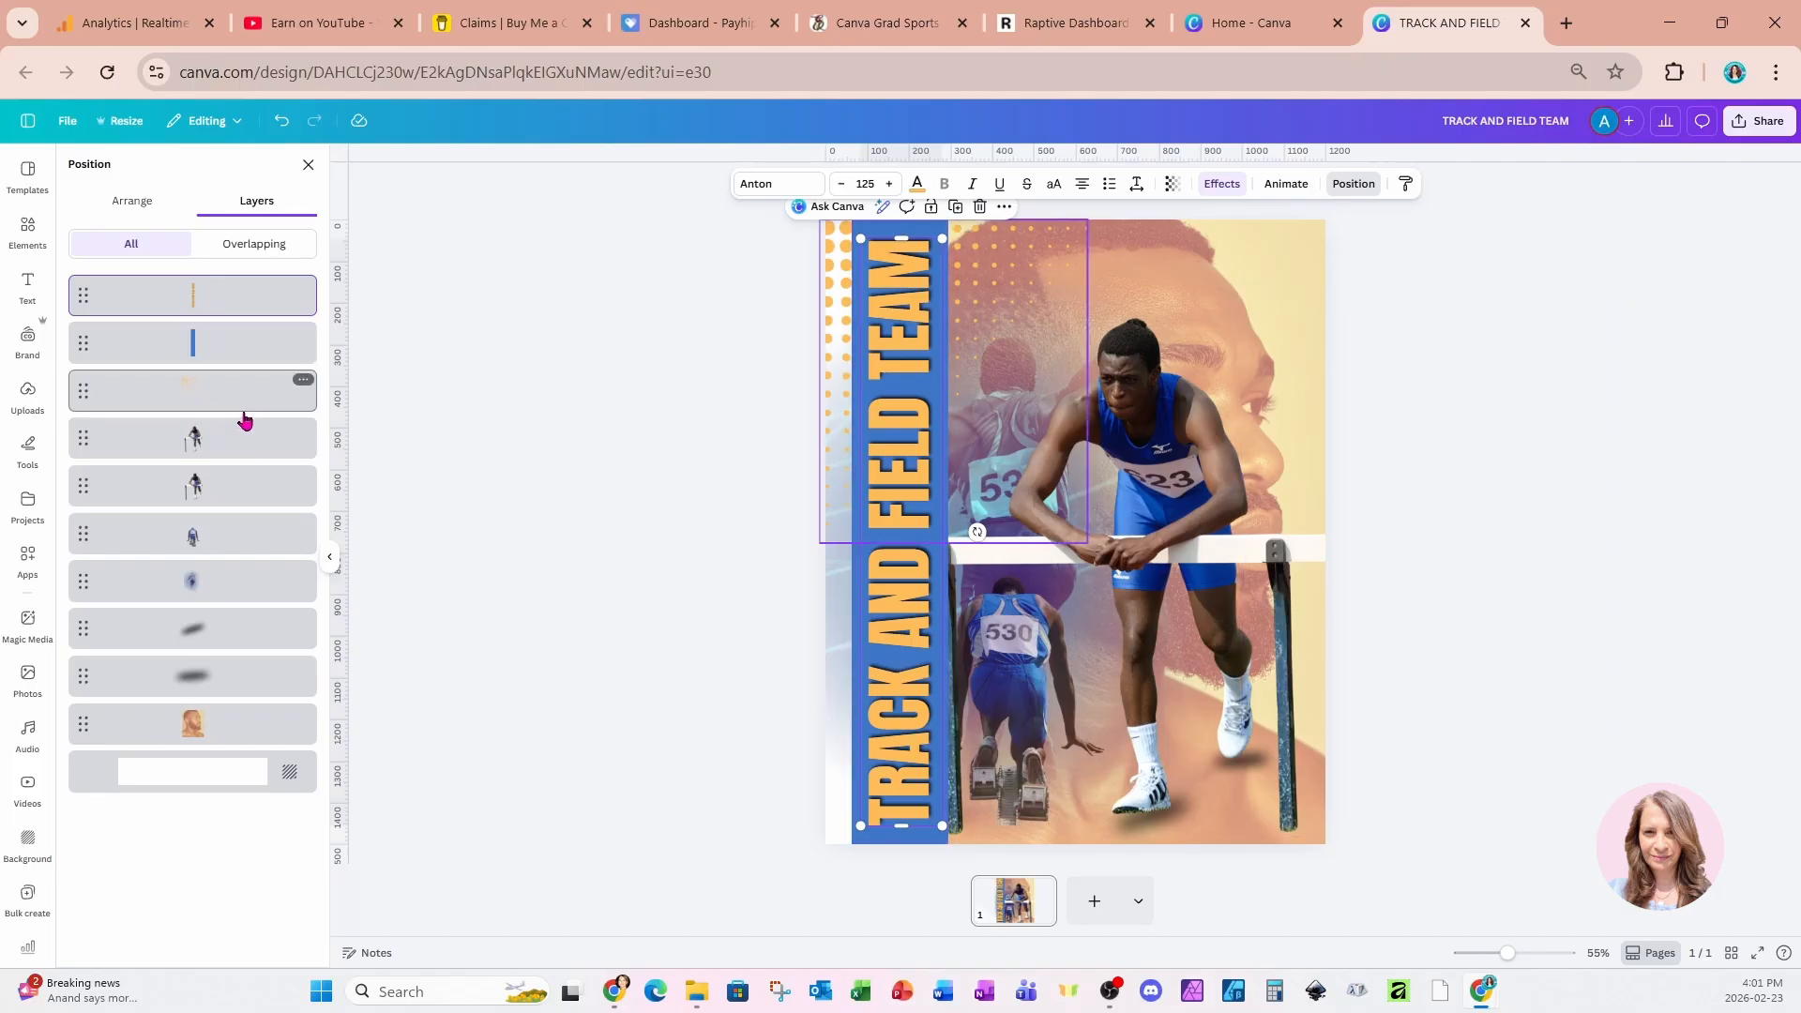
click(199, 531)
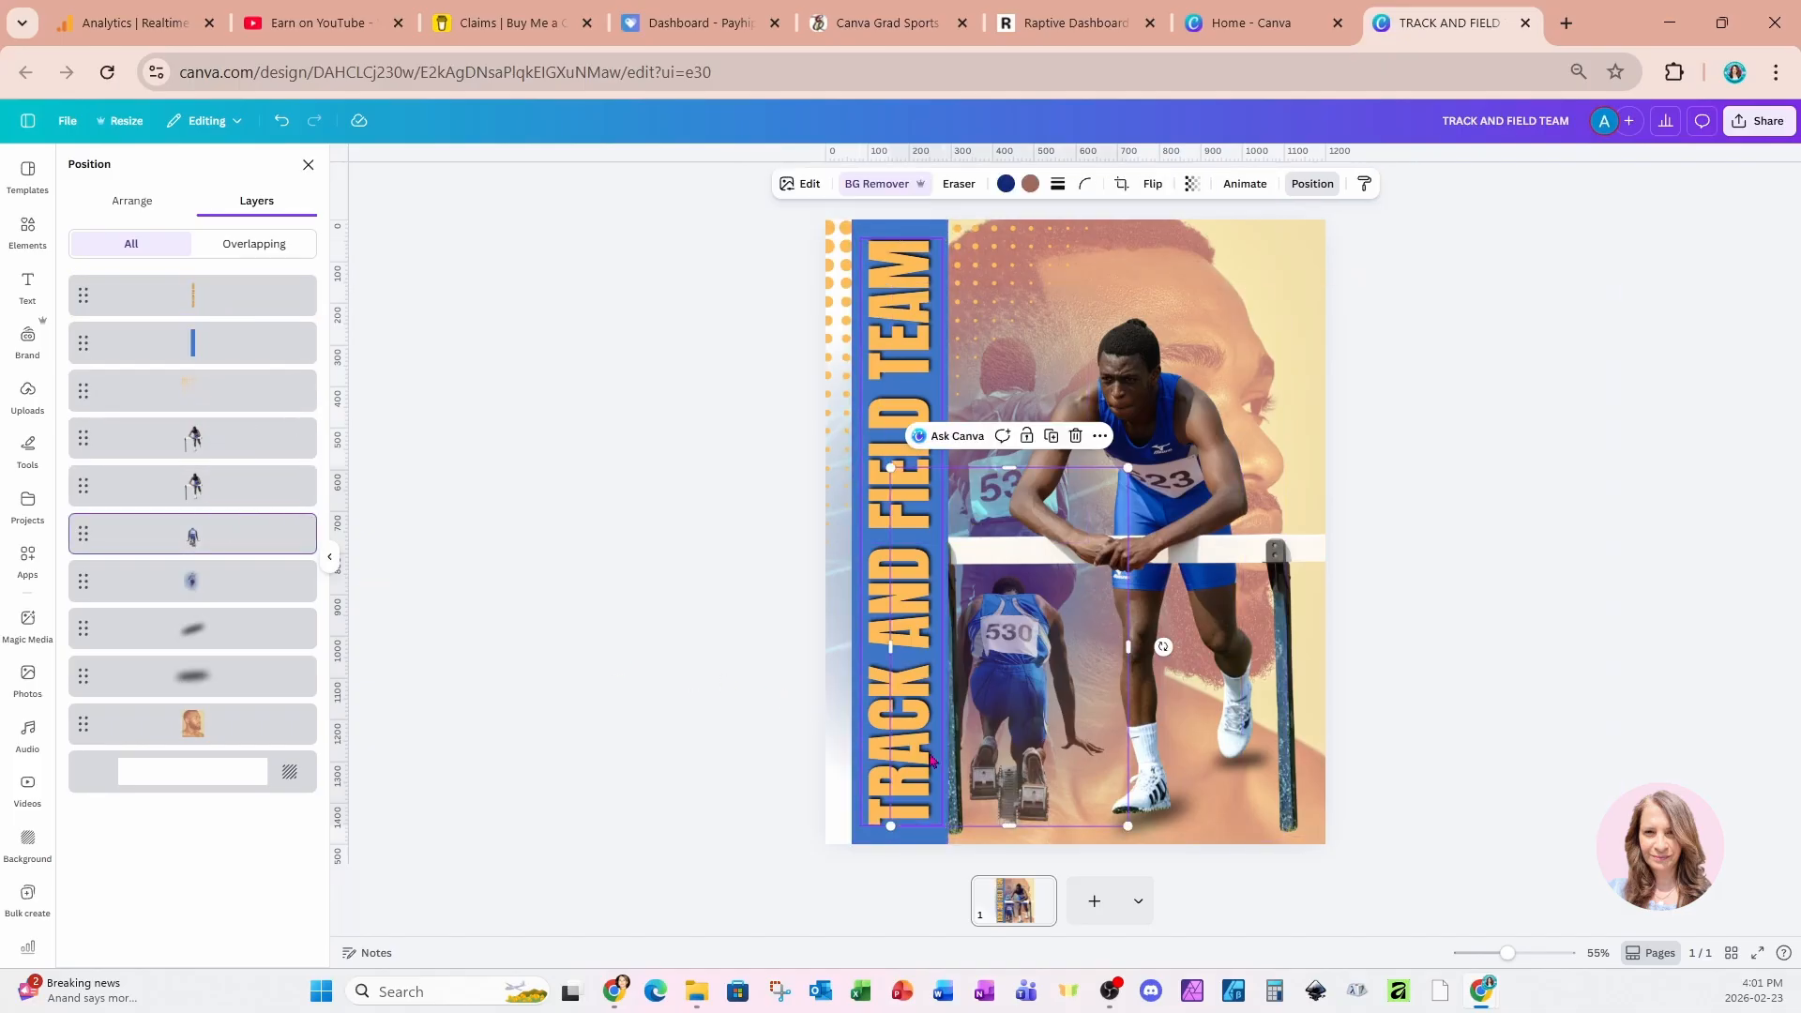
drag(996, 795, 1019, 793)
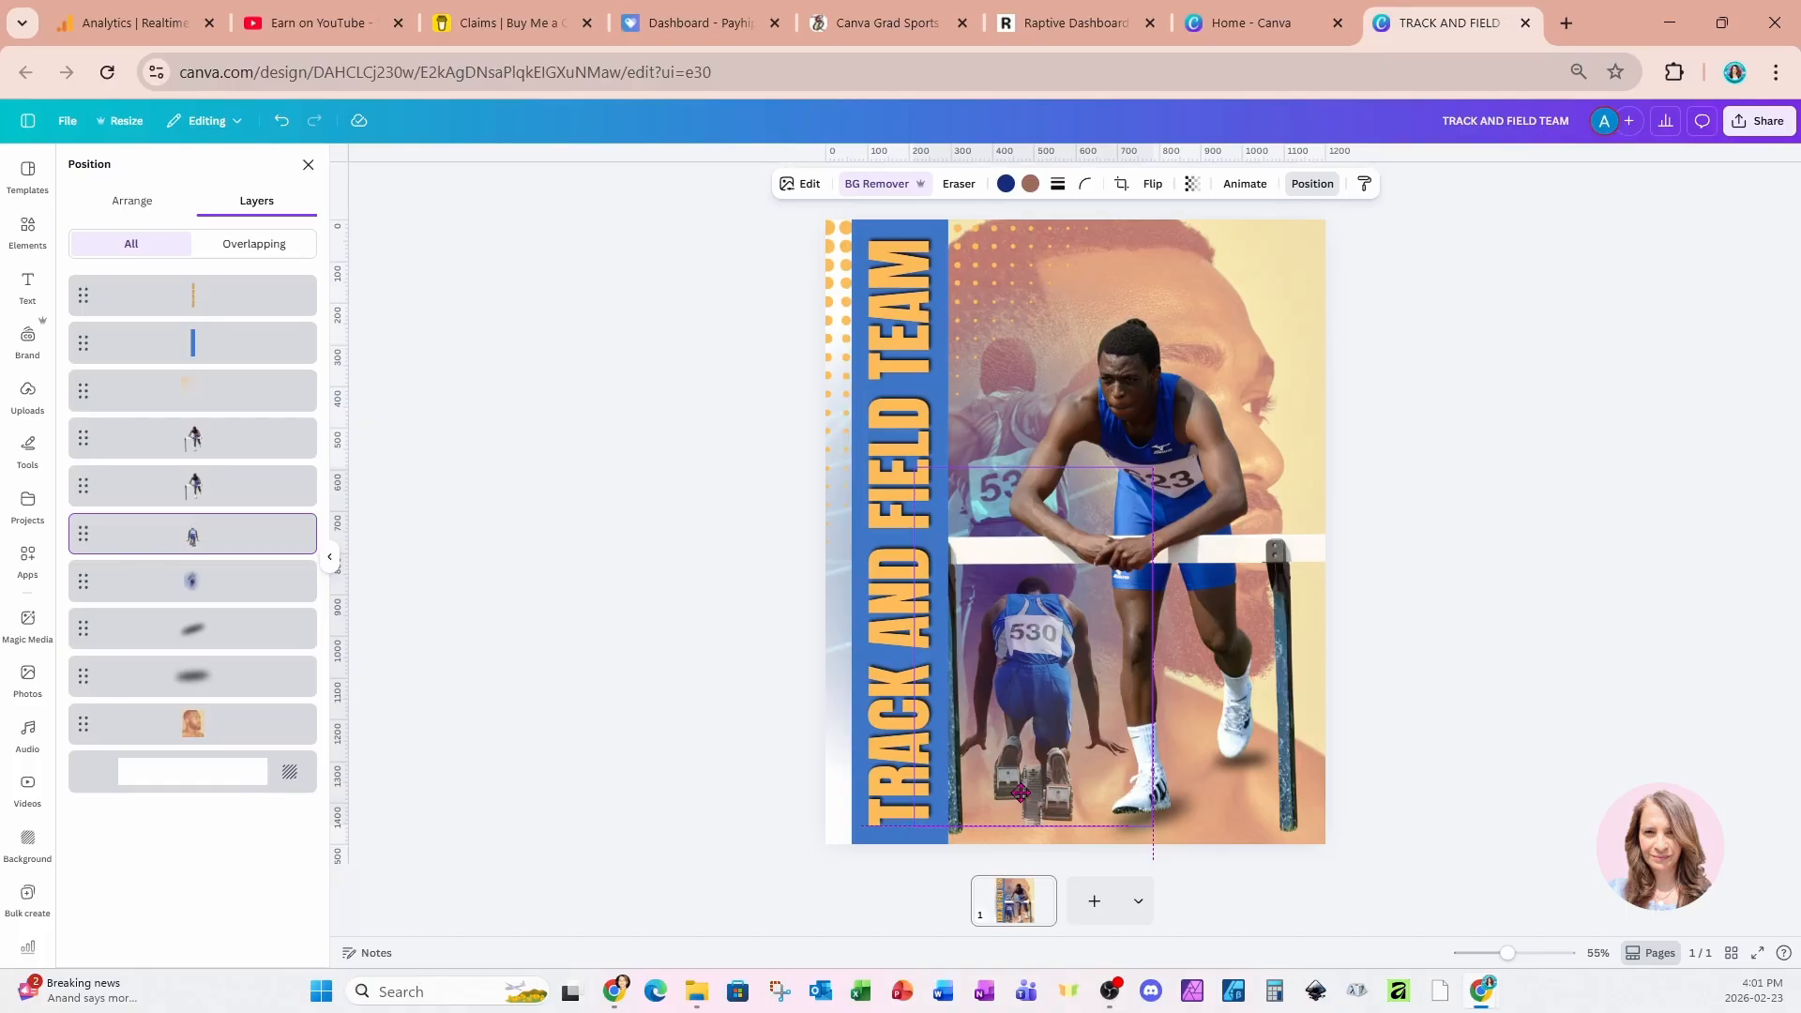
drag(1021, 793, 1024, 793)
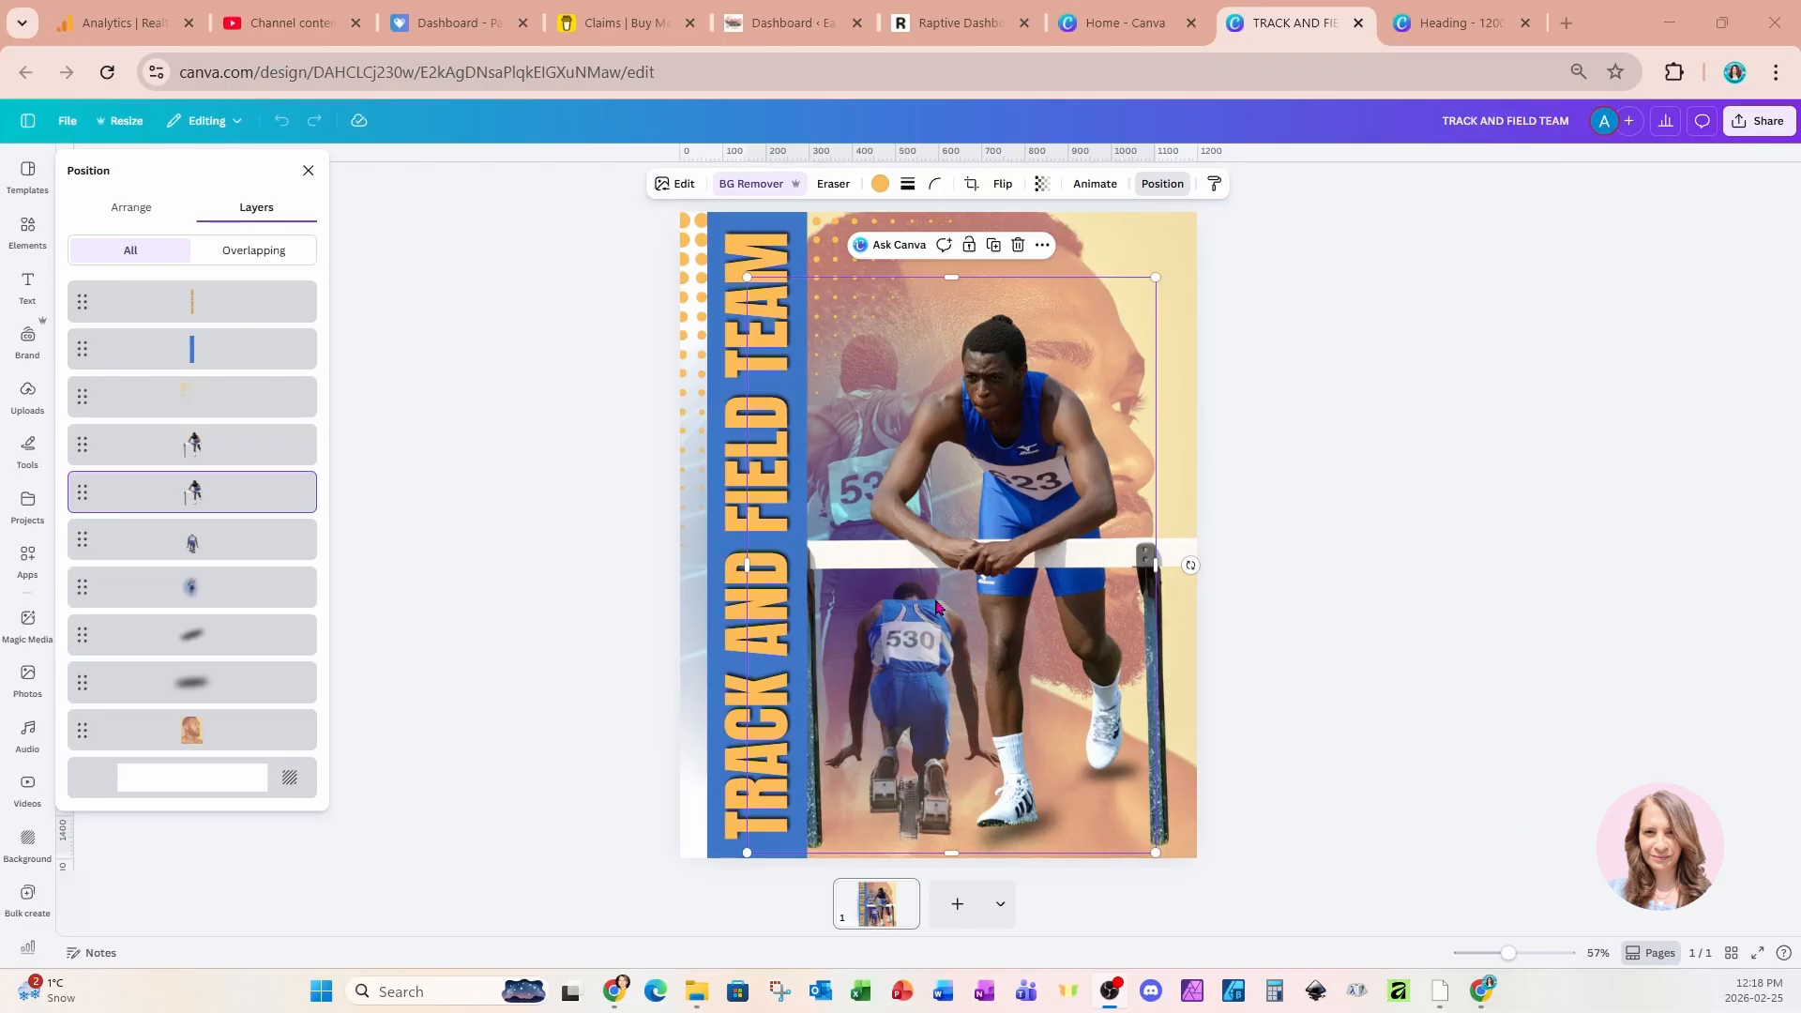
- Duplicate the finished poster page as page 2
click(882, 919)
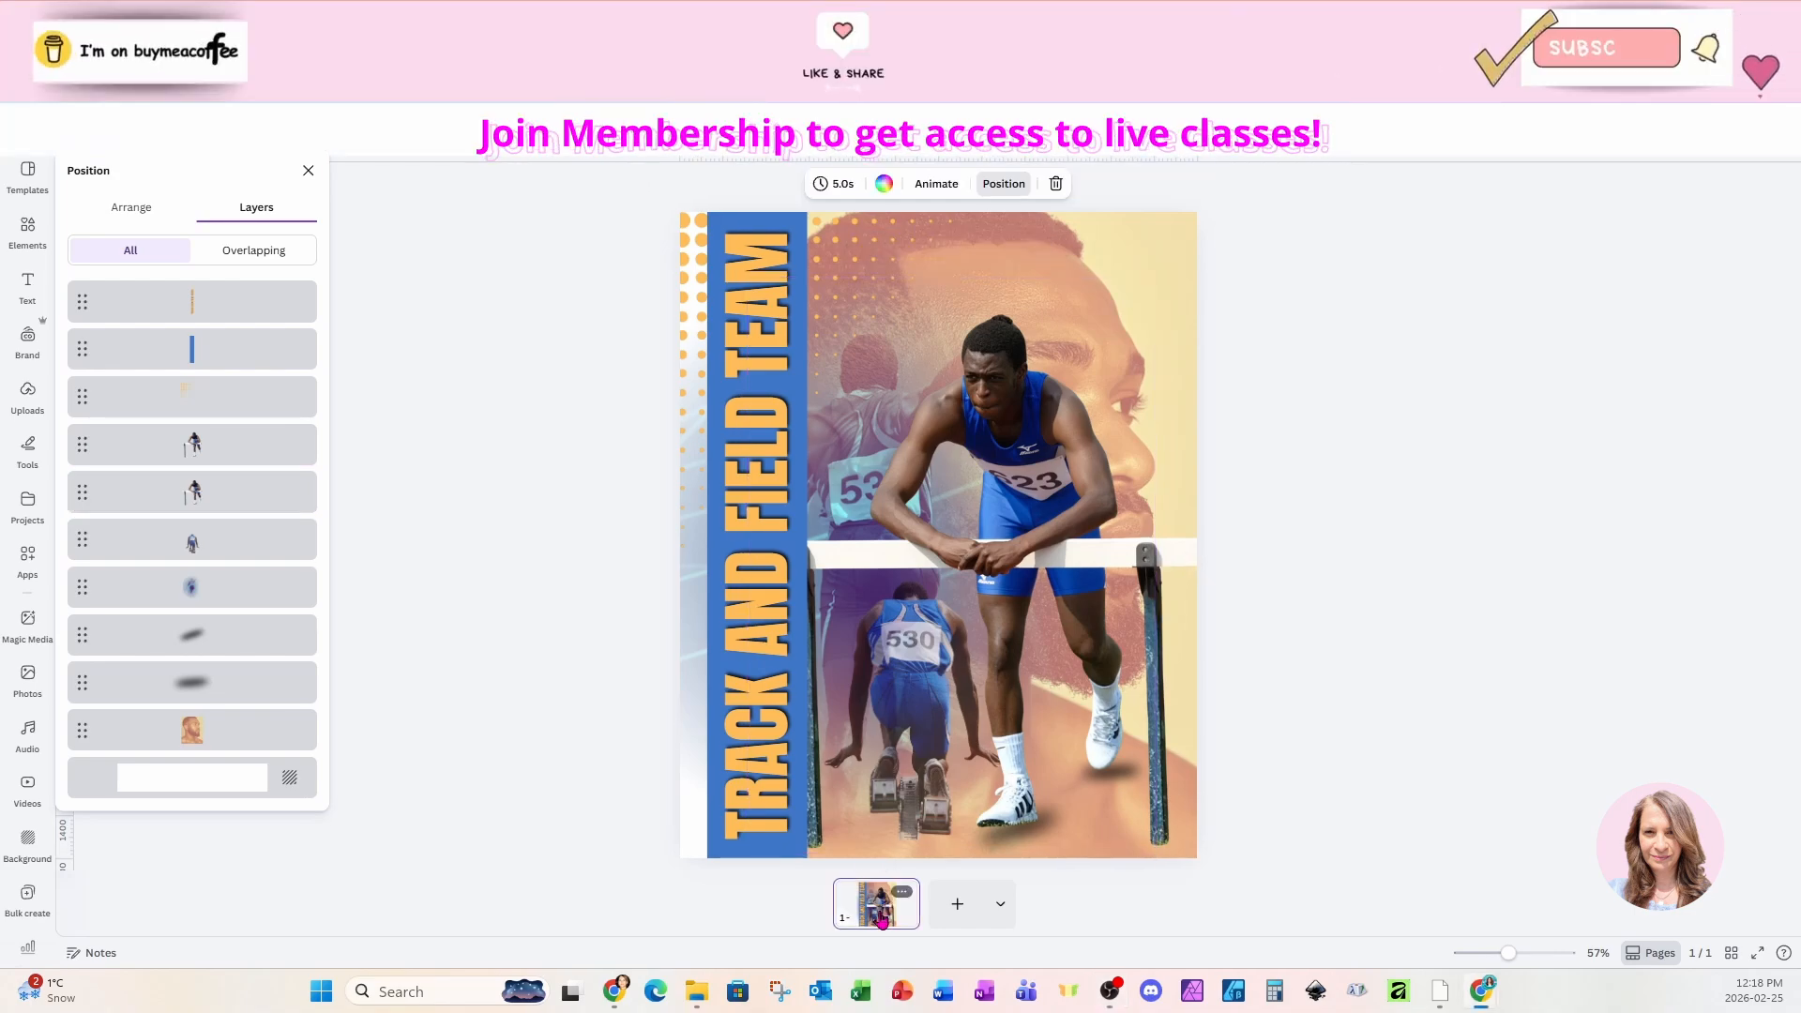
key(ctrl+d)
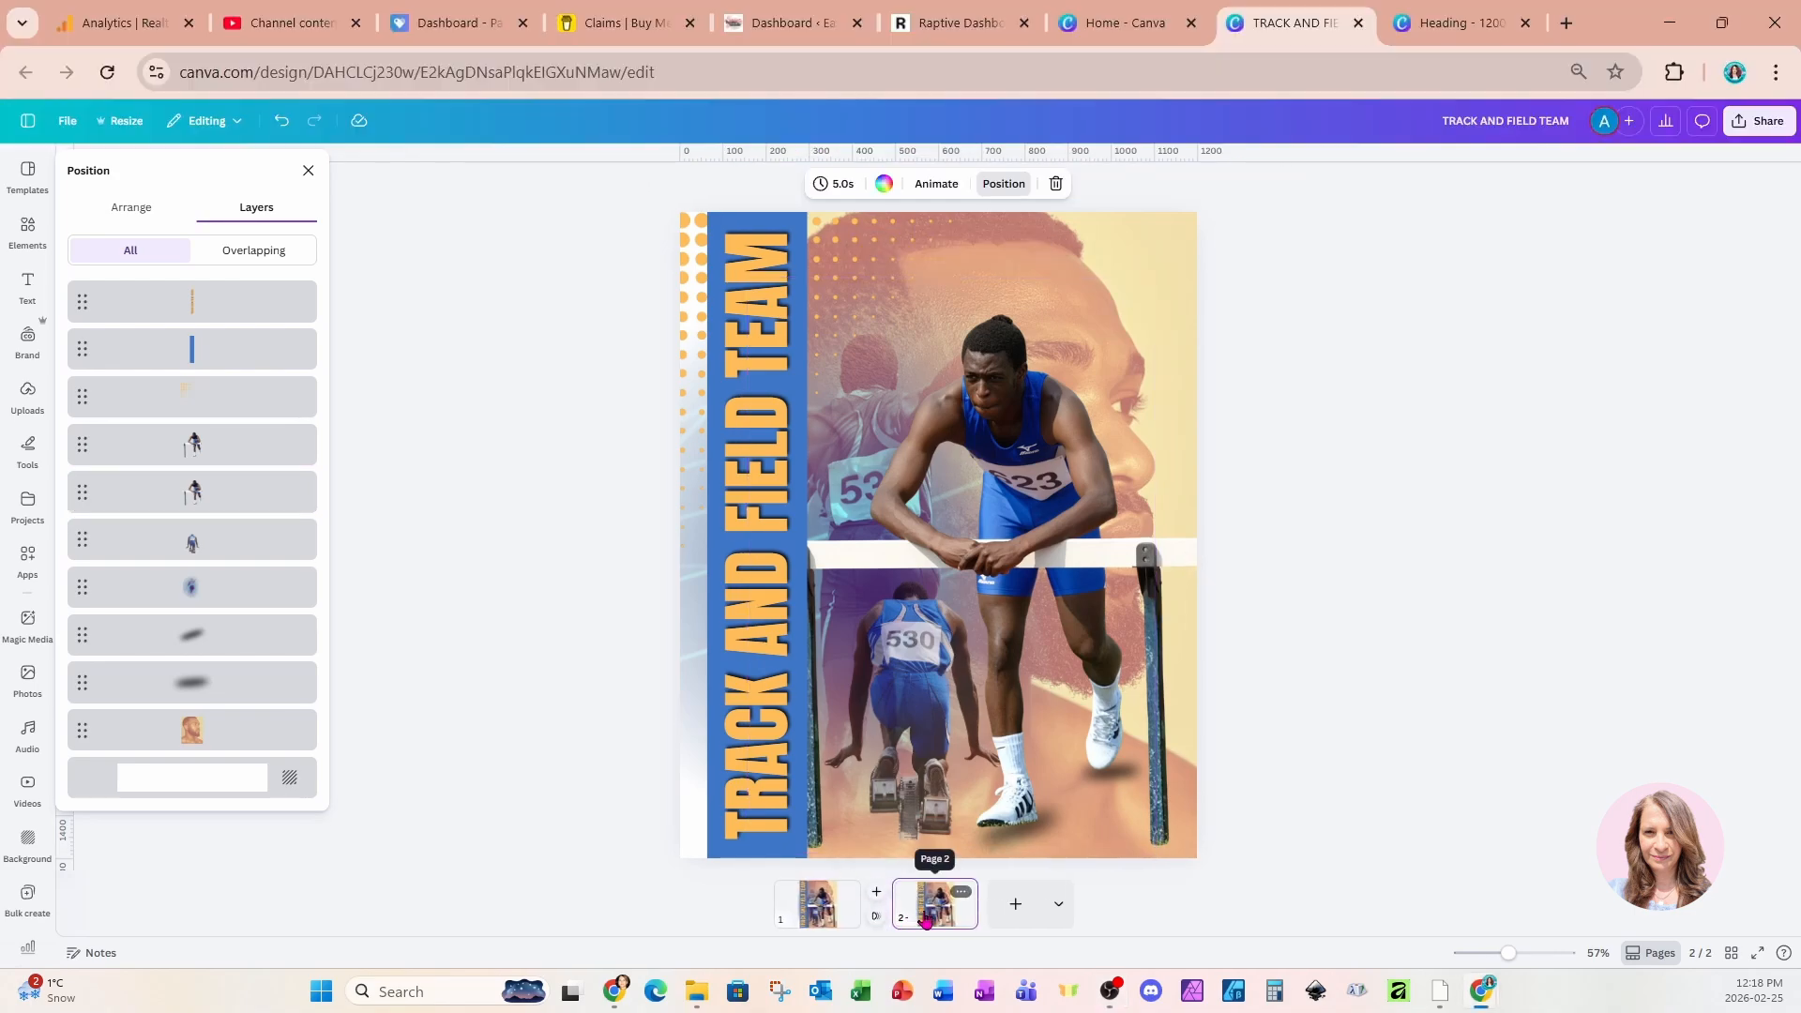
- Reset the background removal on page 2's front athlete photo to bring back its full original background
click(1039, 574)
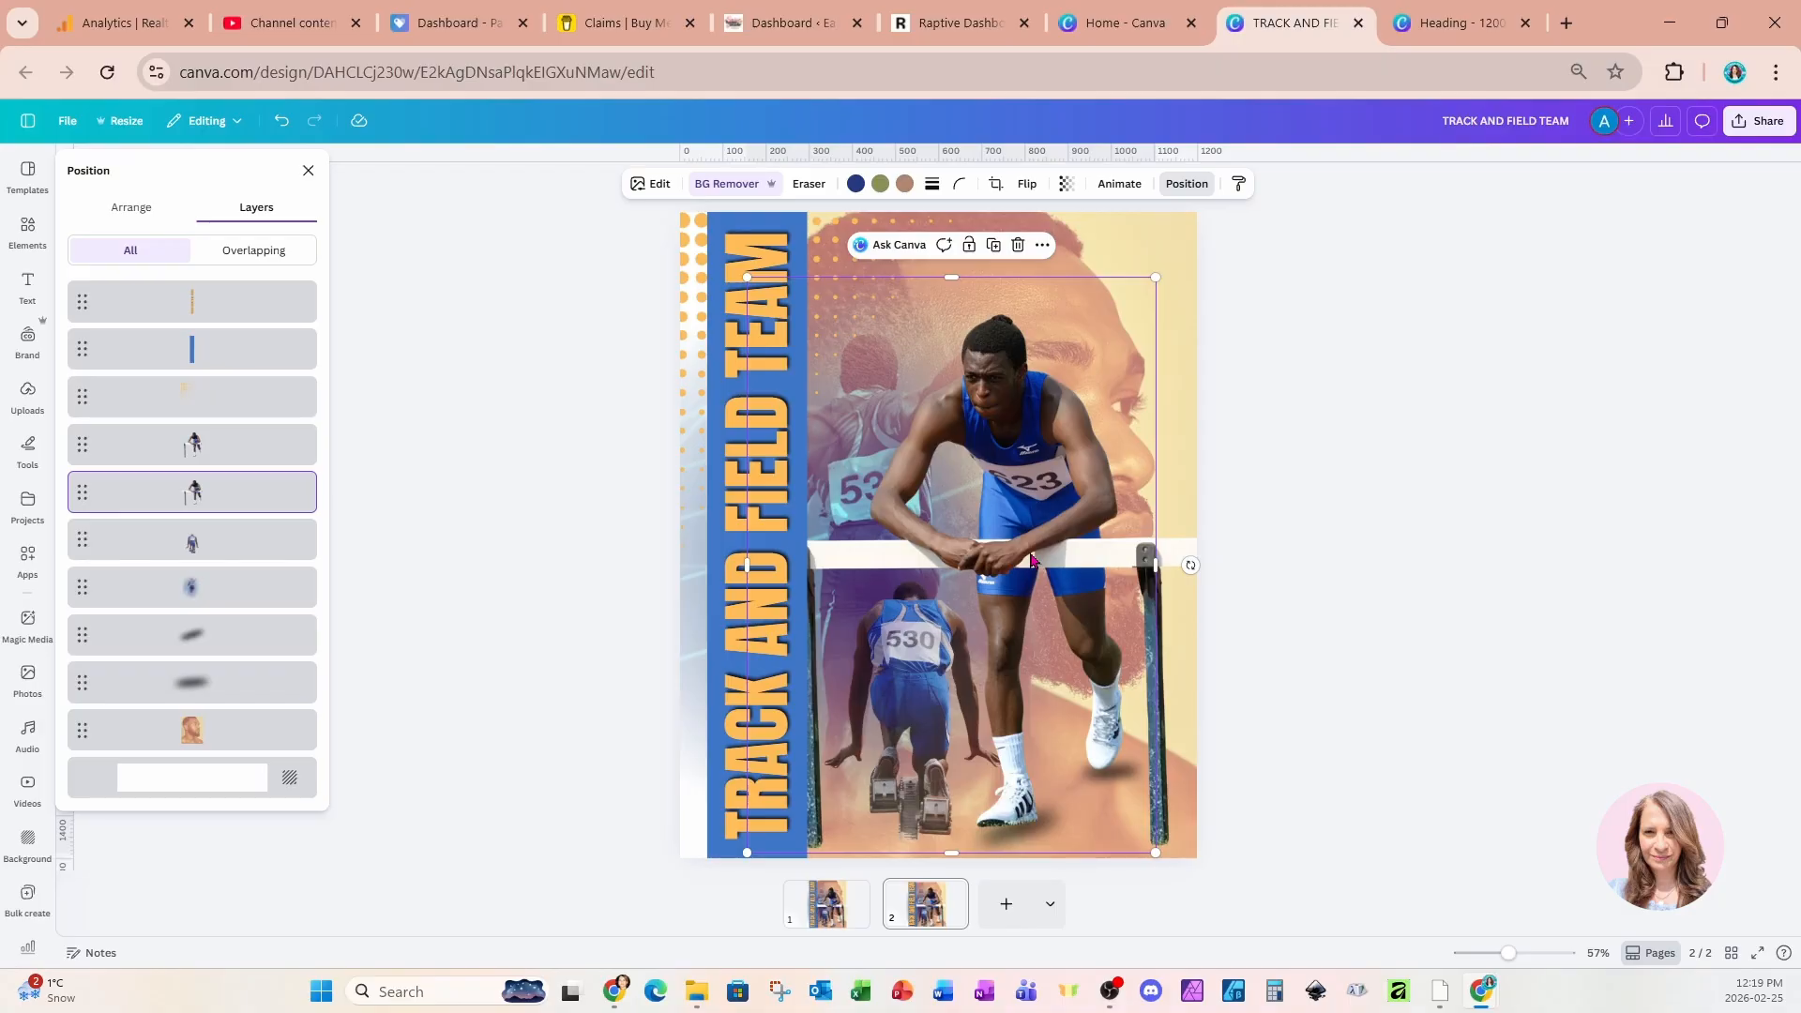
click(739, 185)
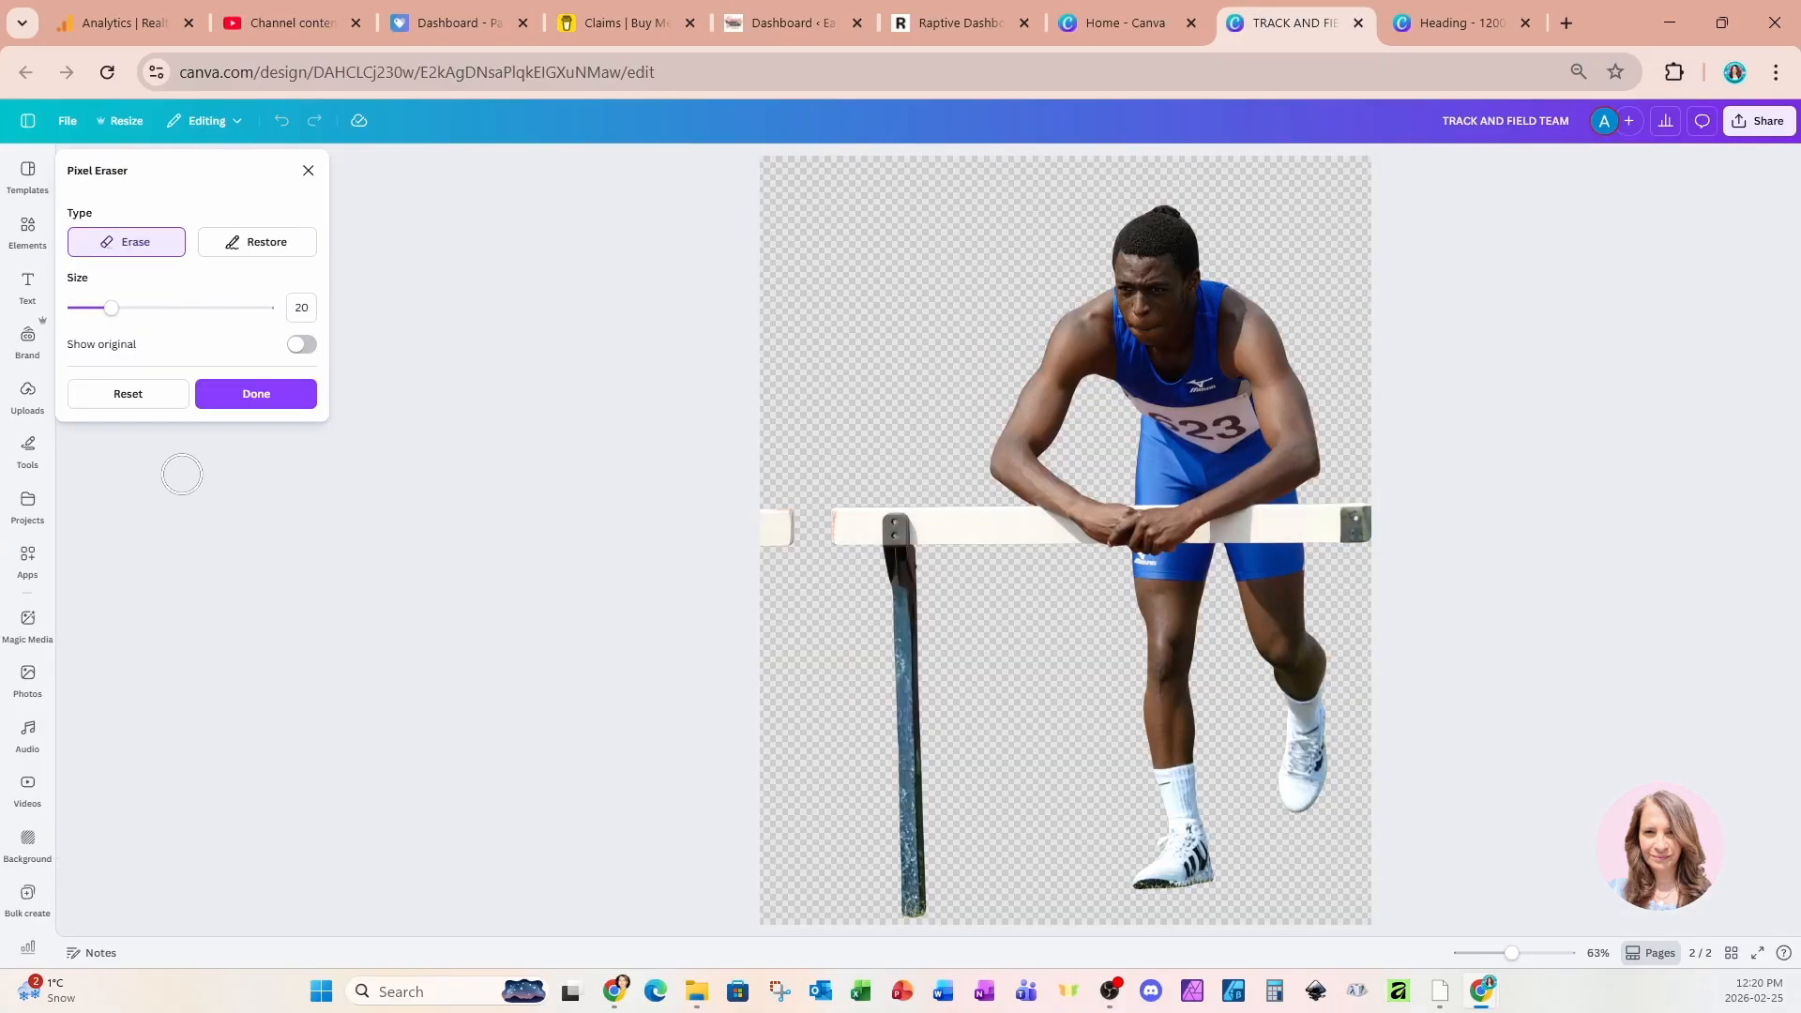
click(169, 402)
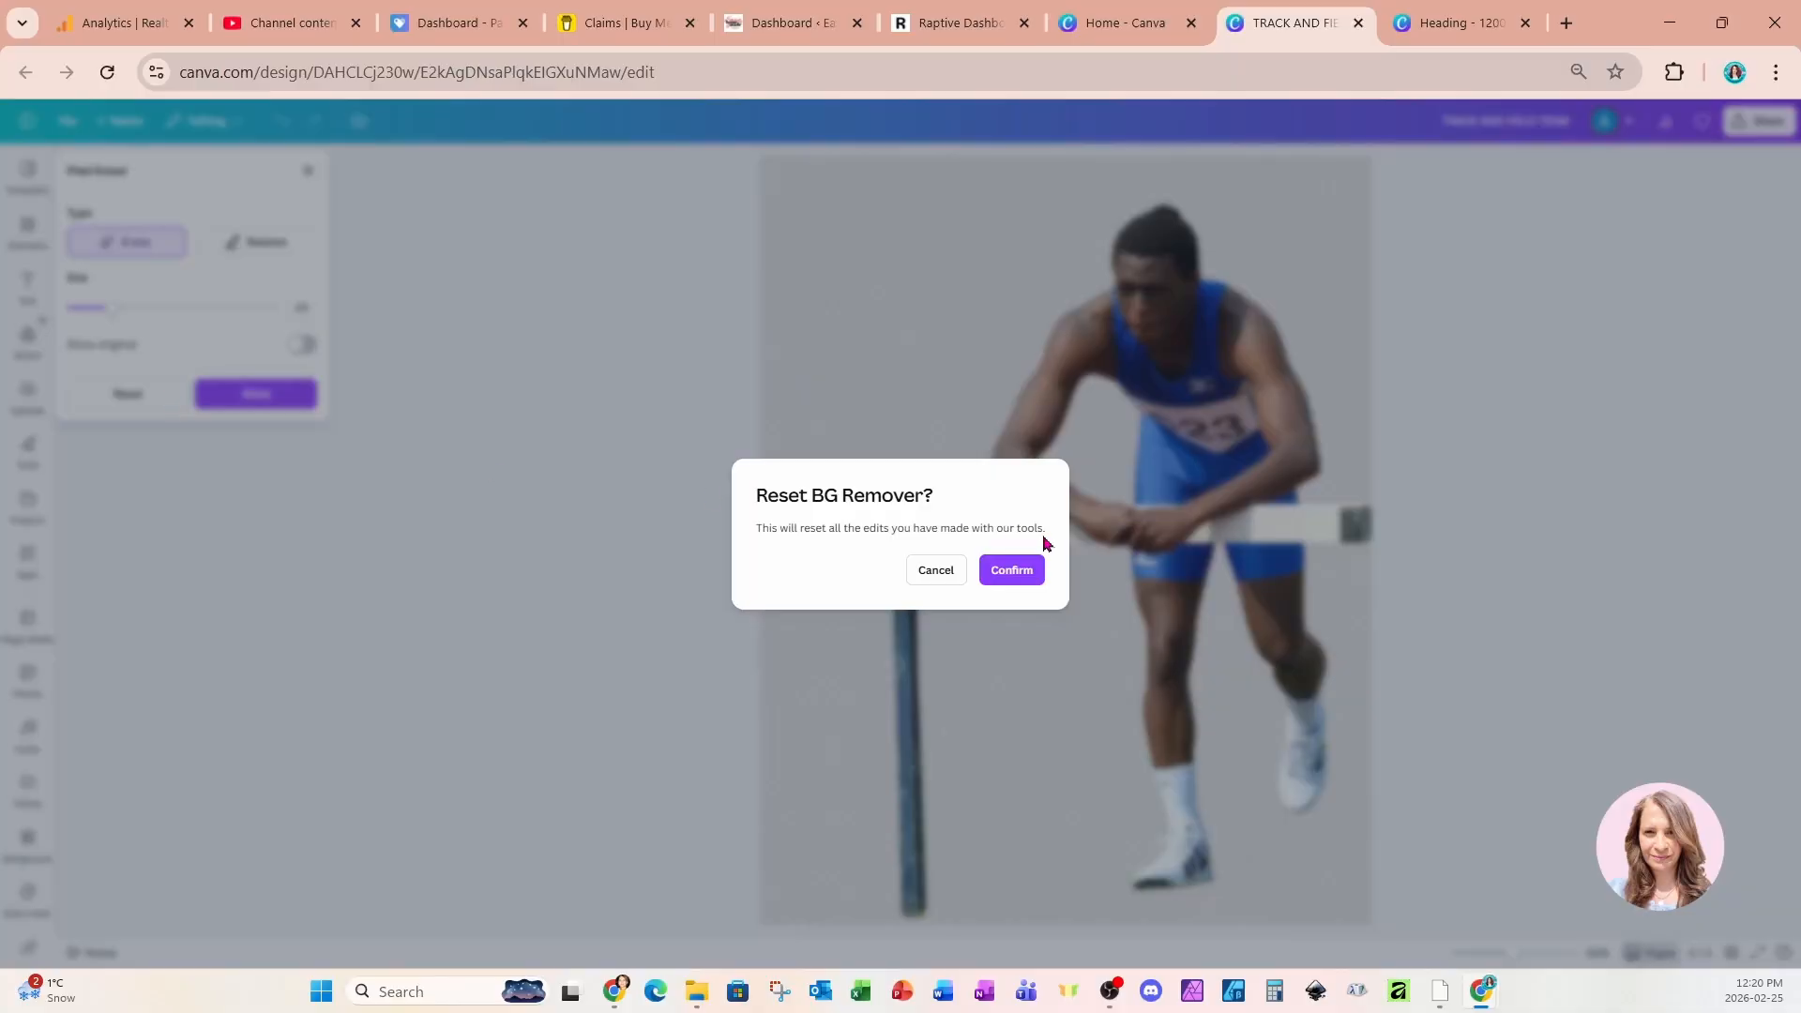
click(1025, 572)
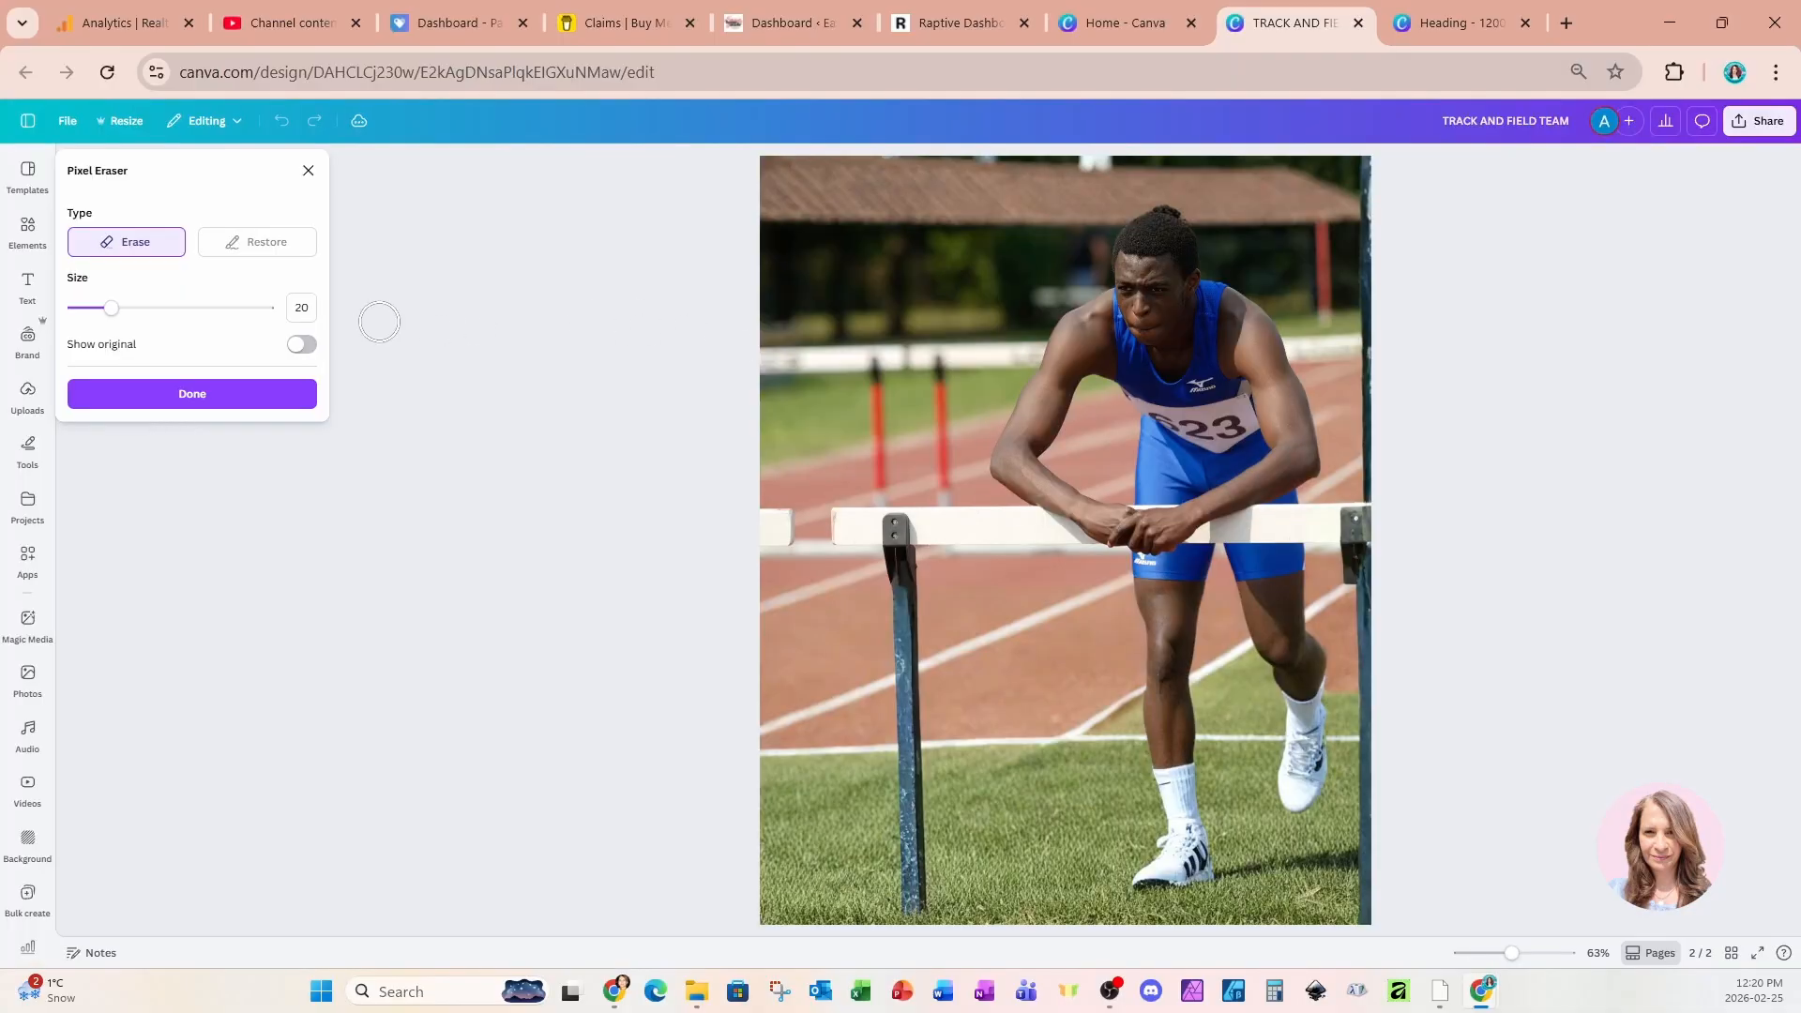
click(268, 399)
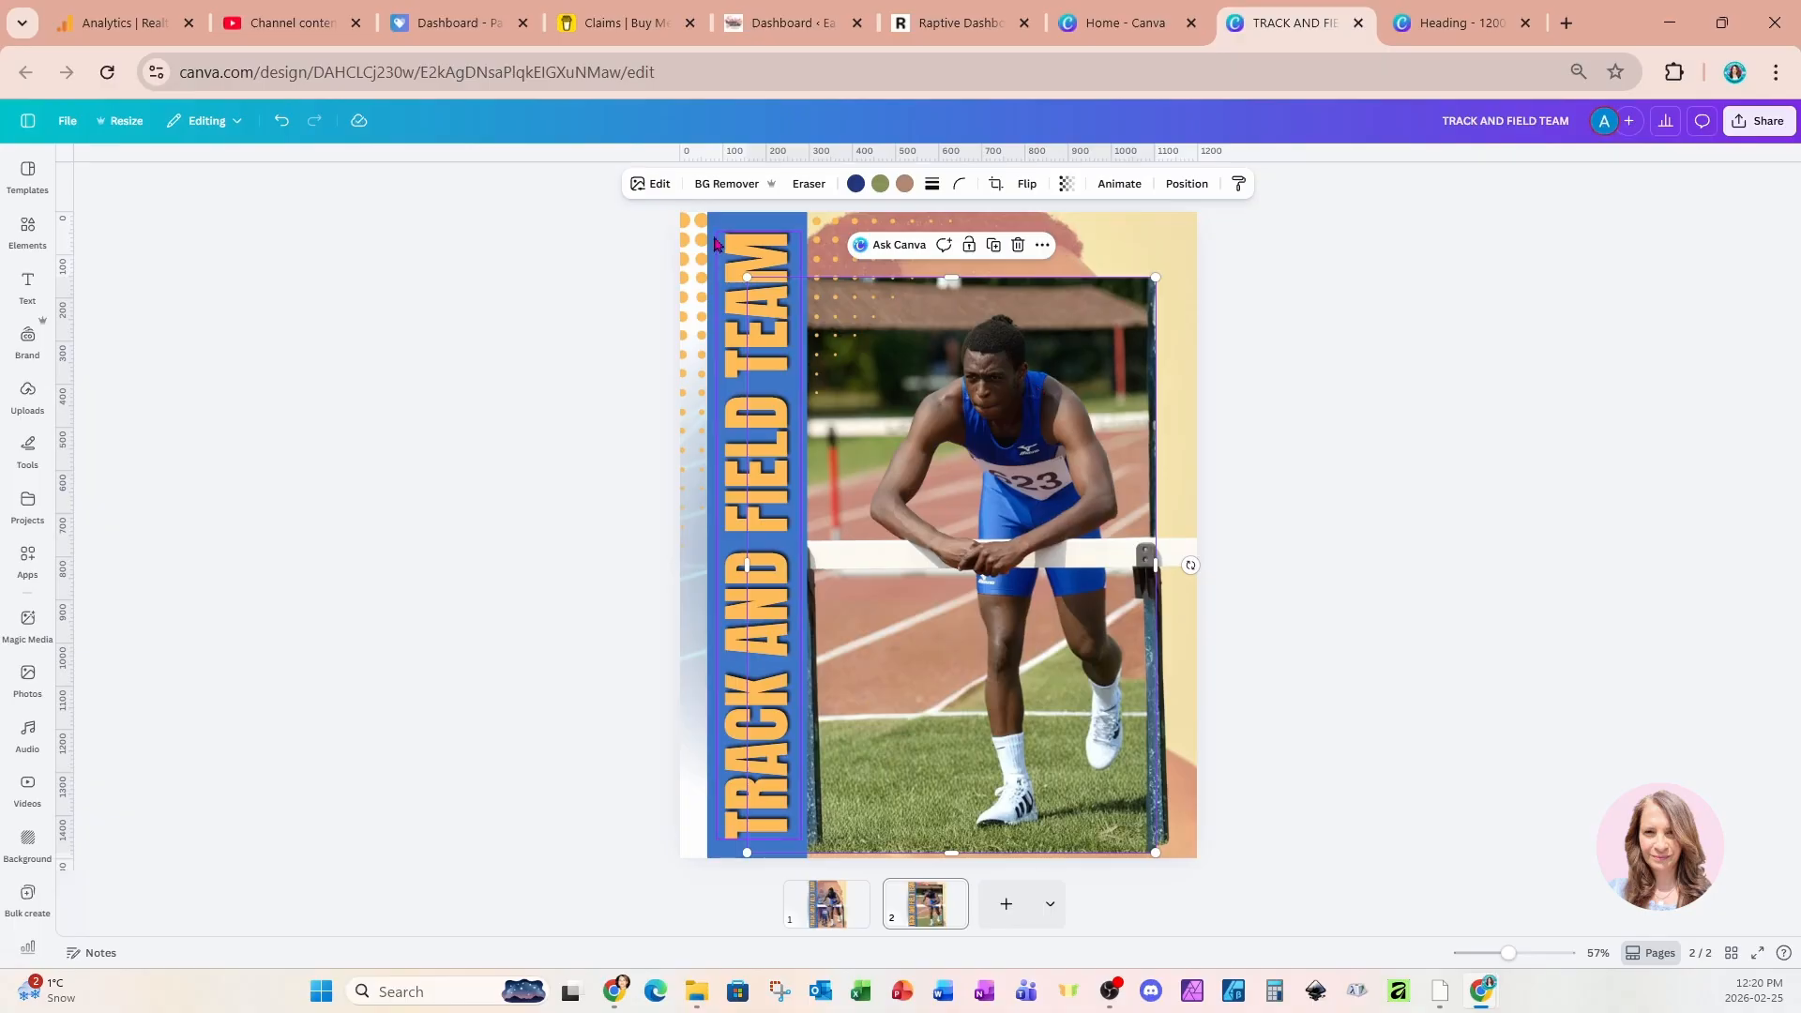
- With Magic Eraser at brush size 24, mark the hurdle's crossbar on both sides of the athlete and both hurdle posts
click(658, 190)
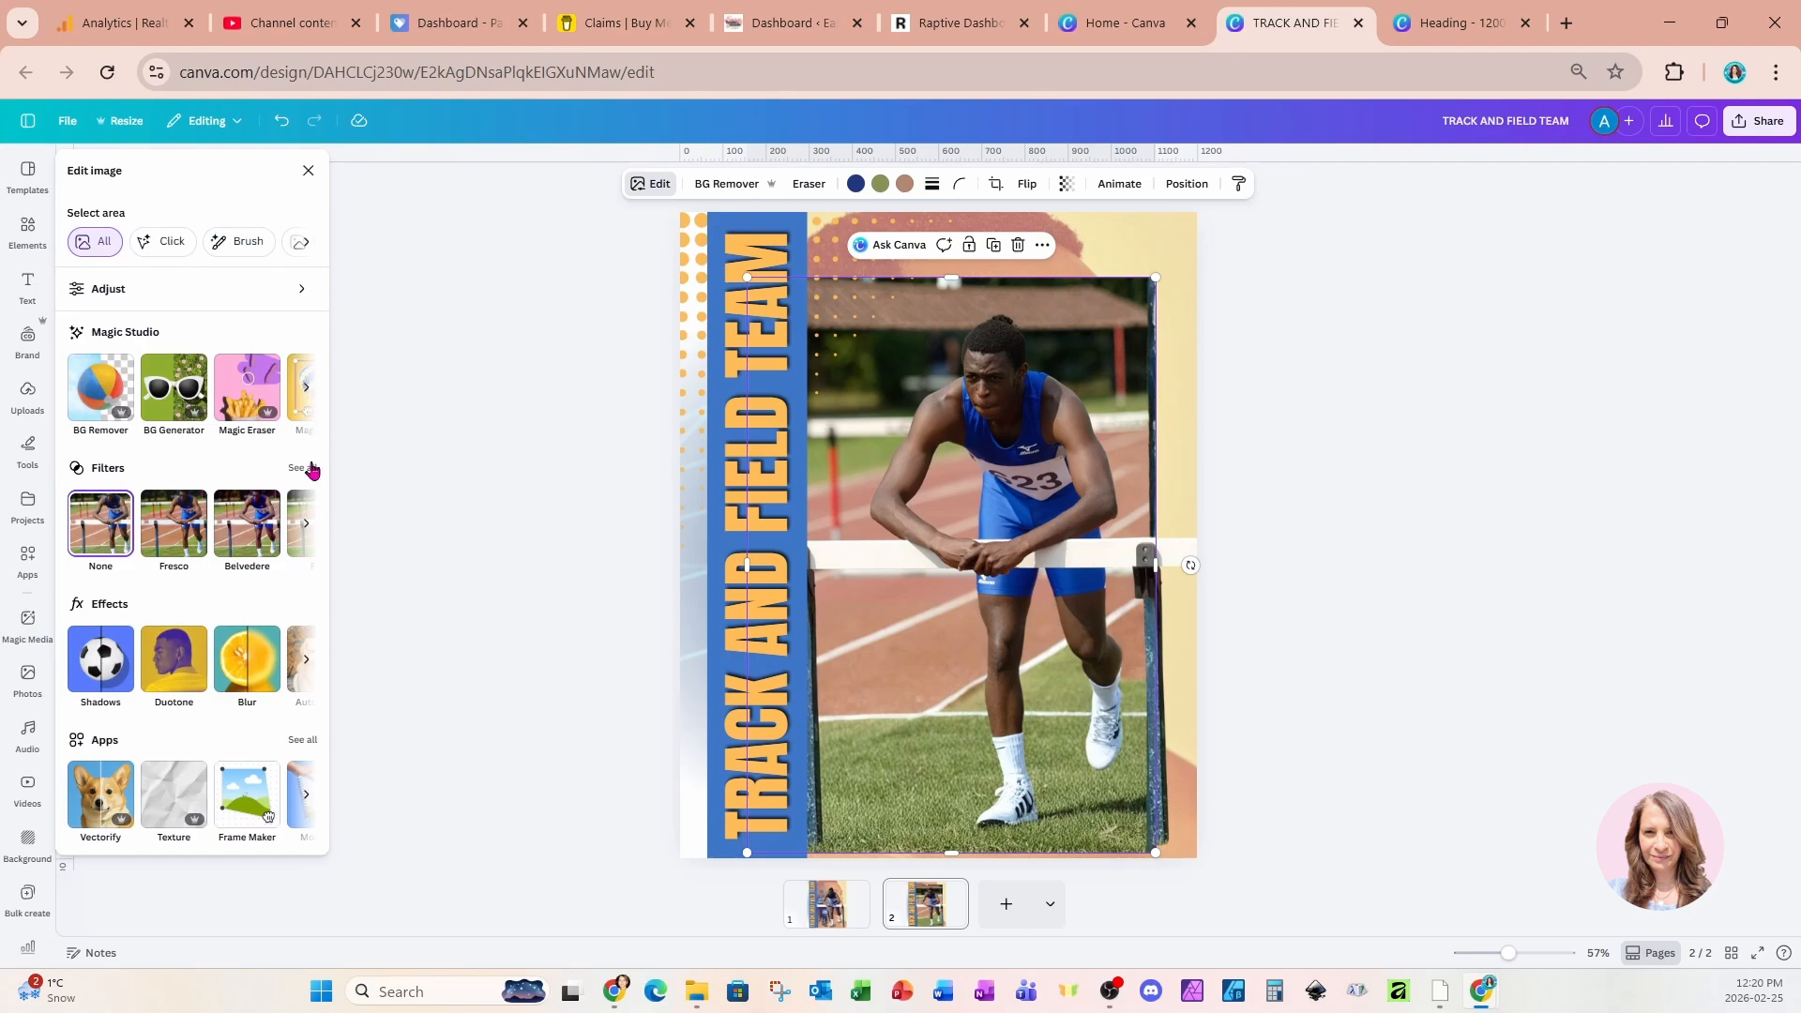
click(234, 397)
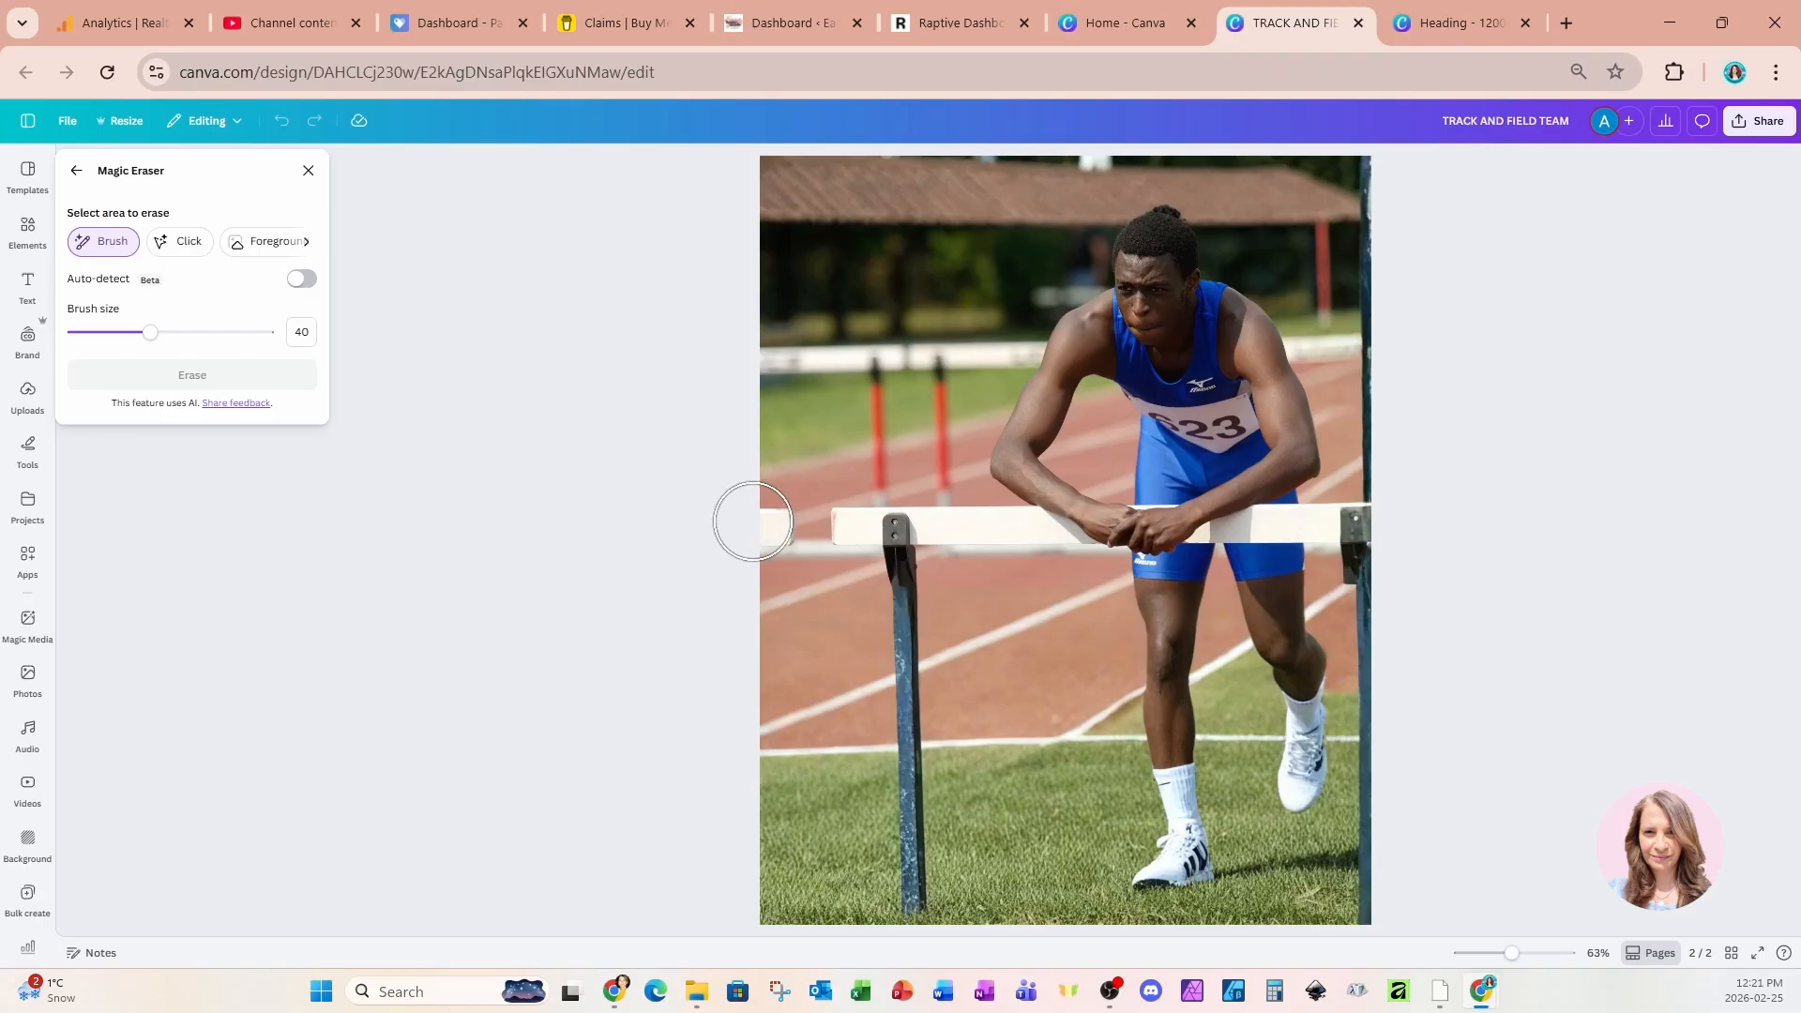
click(119, 334)
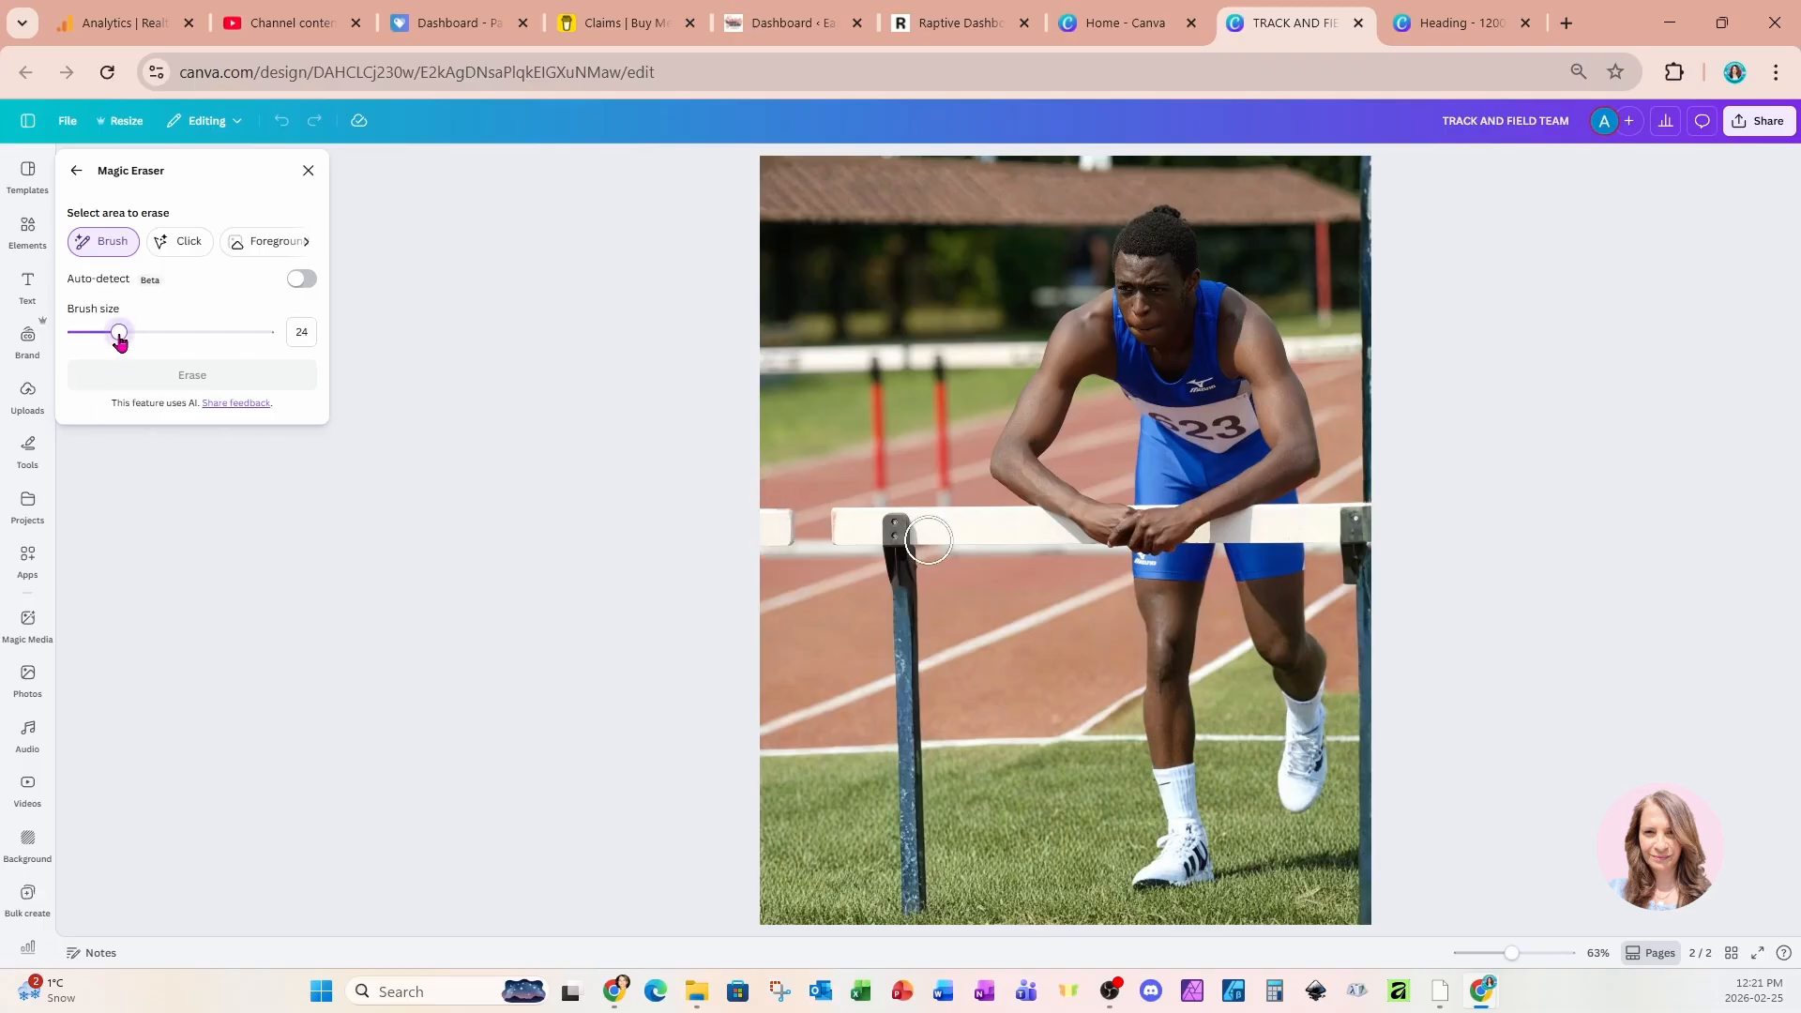
mouse_move(764, 526)
mouse_down()
mouse_move(1032, 528)
mouse_move(1098, 561)
mouse_up()
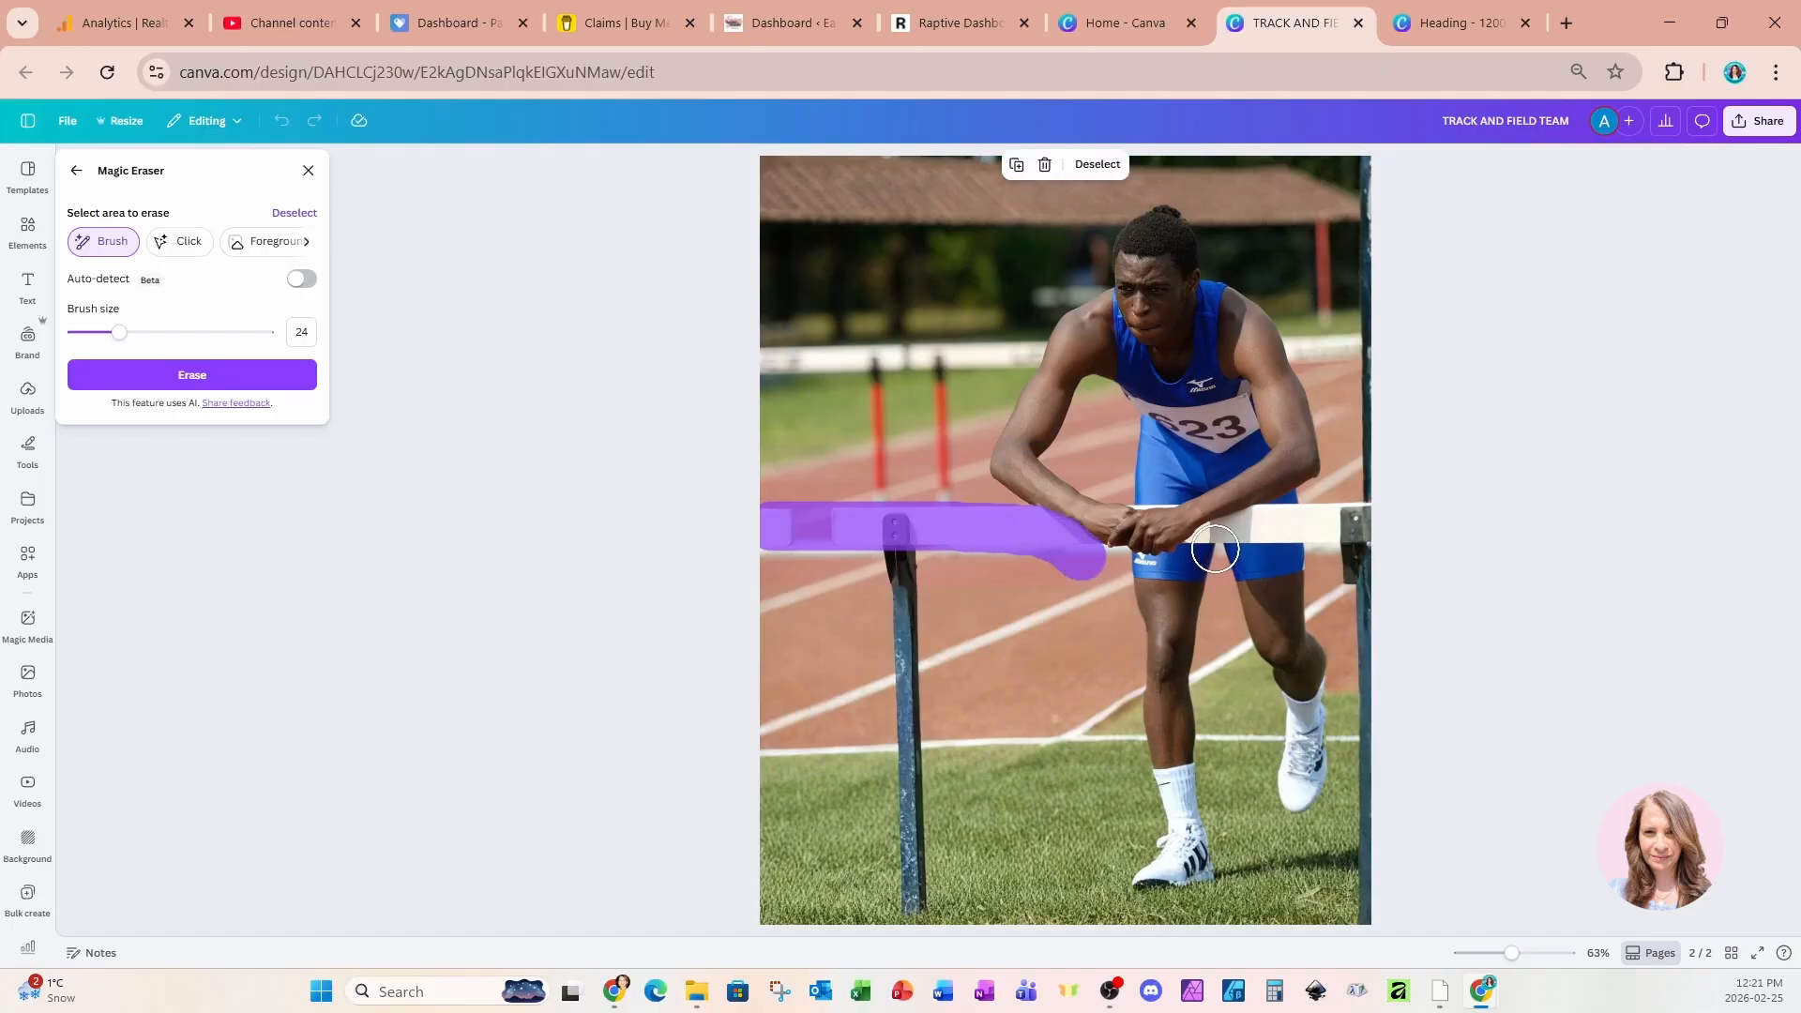
mouse_move(1239, 527)
mouse_down()
mouse_move(1367, 530)
mouse_move(1315, 523)
mouse_move(1351, 526)
mouse_move(1363, 549)
mouse_move(1388, 953)
mouse_up()
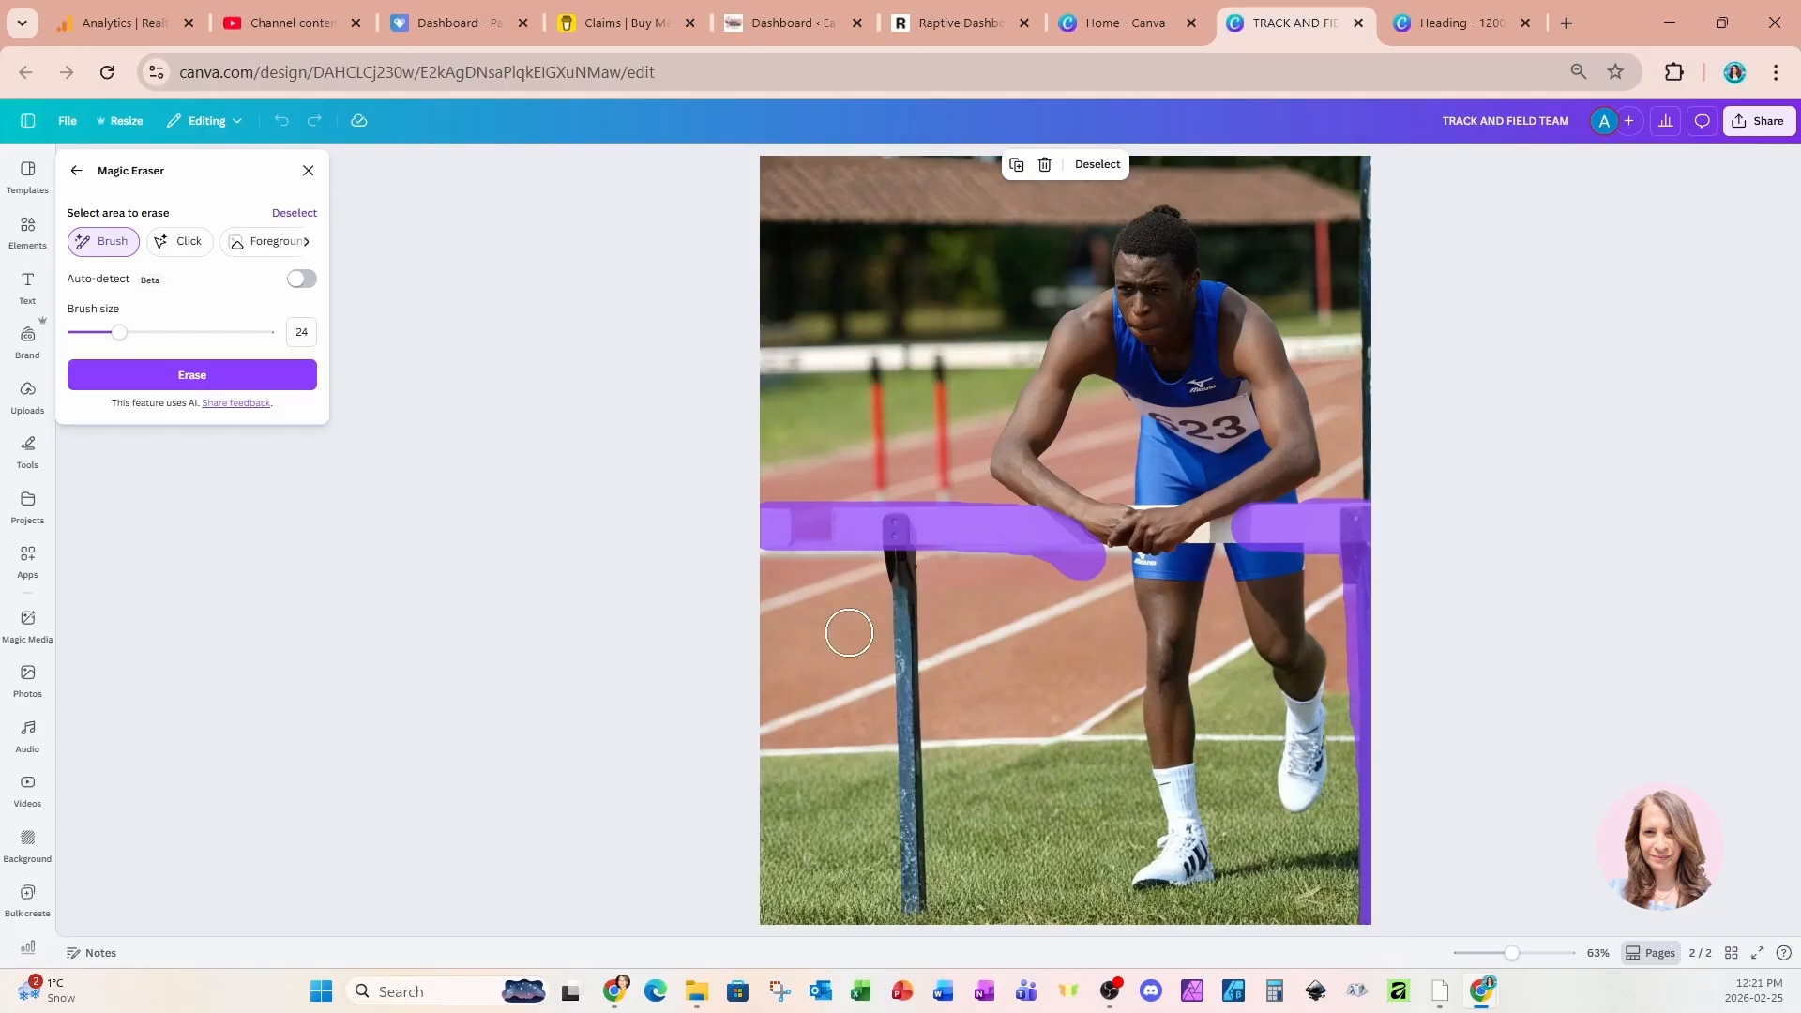
mouse_move(871, 537)
mouse_down()
mouse_move(897, 535)
mouse_move(916, 924)
mouse_up()
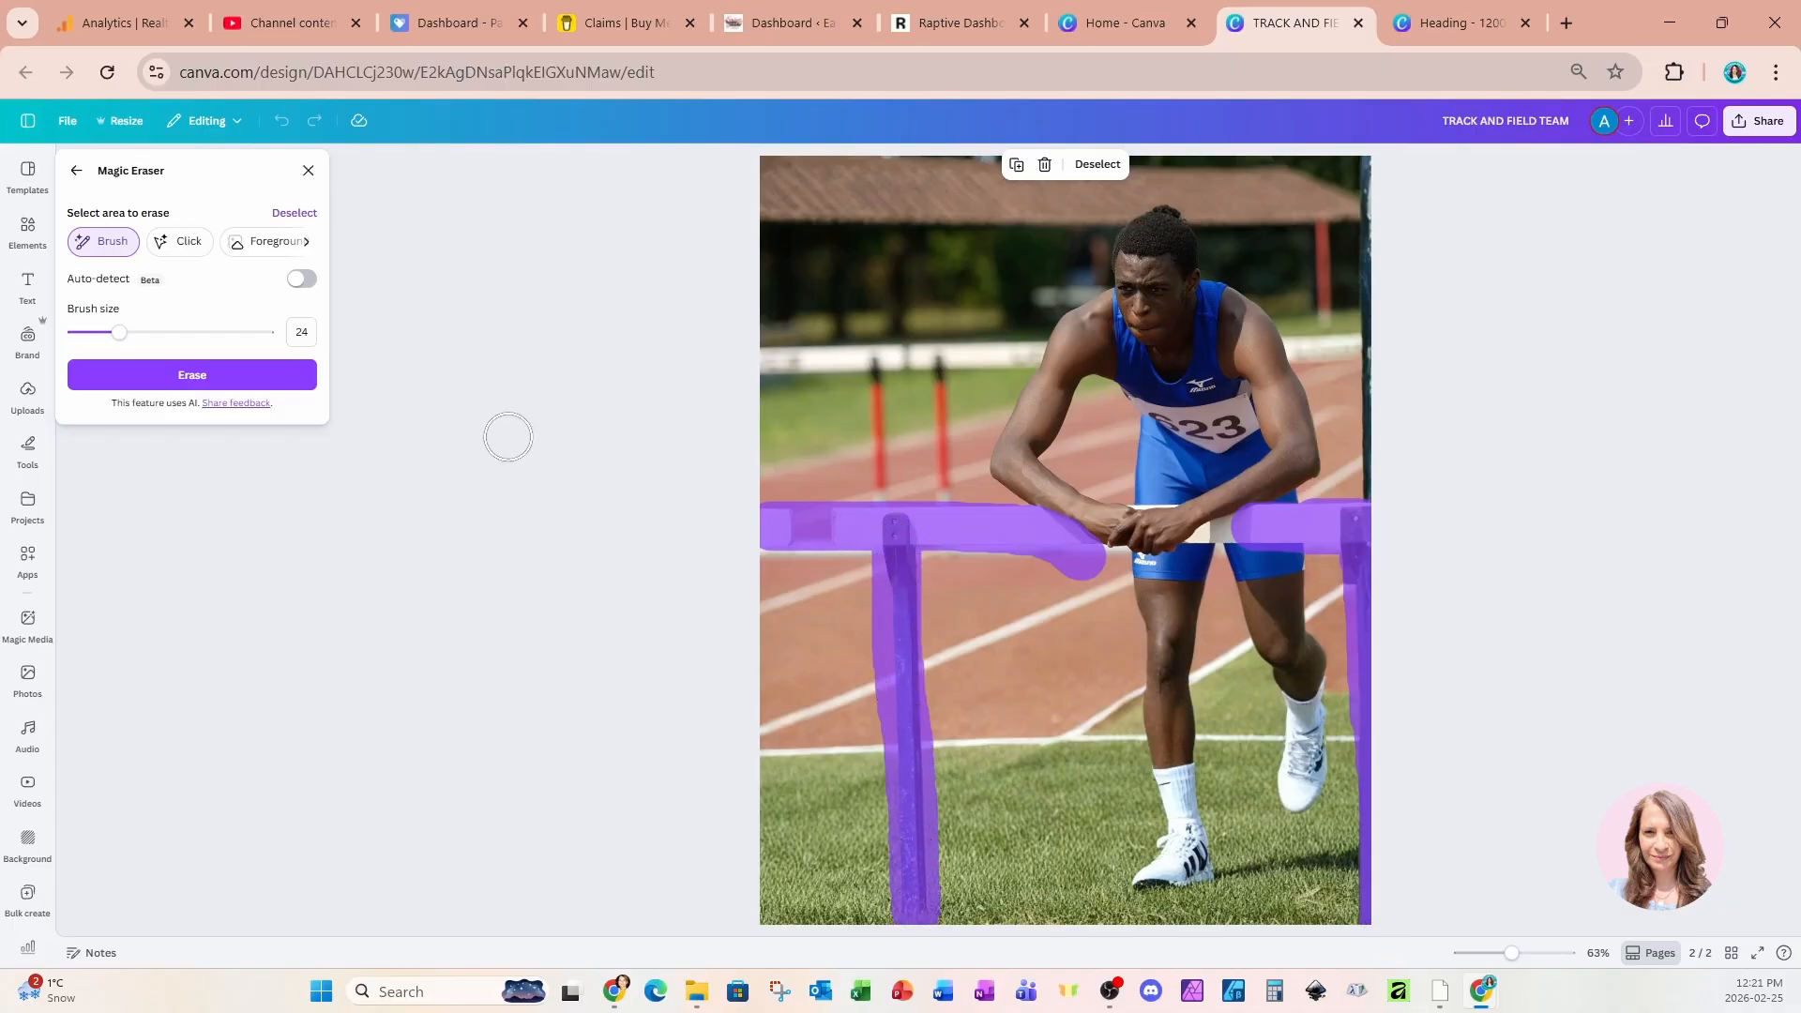
- Mark the crossbar section beside the athlete's hands at brush size 10, reduce the brush to 5, and erase the marked hurdle
drag(129, 332, 91, 332)
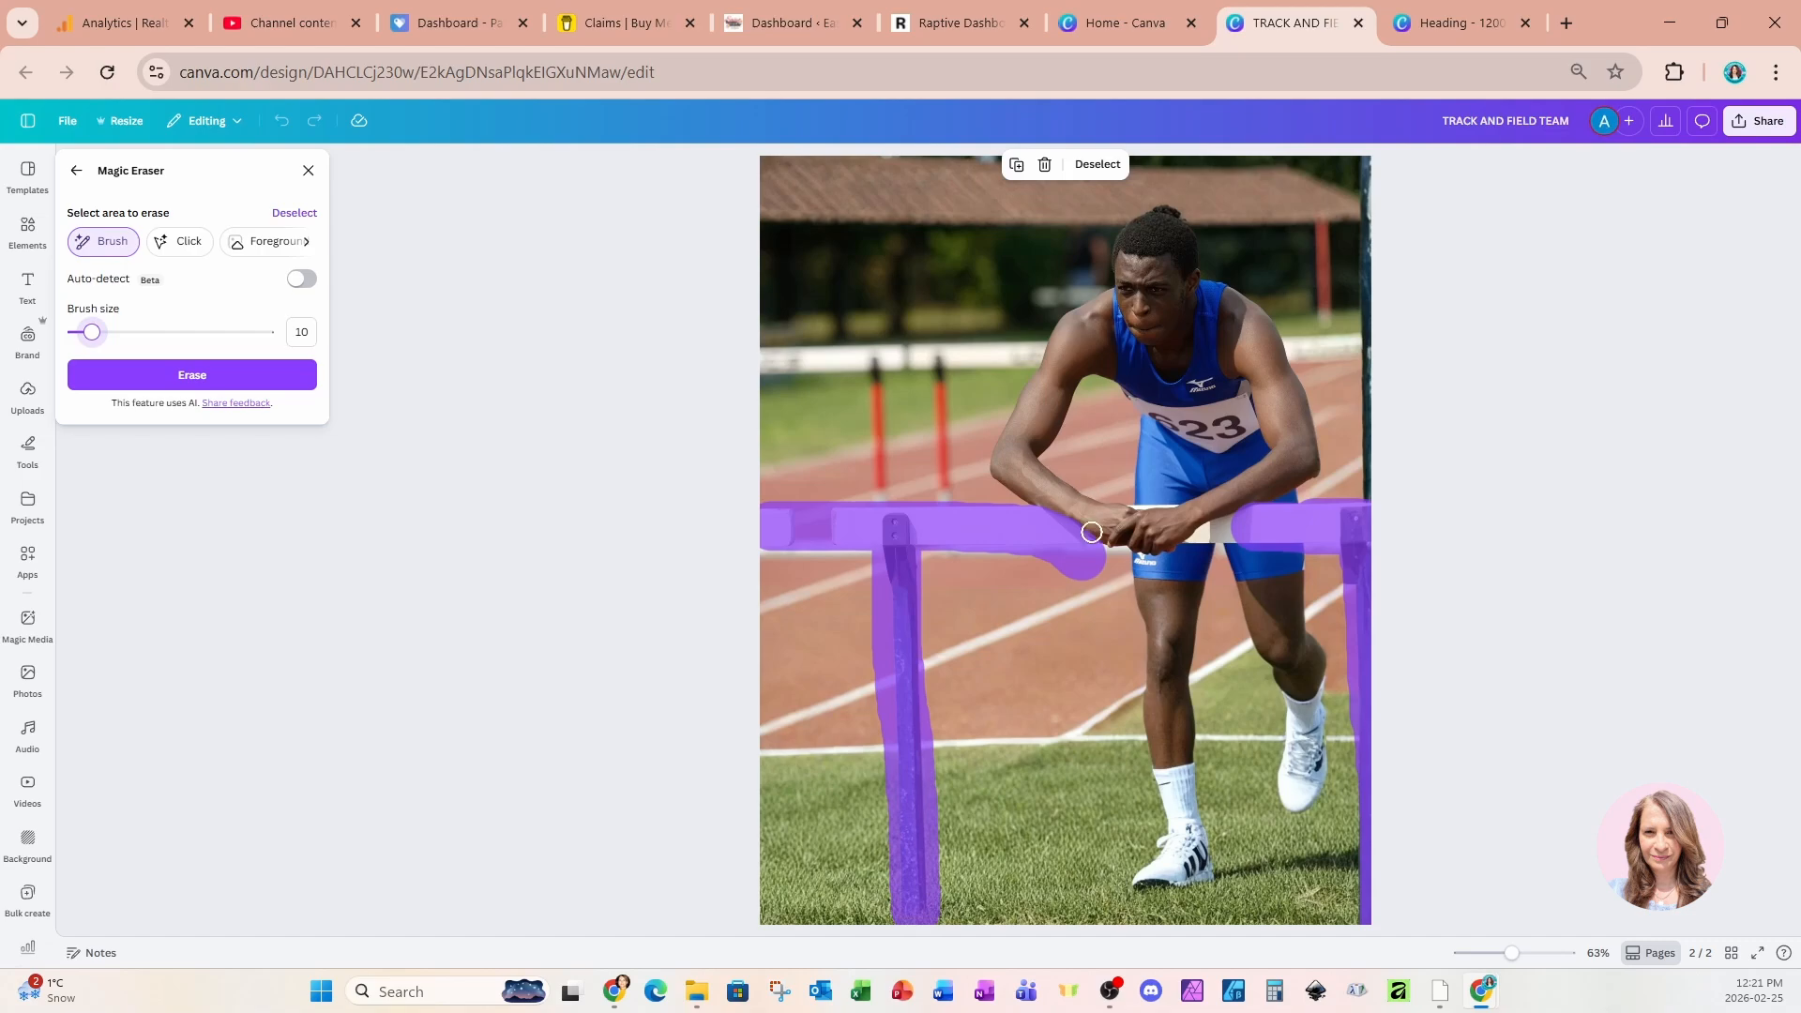
drag(1198, 542, 1234, 530)
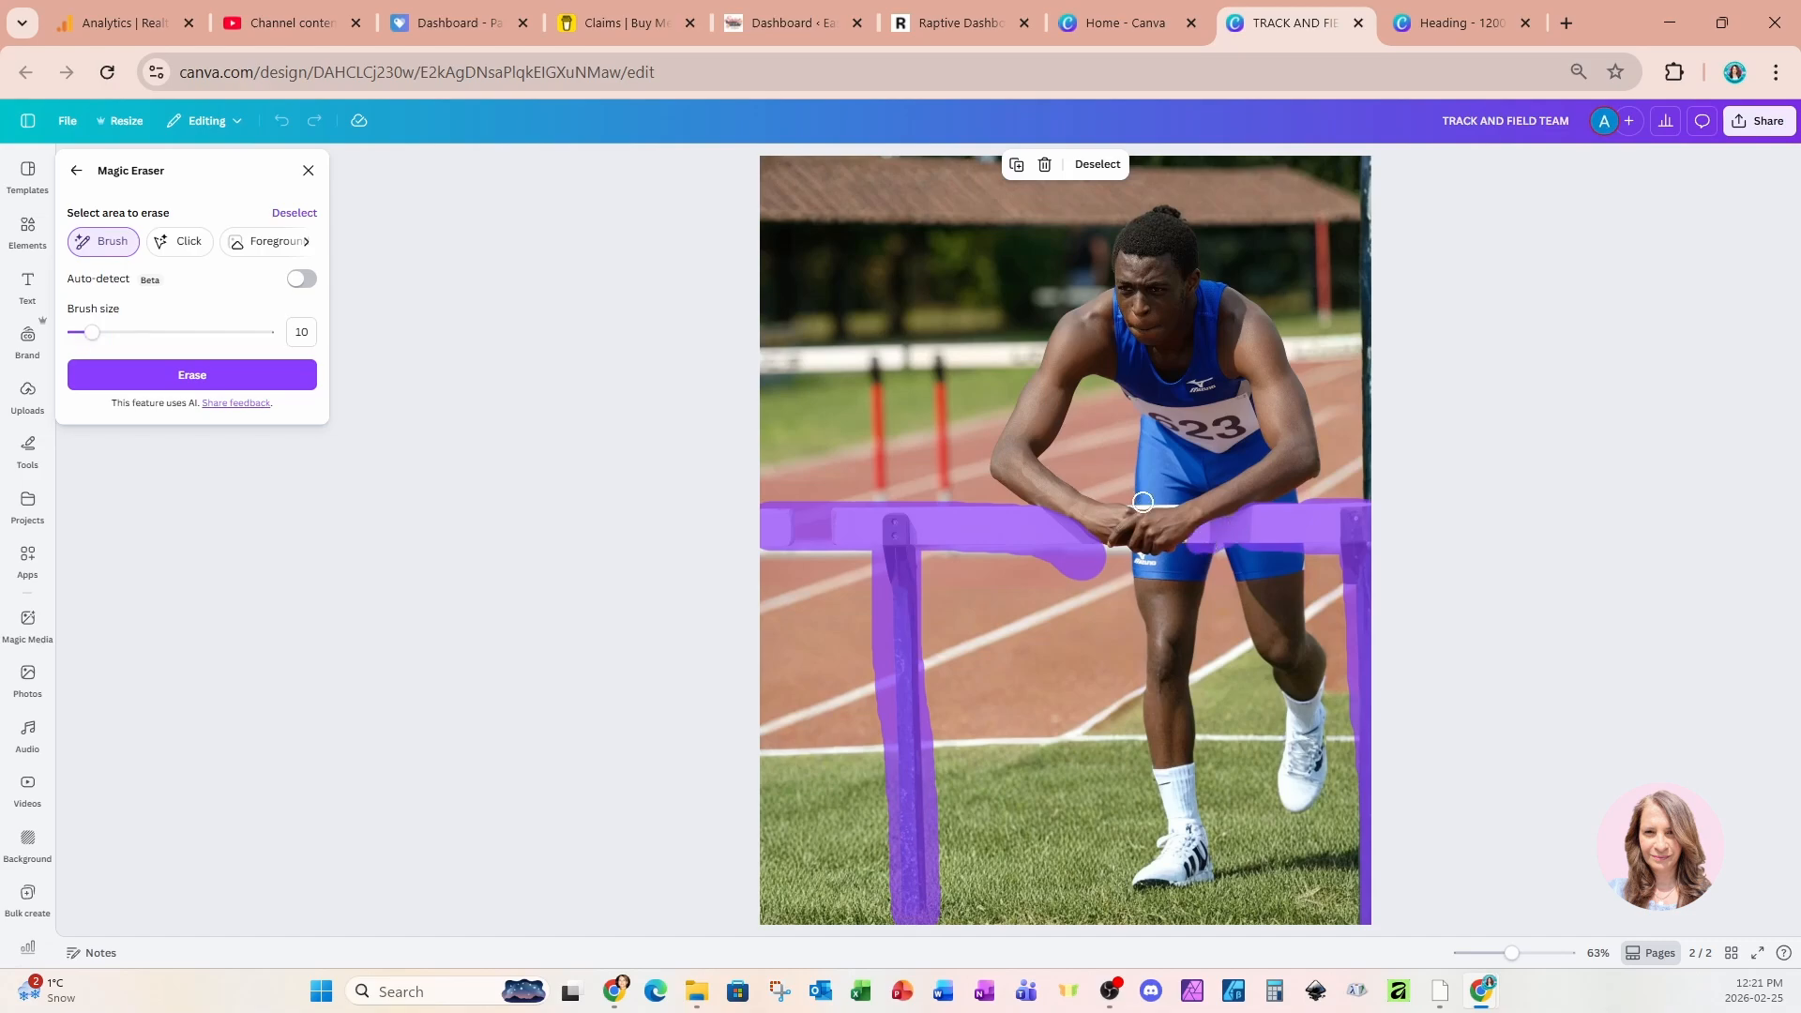
drag(91, 334, 82, 334)
click(101, 387)
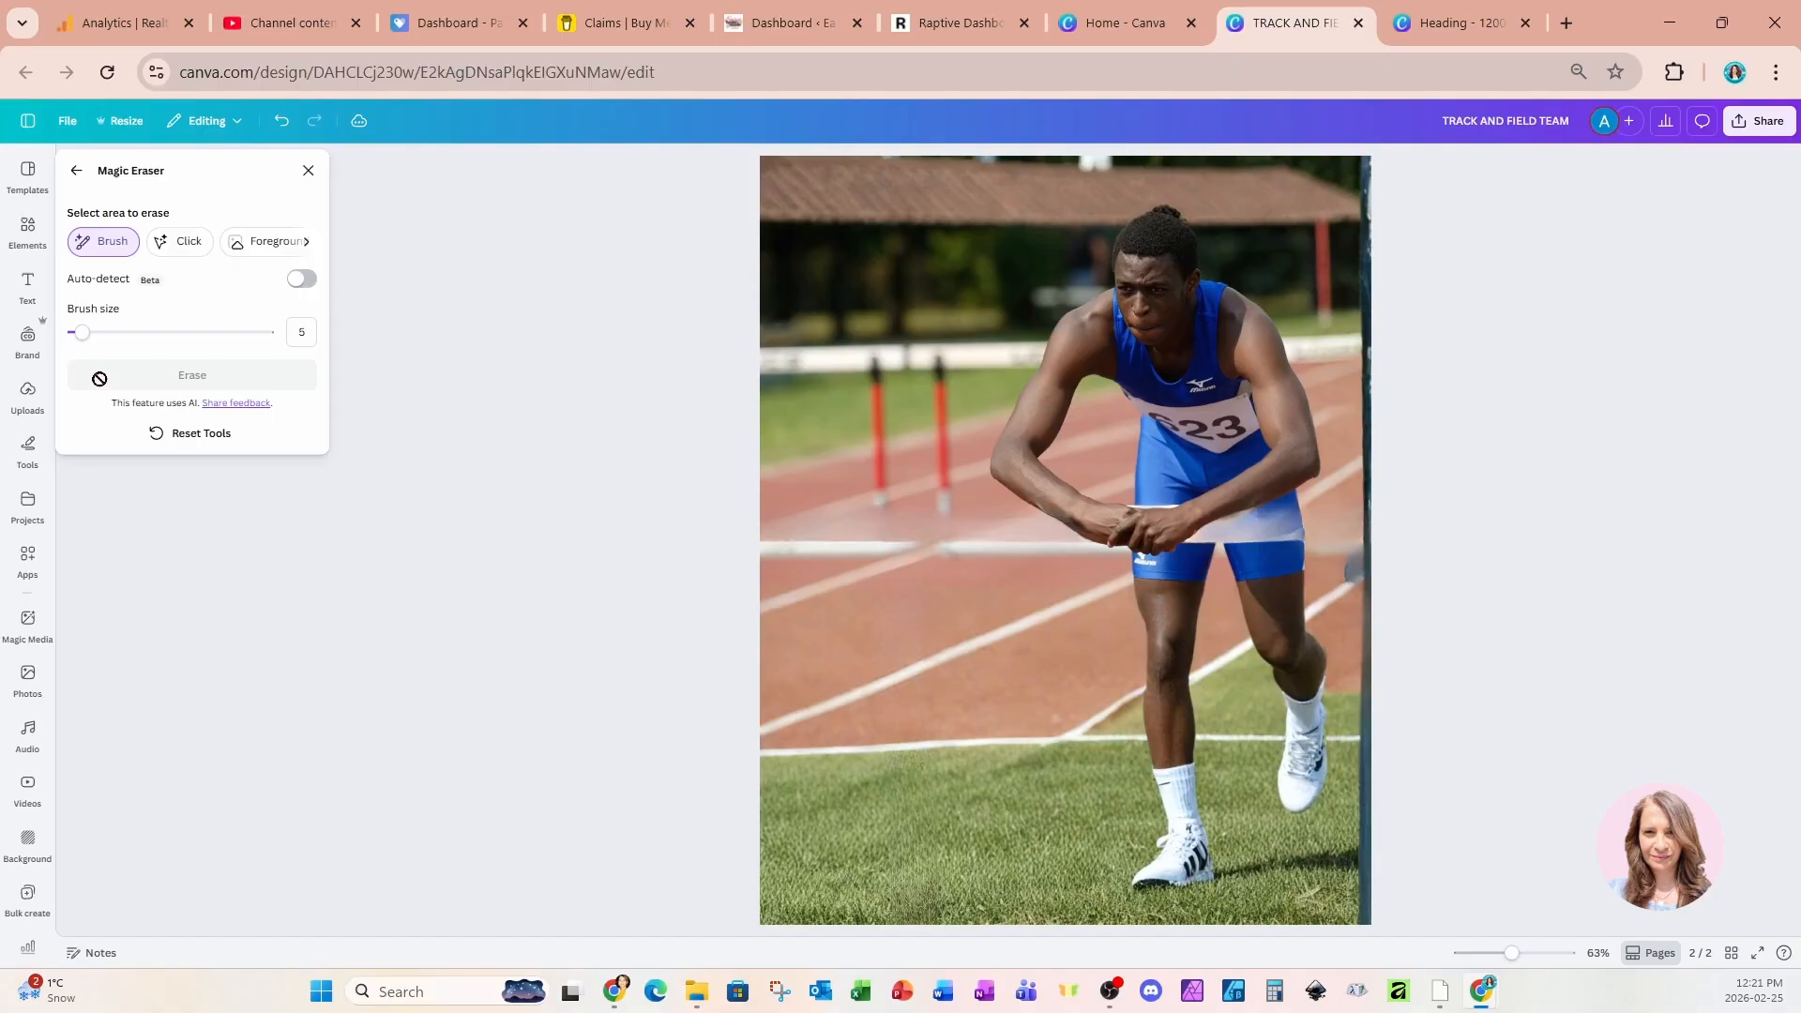
- Erase the pale crossbar remnant across the athlete's blue shorts with Magic Eraser at brush size 20
drag(82, 332, 152, 332)
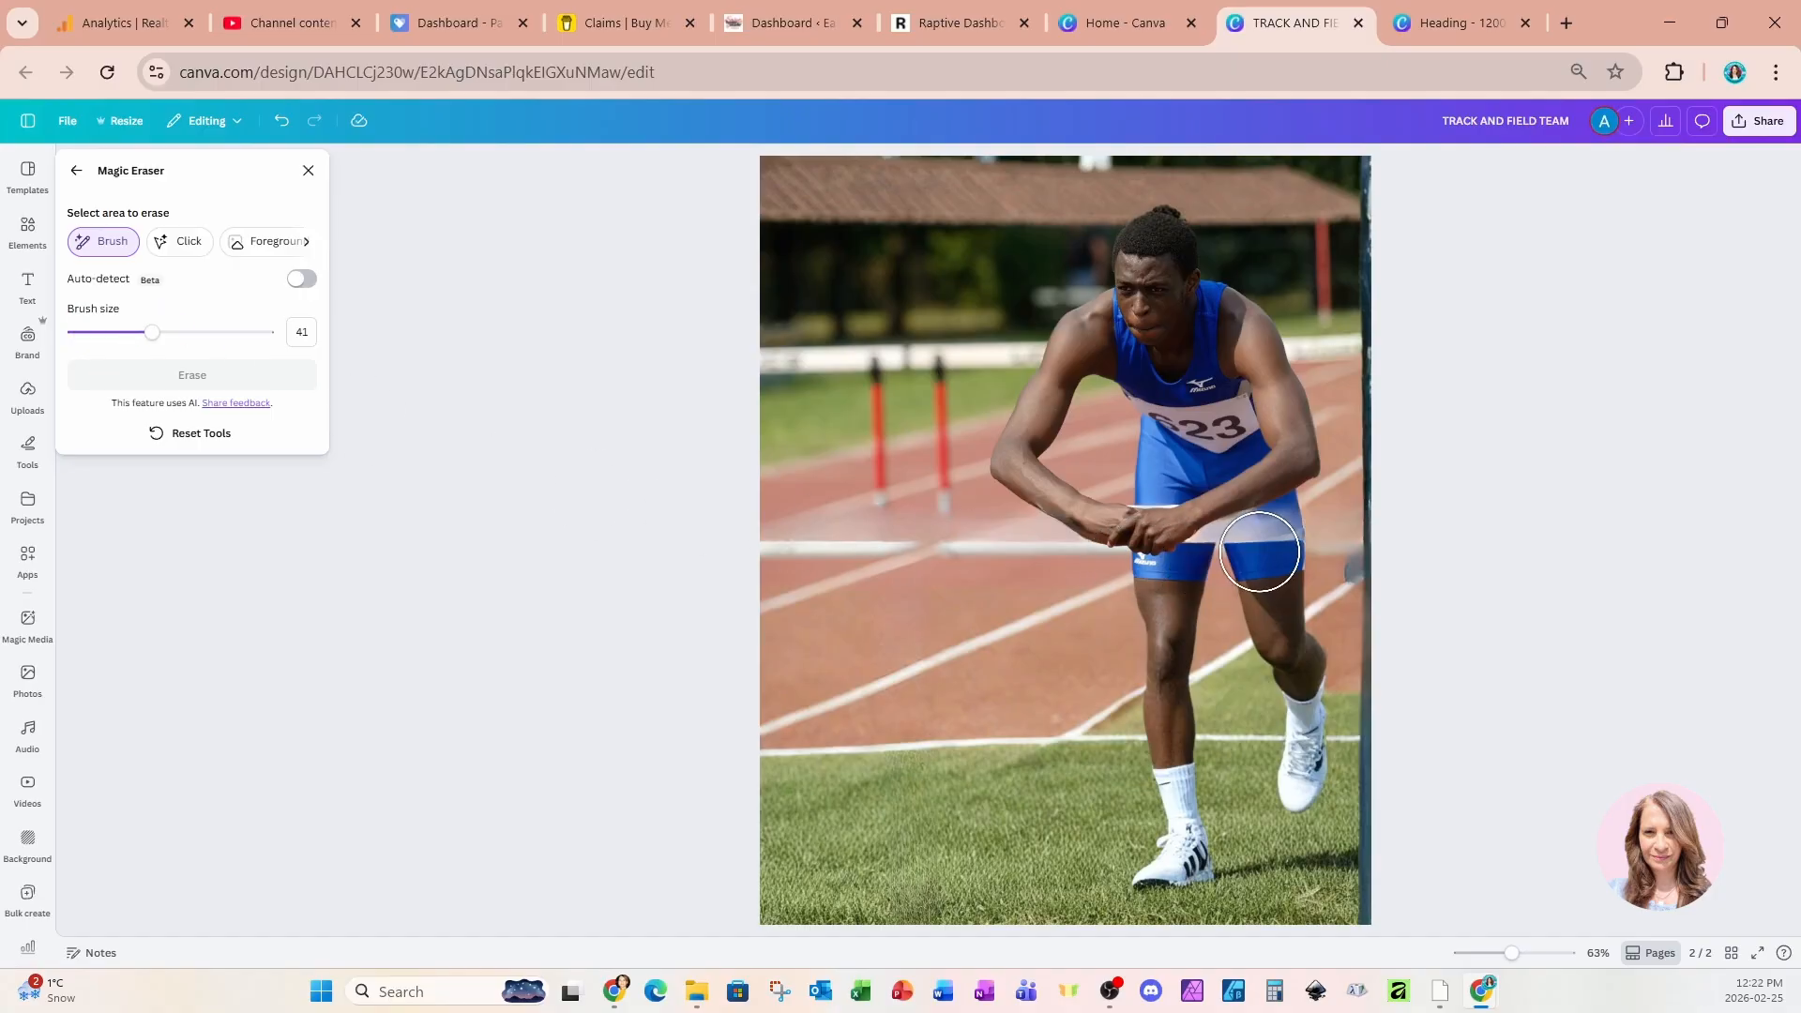
click(111, 338)
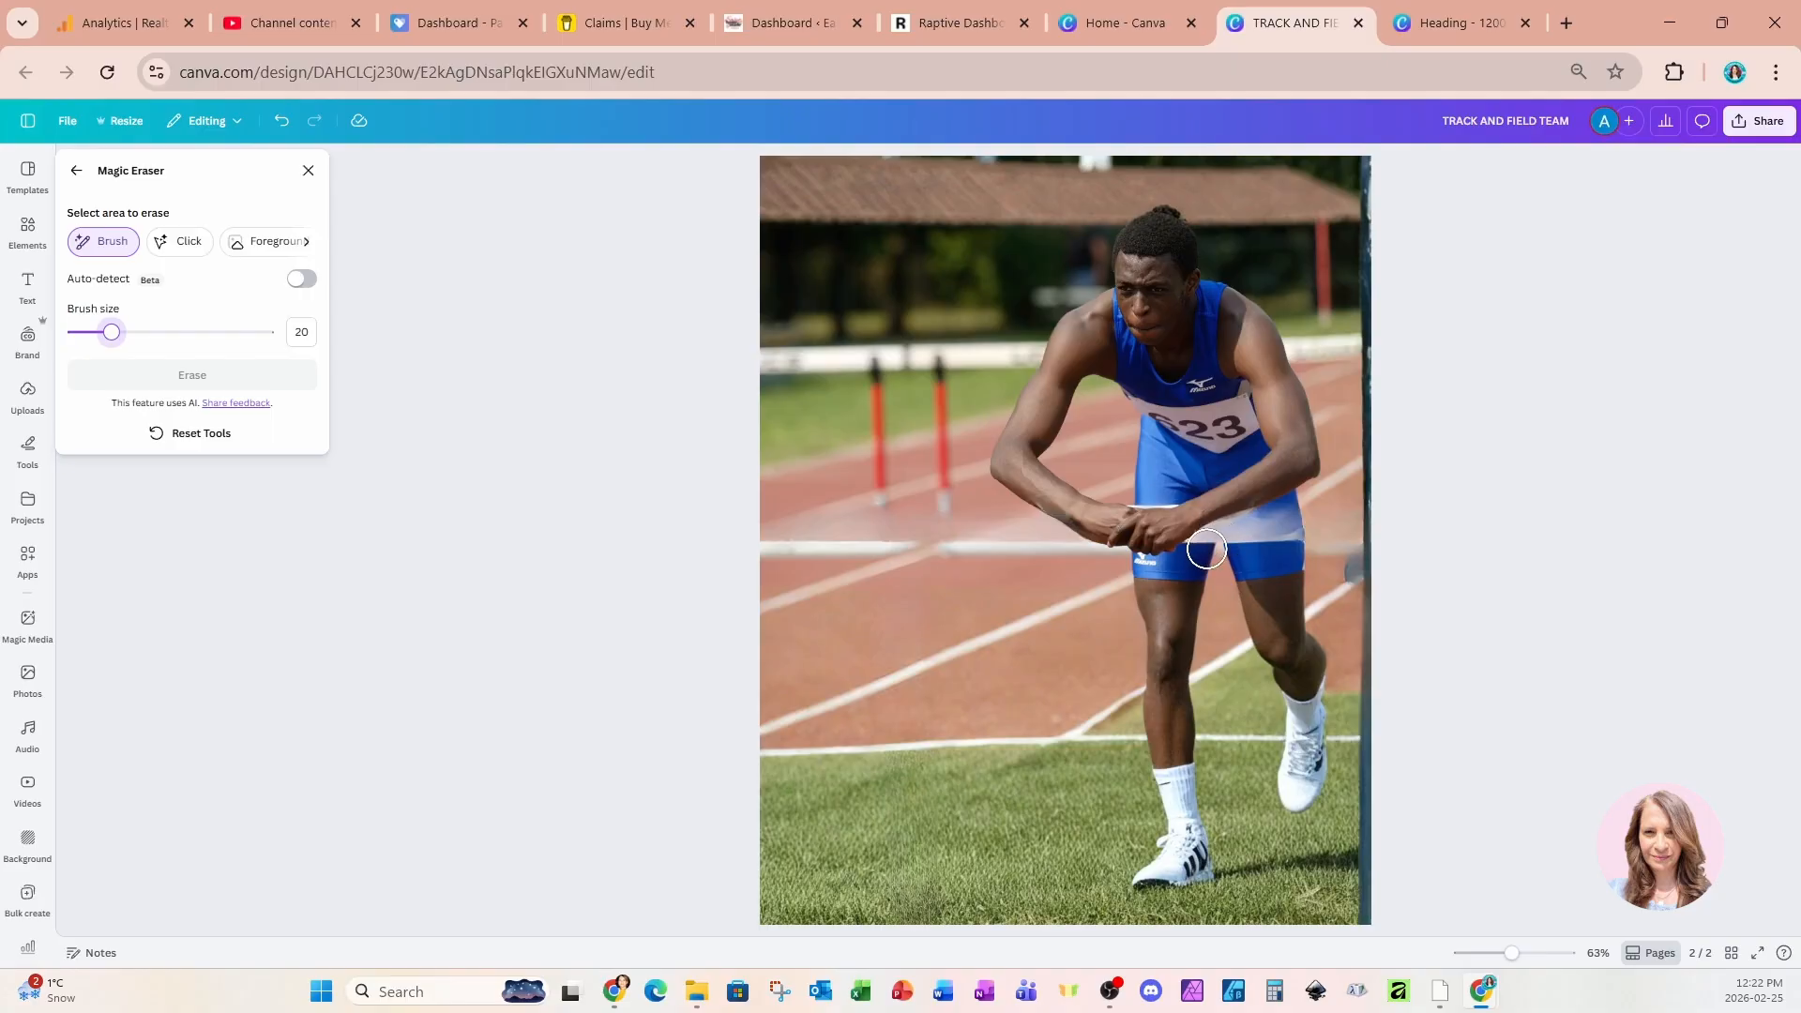
click(1206, 549)
drag(1207, 549, 1290, 527)
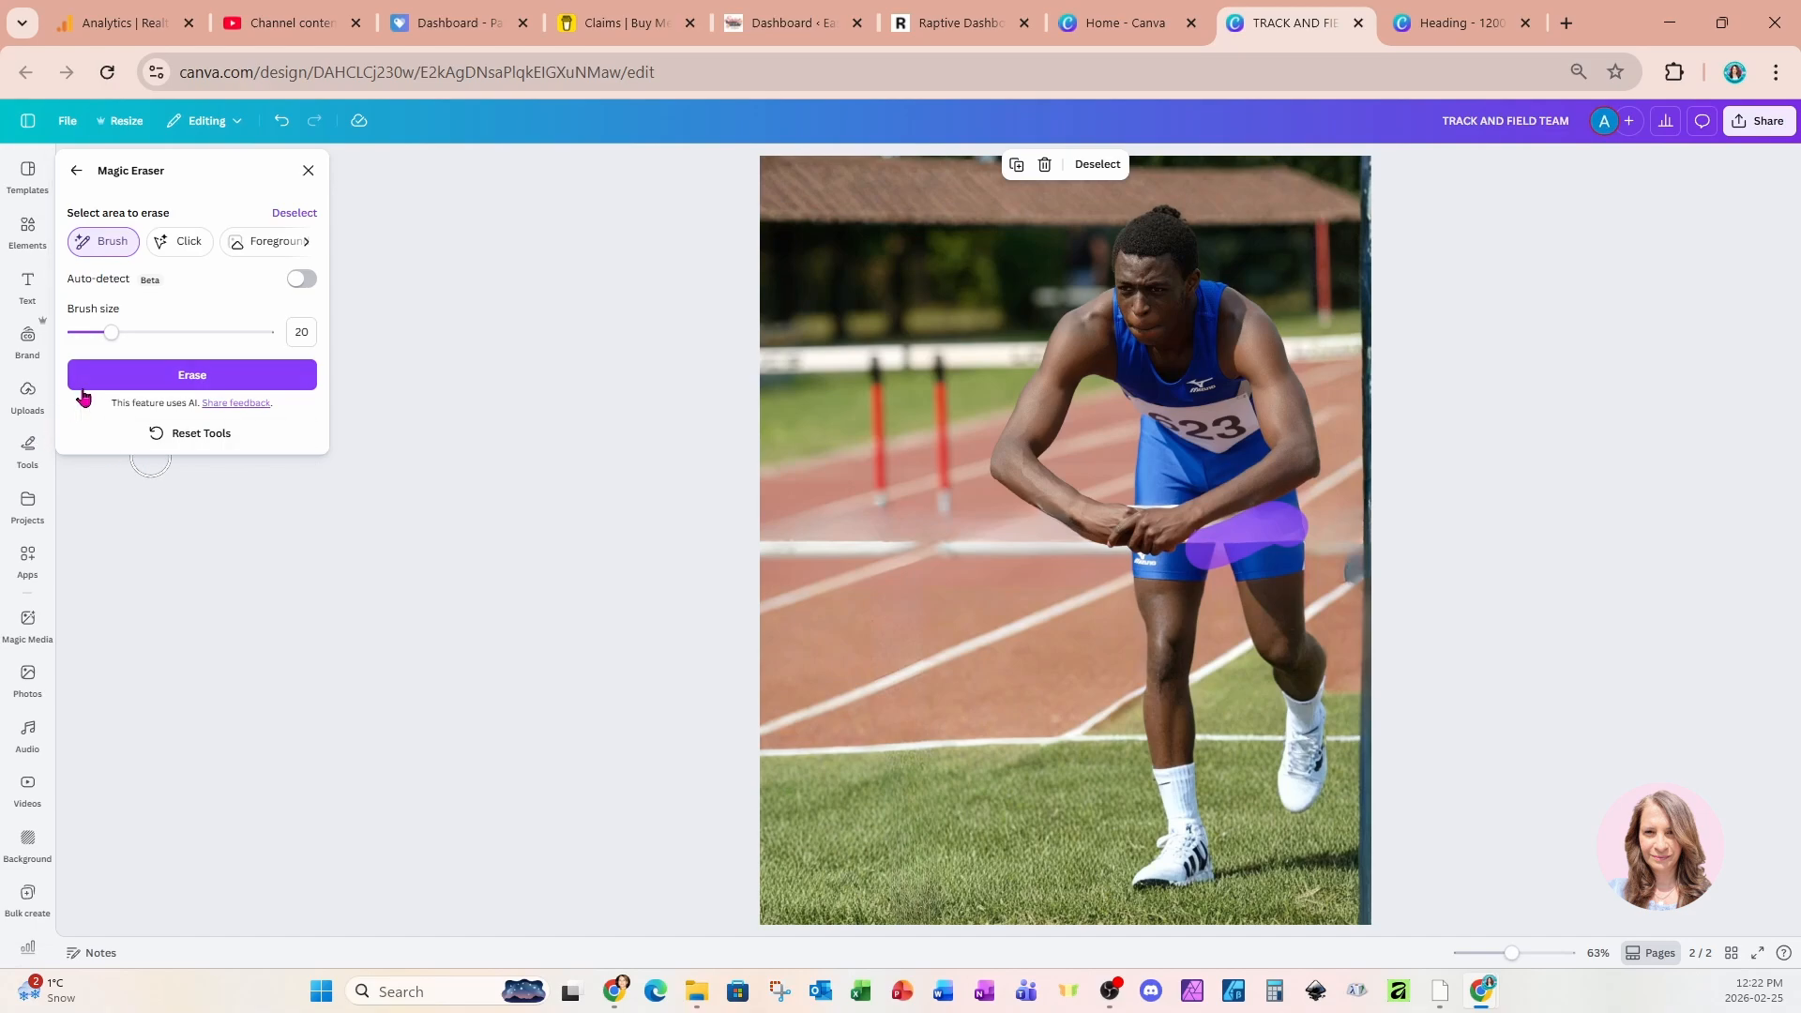
click(84, 377)
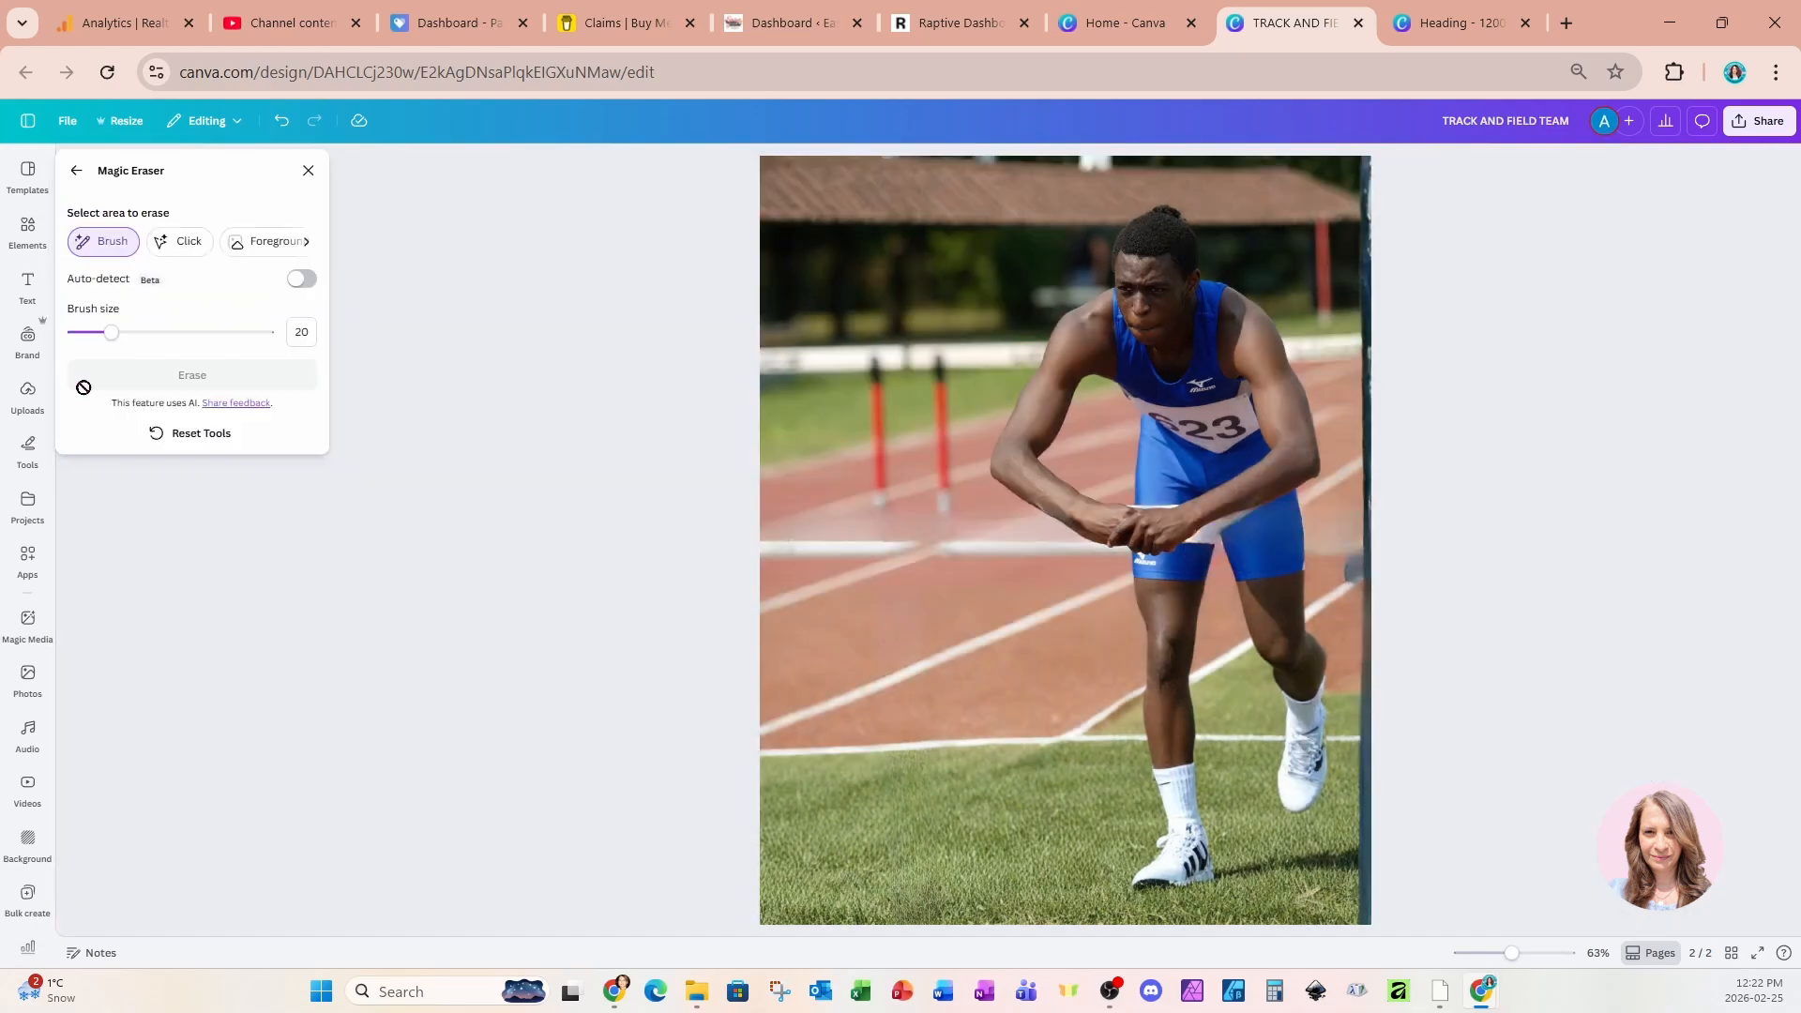
- Erase the remaining white fragment beside the athlete's hands at brush size 10 and close Magic Eraser
click(91, 332)
drag(1203, 542, 1240, 519)
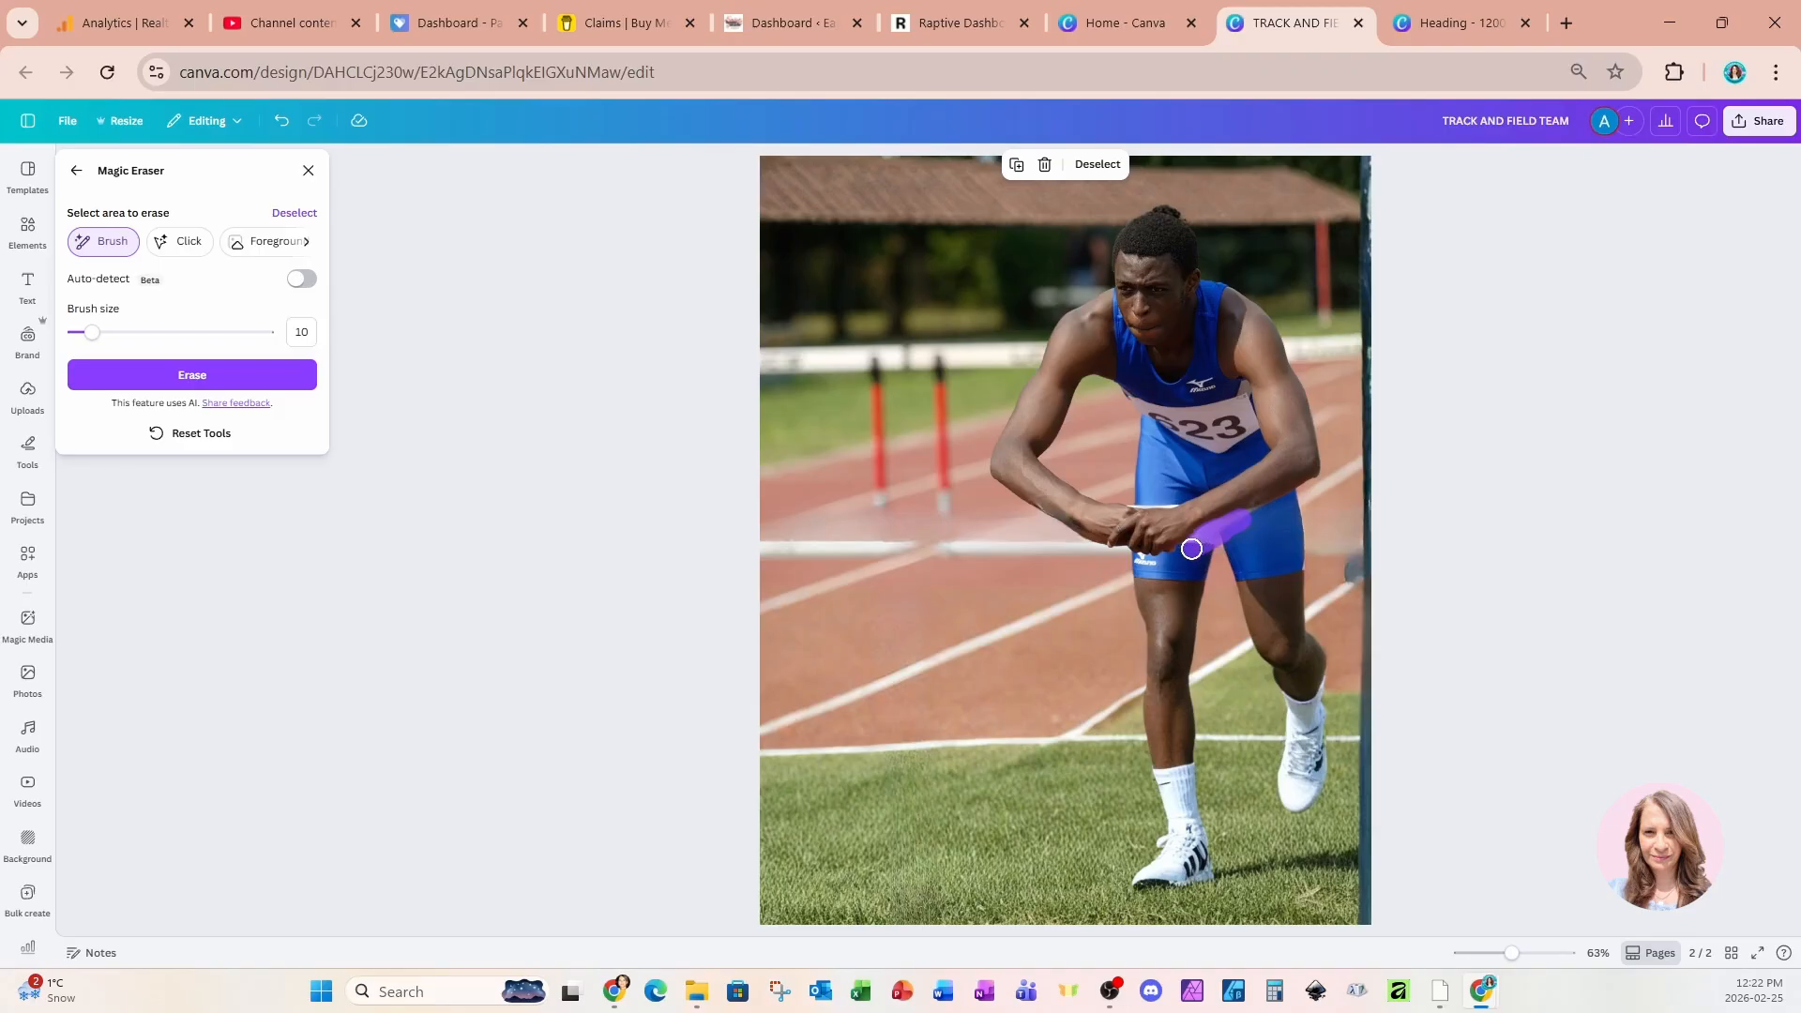
click(206, 380)
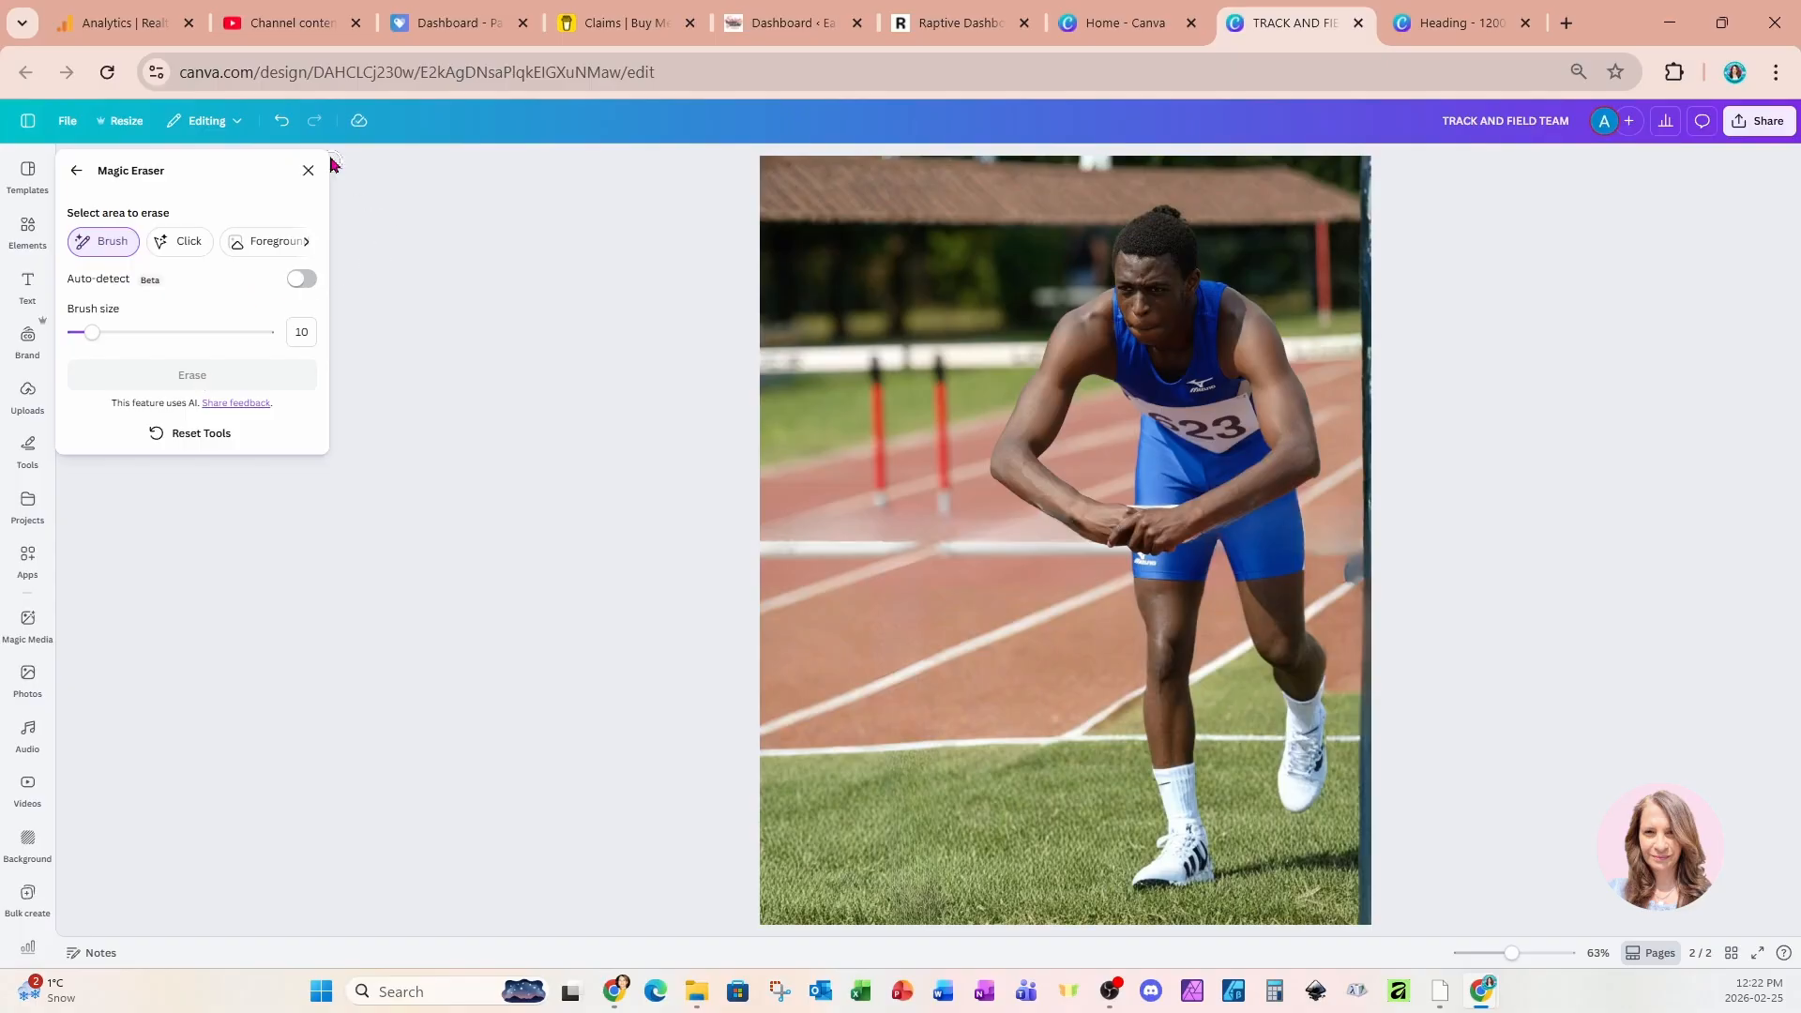
click(306, 171)
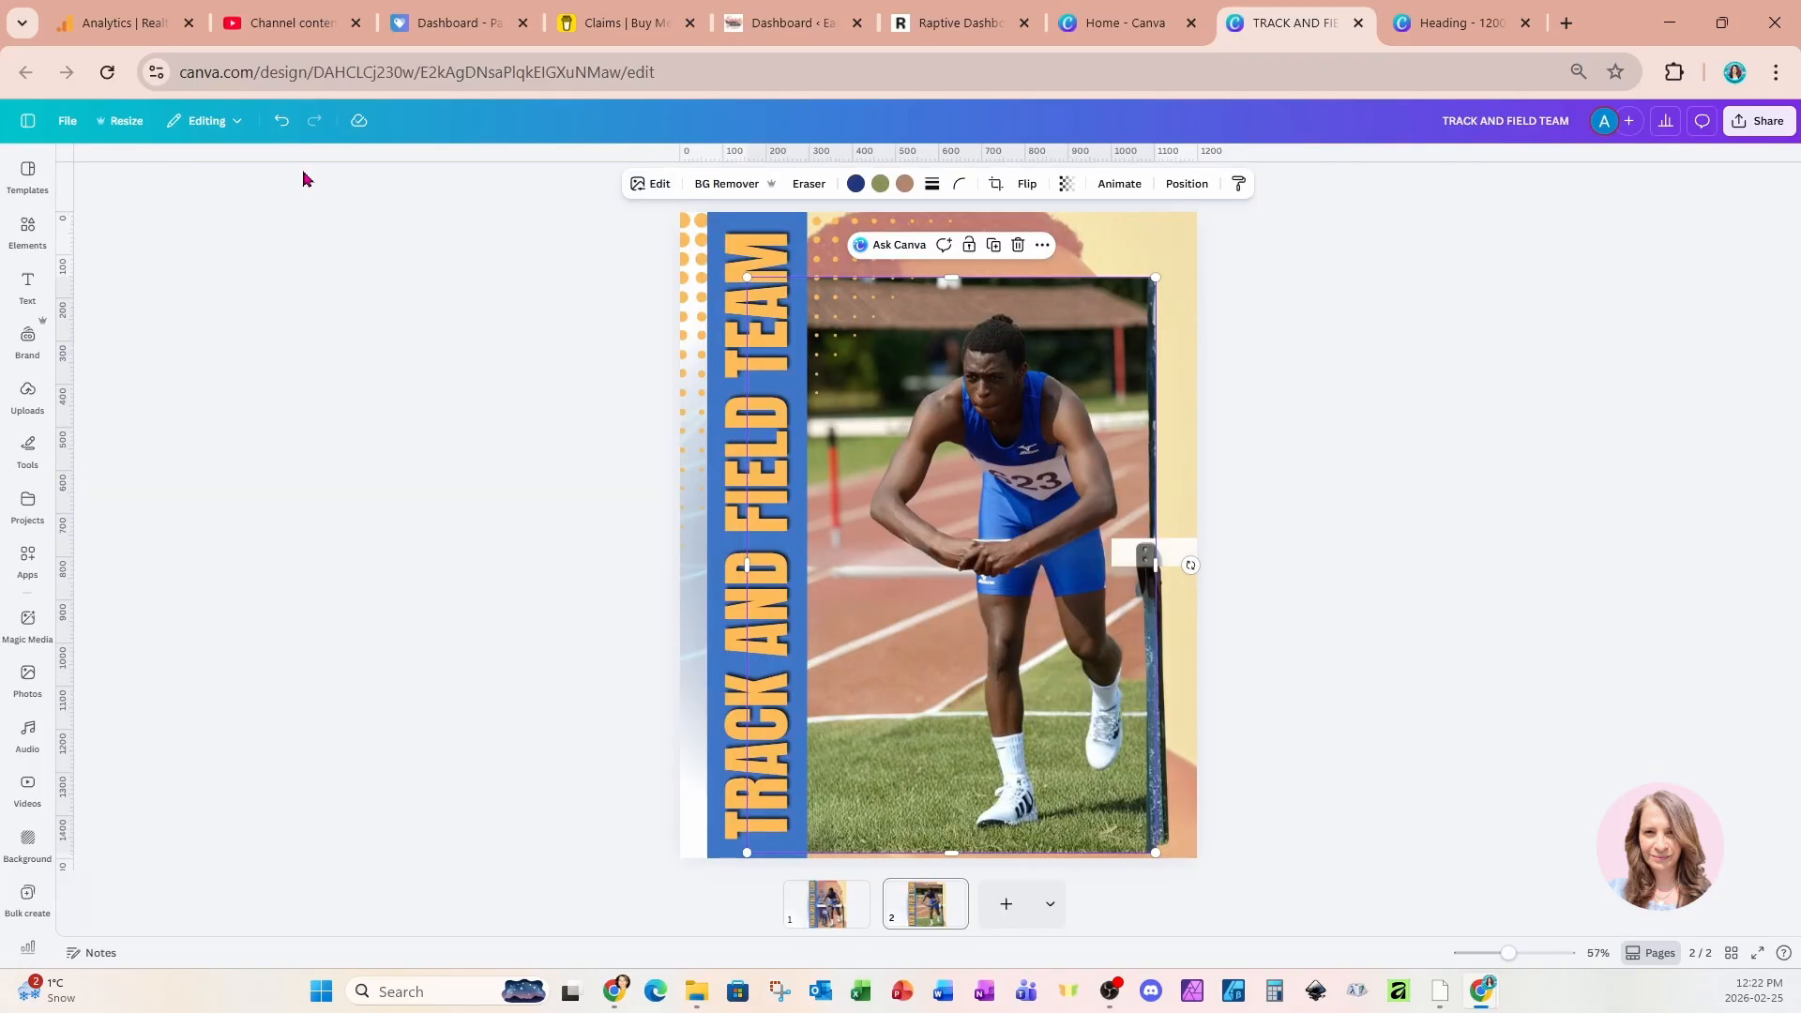
- Remove the athlete photo's background and delete the separate leftover hurdle-post cutout from page 2
click(713, 186)
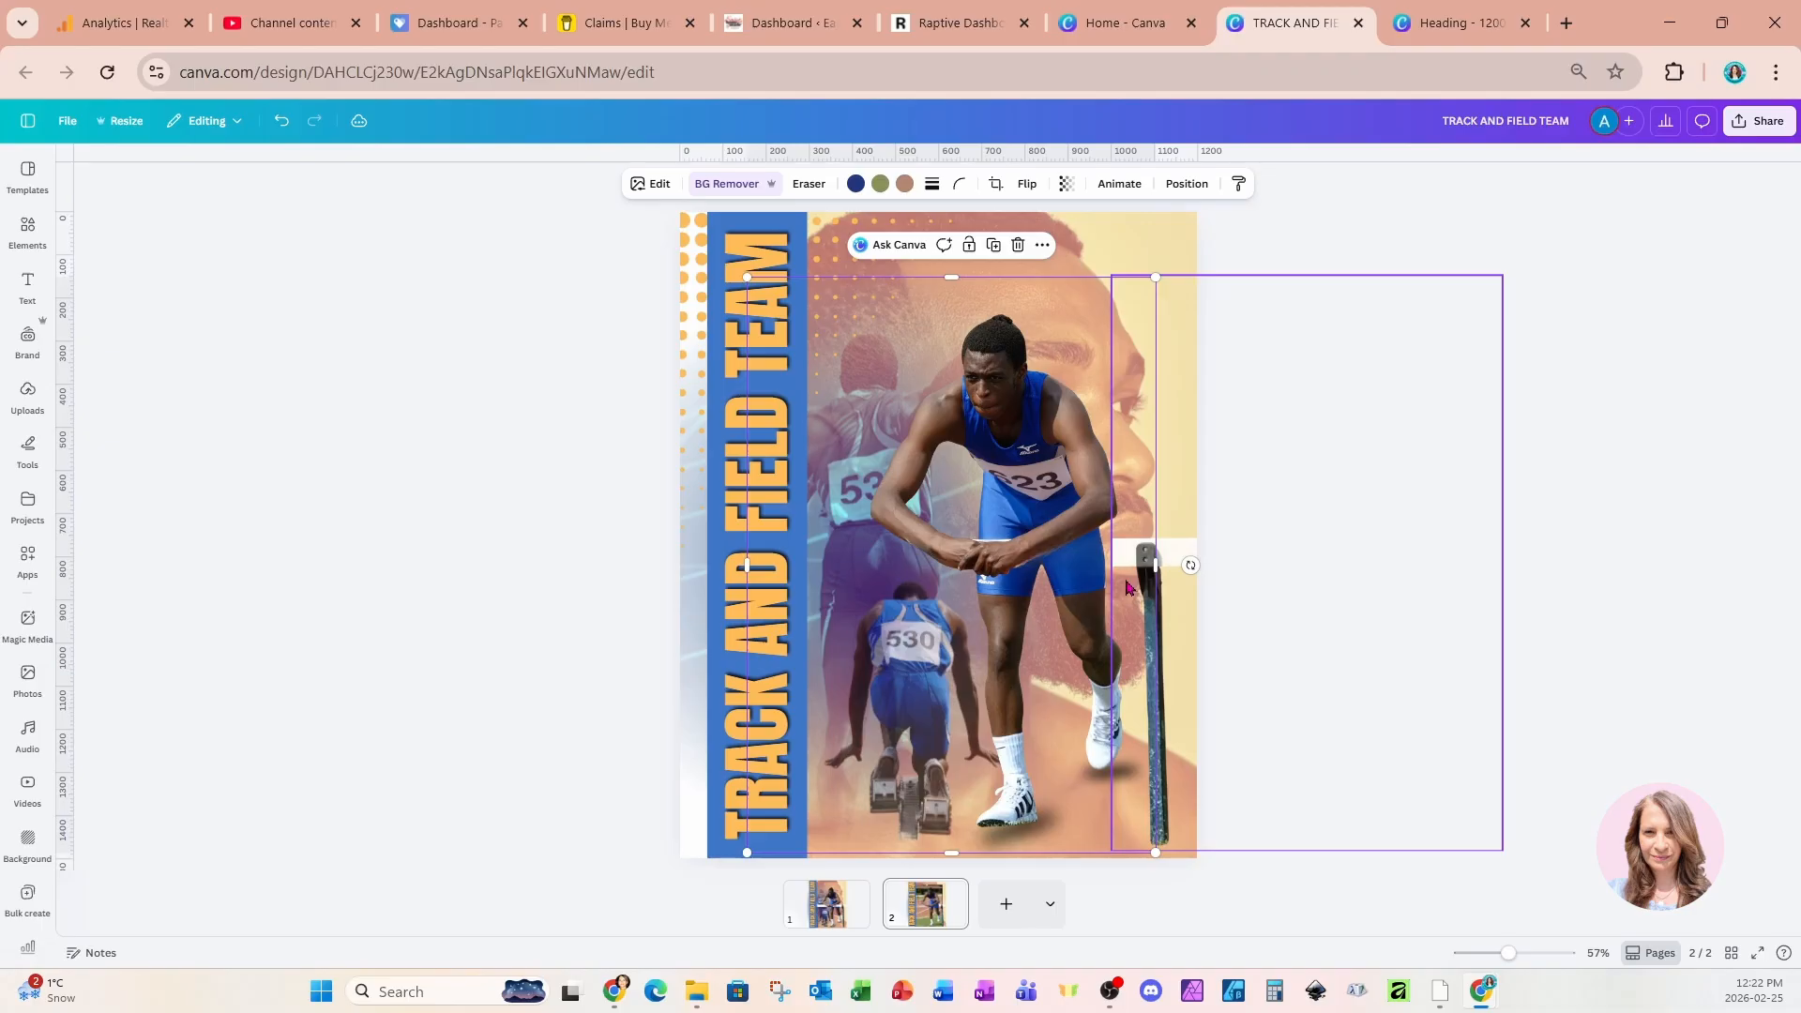
click(1155, 606)
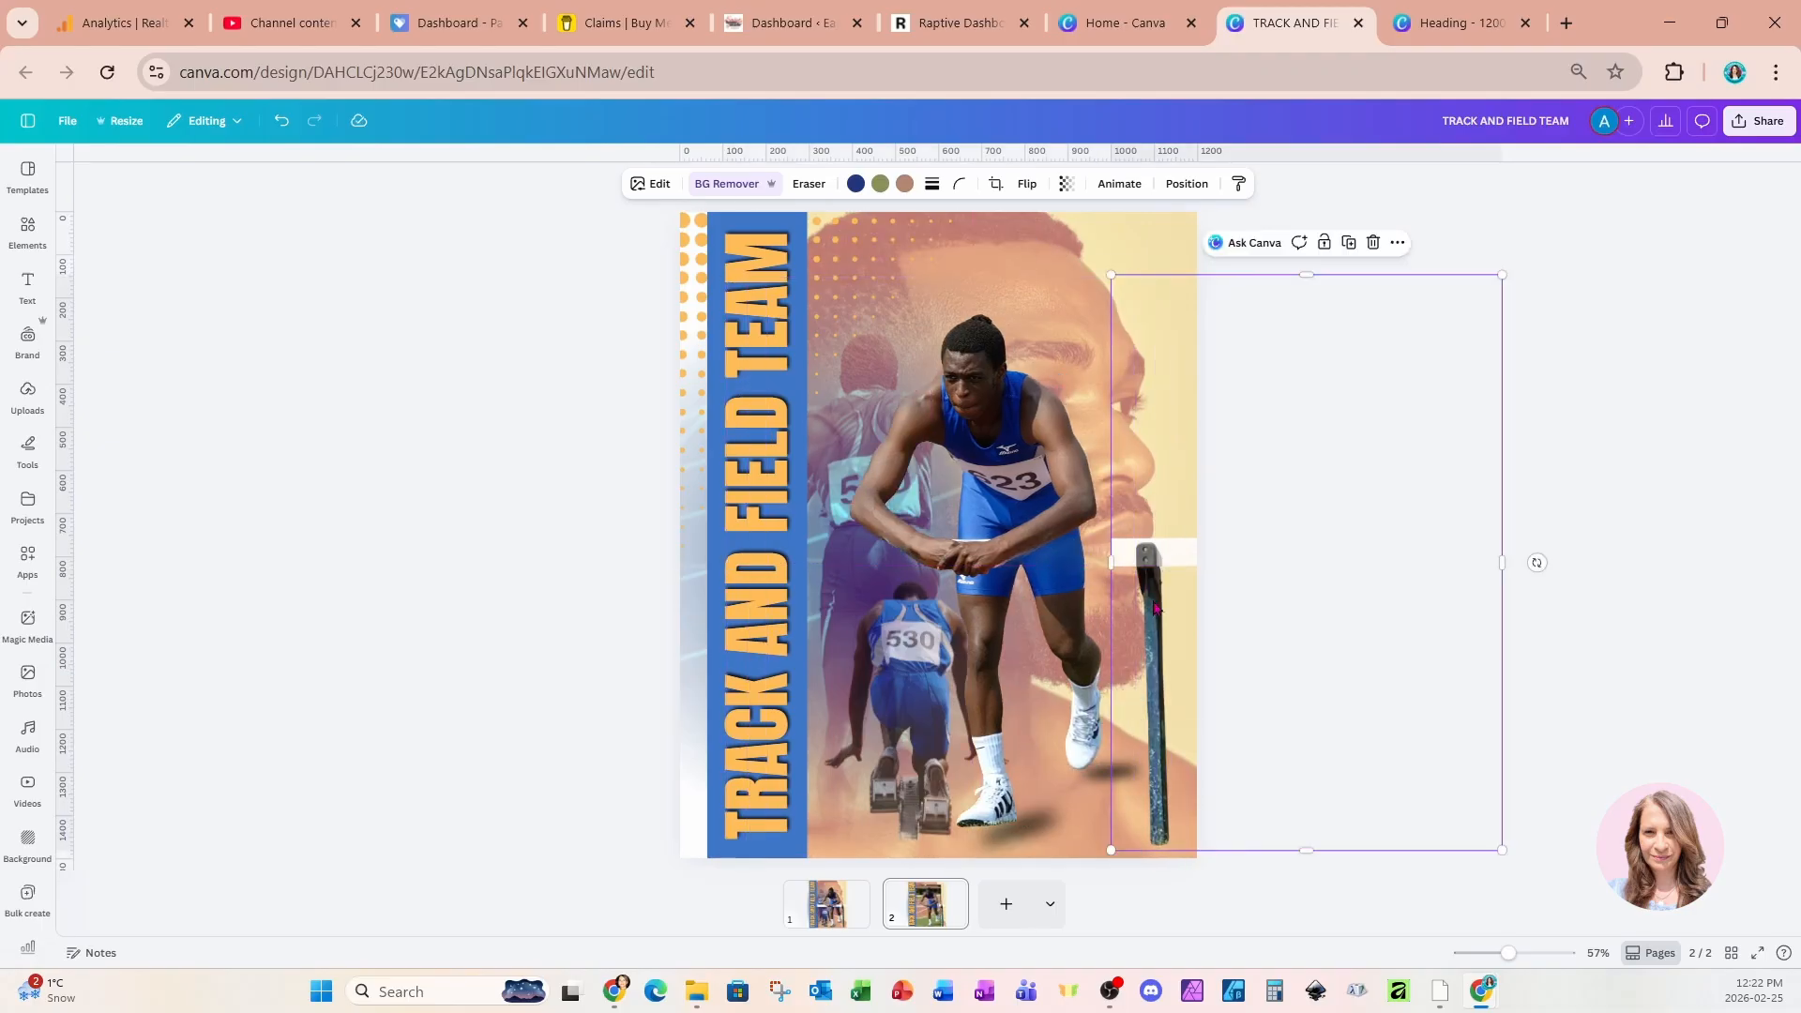
key(Delete)
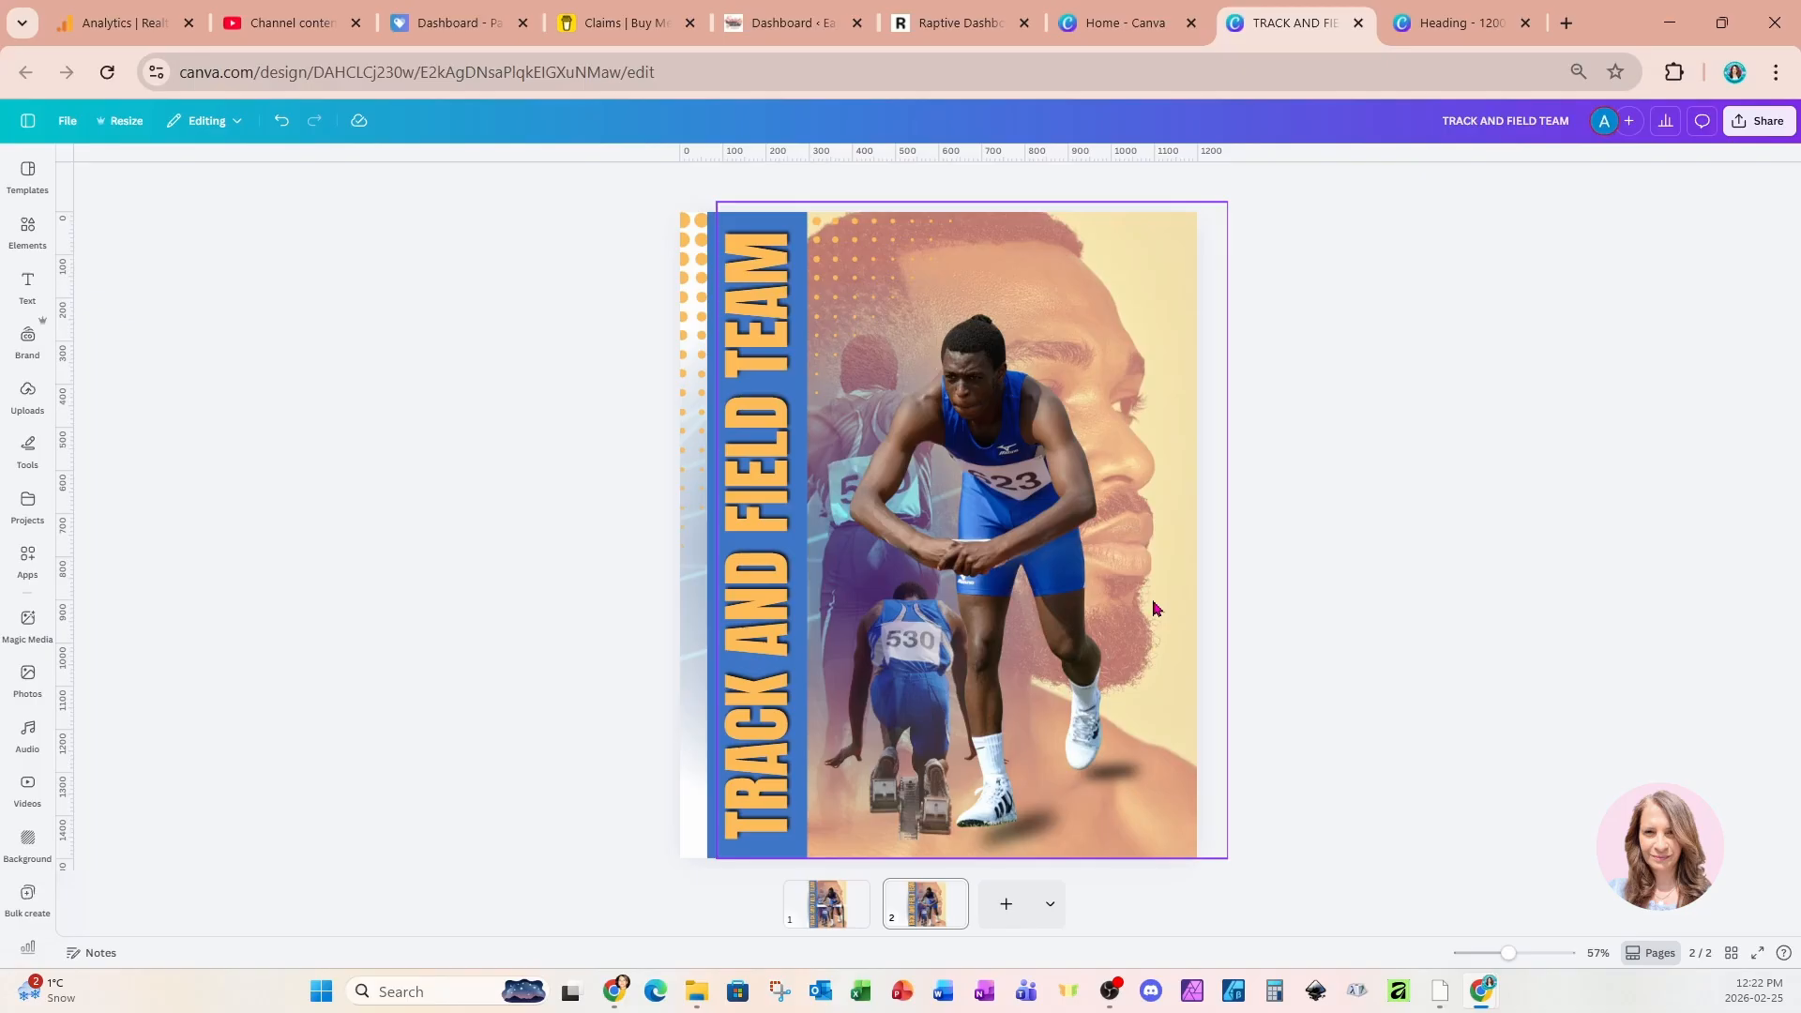
- Shift the front athlete cutout slightly right over his foot shadows, and show both poster pages in grid view
drag(1075, 598, 1094, 597)
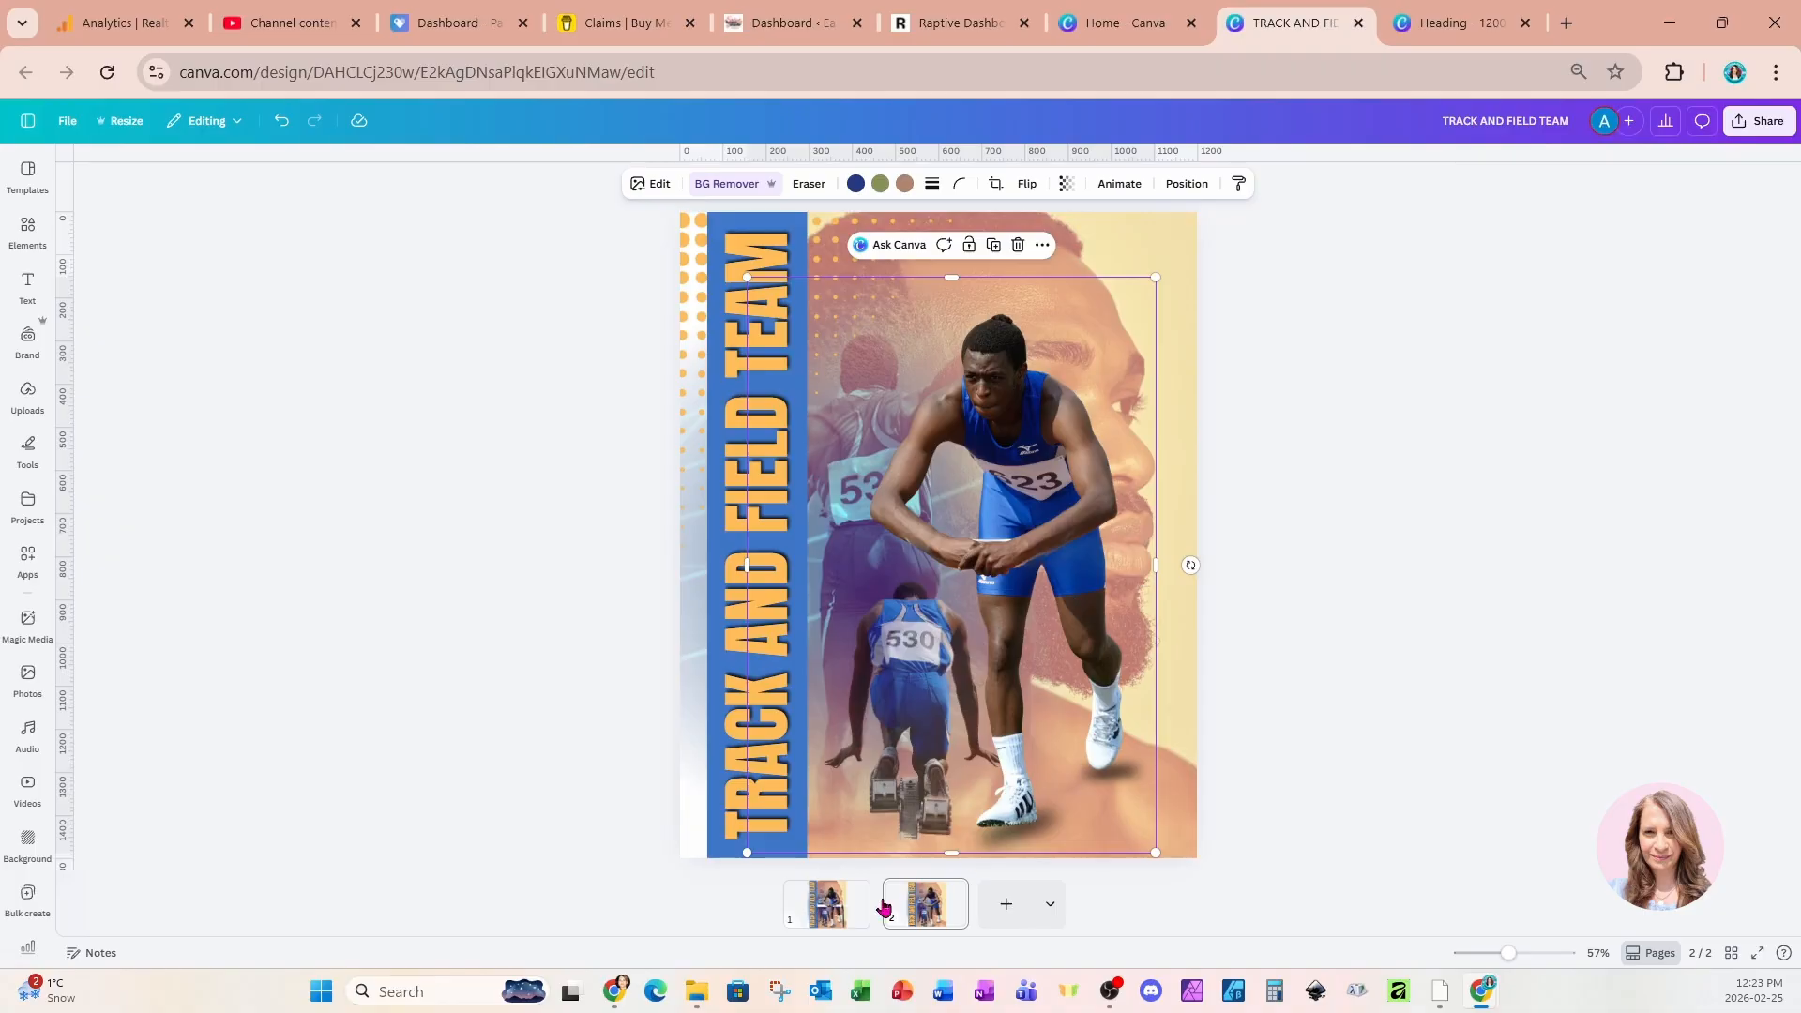
click(942, 910)
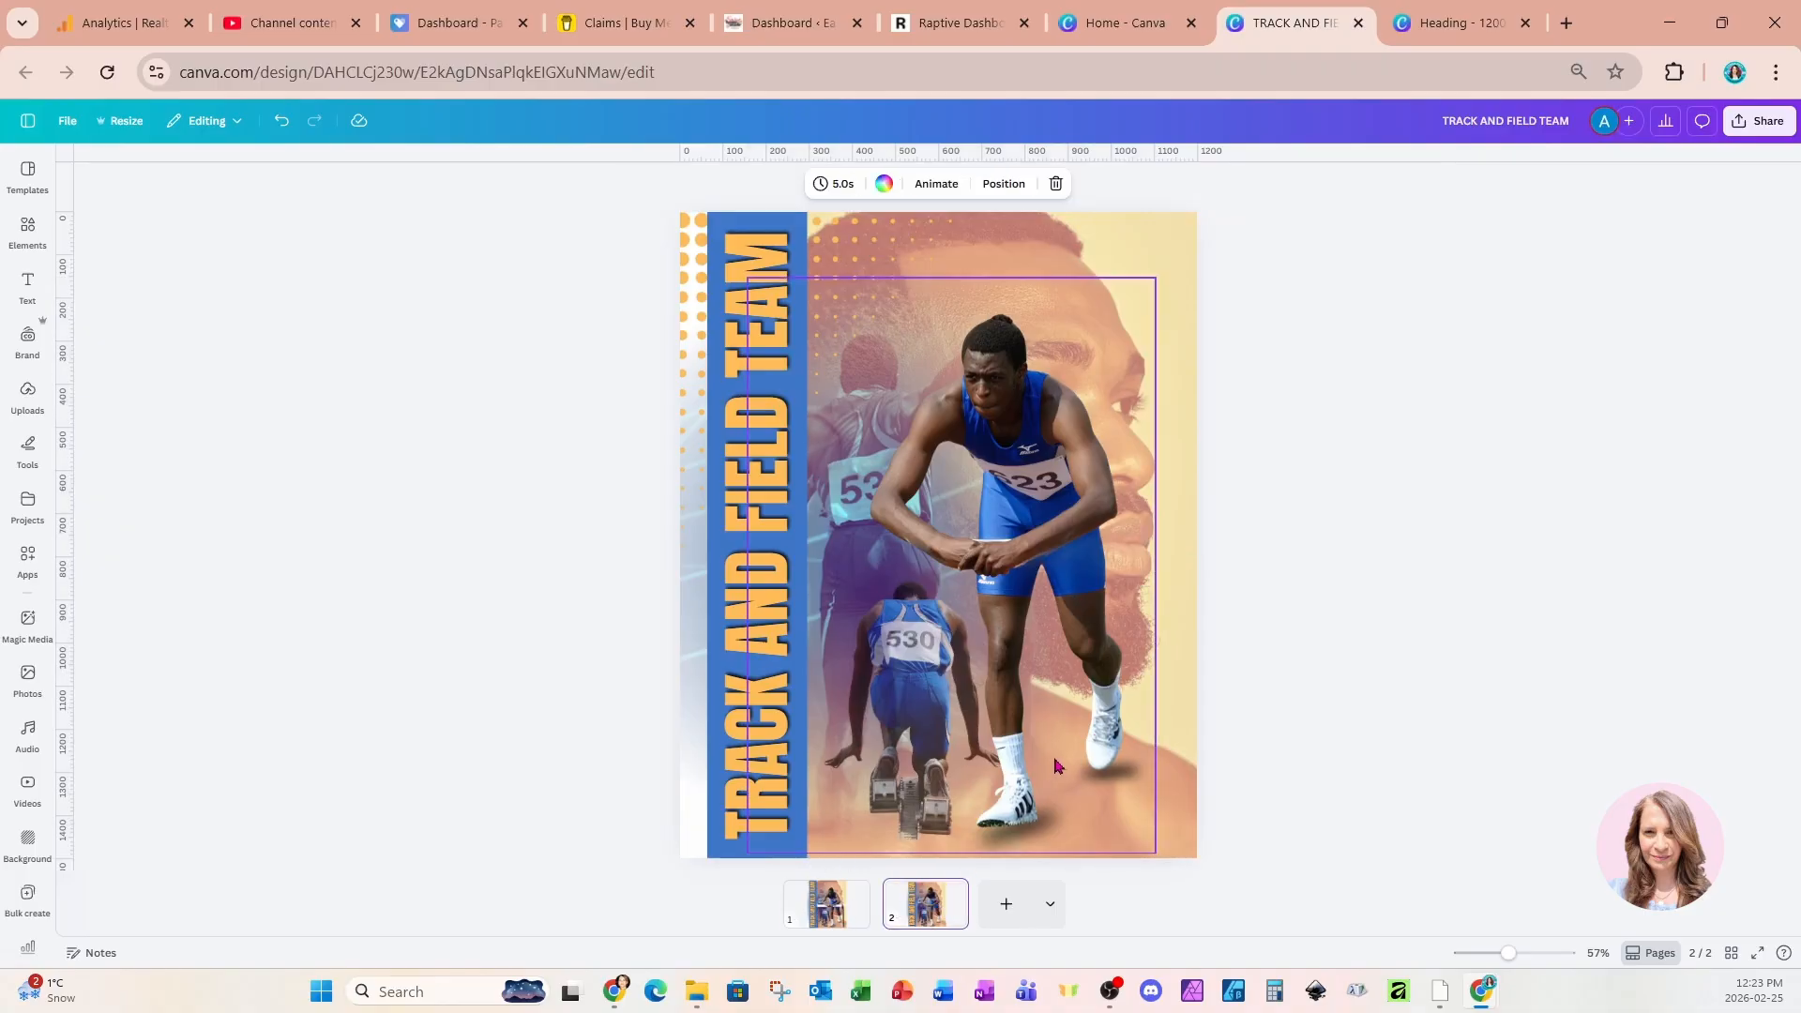
click(1726, 952)
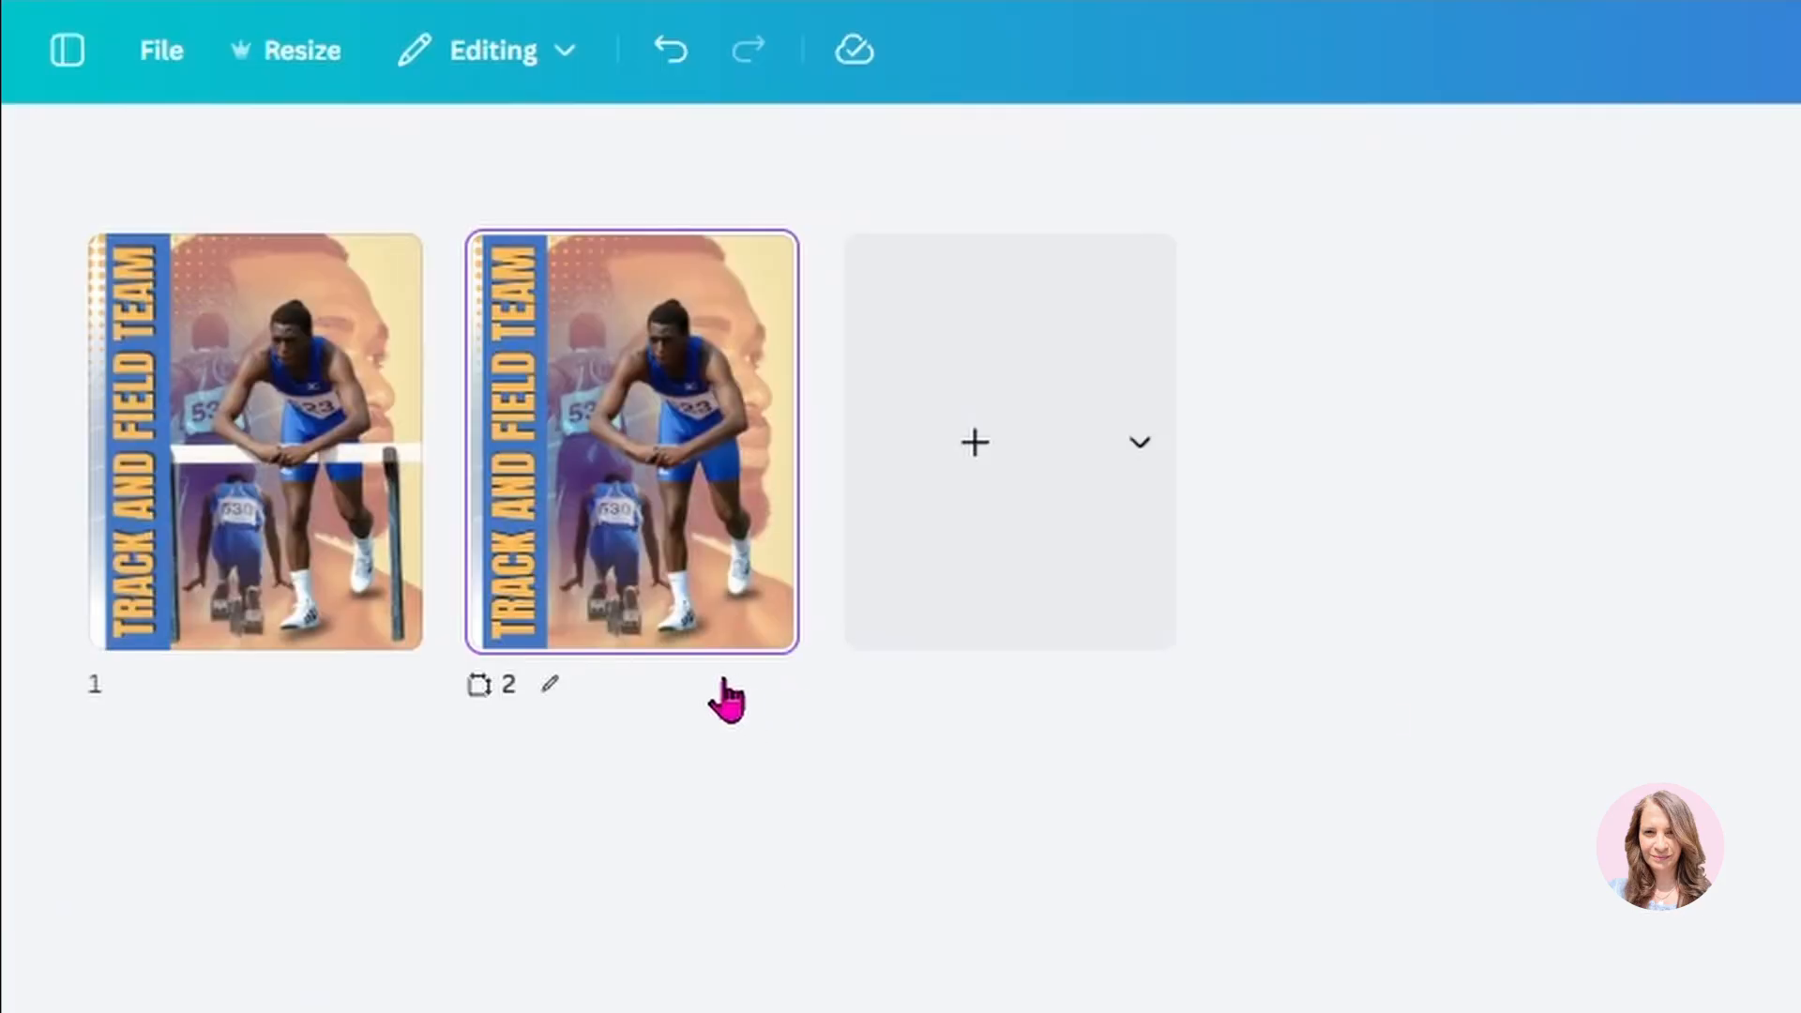